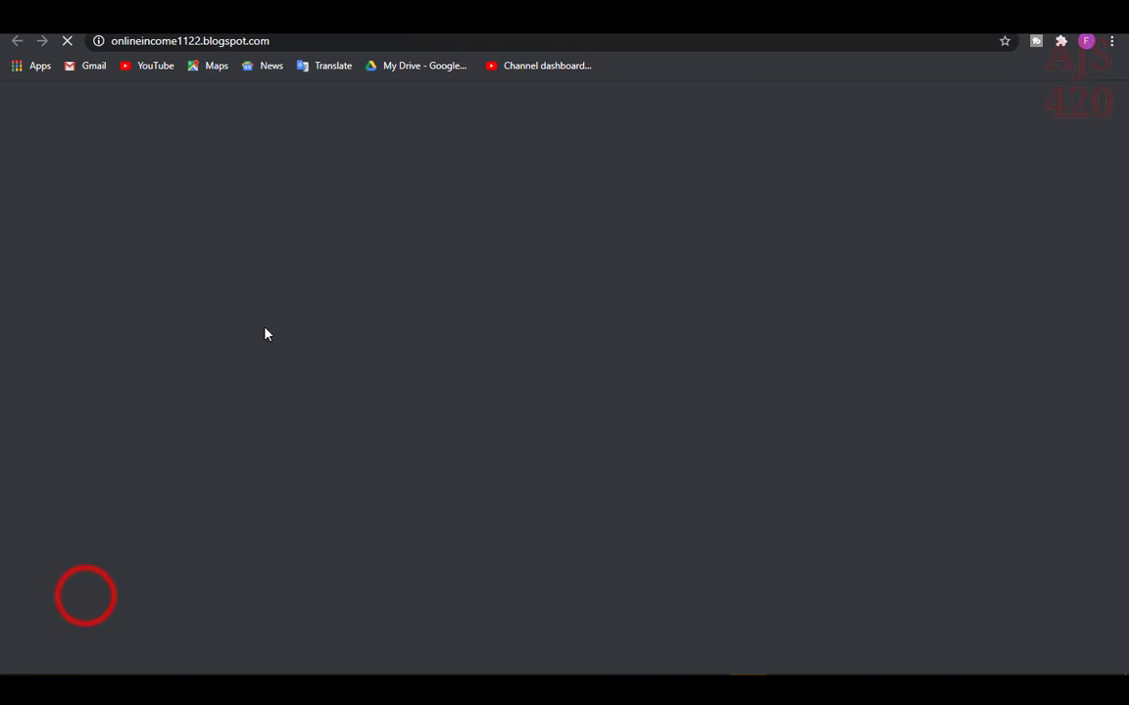
- Reload the blog's homepage, dismiss the translation prompt and browse the news ticker forward and back
scroll(564, 391, "down", 5)
key("F5")
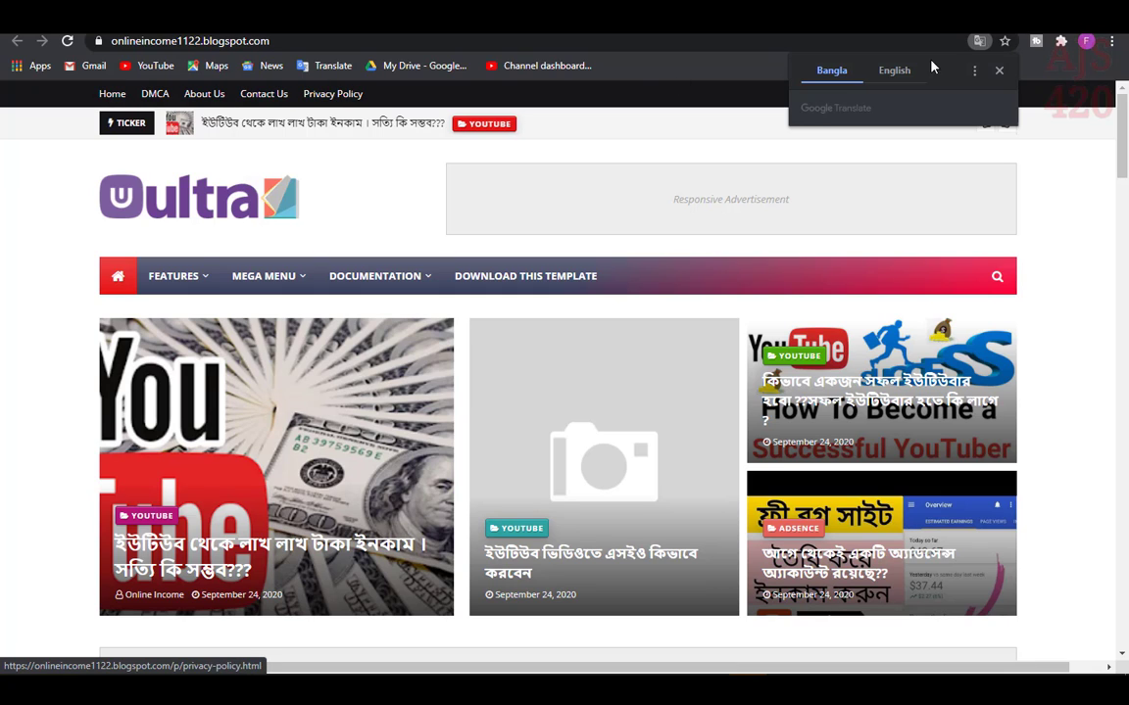
left_click(998, 70)
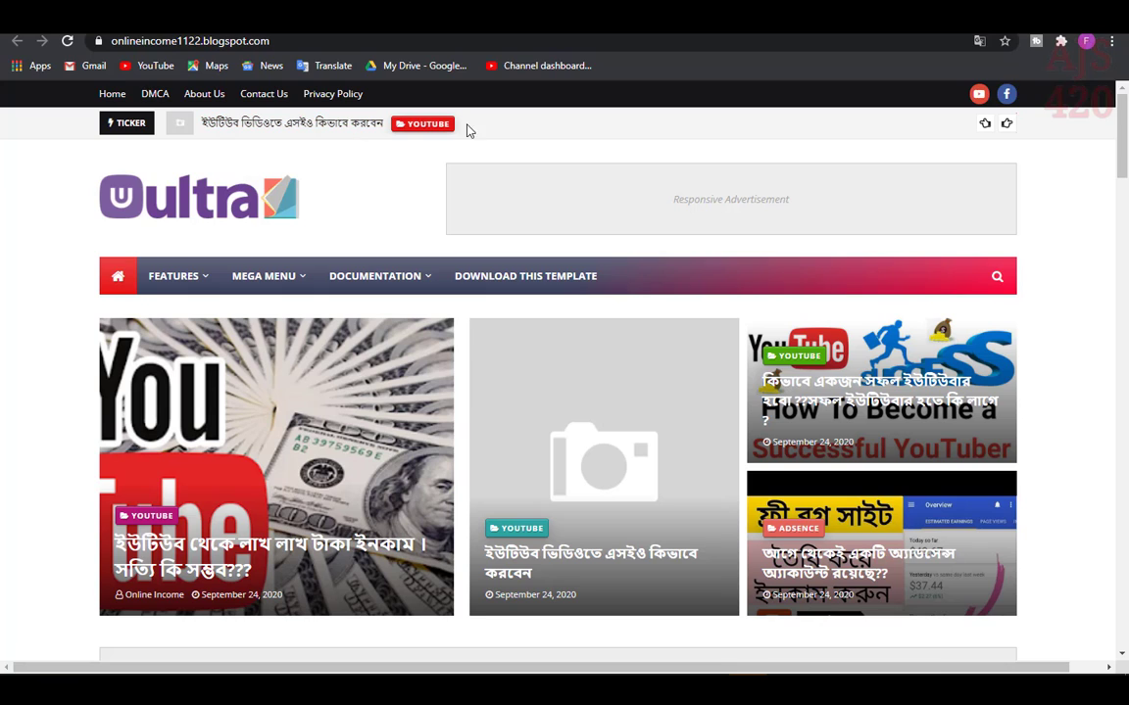
left_click(1008, 125)
left_click(986, 124)
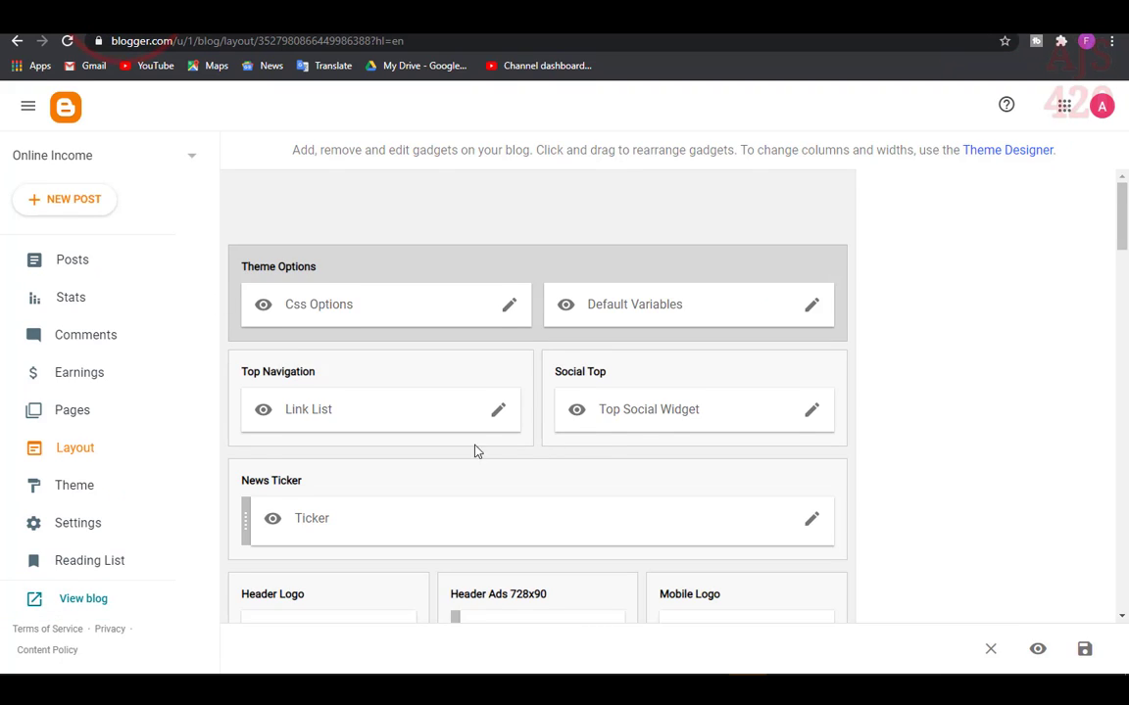
- Open the News Ticker gadget's configuration from the blog layout and examine the post count and "recent" parameter in its content
scroll(475, 451, "down", 1)
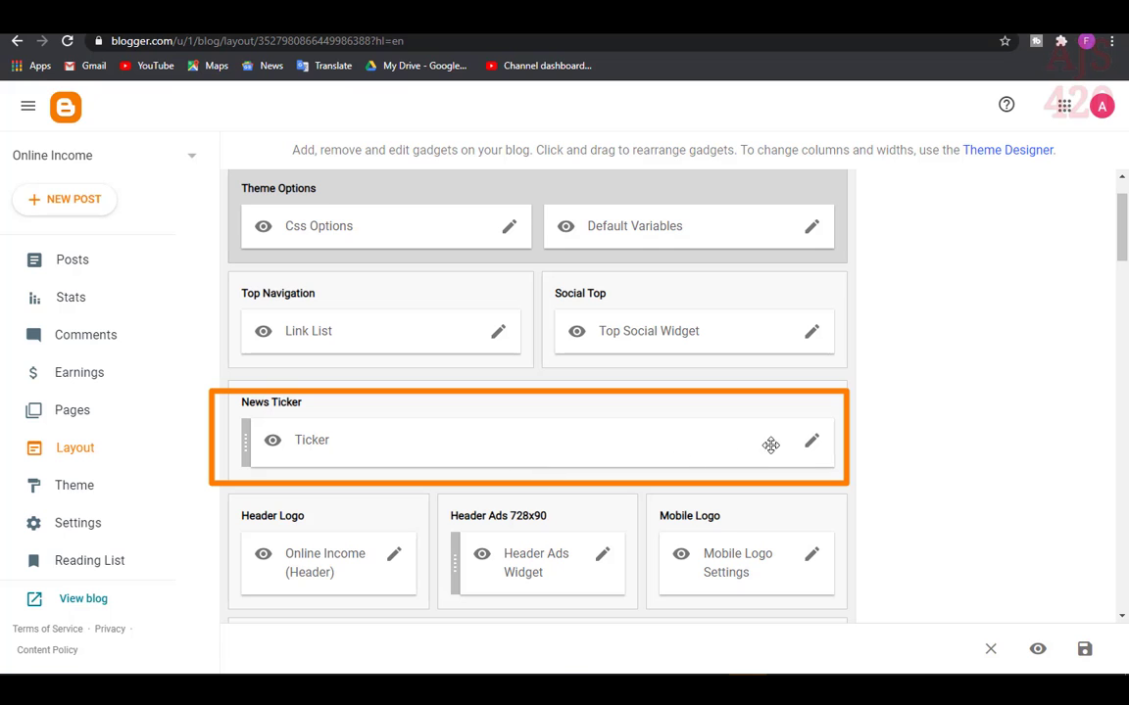
left_click(811, 441)
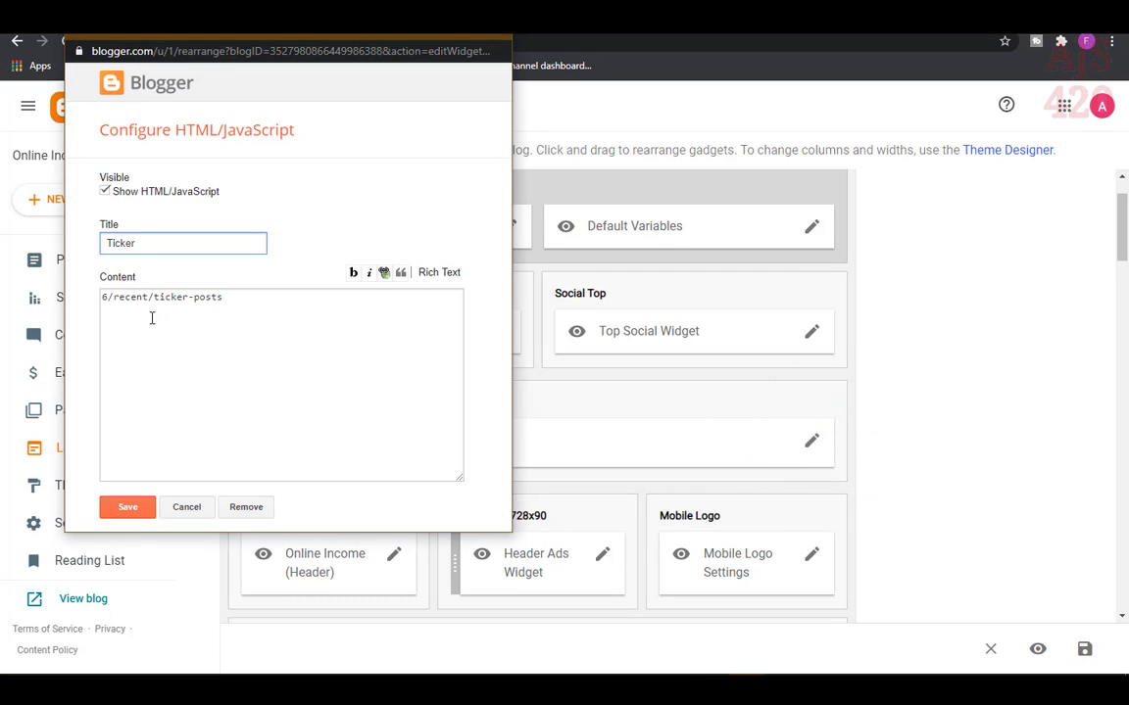
left_click_drag(107, 296, 101, 296)
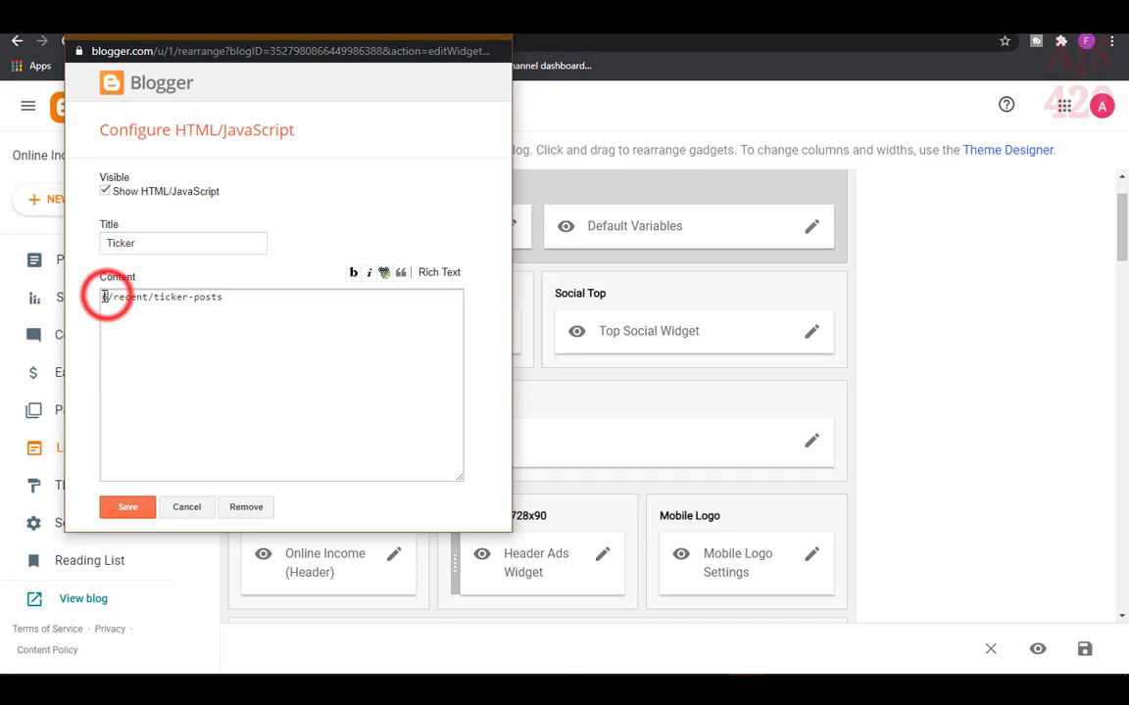
double_click(127, 298)
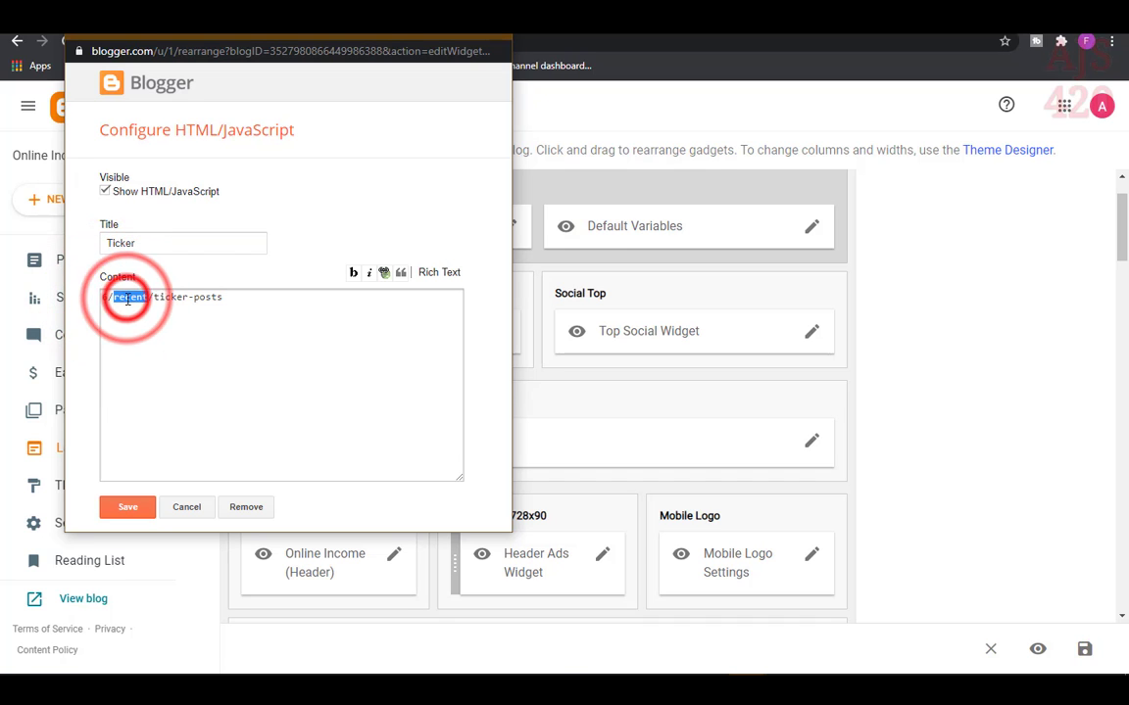
left_click_drag(281, 34, 340, 65)
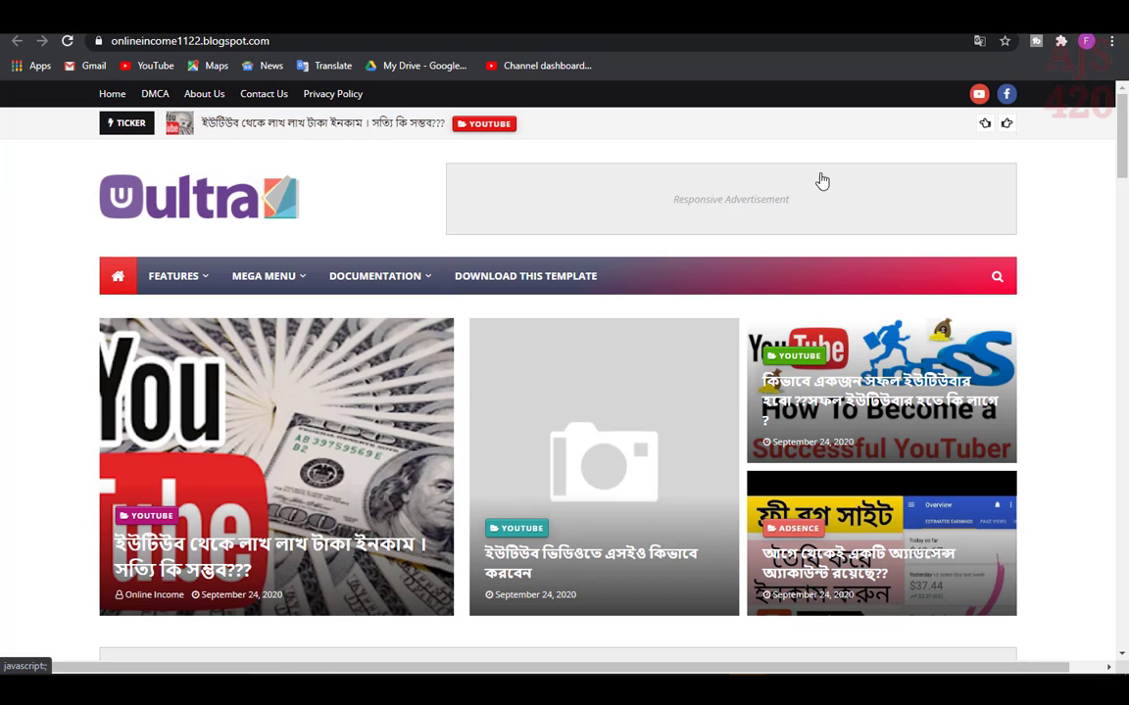
- Advance through the ticker posts on the live blog, then return to the ticker gadget's configuration
left_click(1007, 123)
left_click(1009, 125)
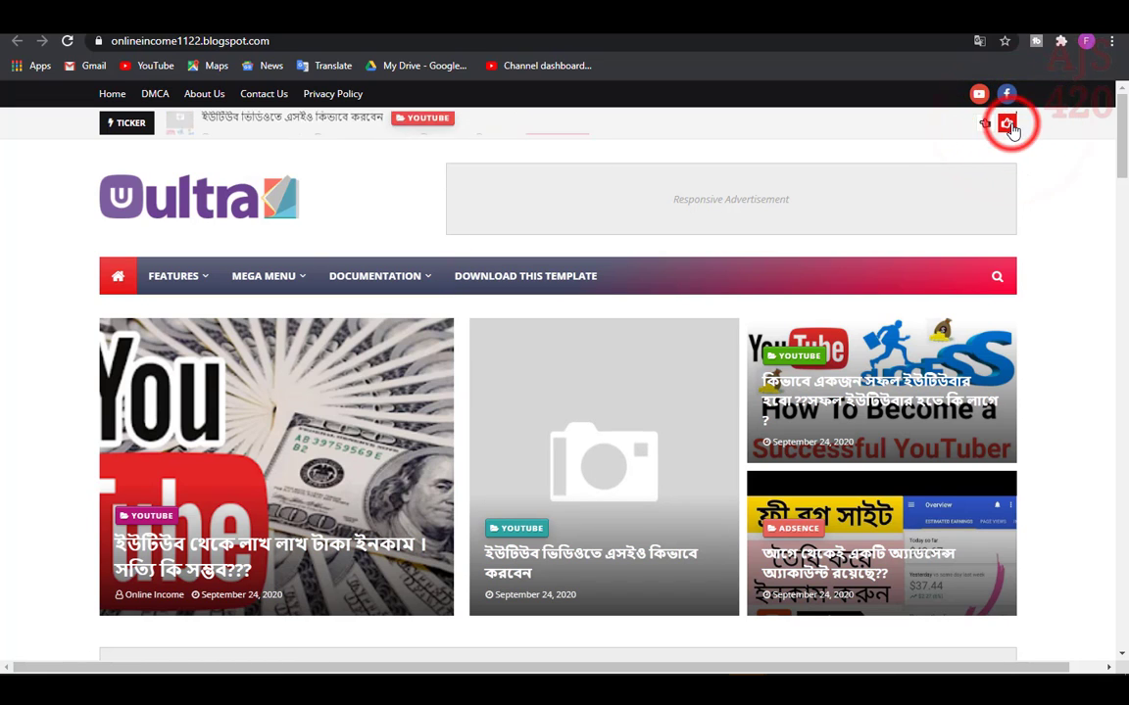
left_click(1009, 125)
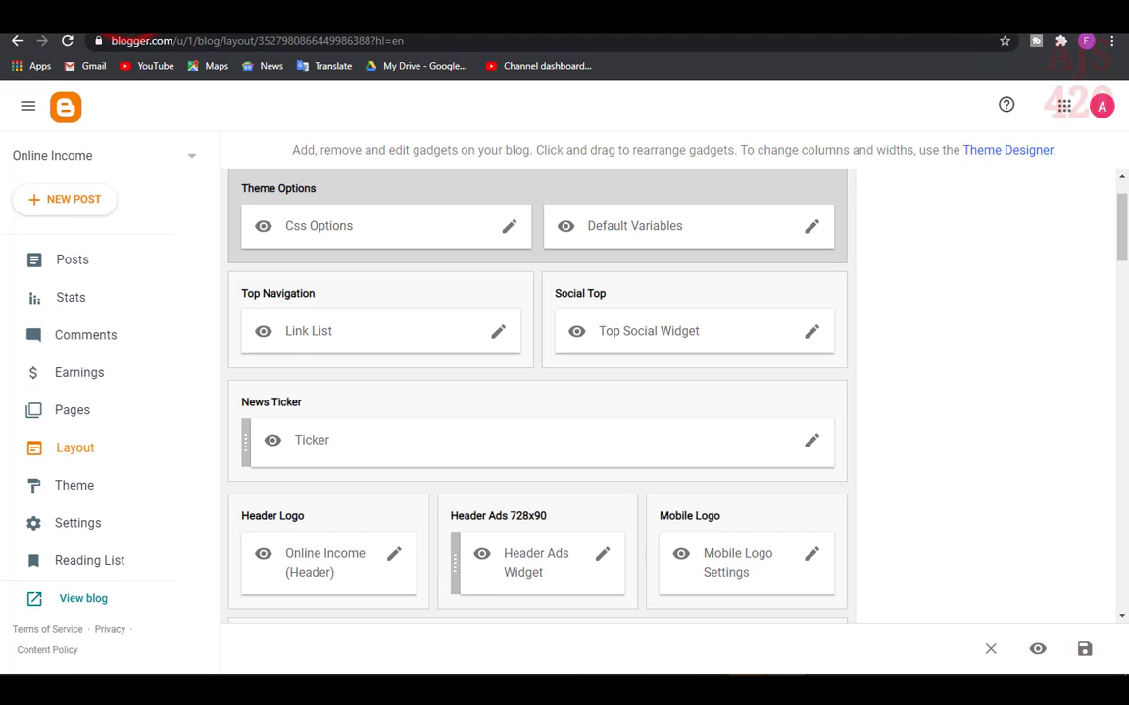
key("alt+Tab")
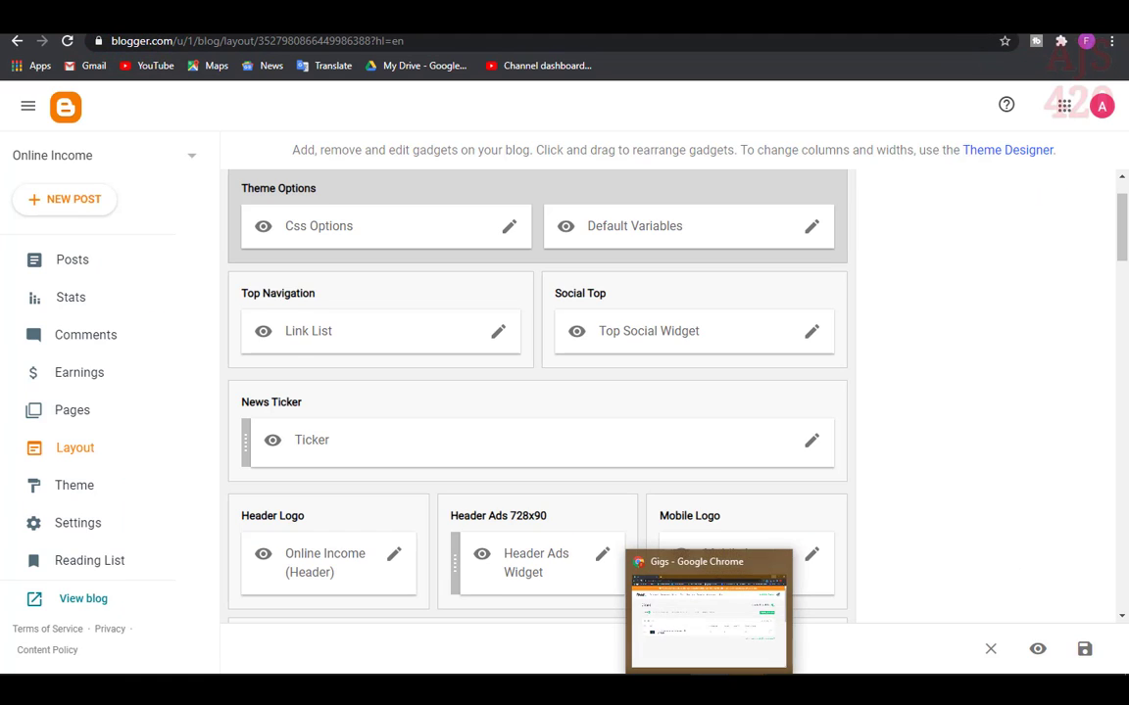
- Set the Ticker gadget's content to 10/recent/ticker-posts and save the gadget
double_click(163, 329)
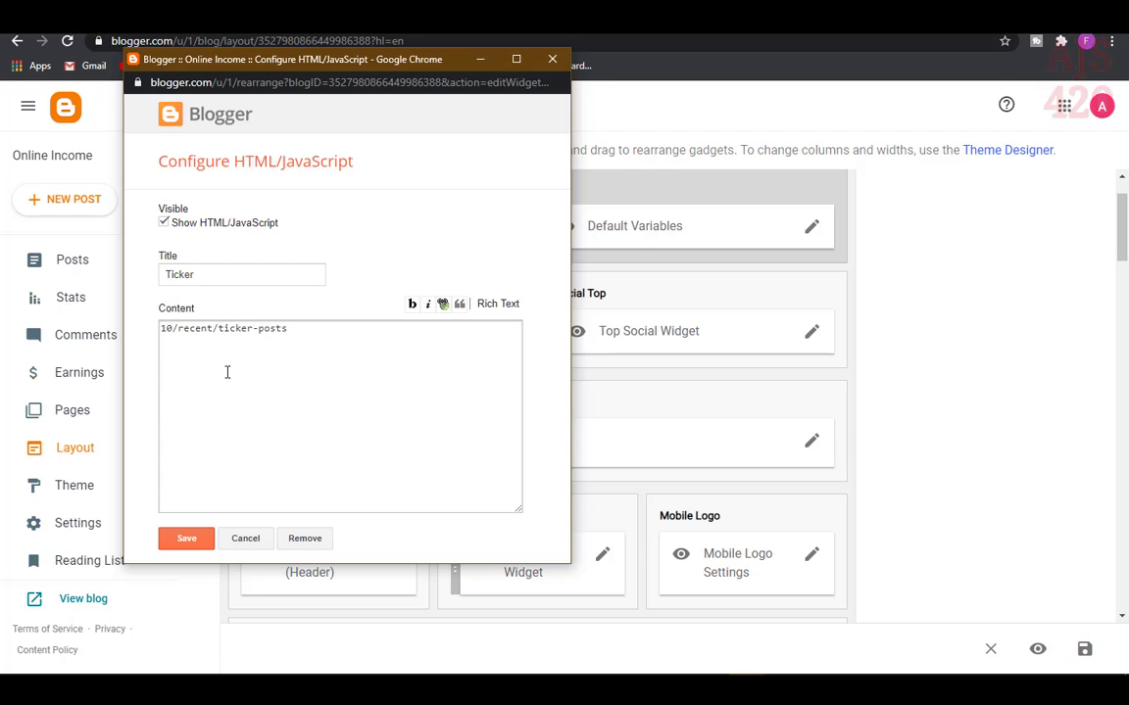
left_click(168, 328)
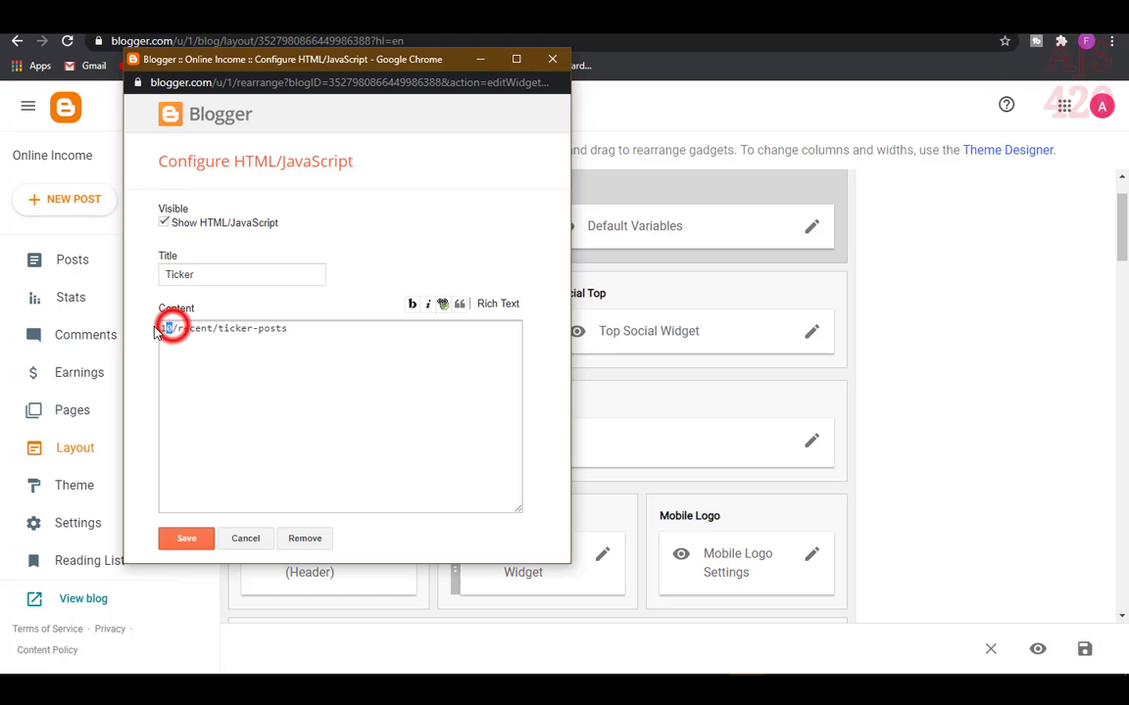
double_click(167, 328)
left_click(174, 331)
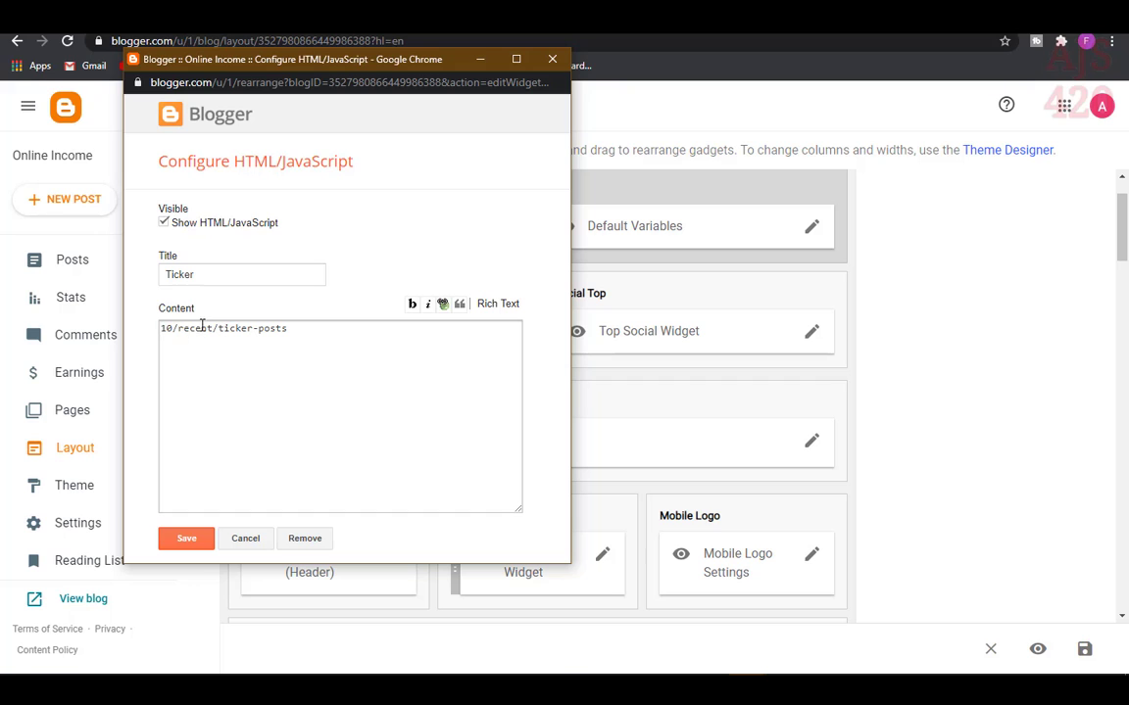
double_click(197, 328)
left_click(187, 542)
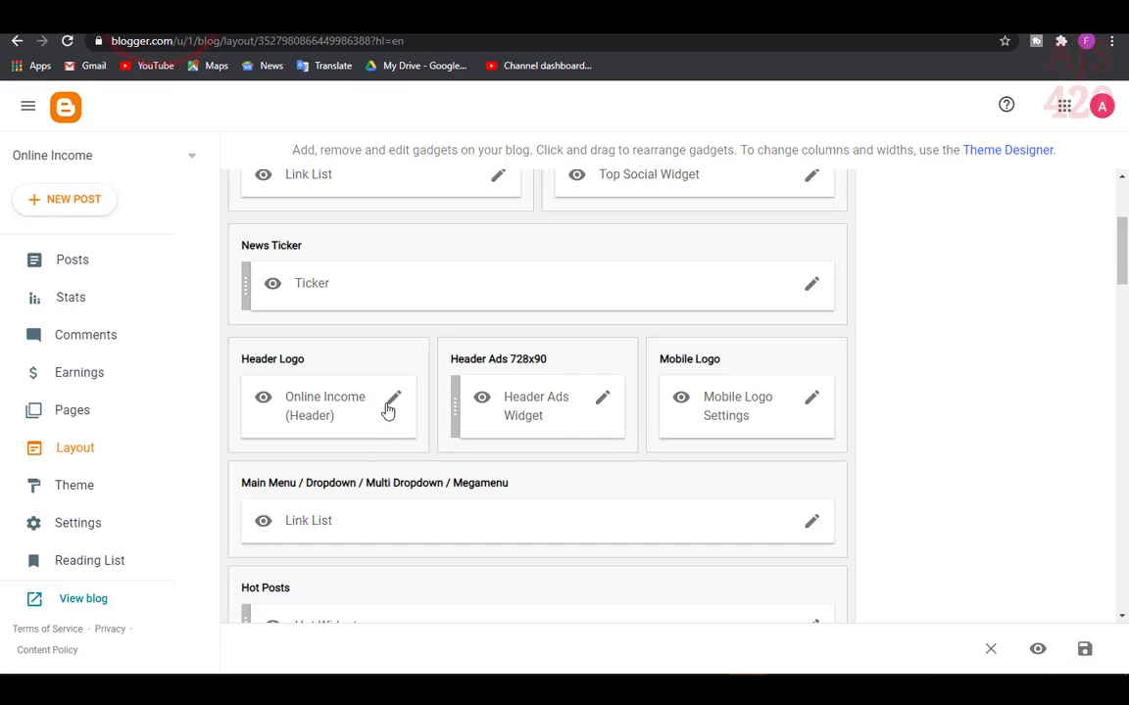
- Replace the Header Logo image with 6637587_preview.png from the WeabSite Logo folder, displayed instead of title and description, and save the header
left_click(391, 403)
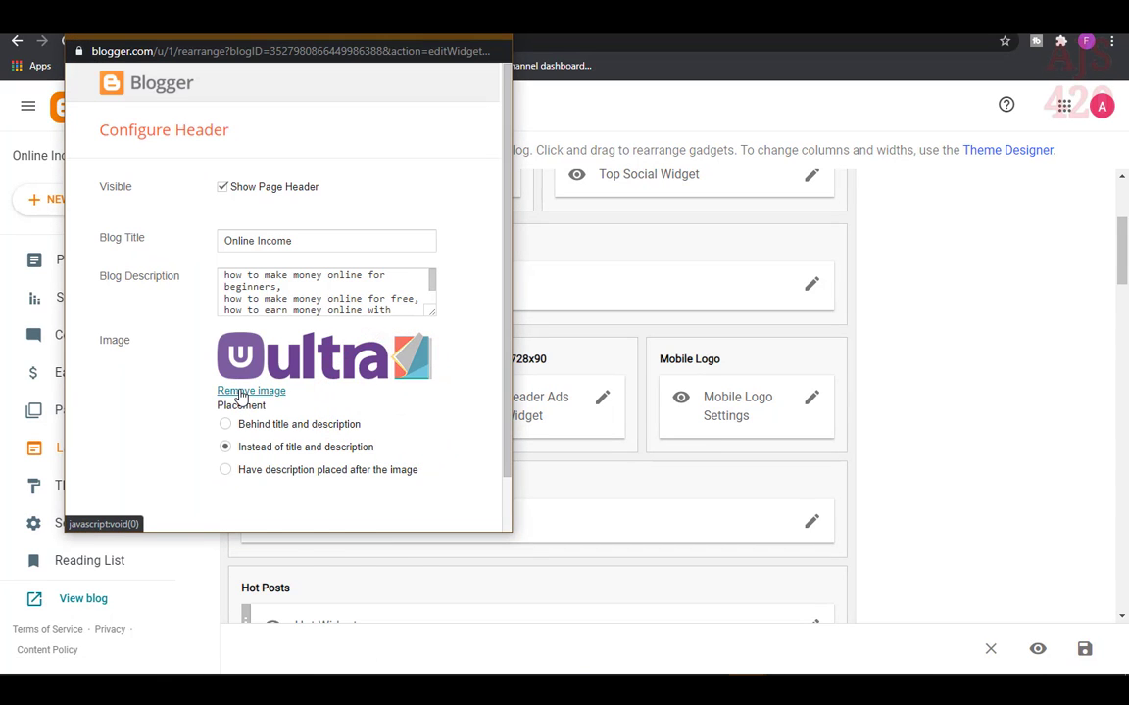
left_click(241, 393)
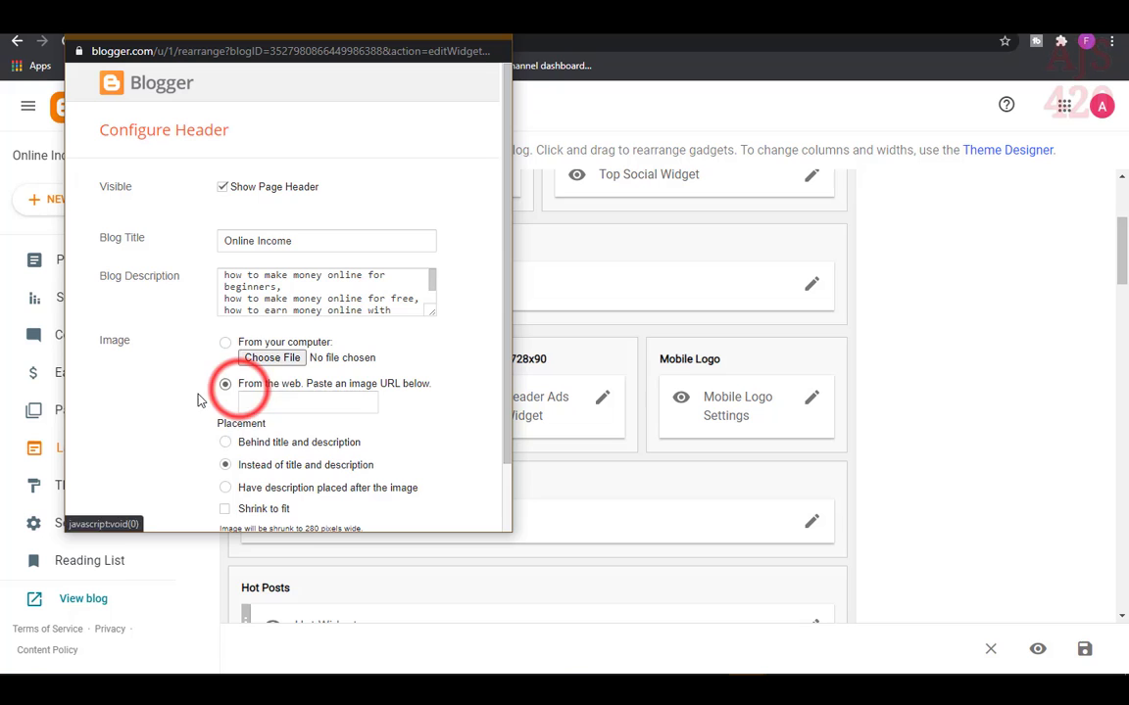
left_click(273, 359)
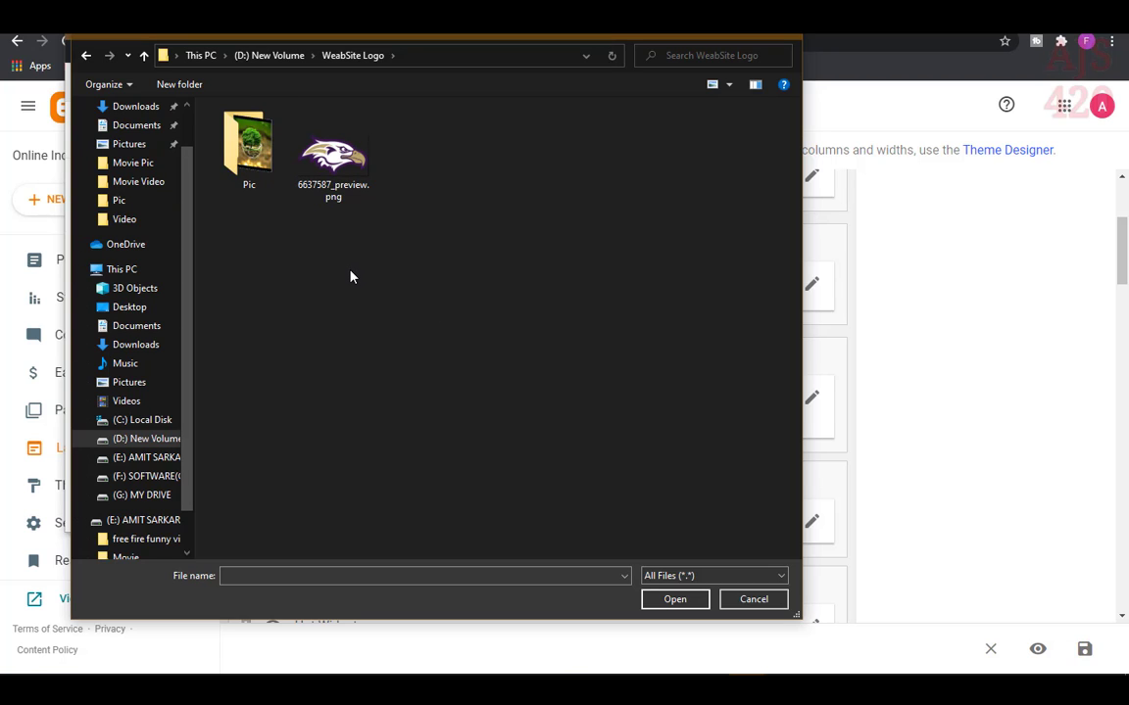
left_click(319, 181)
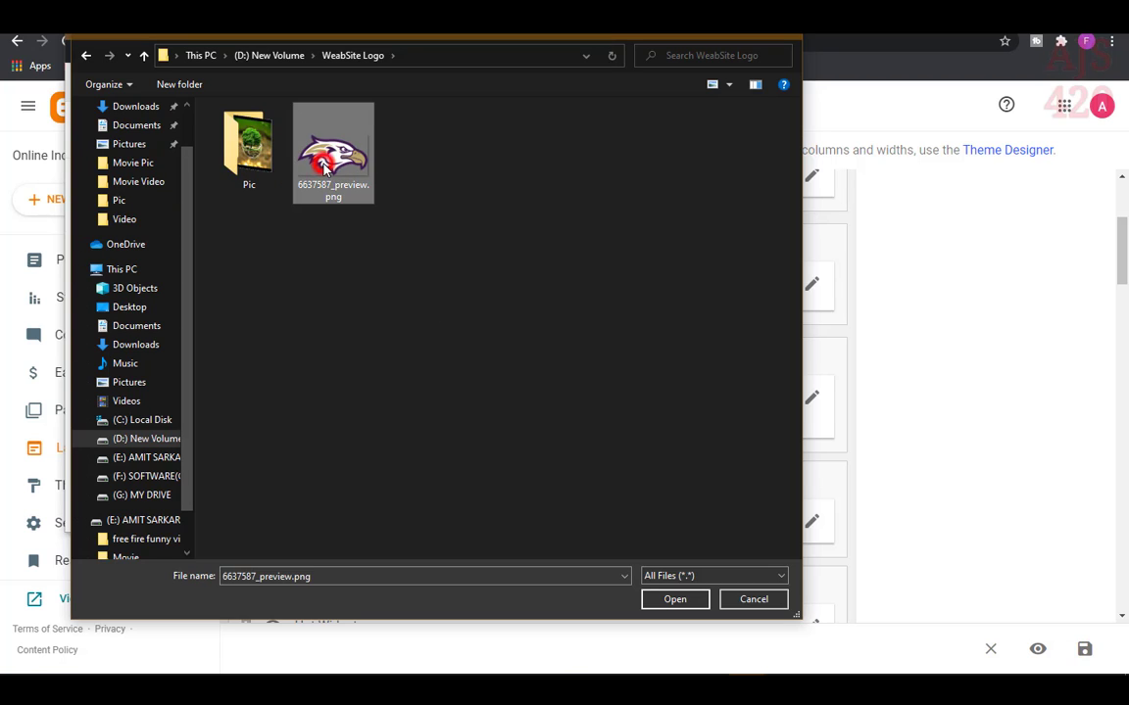
left_click(681, 599)
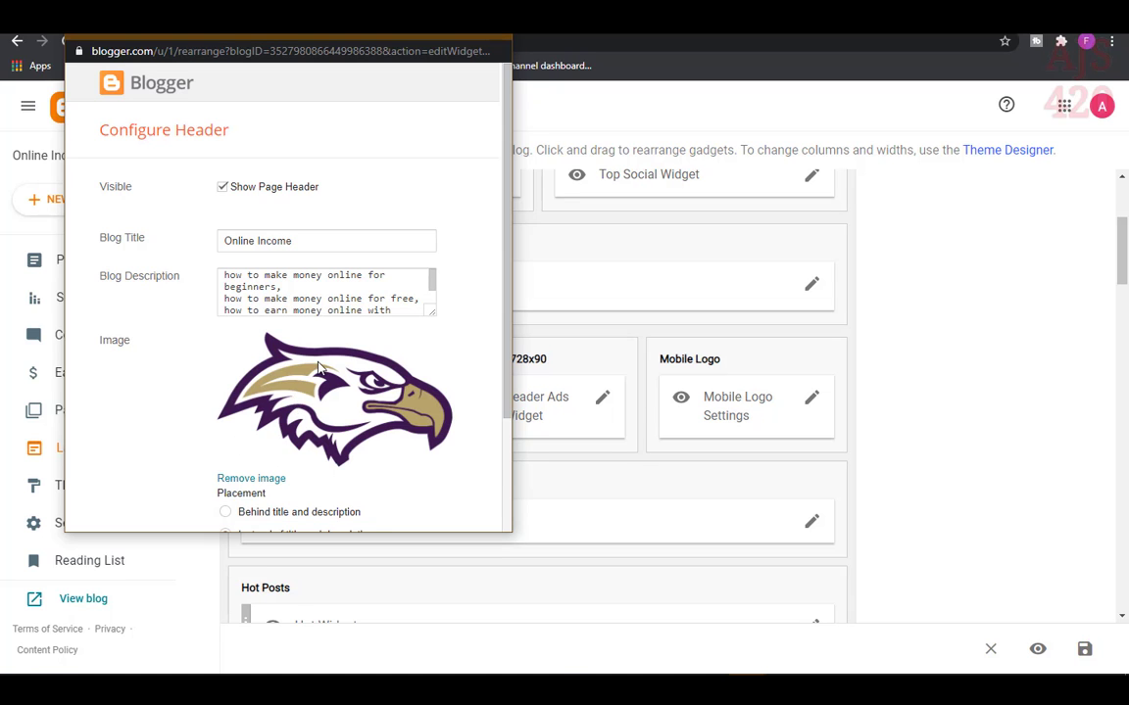
scroll(318, 367, "down", 1)
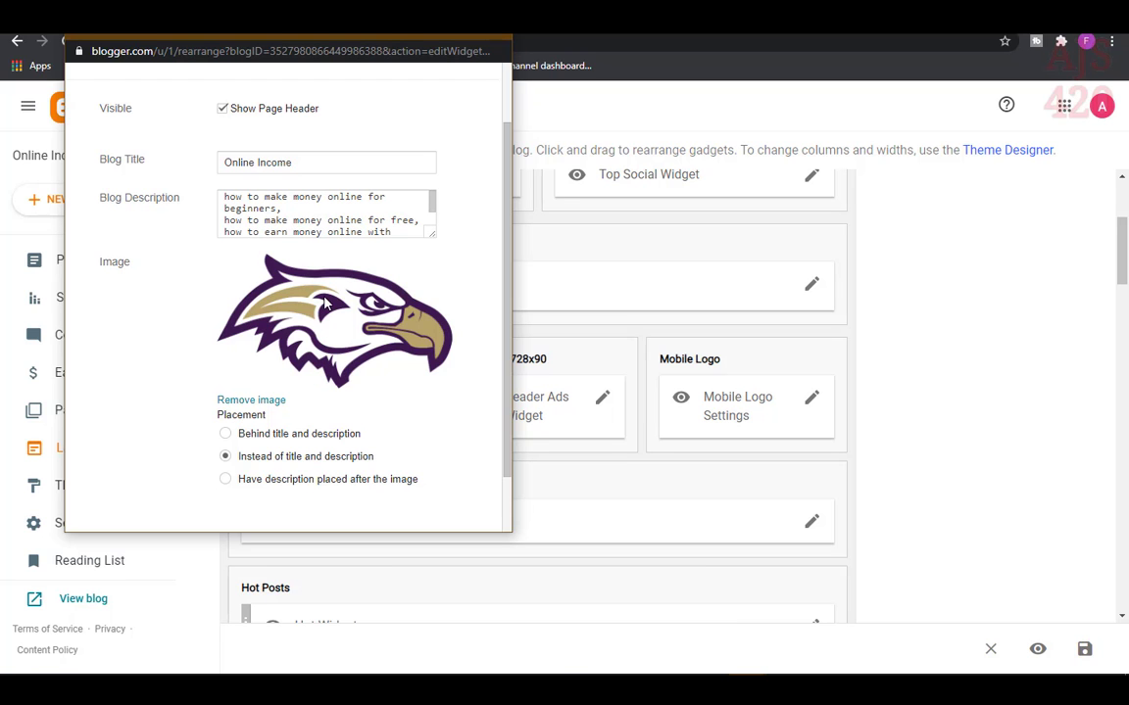
scroll(330, 338, "down", 1)
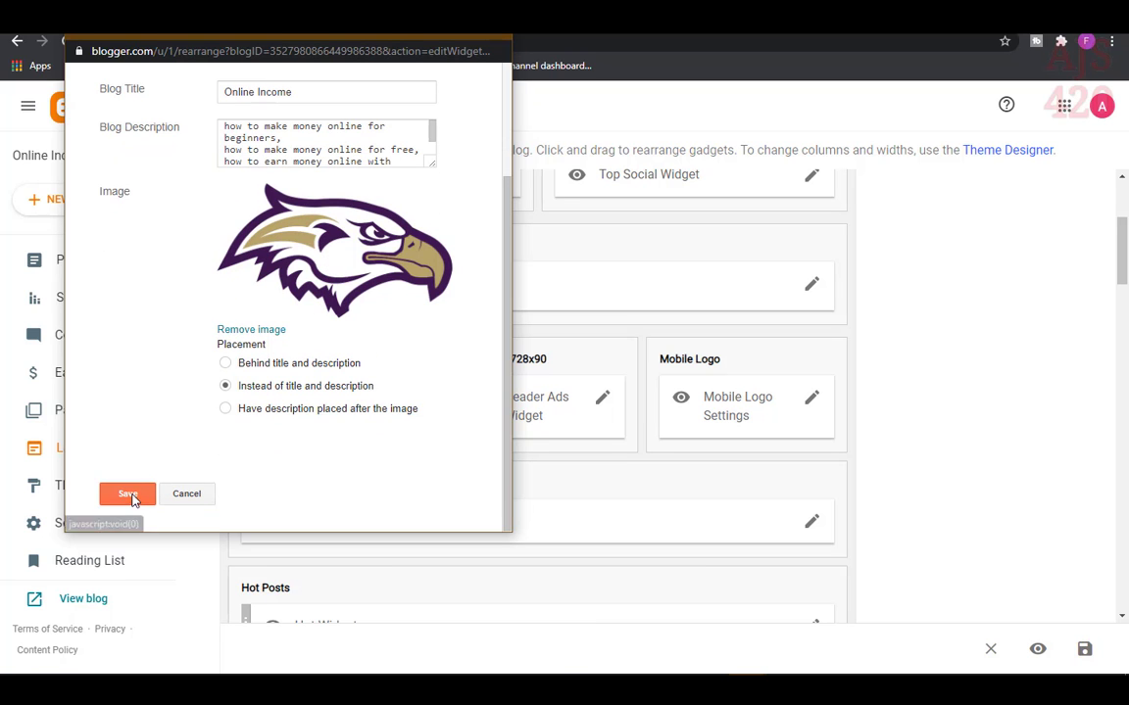
left_click(131, 496)
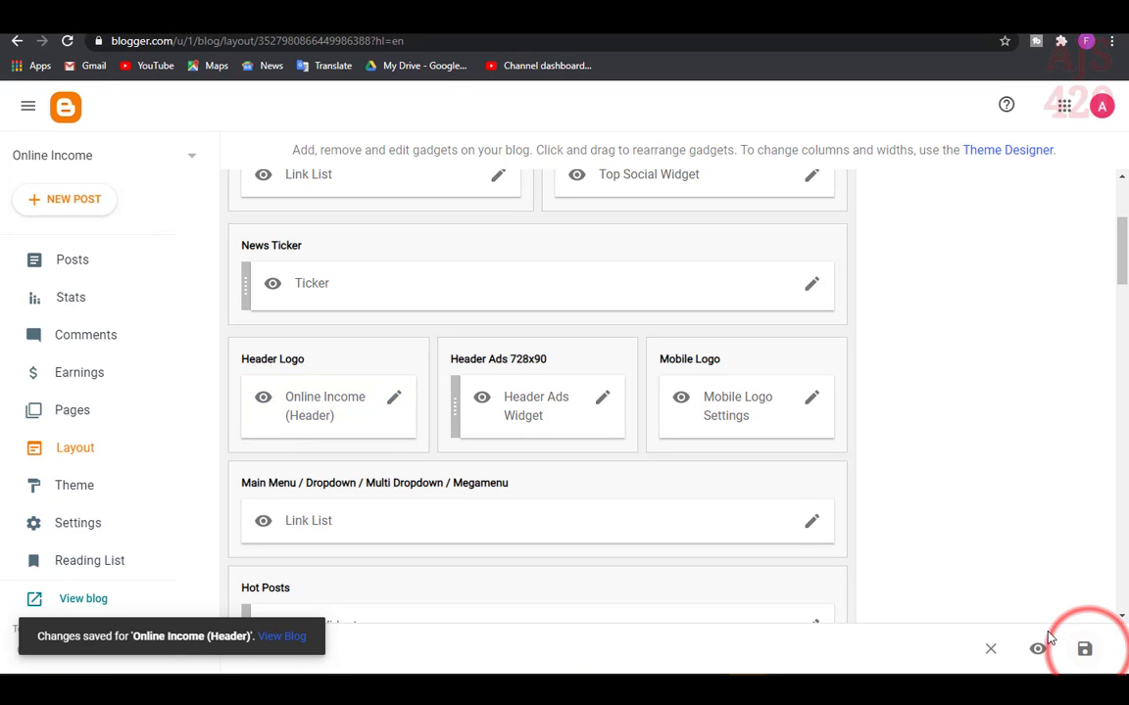
- Check the new header logo on the live blog and return to the layout page
left_click(454, 15)
left_click(182, 194)
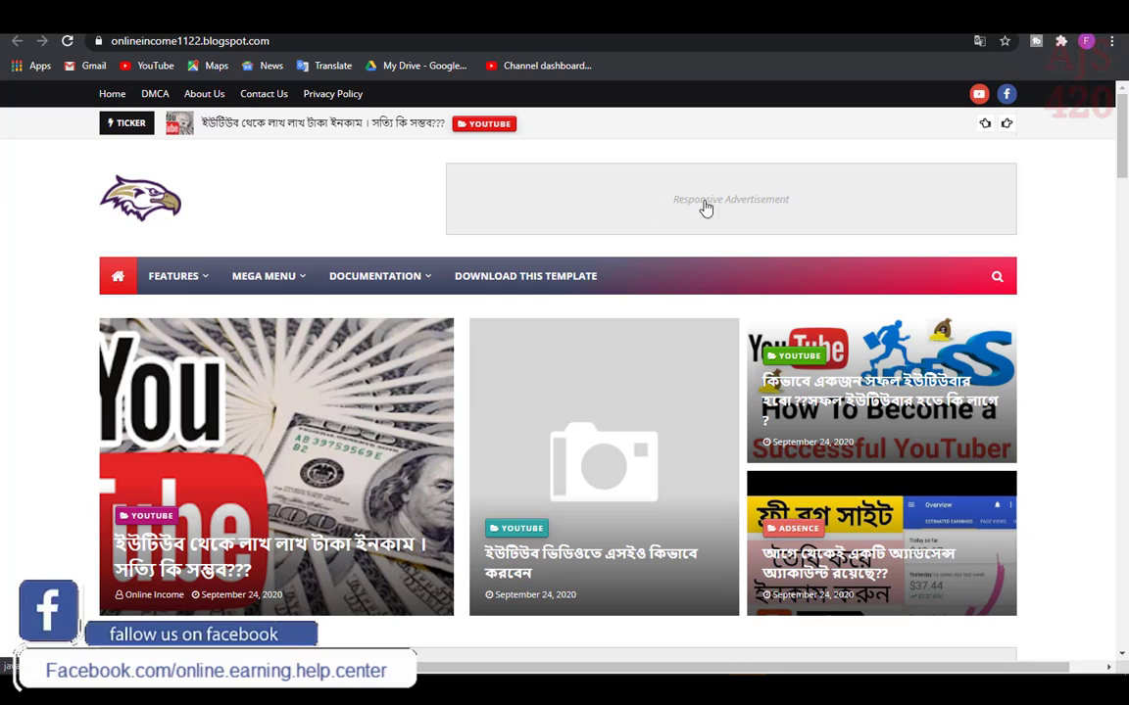
key("ctrl+shift+Tab")
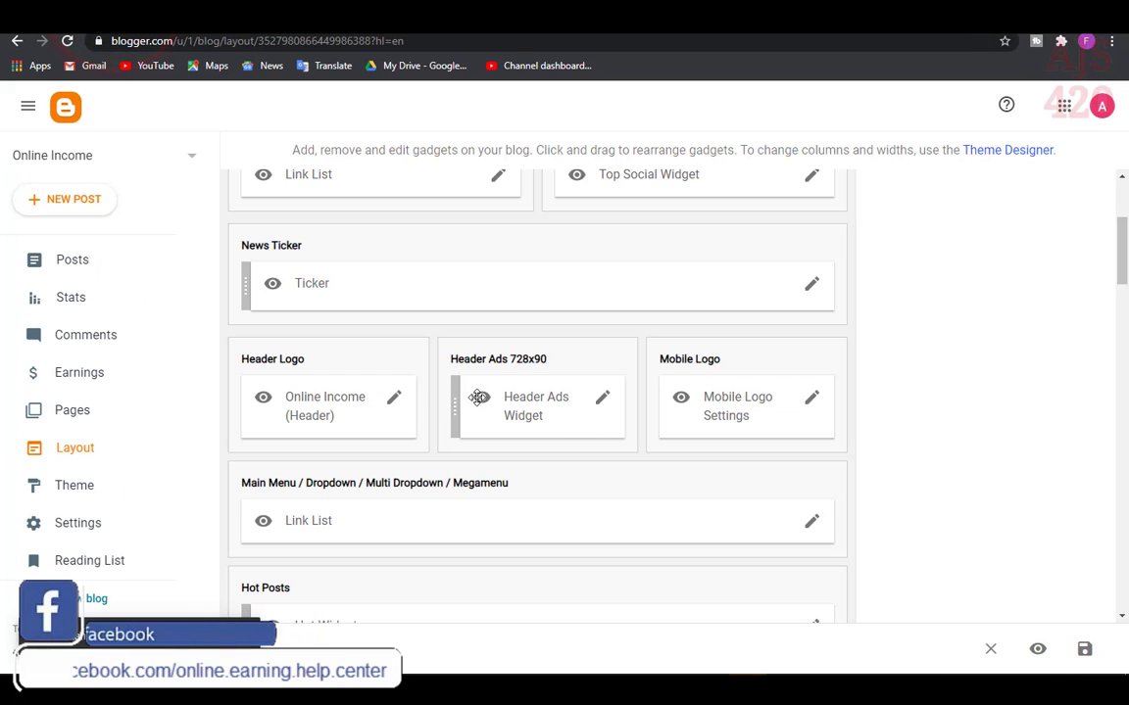
- Open the Header Ads 728x90 gadget and delete all of its HTML content
left_click(550, 360)
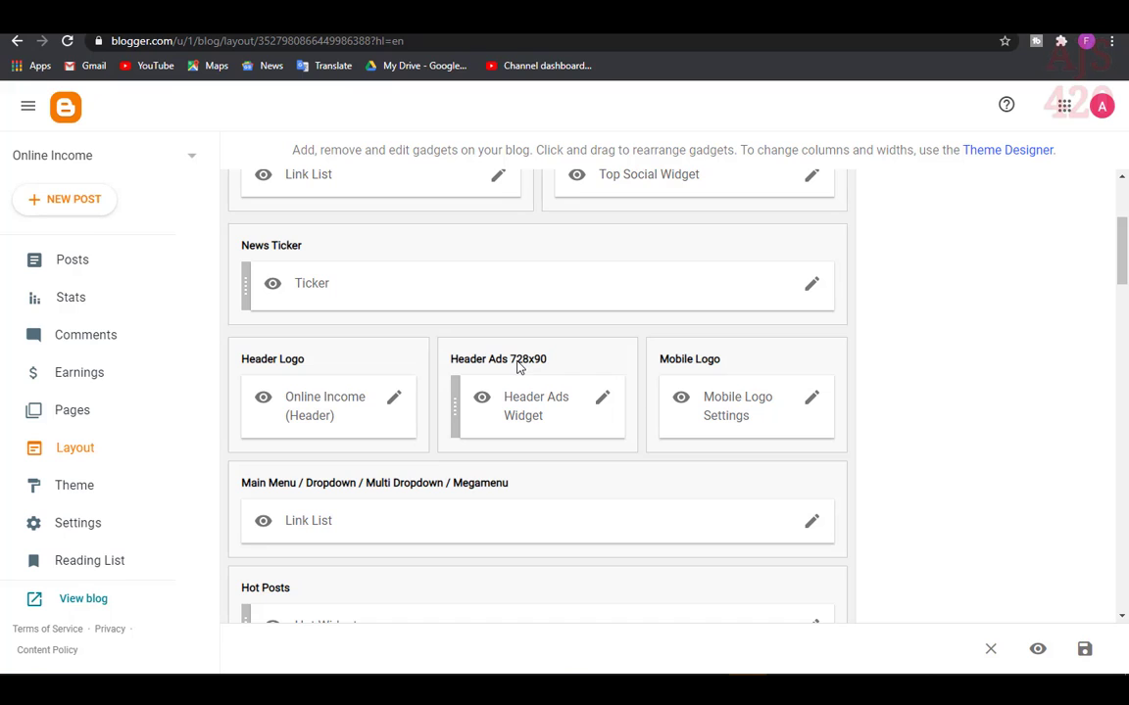
left_click(603, 401)
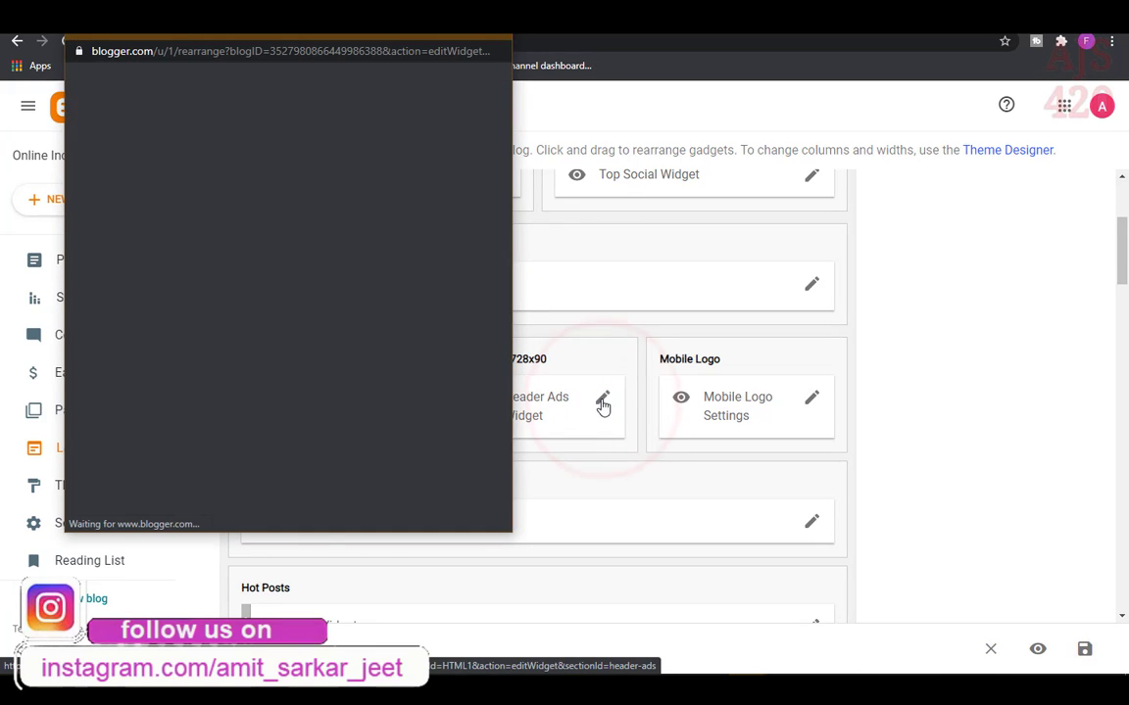
left_click(157, 462)
key("ctrl+a")
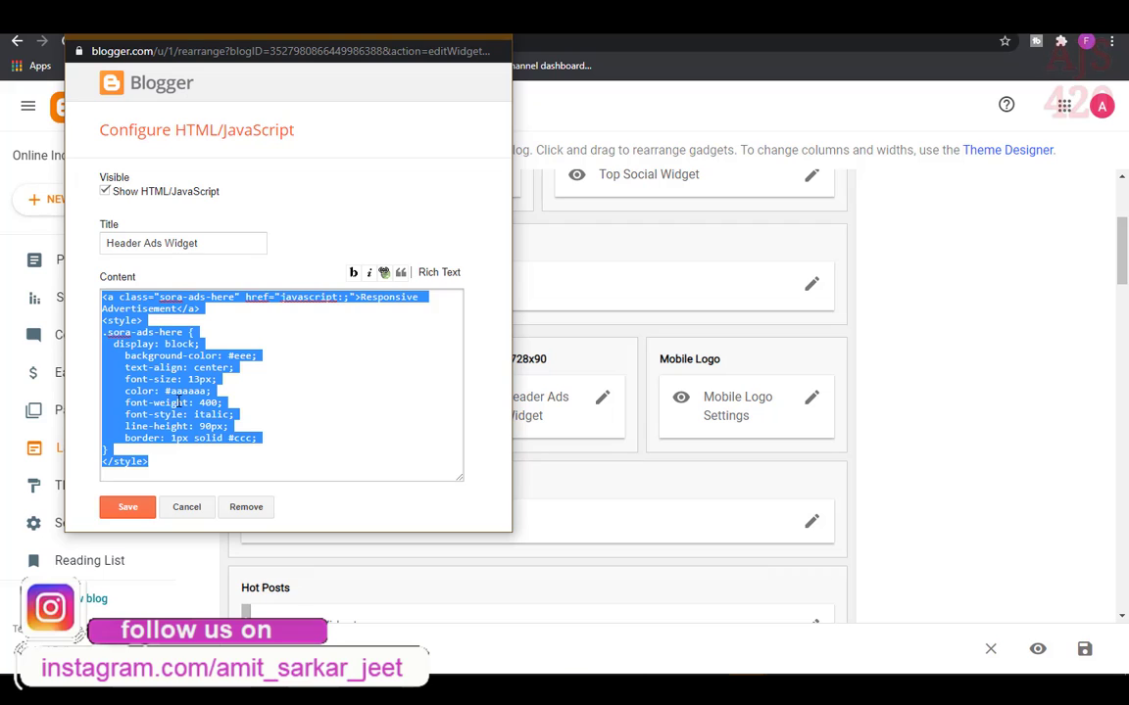
key("BackSpace")
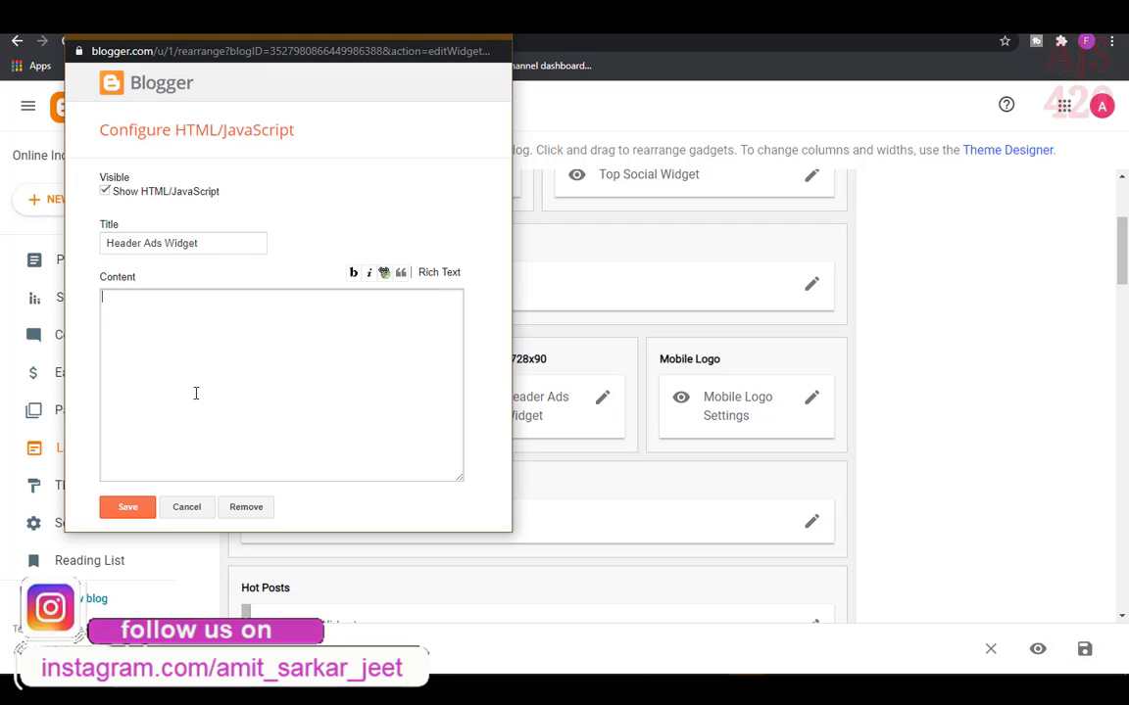
- Turn off the Header Ads Widget's visibility, save the gadget and save the layout
left_click(106, 192)
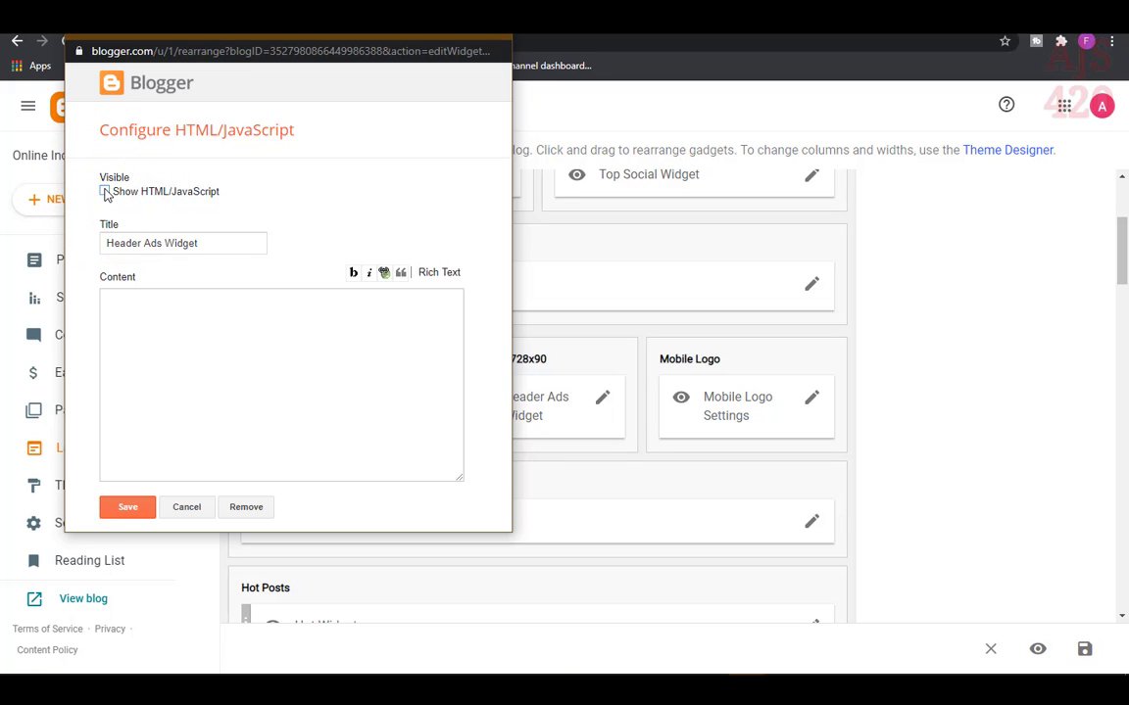
left_click(104, 191)
left_click(103, 192)
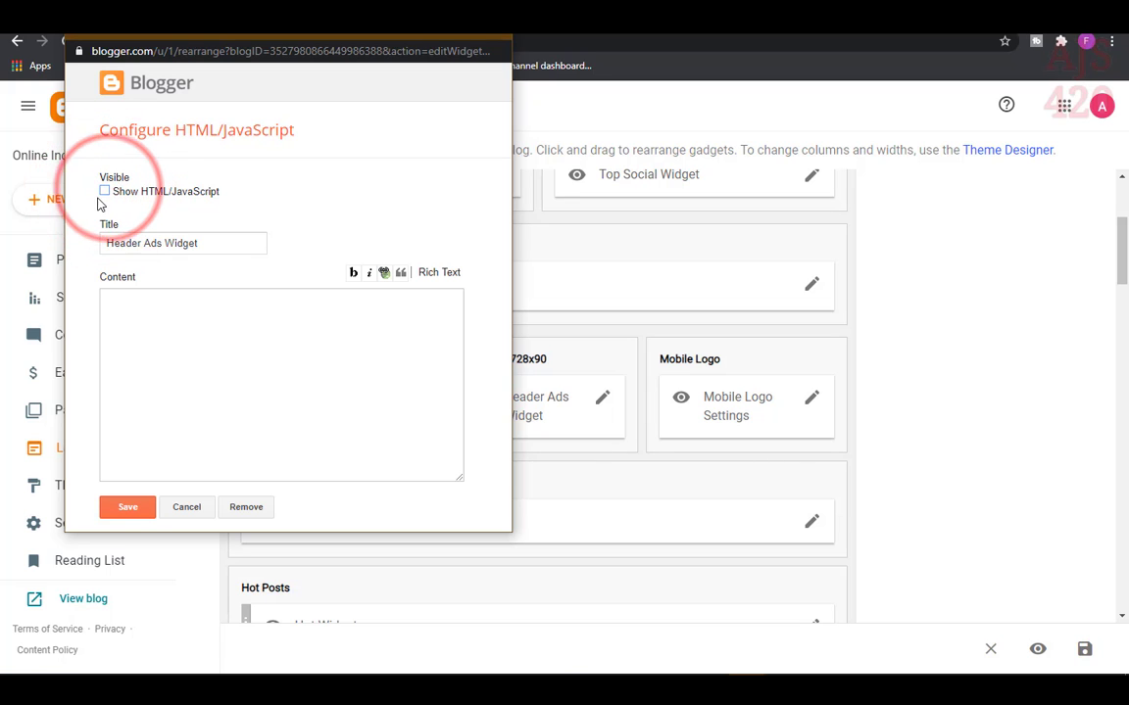
left_click(125, 509)
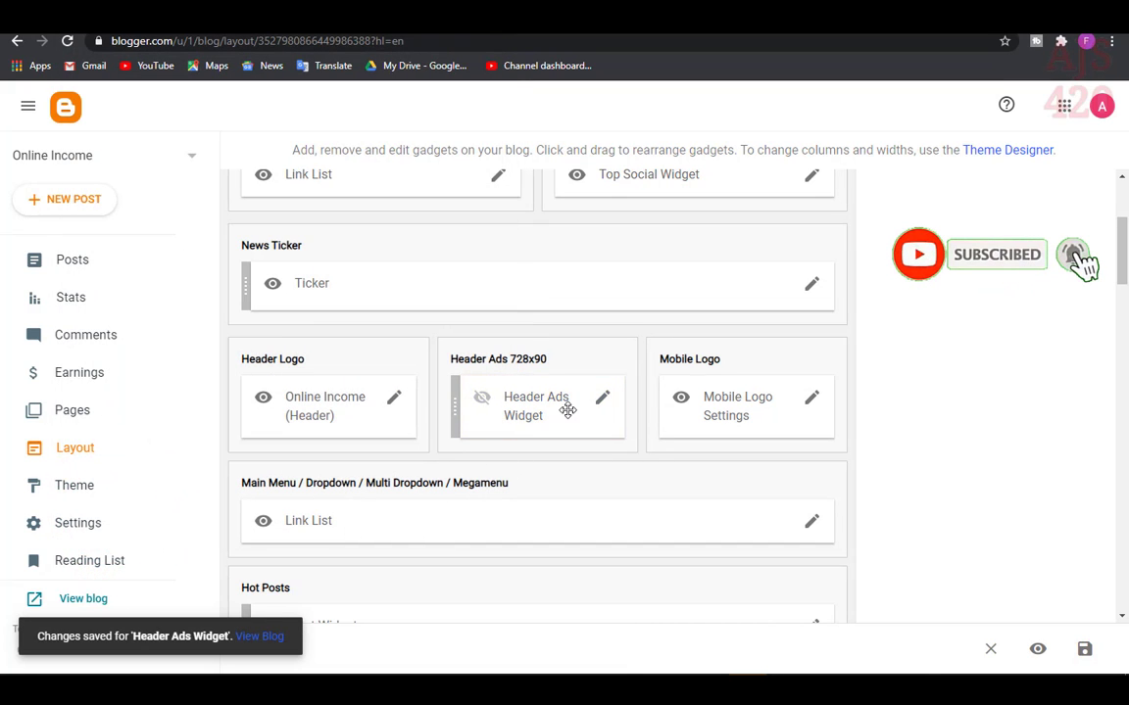
left_click(1085, 649)
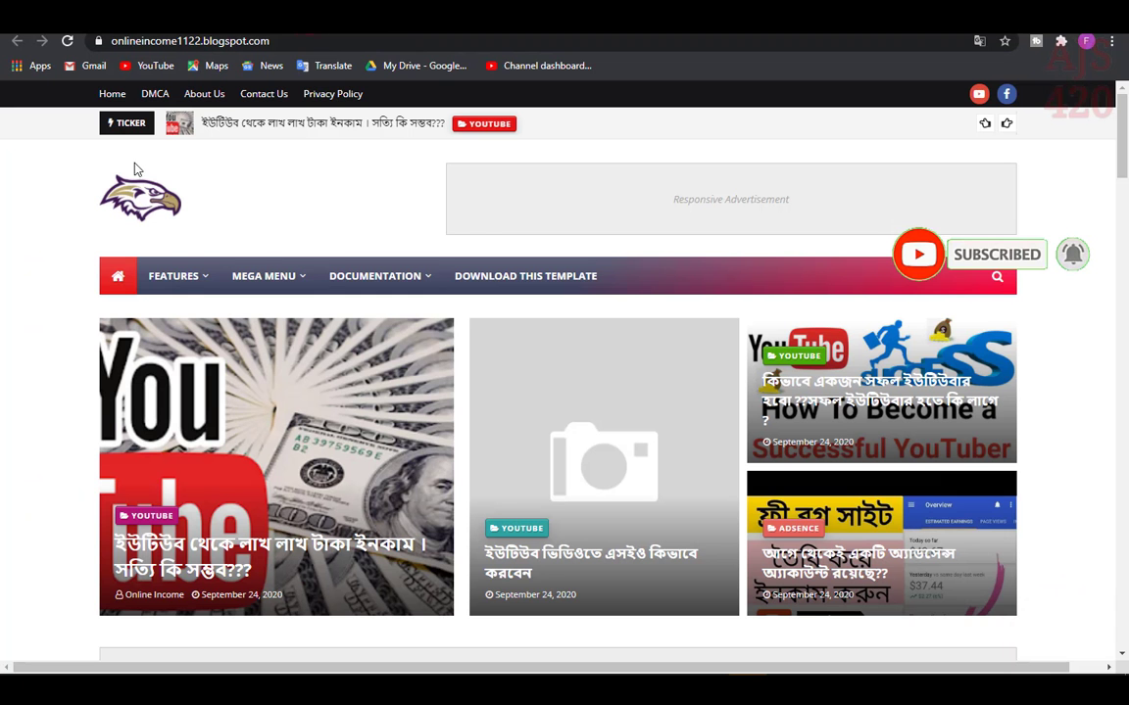
- Check the header on the refreshed live blog and inspect its page element in the developer tools
left_click(137, 170)
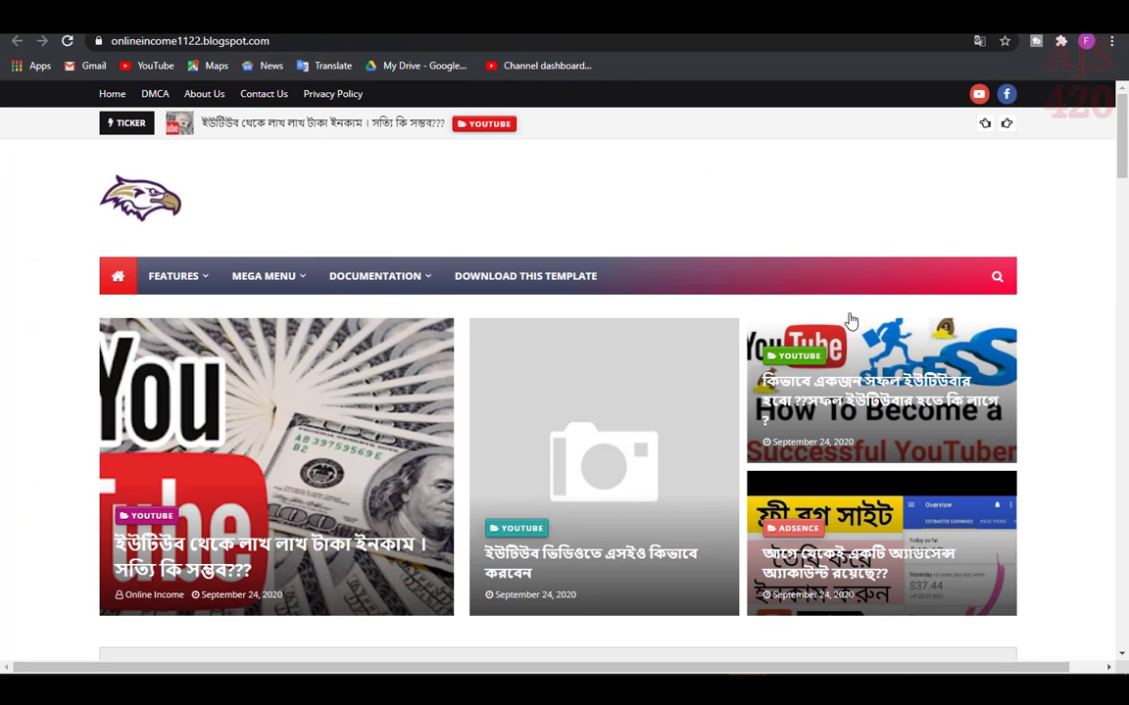
right_click(872, 192)
left_click(913, 365)
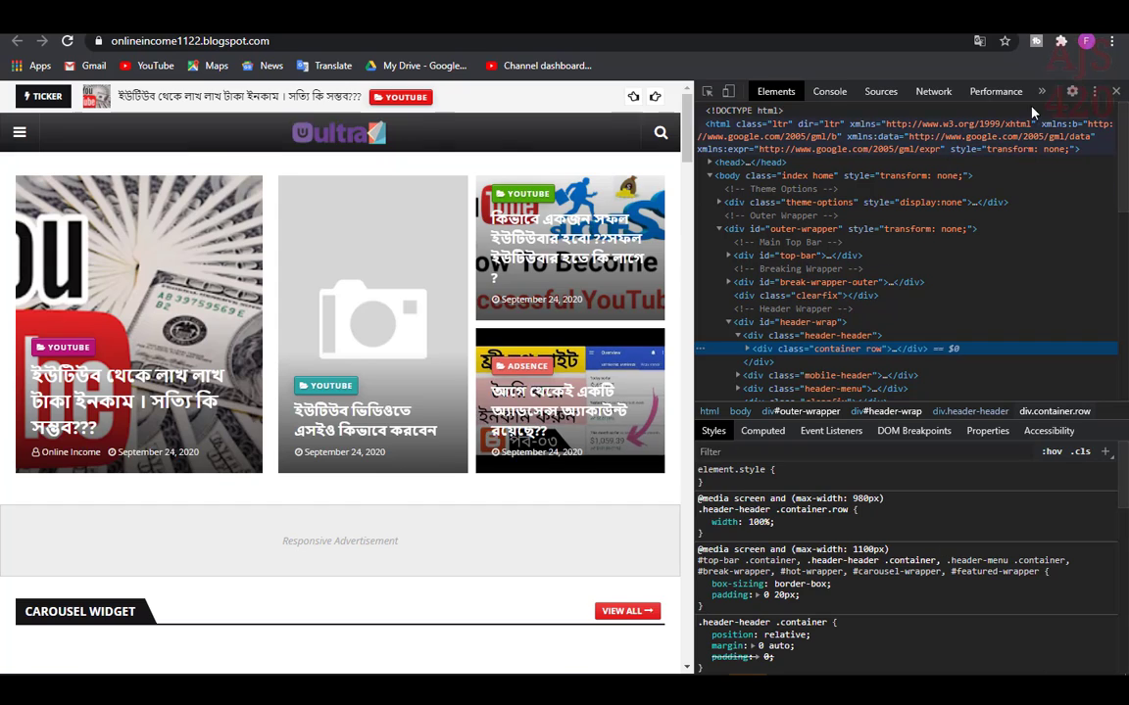
- Replace the image in the Mobile Logo gadget with 6637587_preview.png from the computer
scroll(350, 202, "down", 1)
scroll(353, 210, "up", 1)
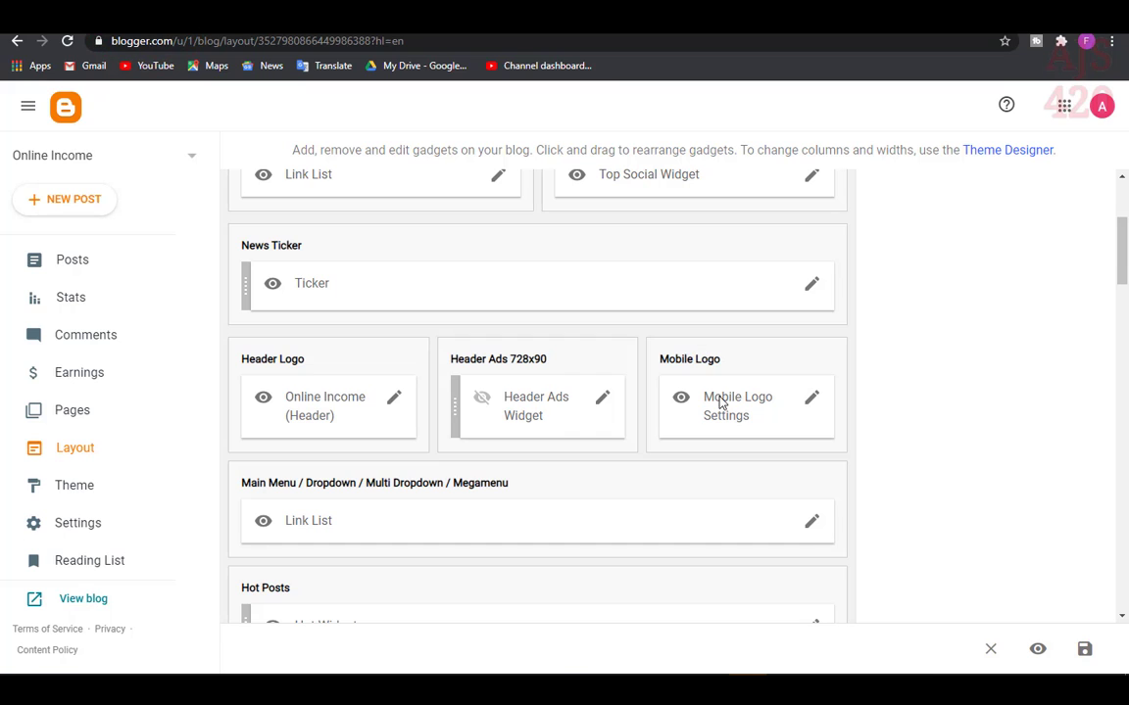
left_click(813, 399)
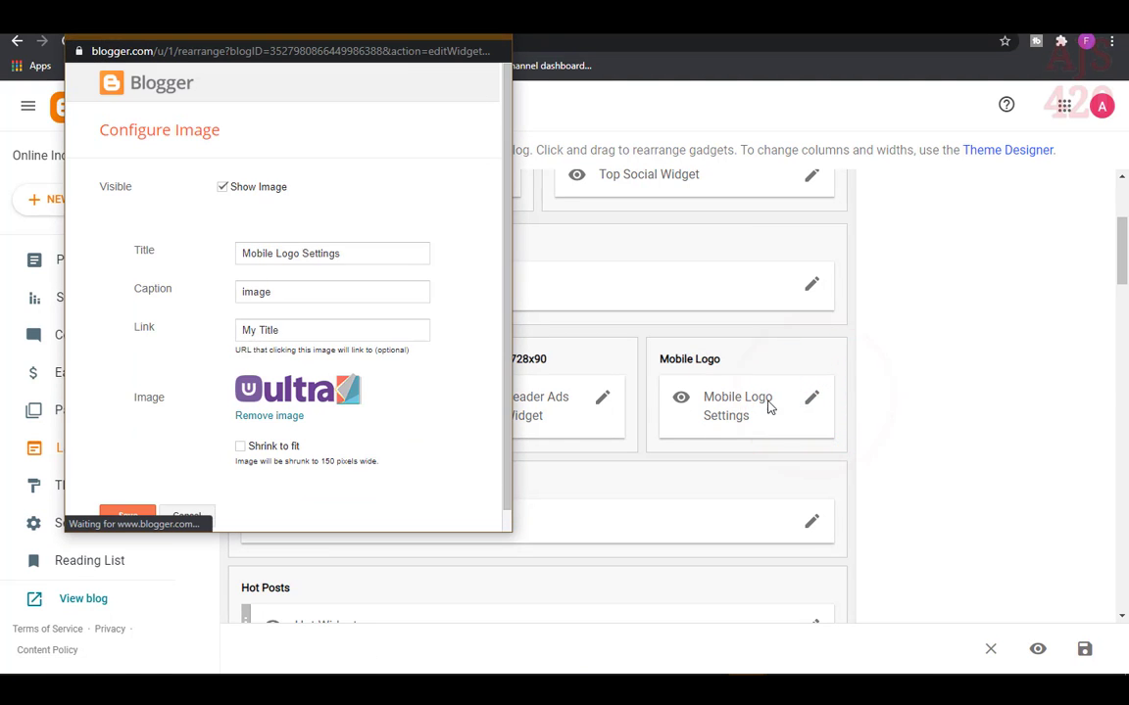
left_click(258, 419)
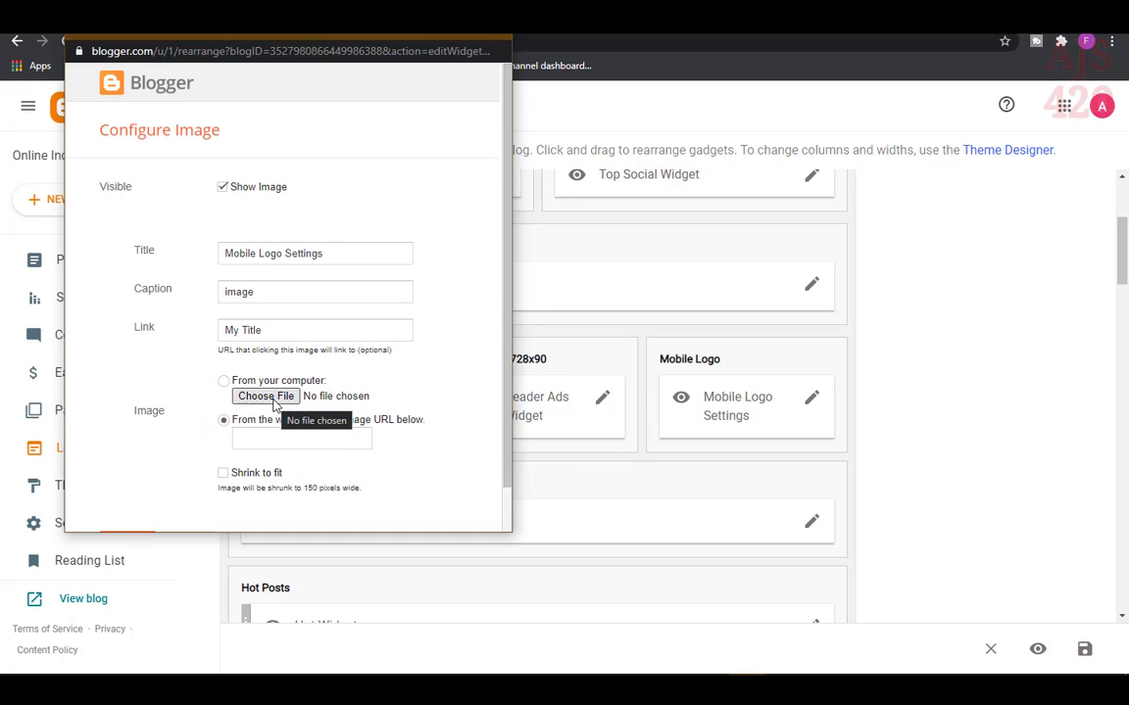
left_click(267, 396)
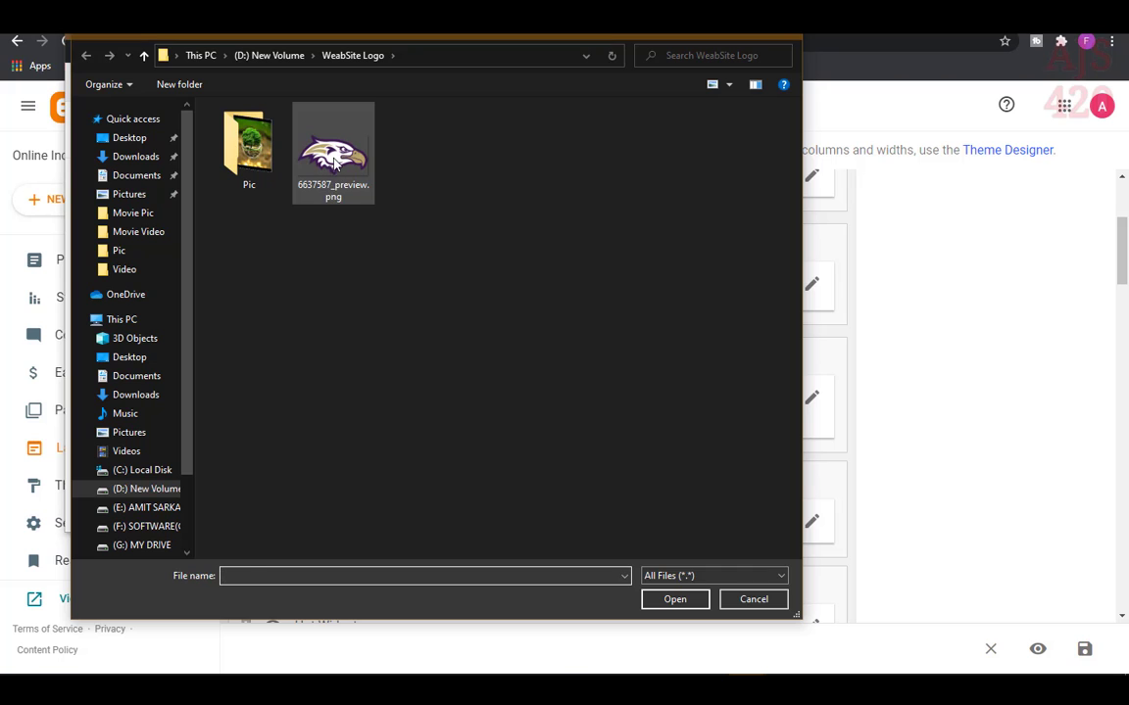
left_click(331, 186)
left_click(670, 599)
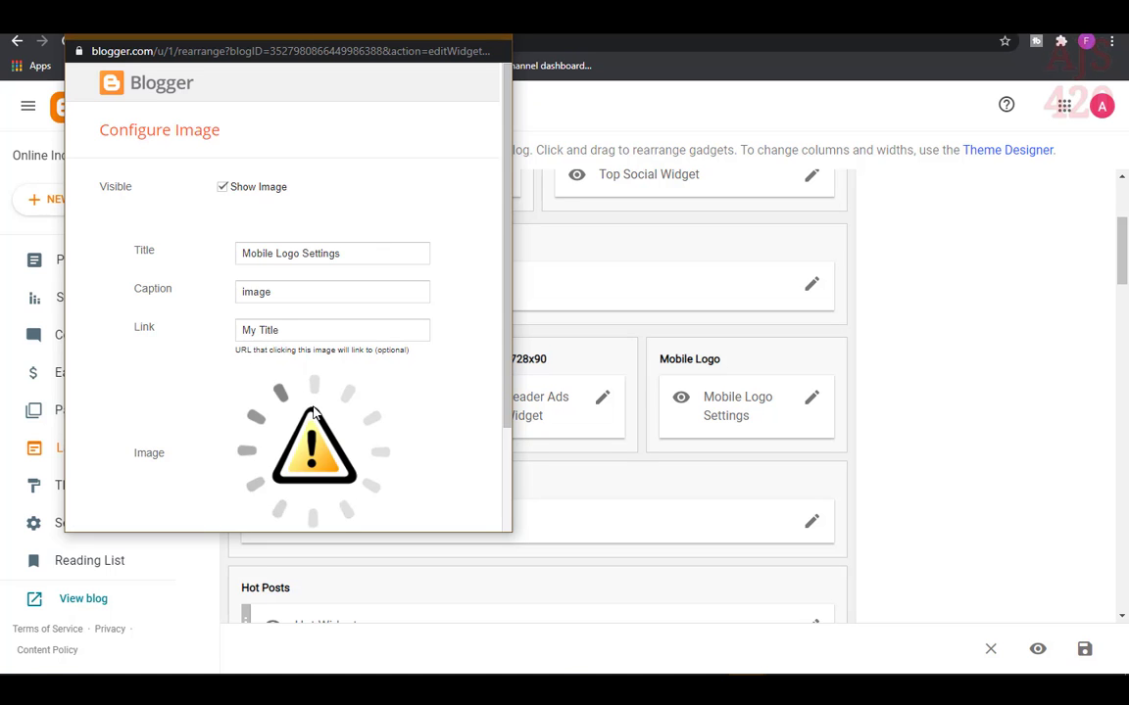
- Save the Mobile Logo Settings gadget and the blog layout
scroll(314, 415, "down", 2)
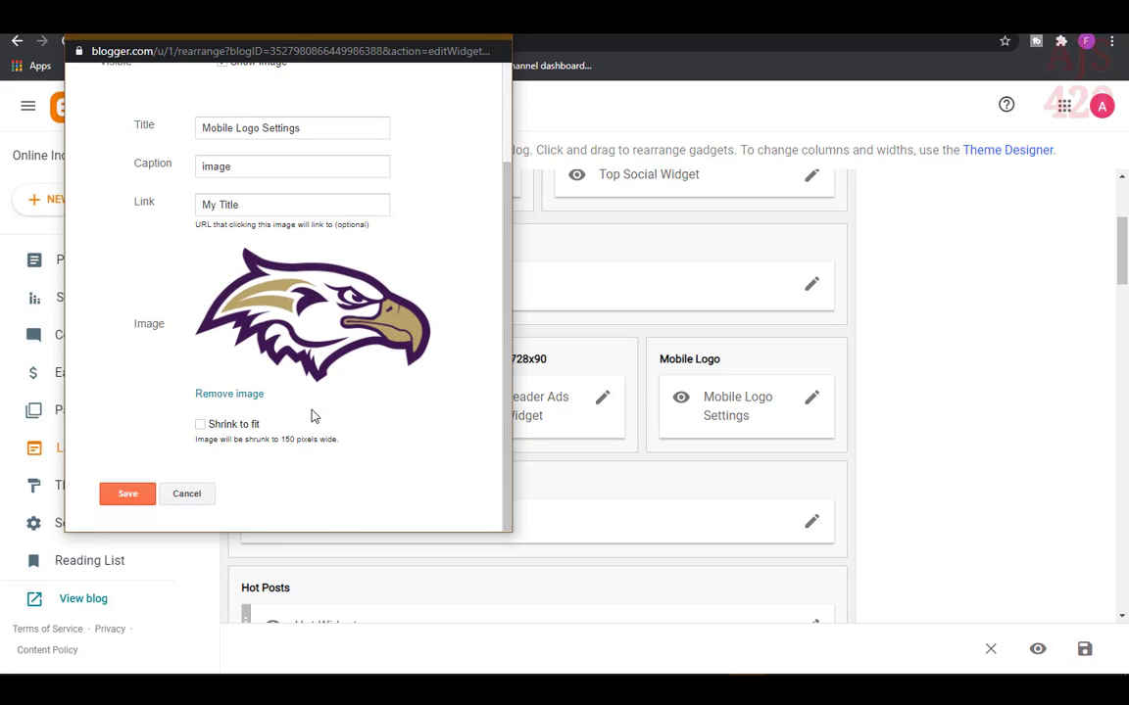
left_click(124, 496)
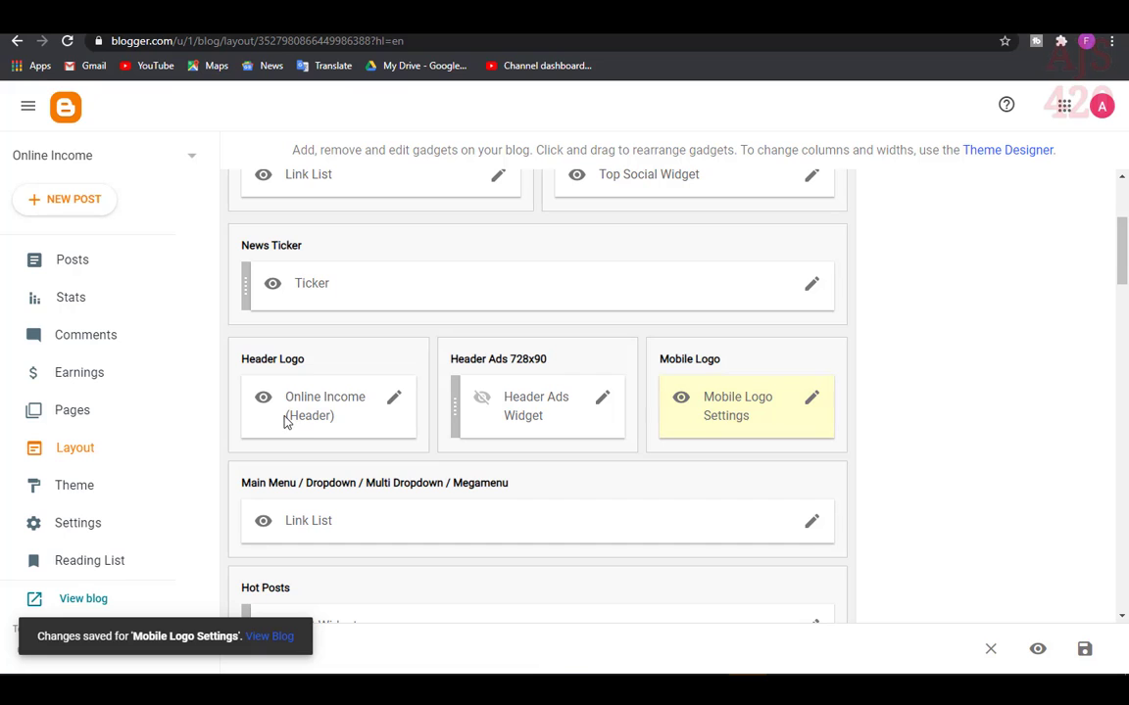
left_click(1088, 651)
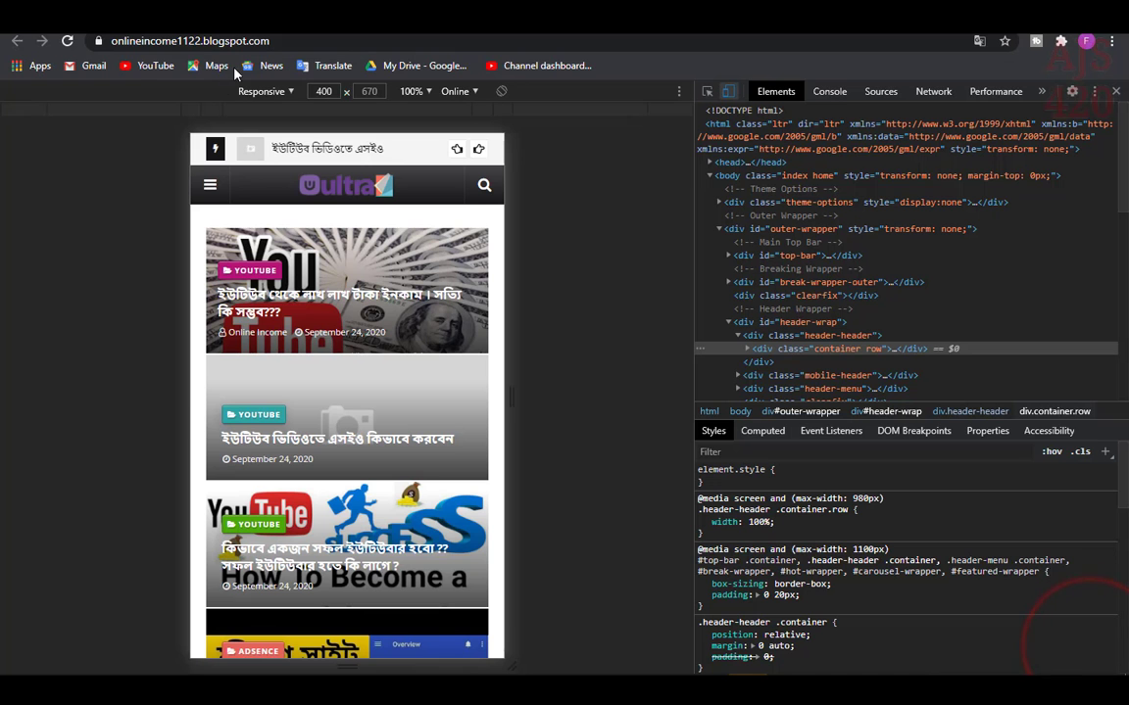
- Check the mobile logo on the reloaded live blog, close the developer tools and return to the layout page's main menu section
left_click(66, 40)
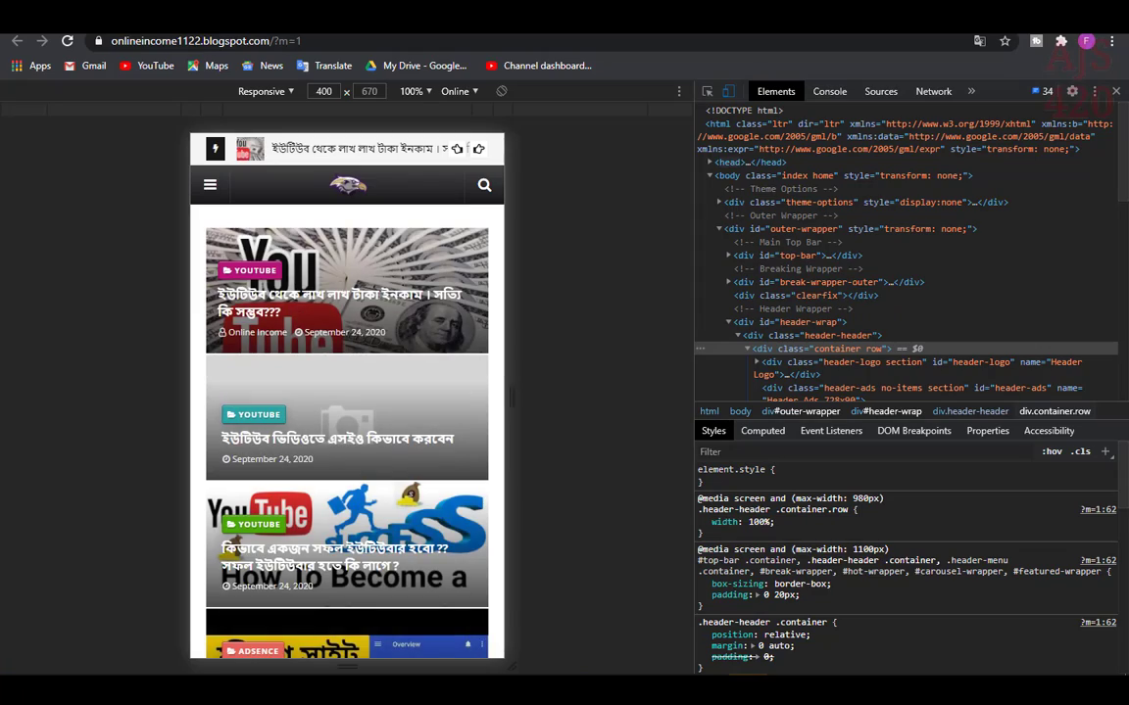
left_click(1115, 91)
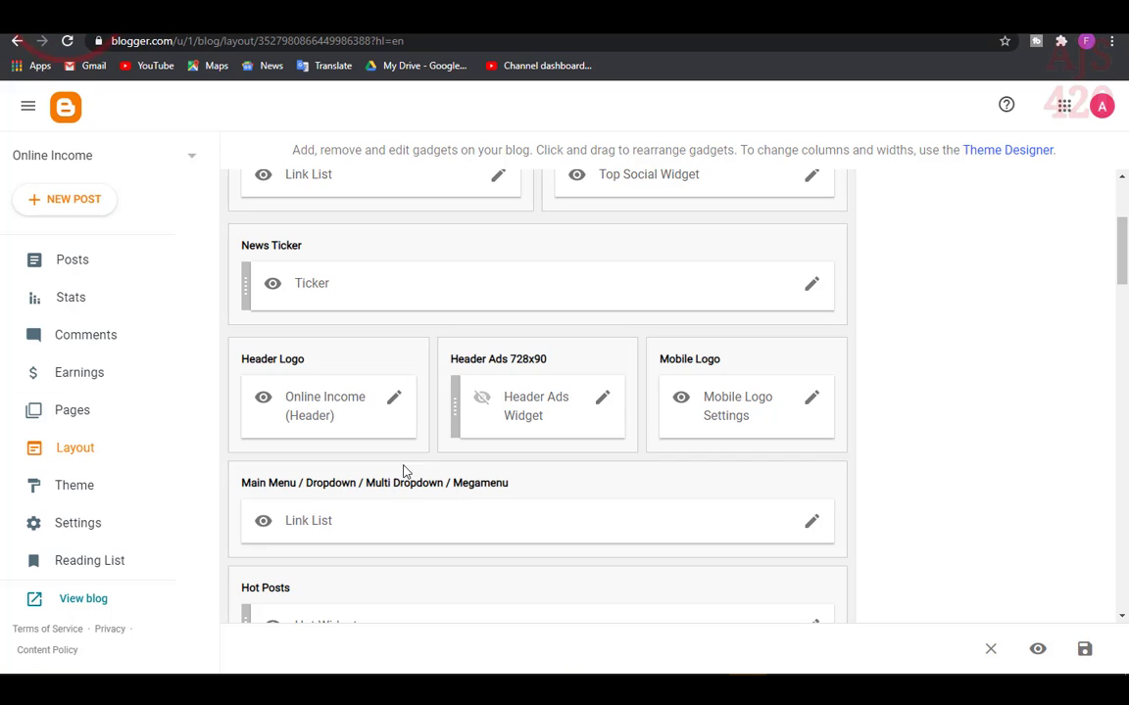
scroll(403, 471, "down", 2)
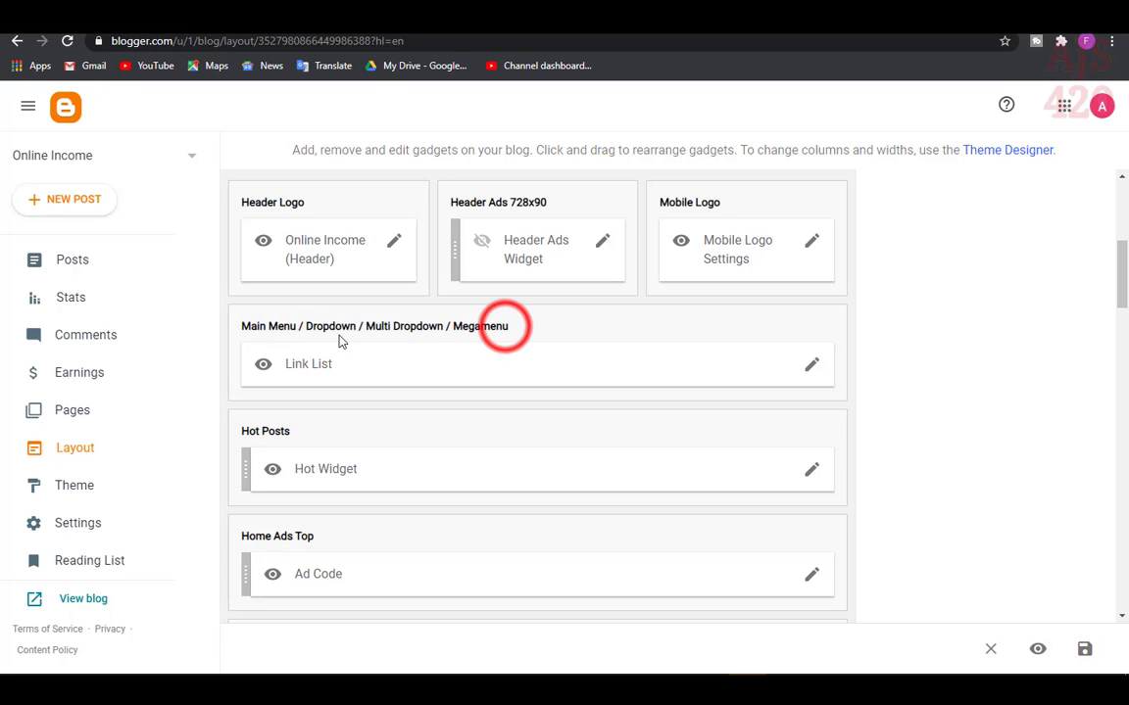
- Examine the Features, Mega Menu and Documentation entries of the live blog's main menu and return to the layout page
left_click(284, 15)
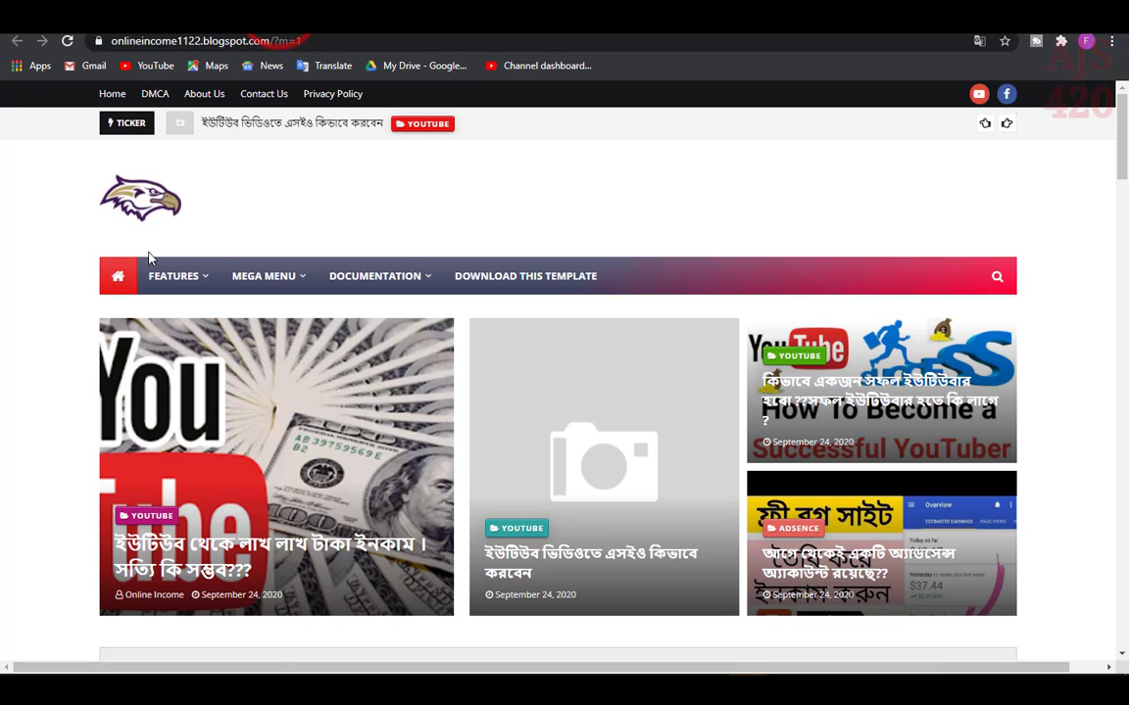
mouse_move(174, 277)
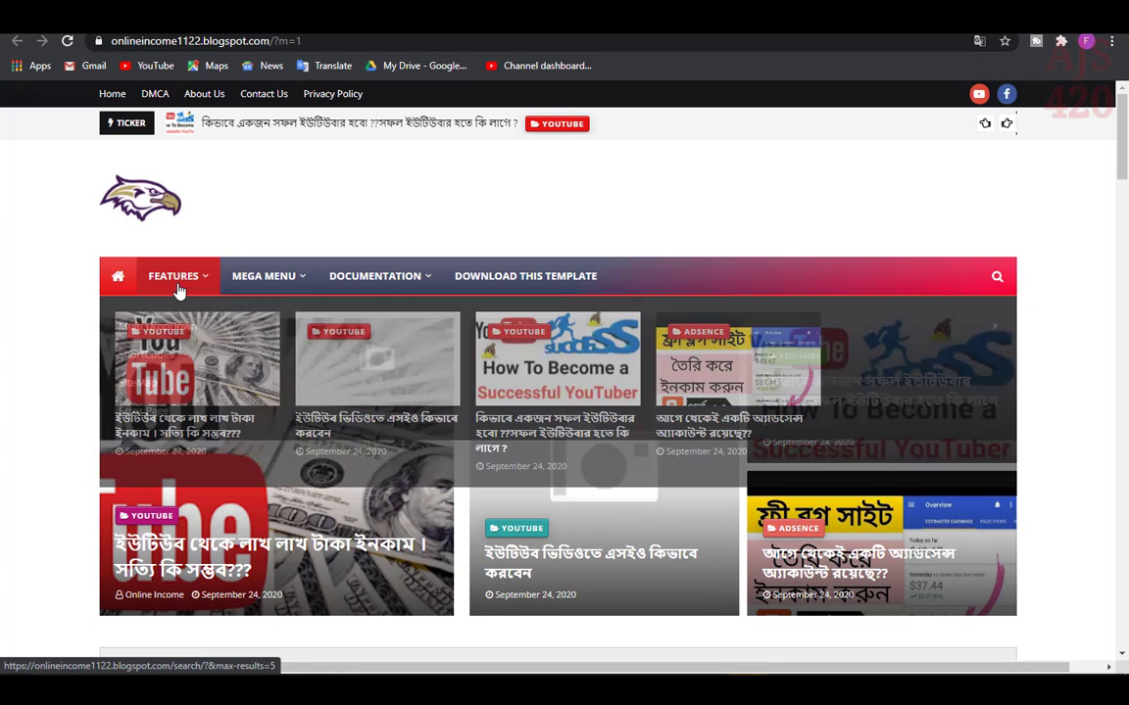
mouse_move(284, 278)
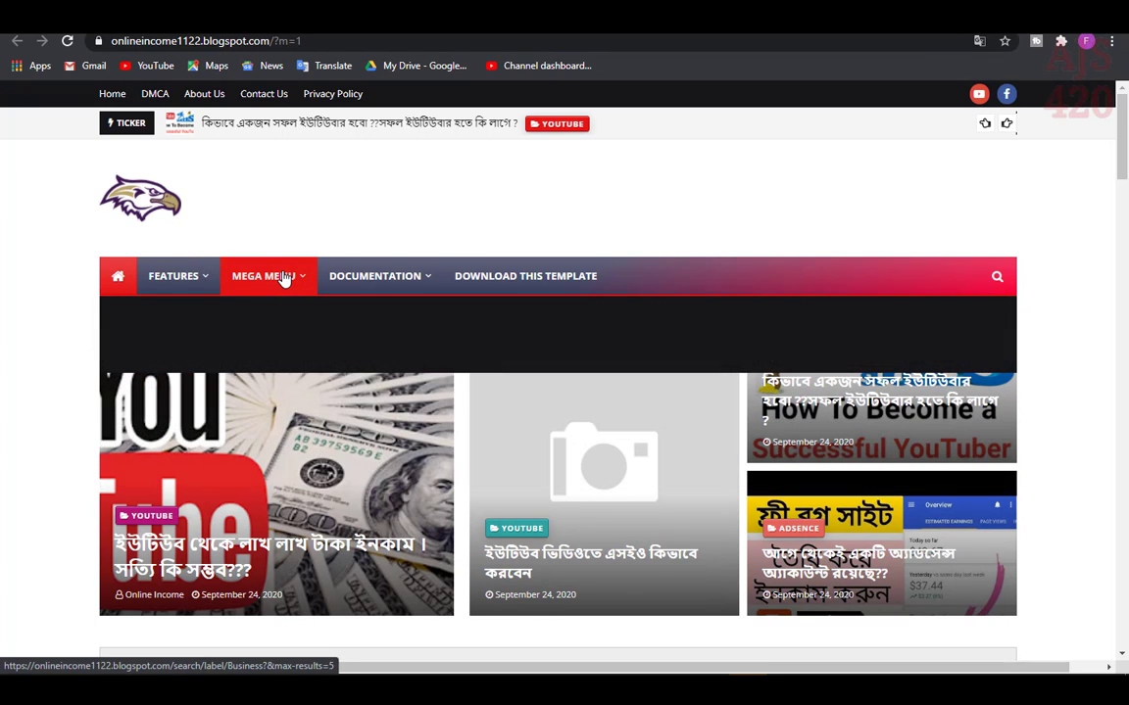
mouse_move(394, 279)
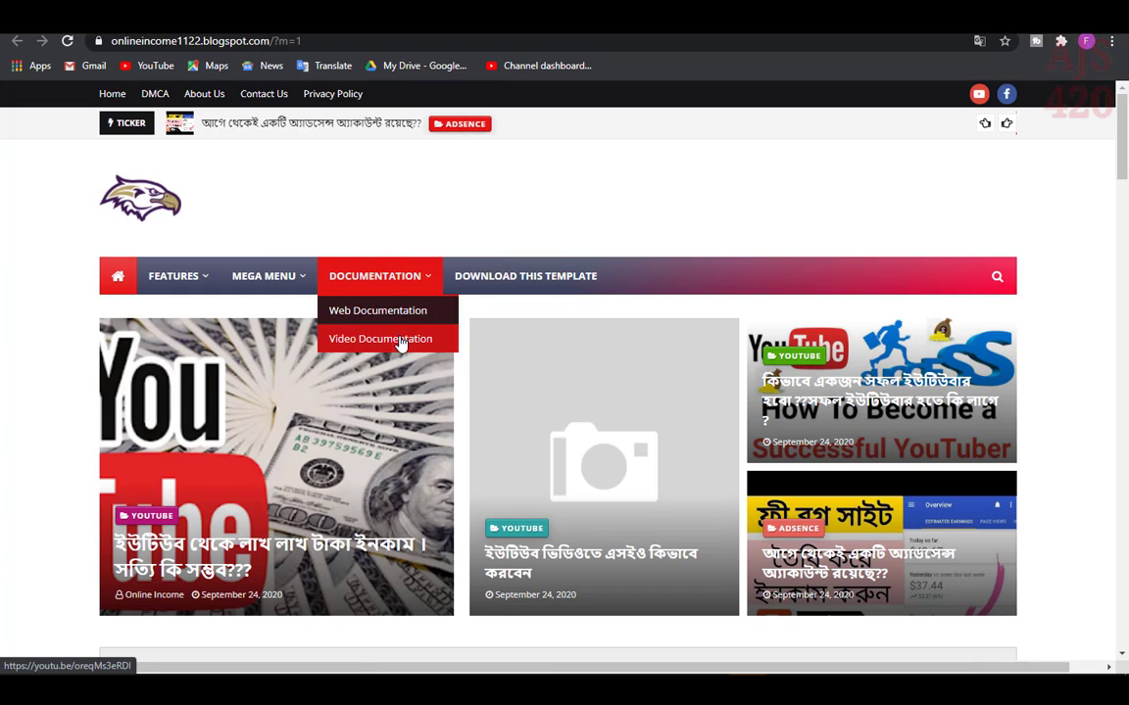
left_click(443, 260)
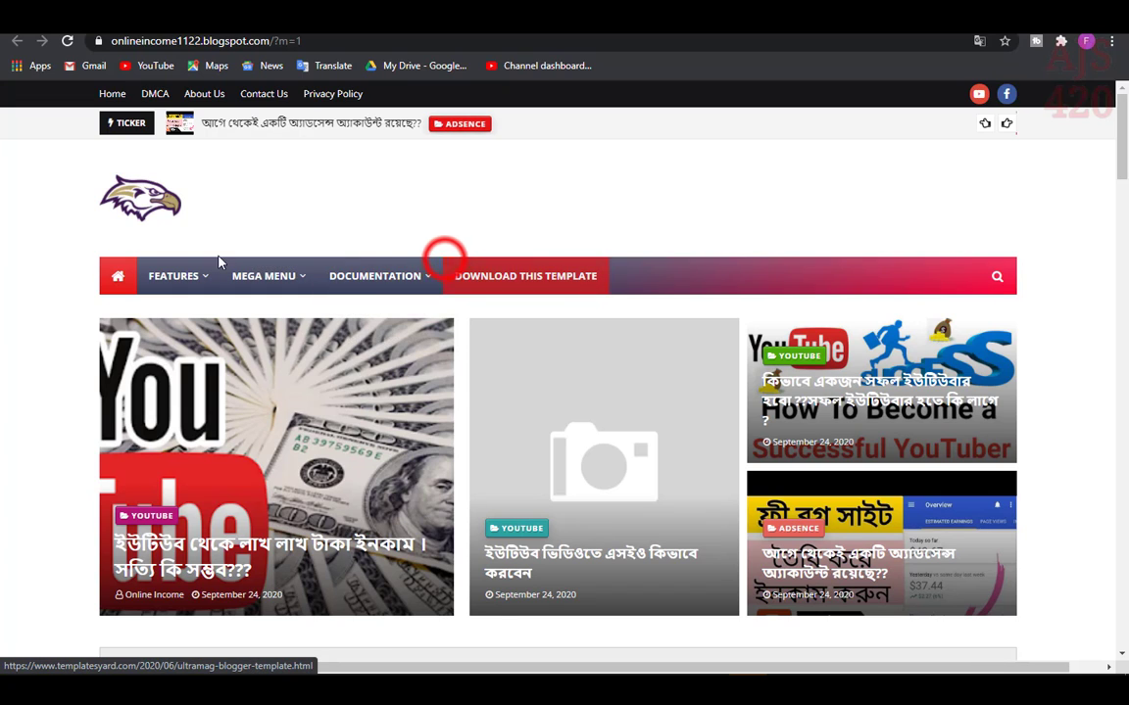
key("ctrl+Tab")
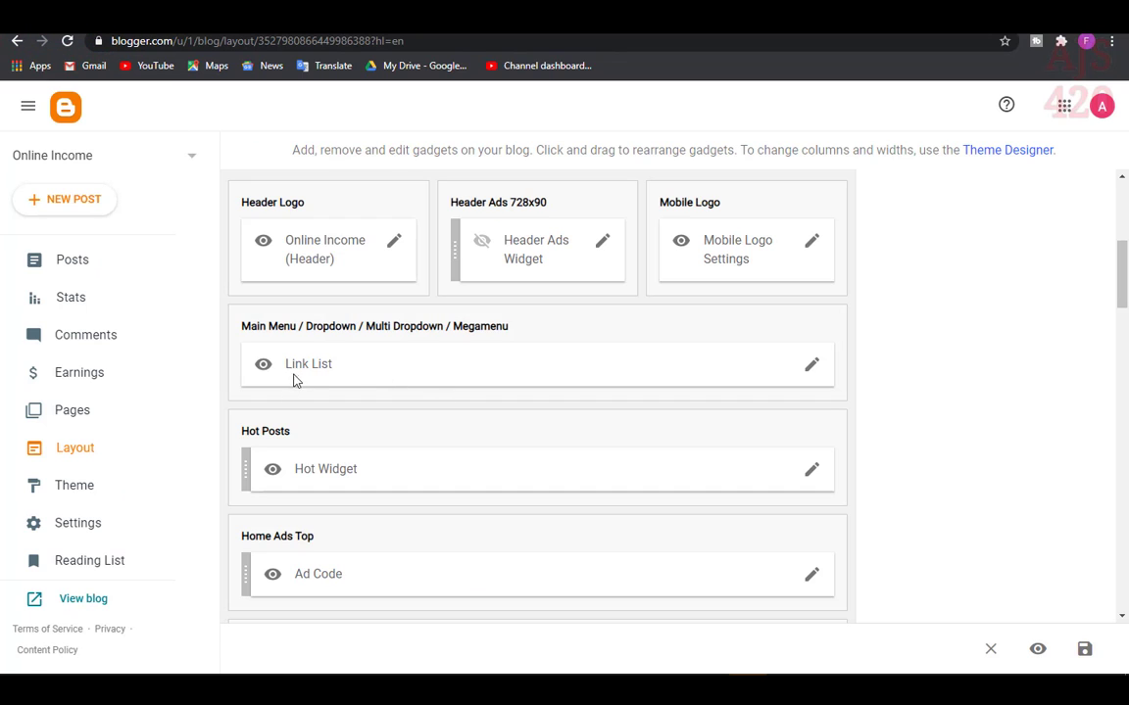
- Open the main menu's Link List gadget, delete the Download This Template and _Multi DropDown links, and enlarge the window
left_click(813, 368)
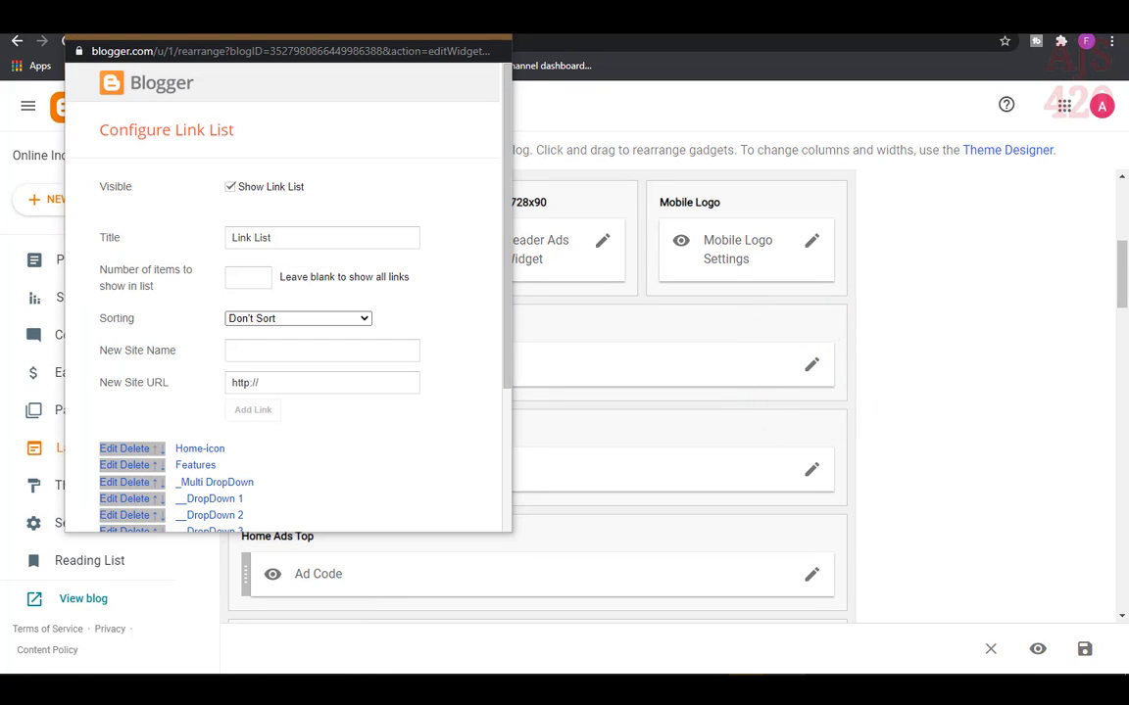
left_click(786, 688)
scroll(185, 416, "down", 3)
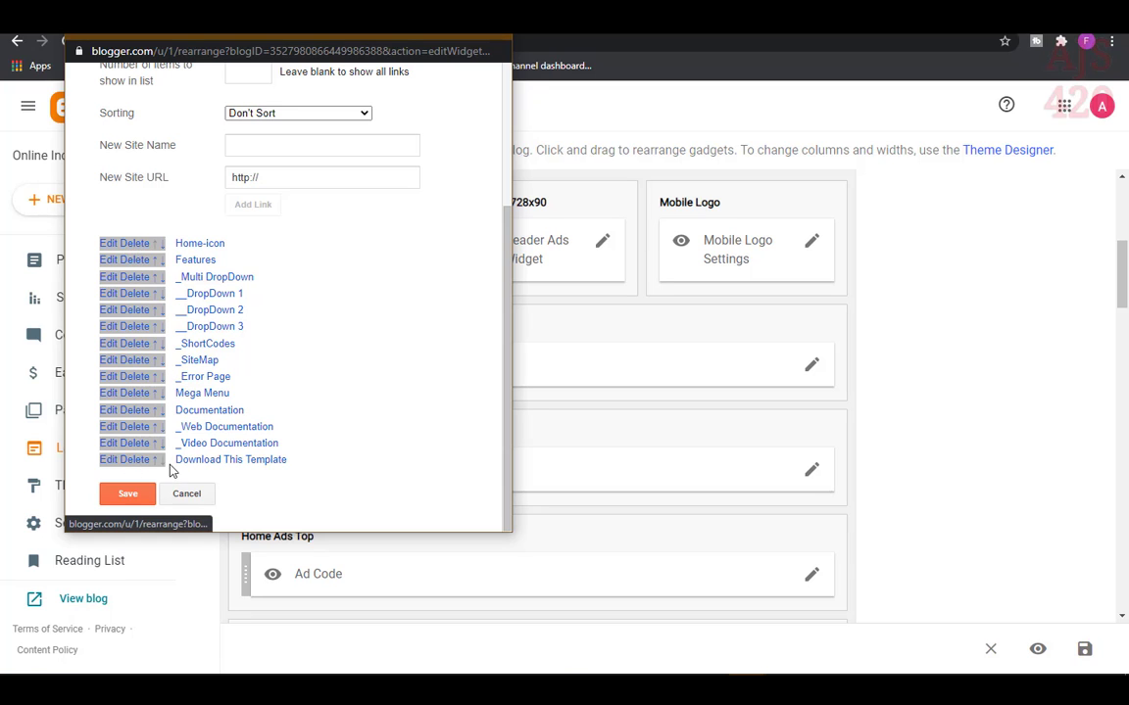
left_click(142, 471)
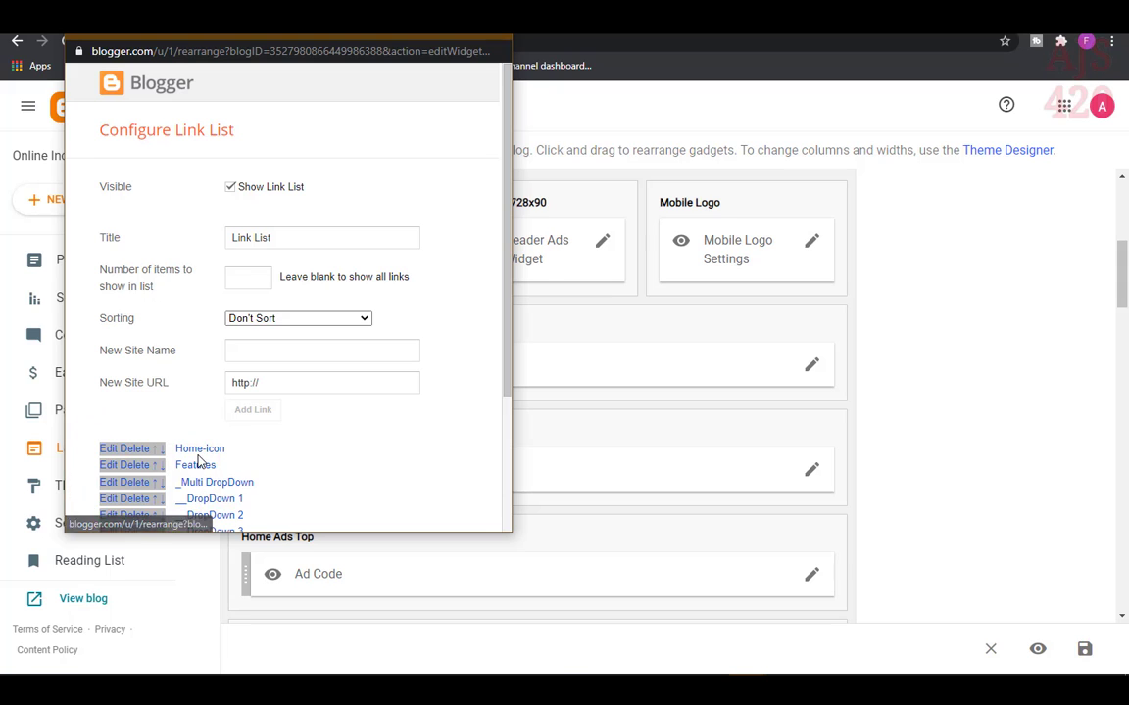
scroll(200, 471, "down", 1)
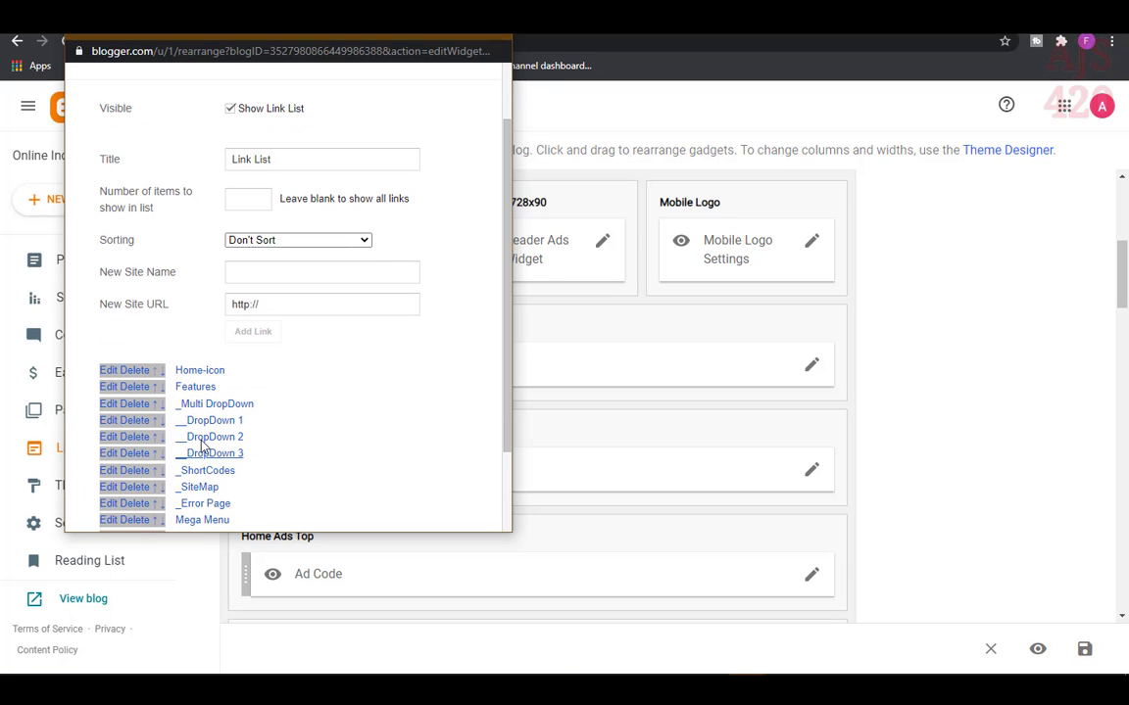
left_click(142, 406)
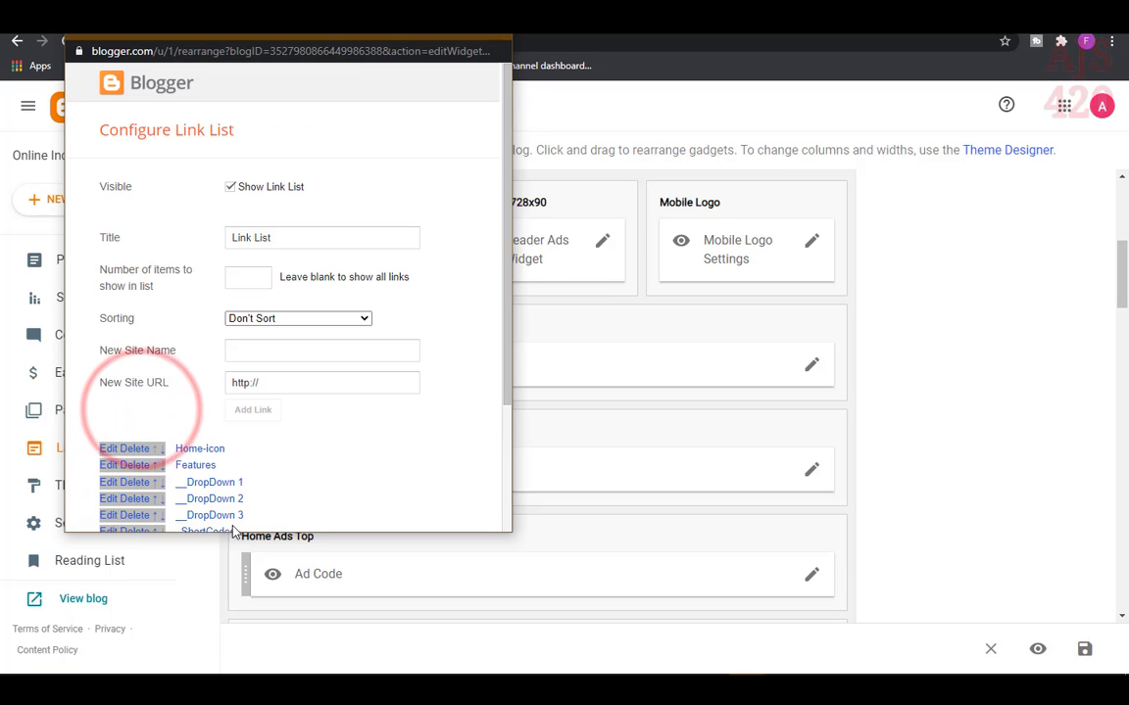
left_click_drag(239, 535, 136, 658)
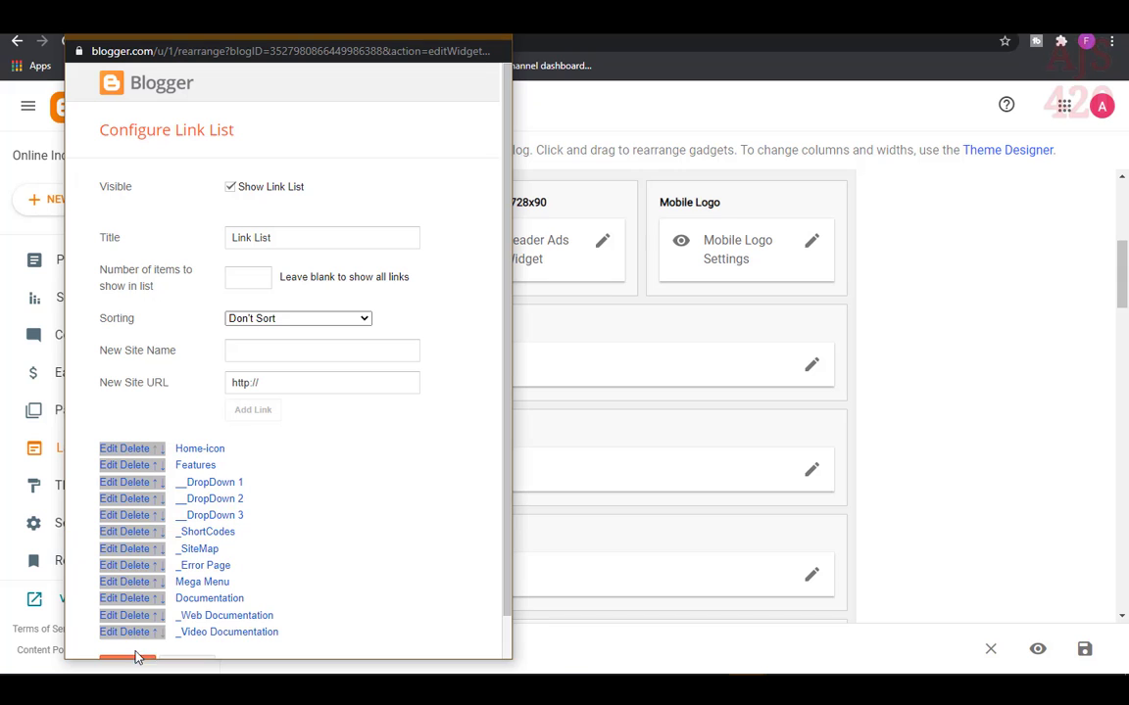
- Delete all links below Features in the main menu list, from __DropDown 1 through _Video Documentation
left_click(135, 501)
left_click(132, 484)
left_click(131, 484)
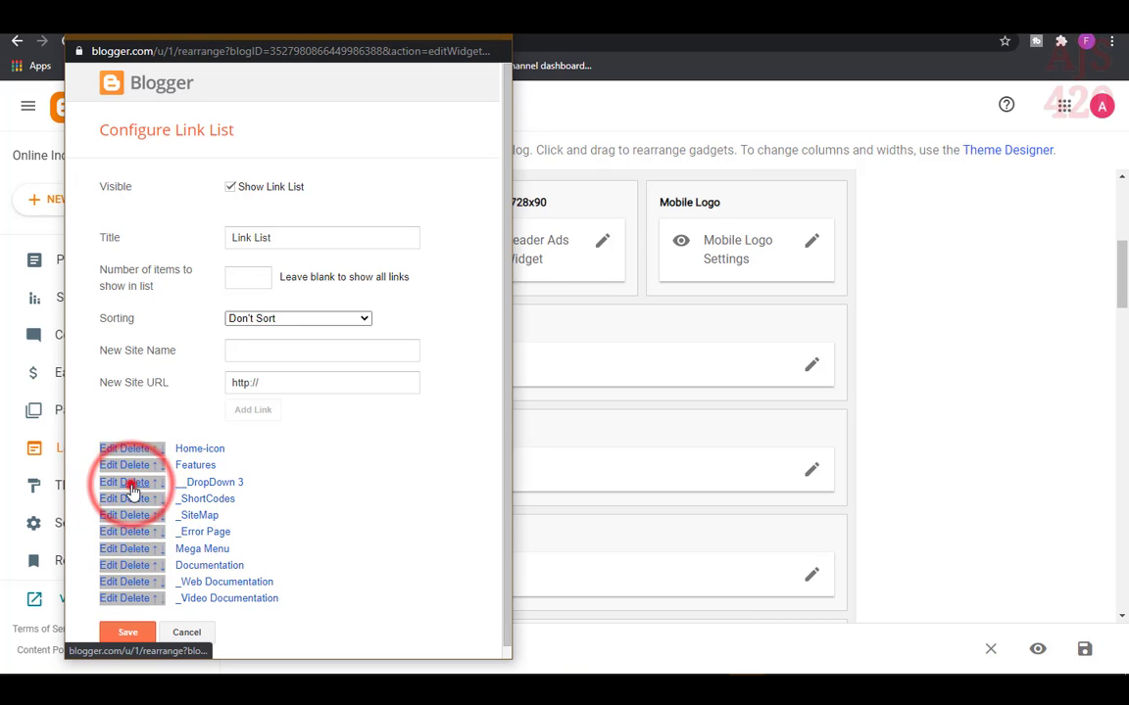
left_click(131, 483)
left_click(132, 484)
left_click(131, 484)
left_click(131, 484)
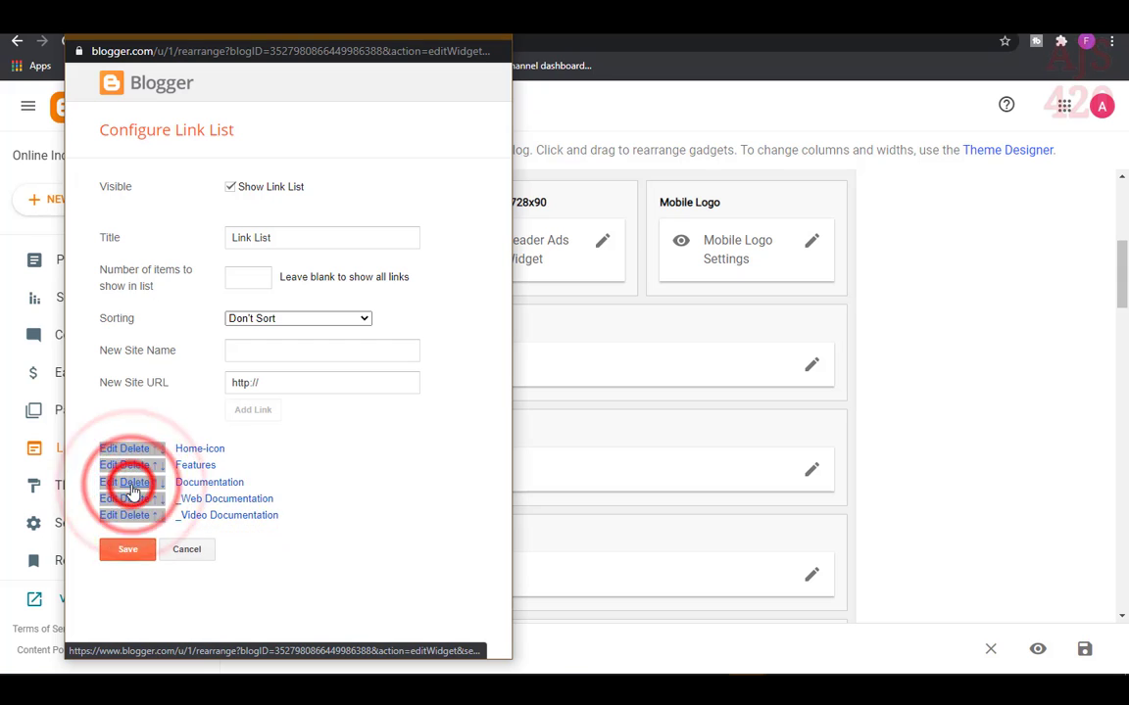
left_click(132, 484)
left_click(132, 484)
left_click(132, 484)
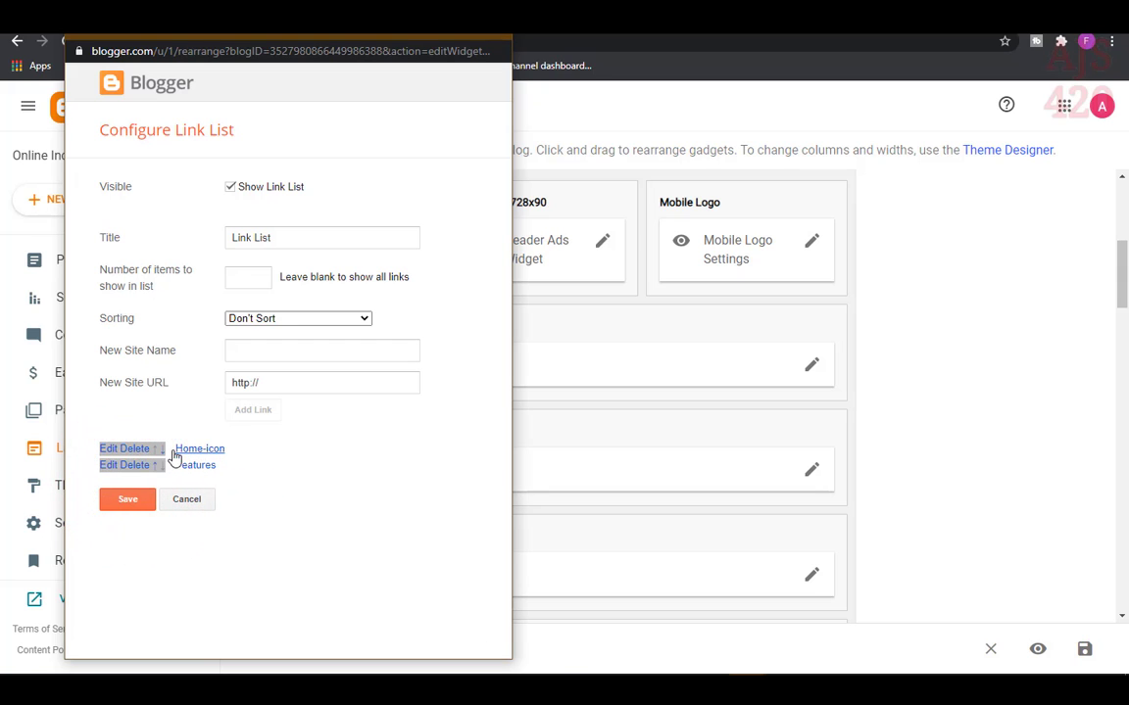
- Save the link list and the layout, and check the main menu on the live blog
left_click(129, 500)
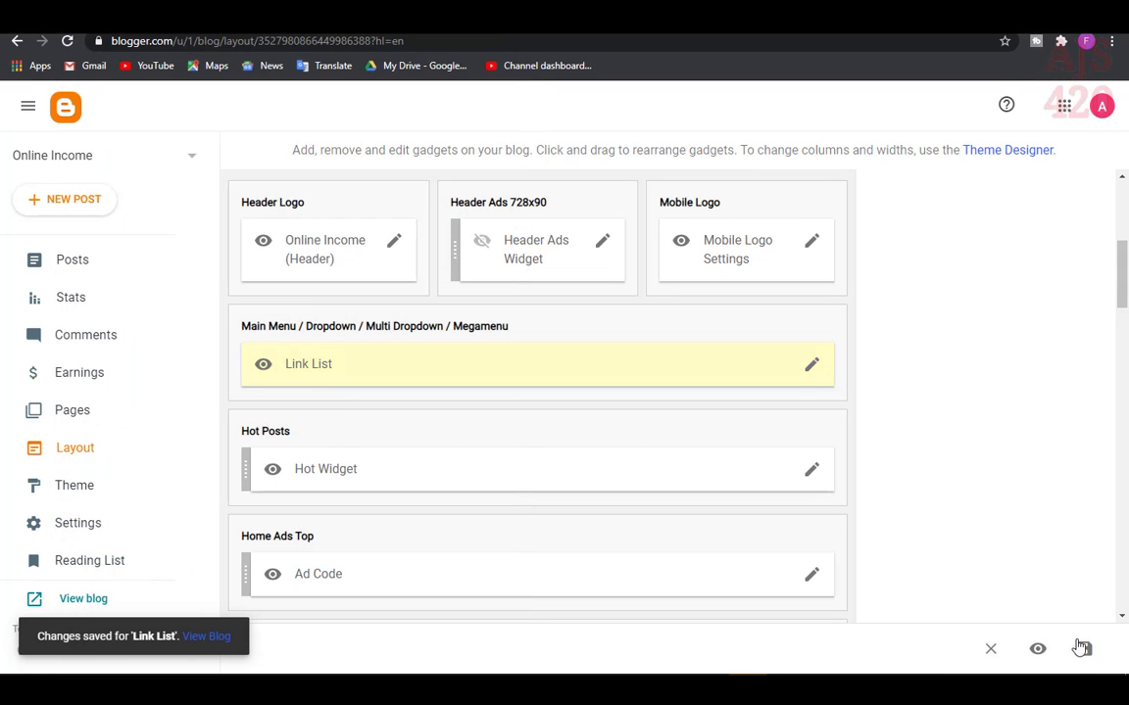
left_click(1085, 650)
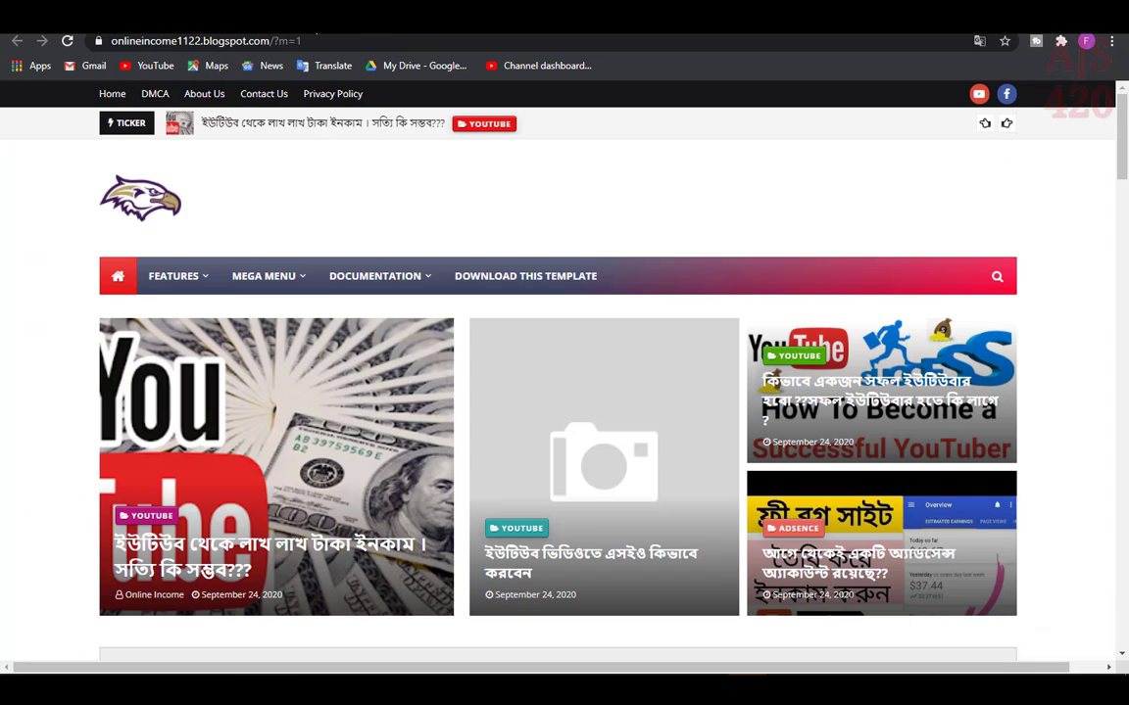
left_click(148, 206)
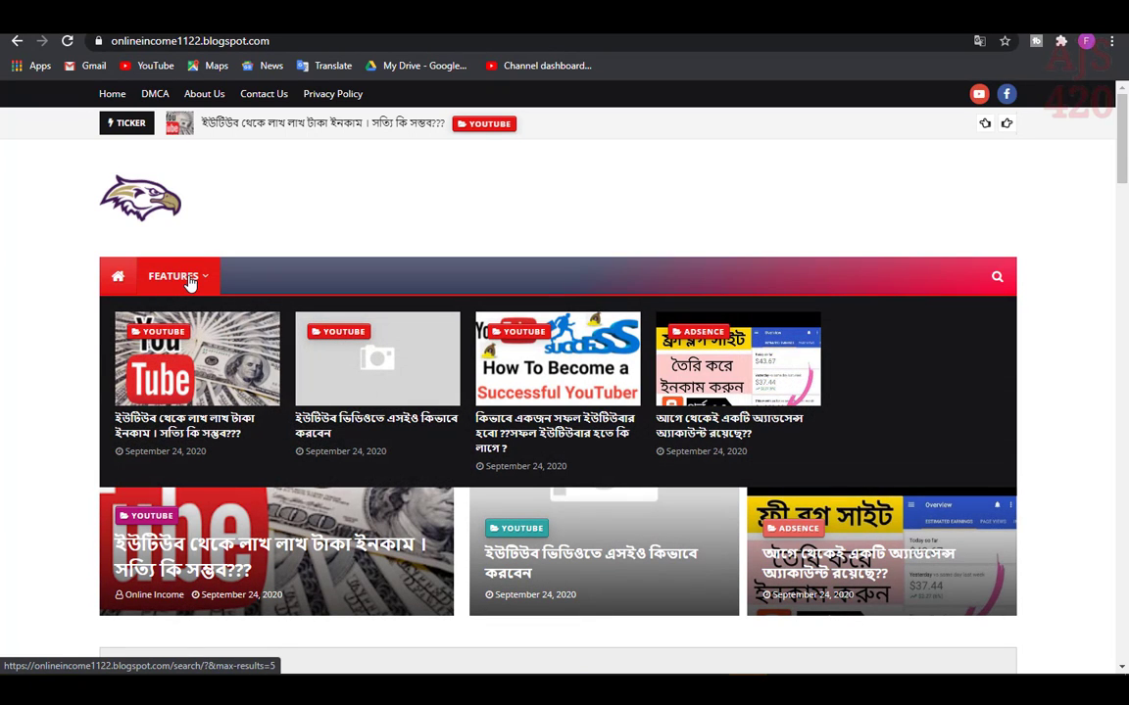
key("ctrl+w")
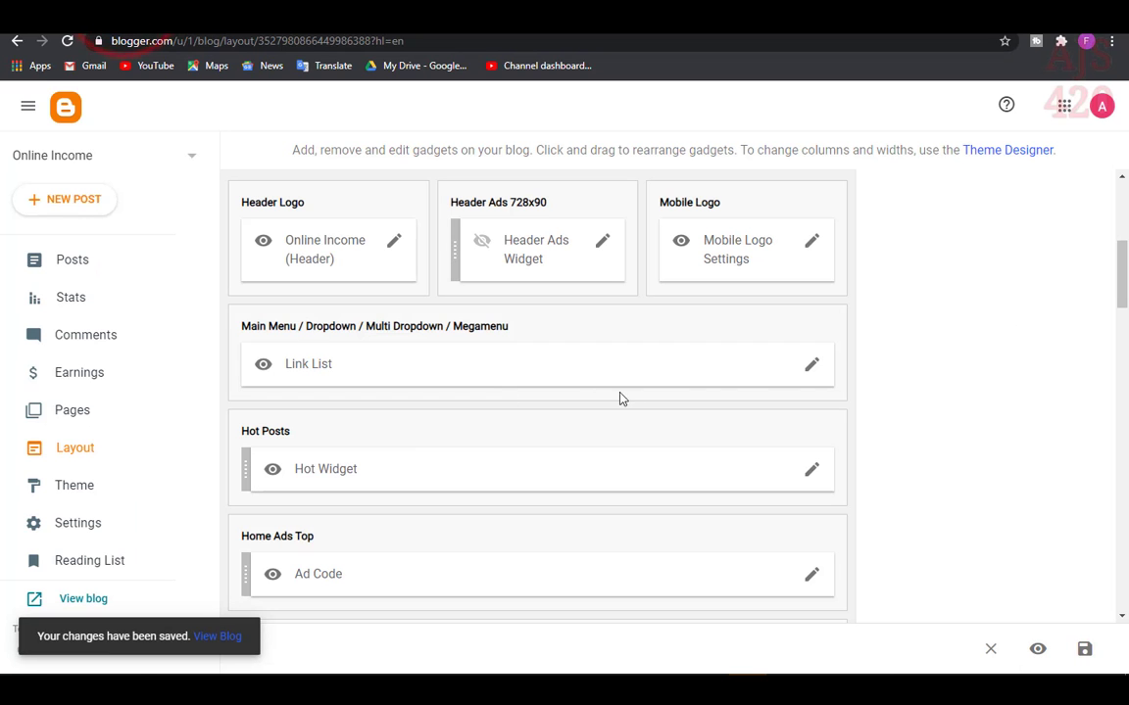
- Reopen the main menu's Link List gadget to review its links and close it without changes
left_click(812, 365)
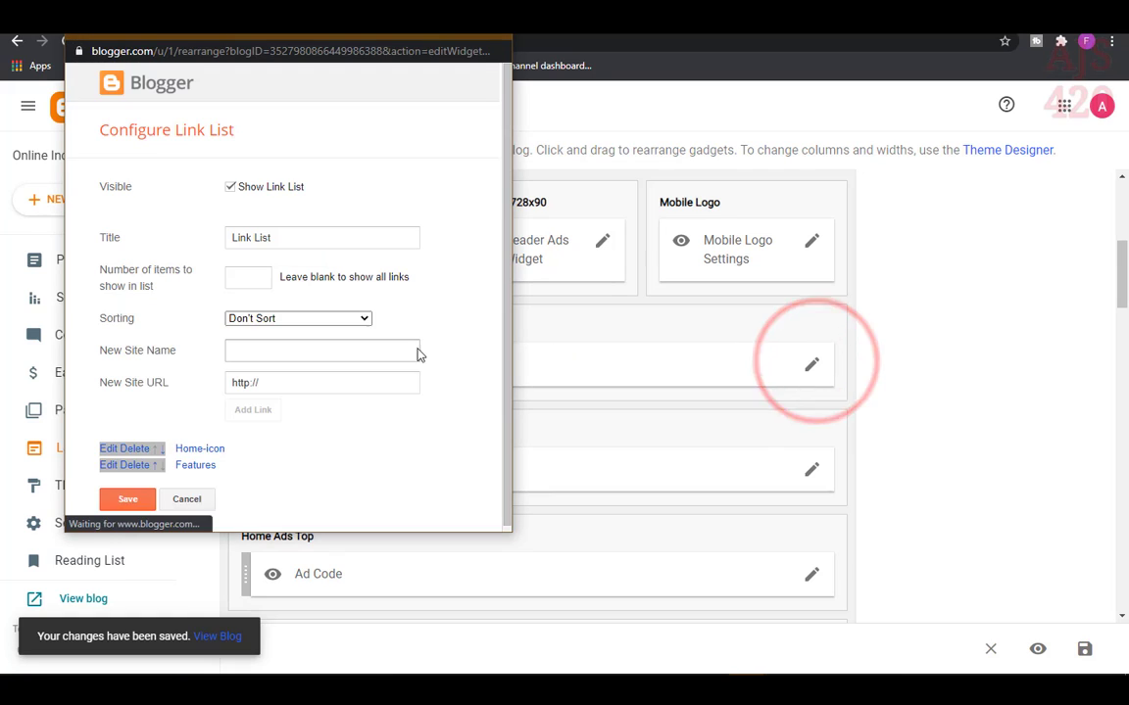
scroll(313, 351, "down", 1)
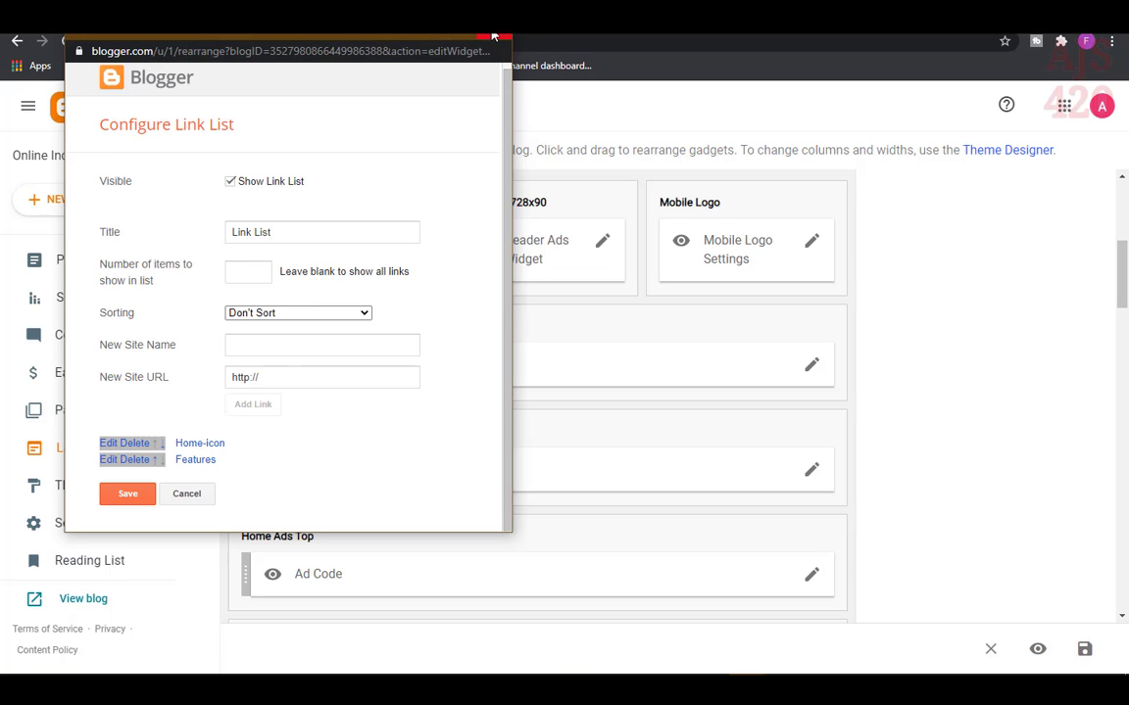
left_click(494, 35)
- Open the posts list in a new tab to examine the post labels, view the live blog and return to the layout page
right_click(104, 272)
left_click(114, 274)
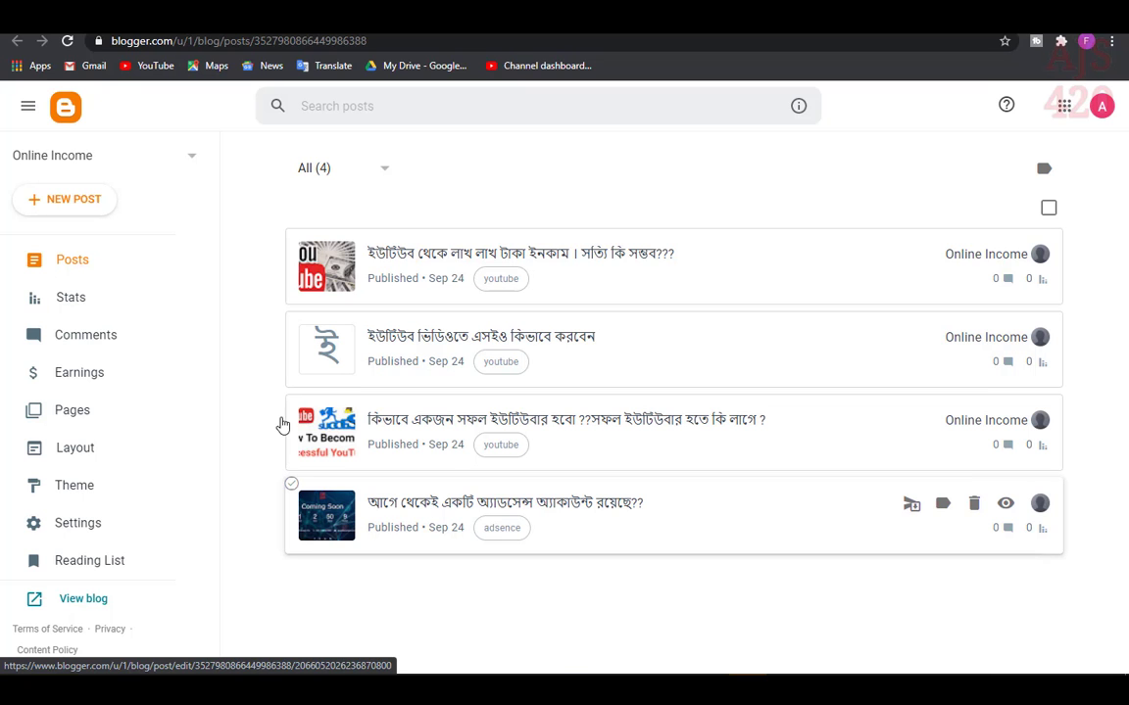
left_click(83, 599)
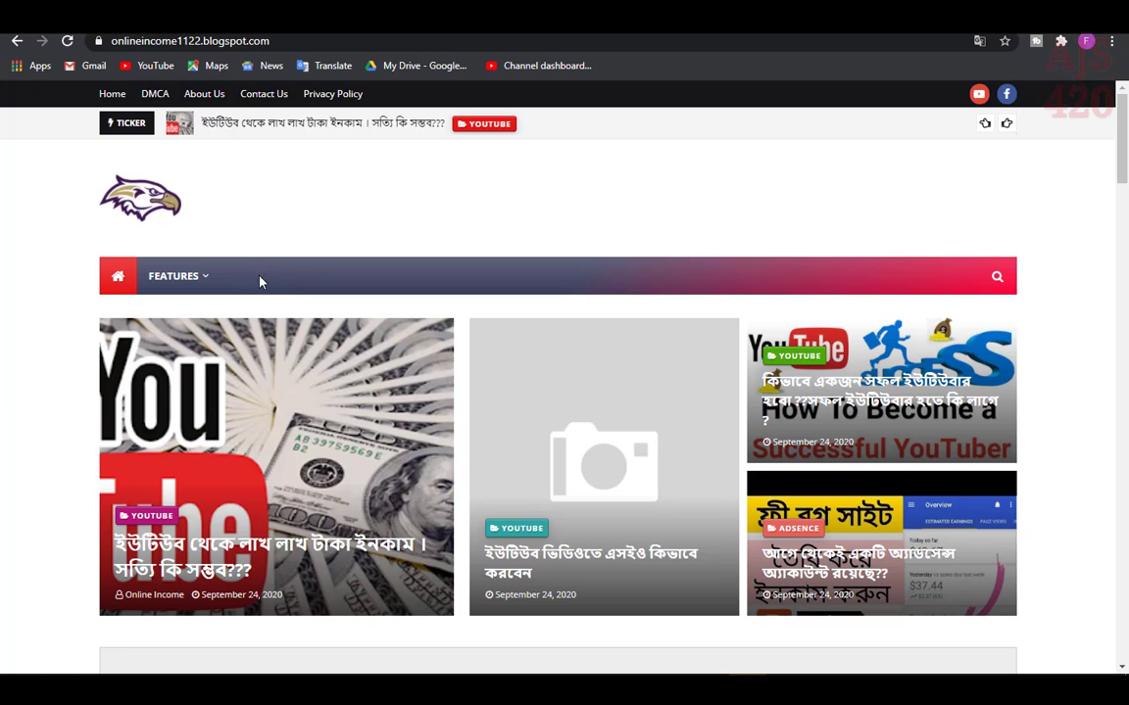
key("ctrl+w")
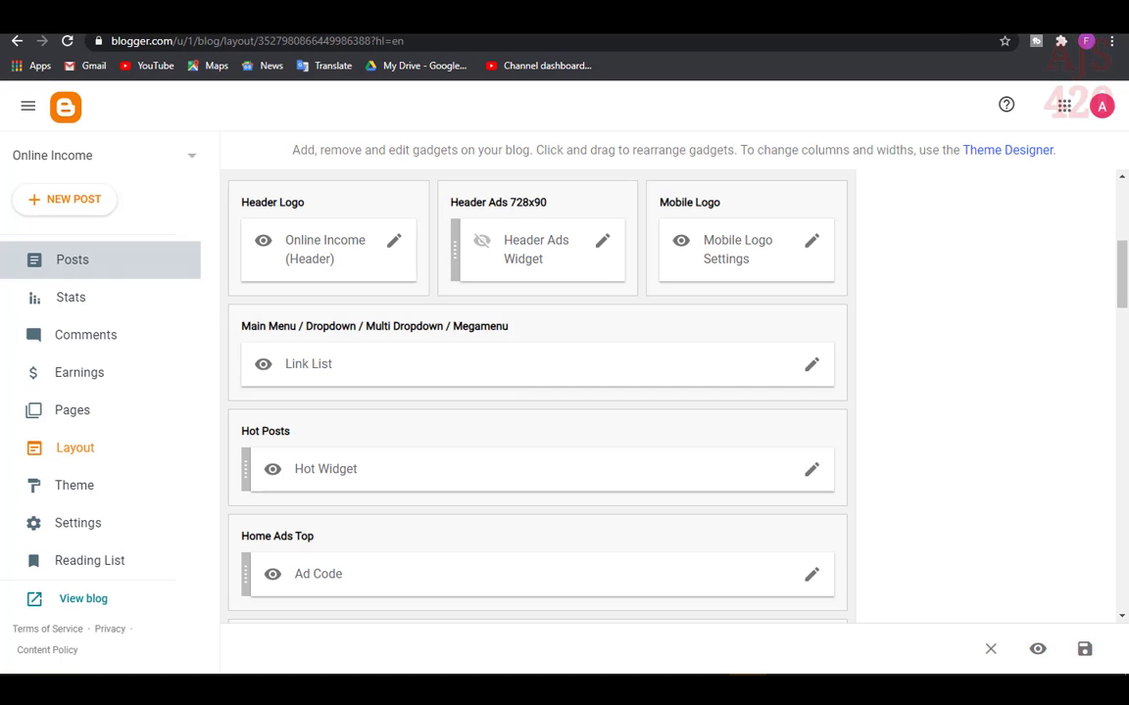
left_click(811, 368)
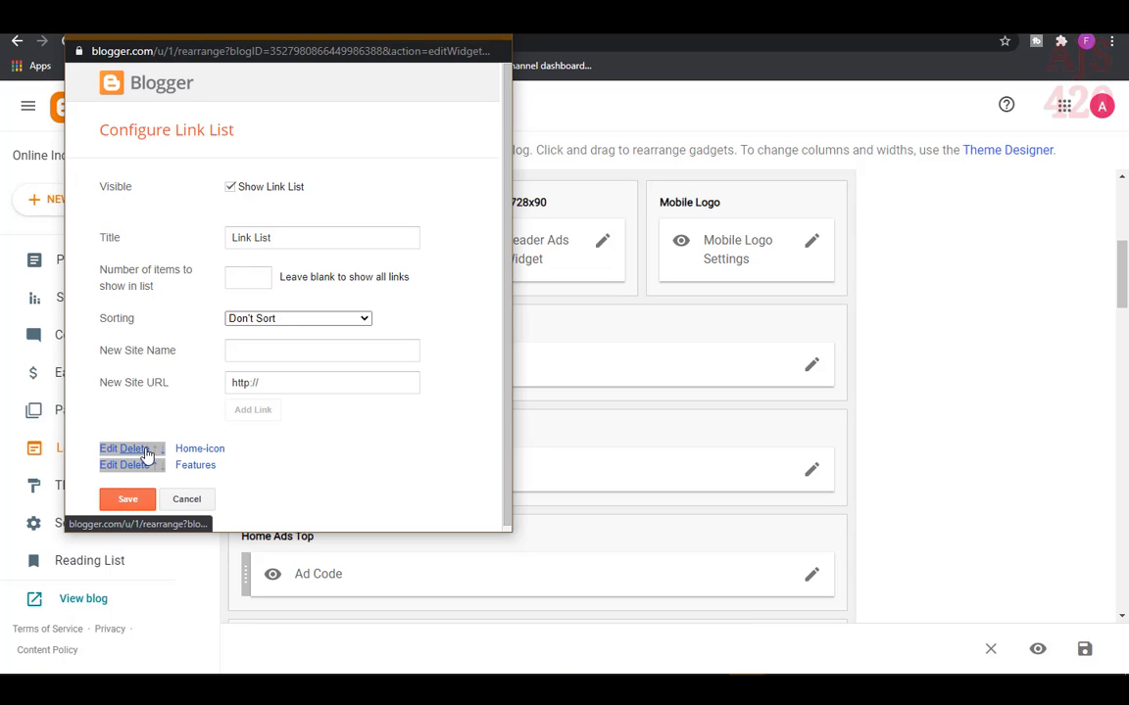
left_click(110, 449)
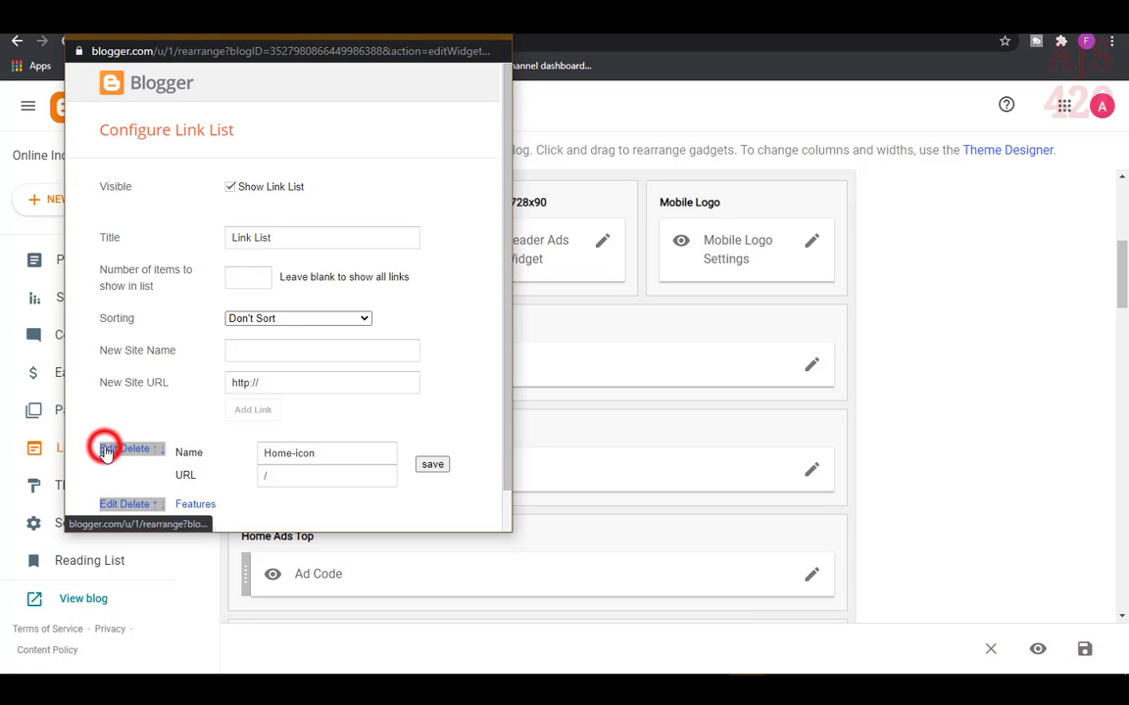
scroll(284, 447, "down", 1)
double_click(282, 431)
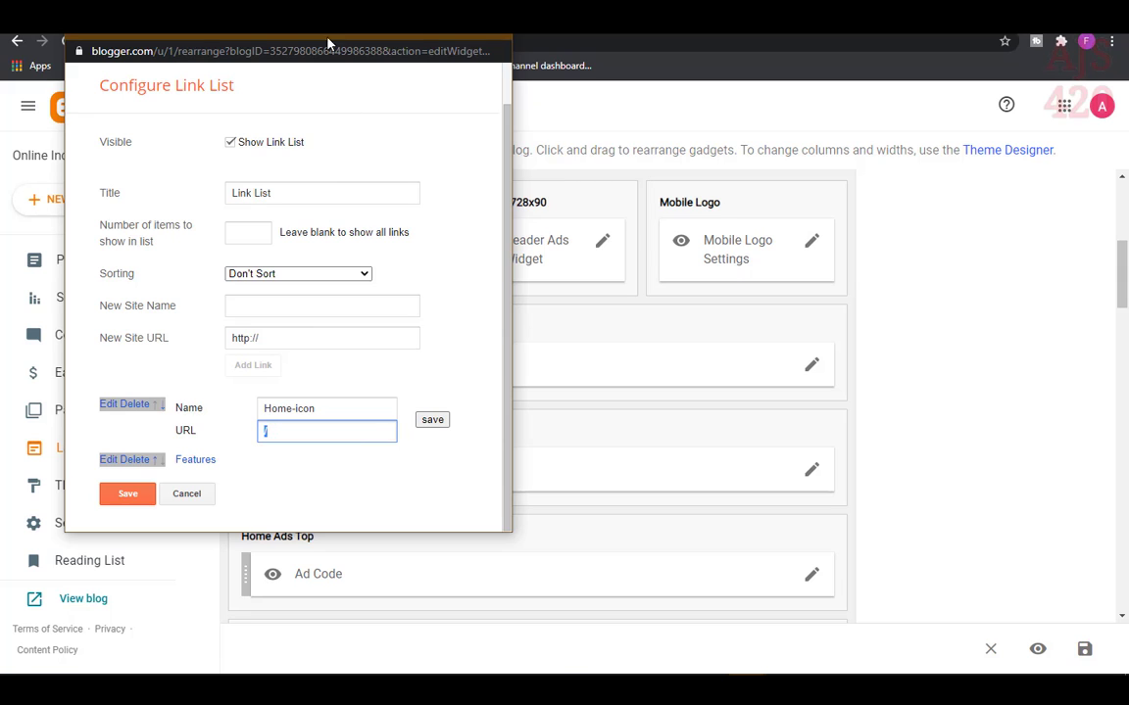
left_click_drag(328, 44, 346, 165)
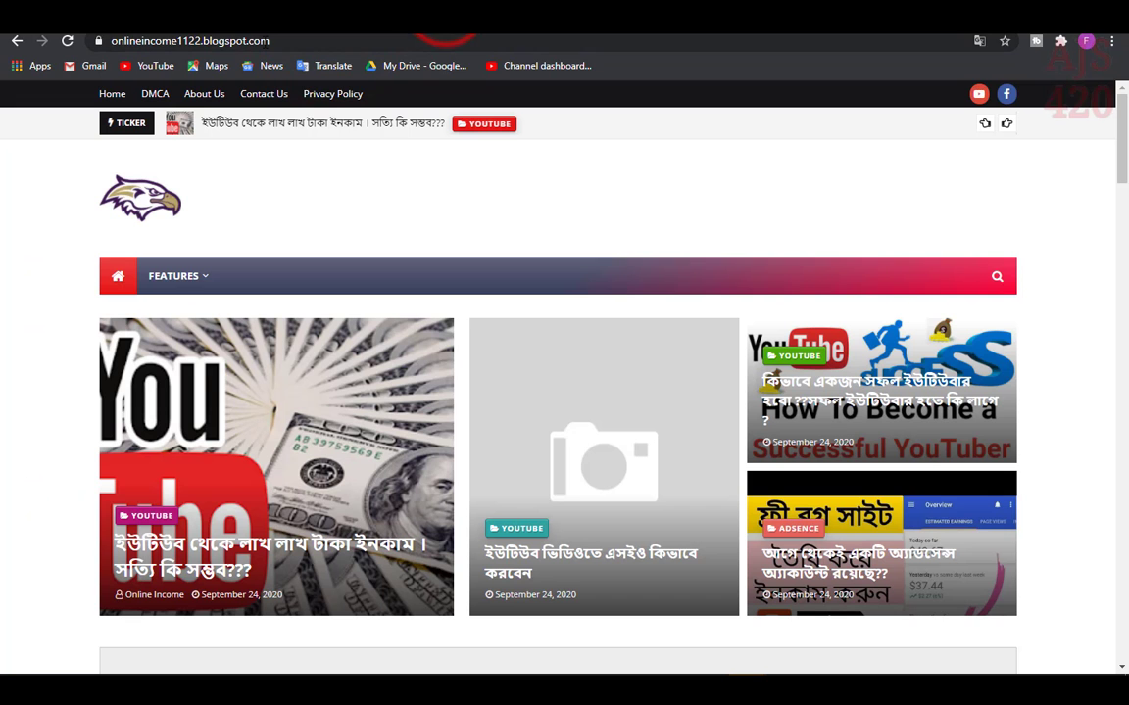
left_click_drag(275, 41, 110, 40)
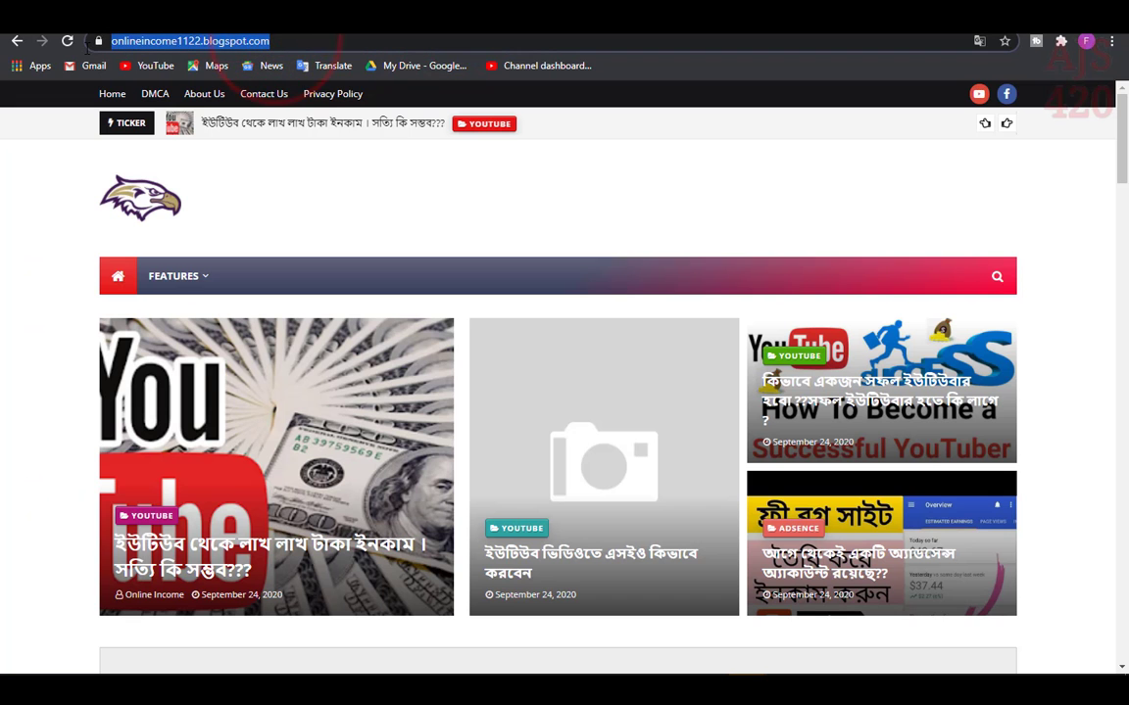
left_click(118, 294)
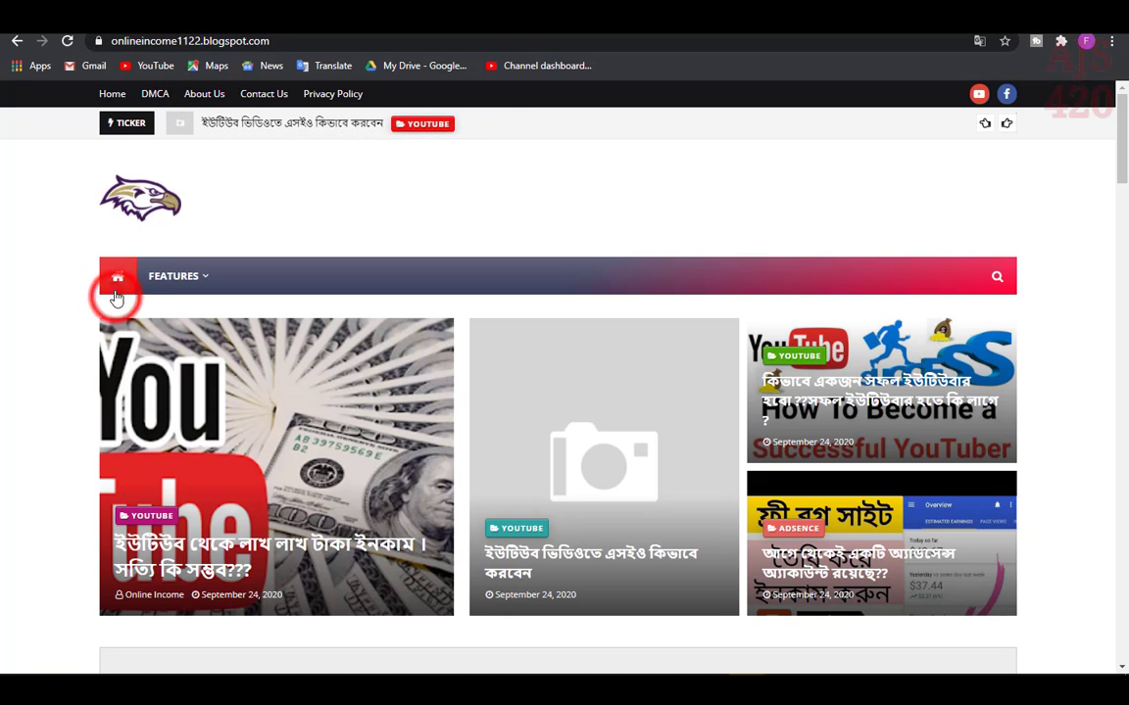
left_click(116, 181)
left_click(265, 40)
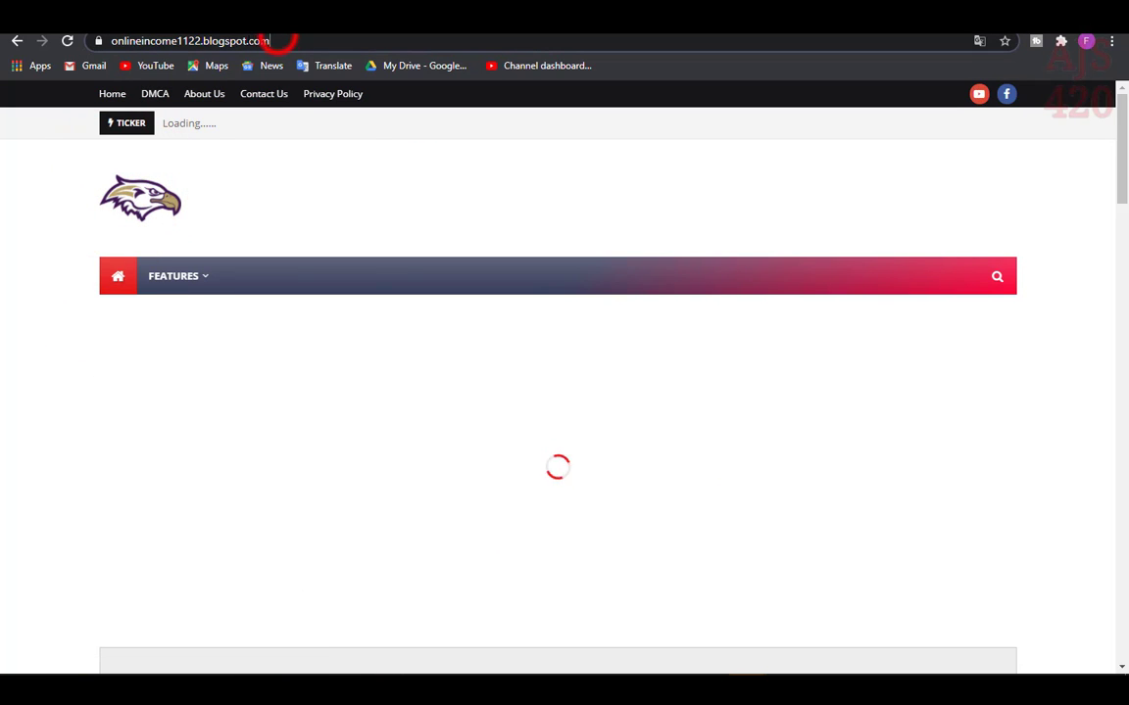
left_click(132, 45)
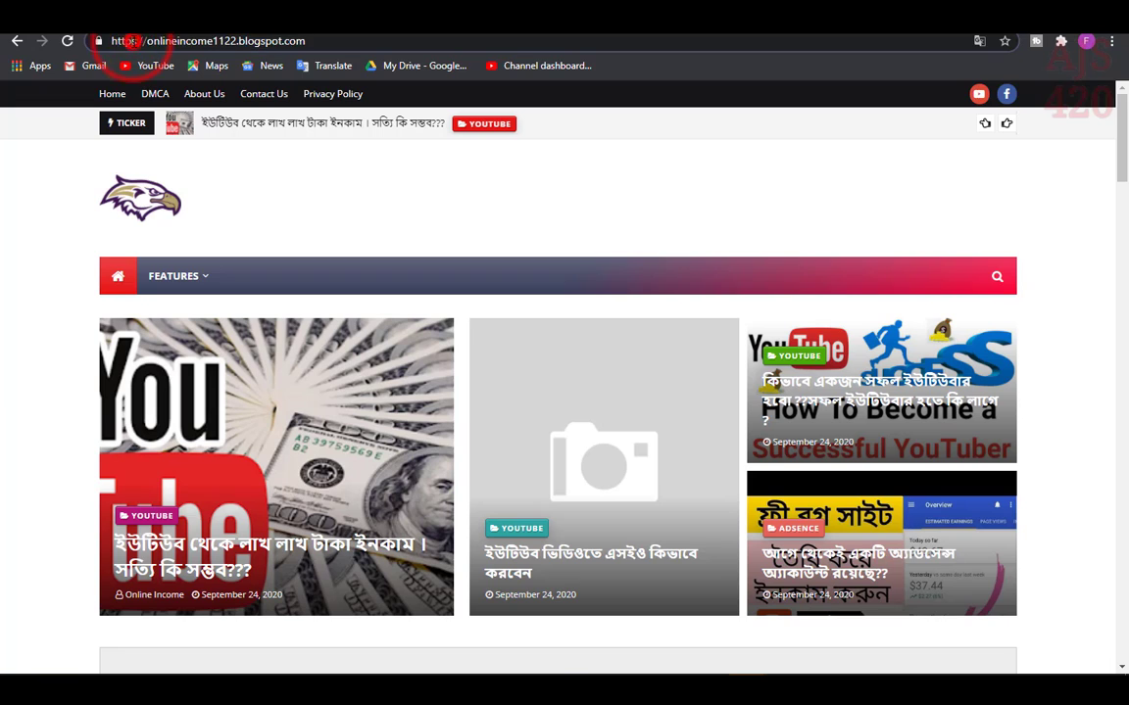
triple_click(134, 44)
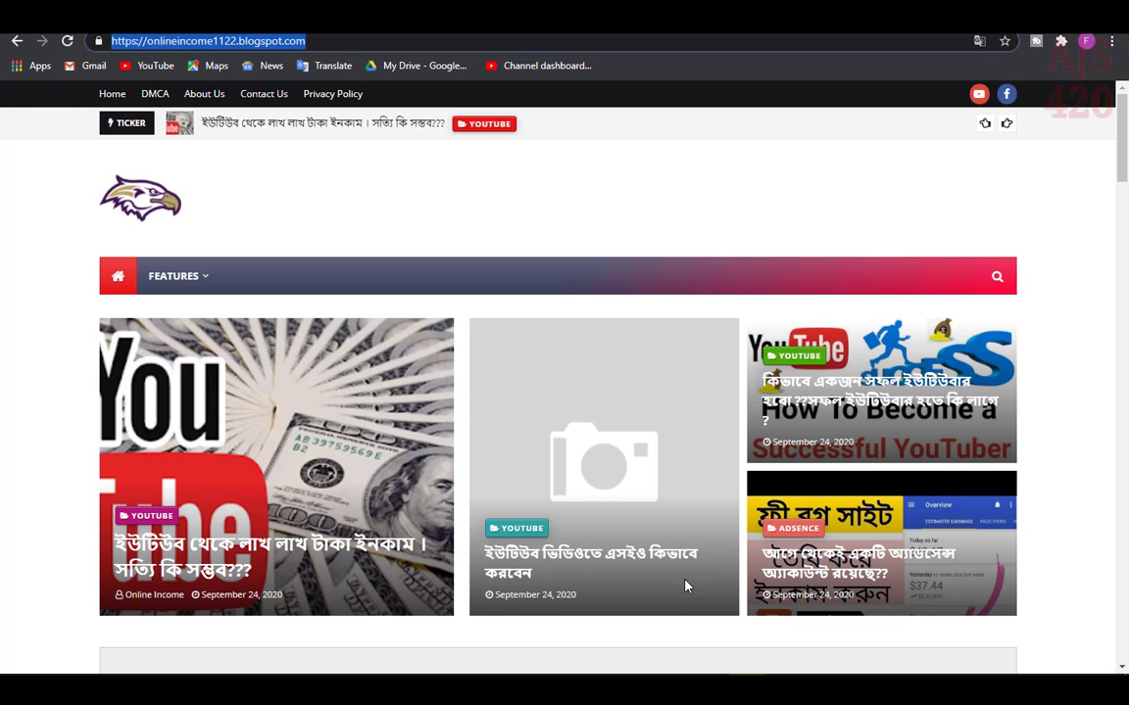
left_click(819, 627)
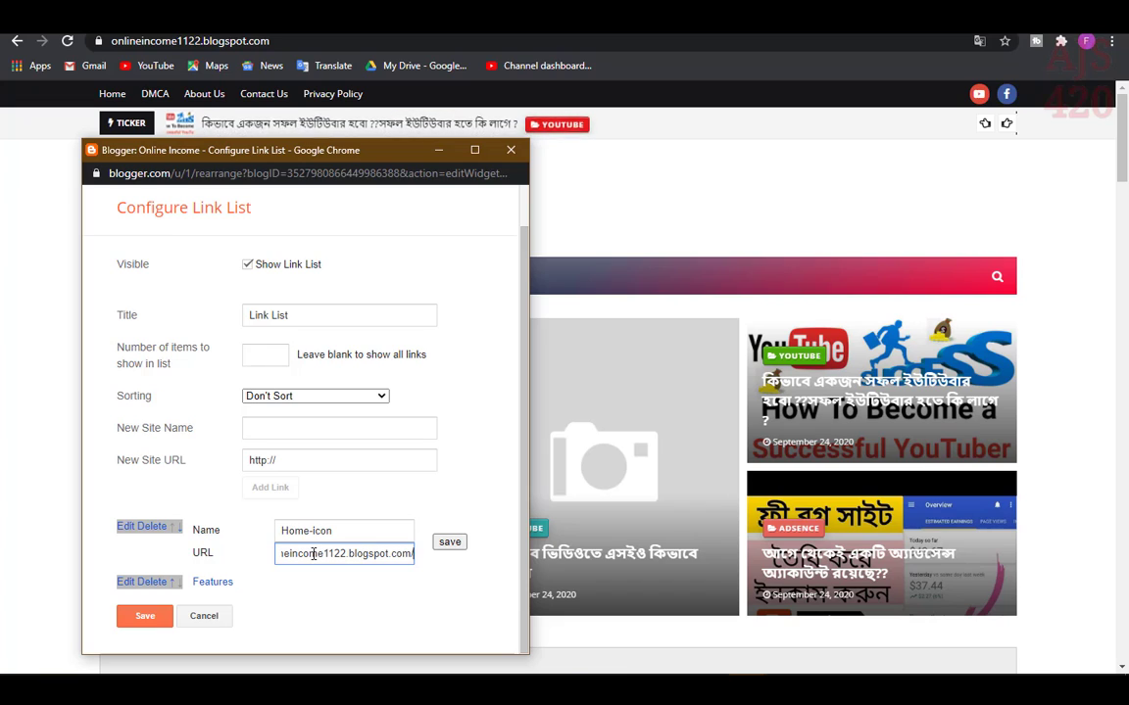
left_click(443, 544)
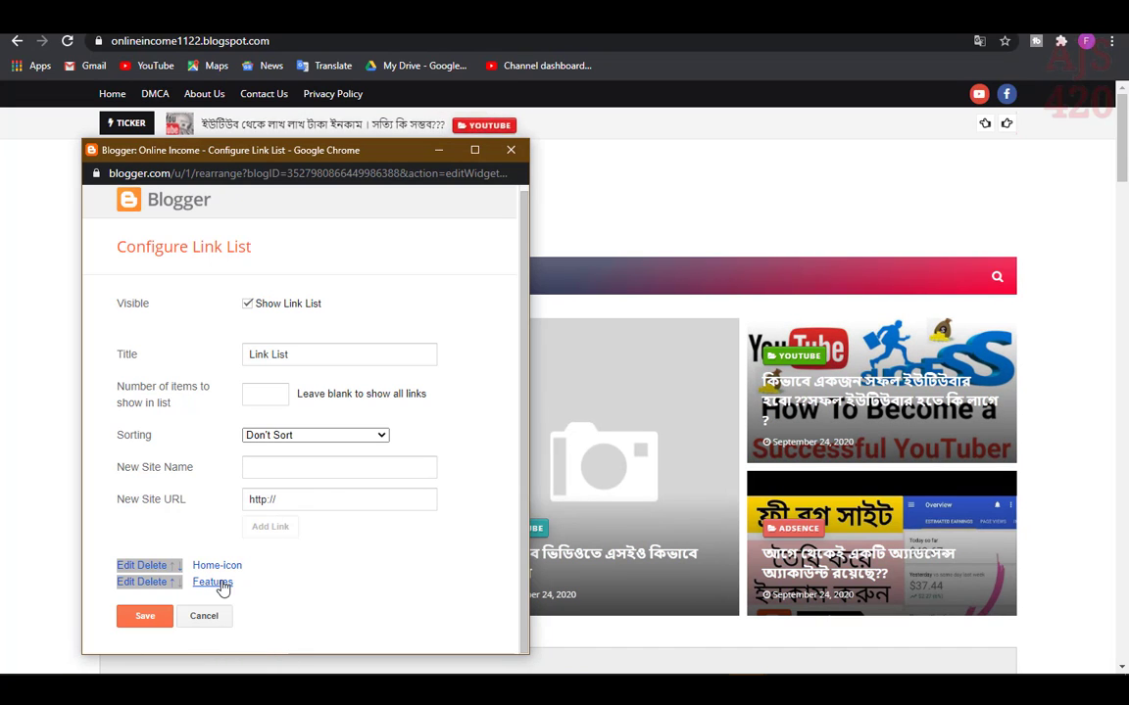
- Open the Features link's details to examine its recent/mega-menu URL and compare it with the Features menu on the live blog
left_click(137, 582)
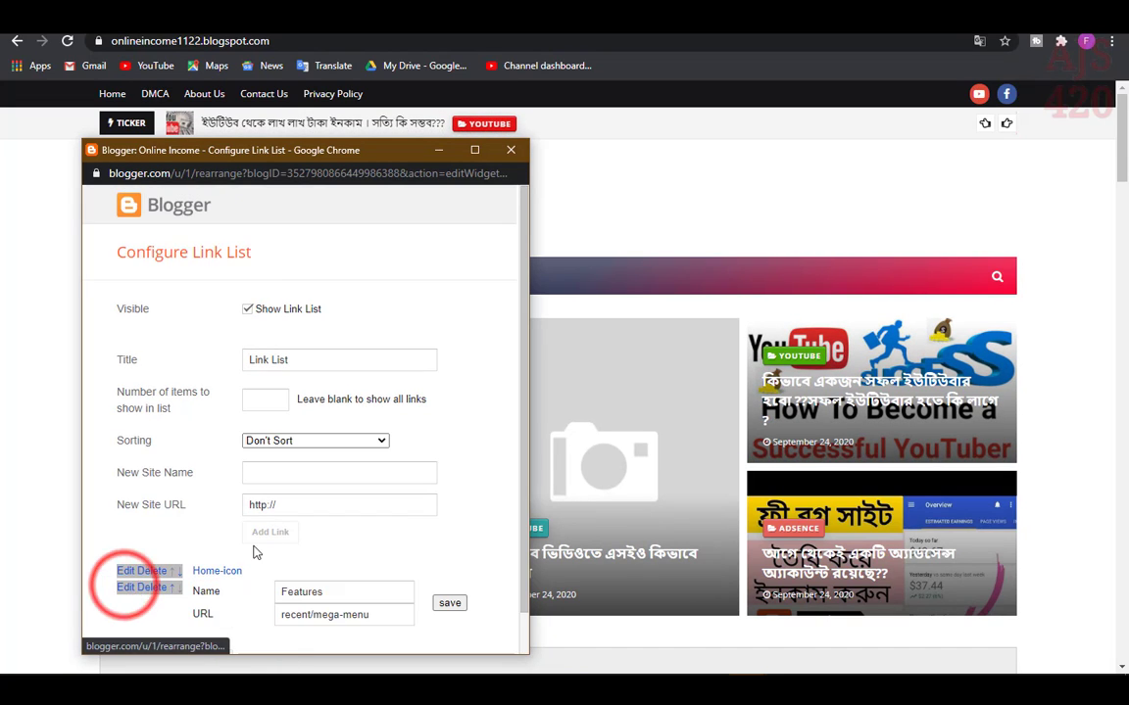
scroll(348, 525, "down", 1)
left_click_drag(377, 571, 301, 570)
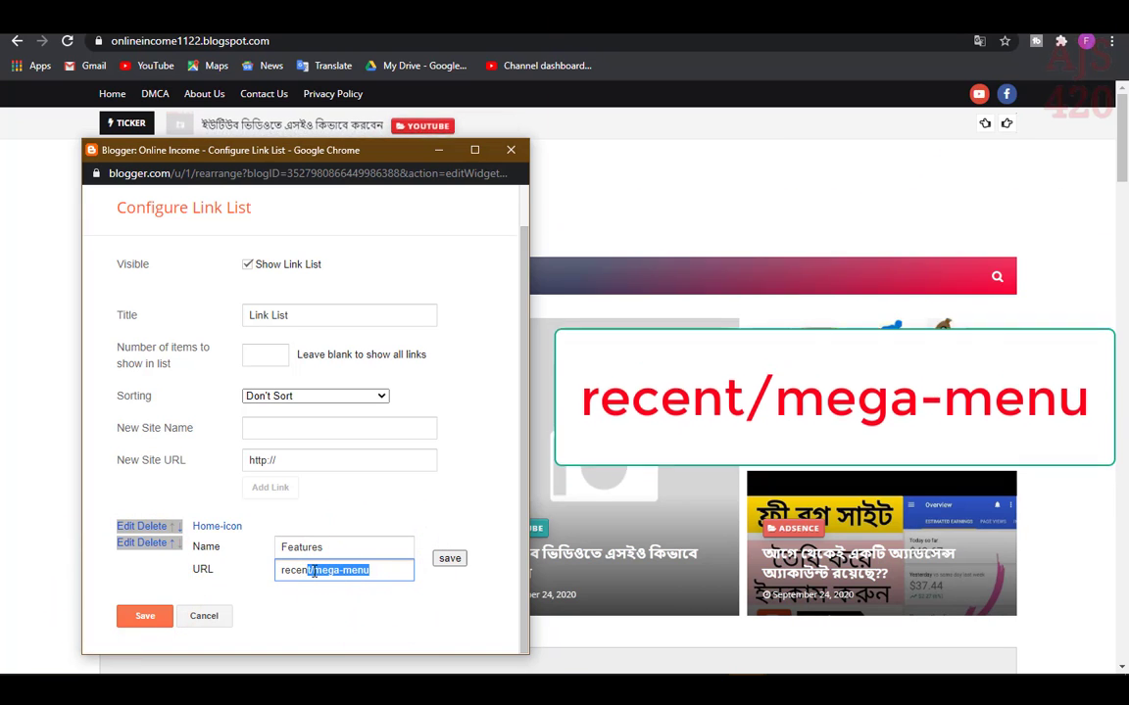
left_click(299, 571)
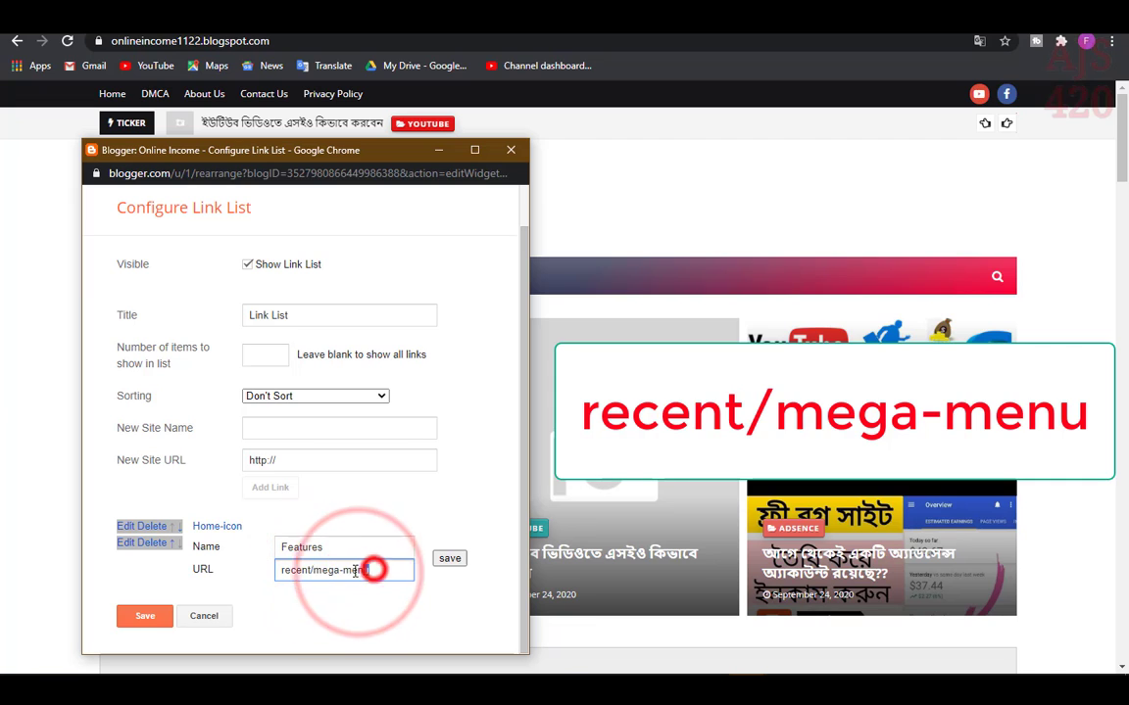
left_click_drag(375, 570, 280, 575)
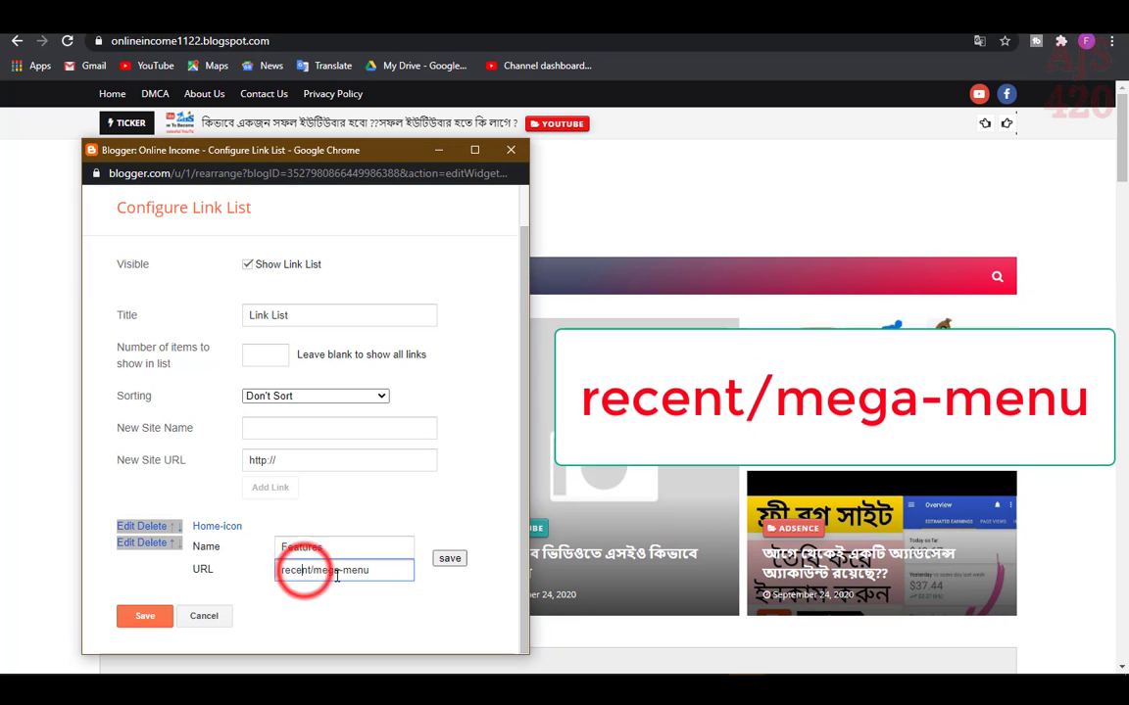
left_click_drag(376, 571, 280, 575)
left_click(319, 576)
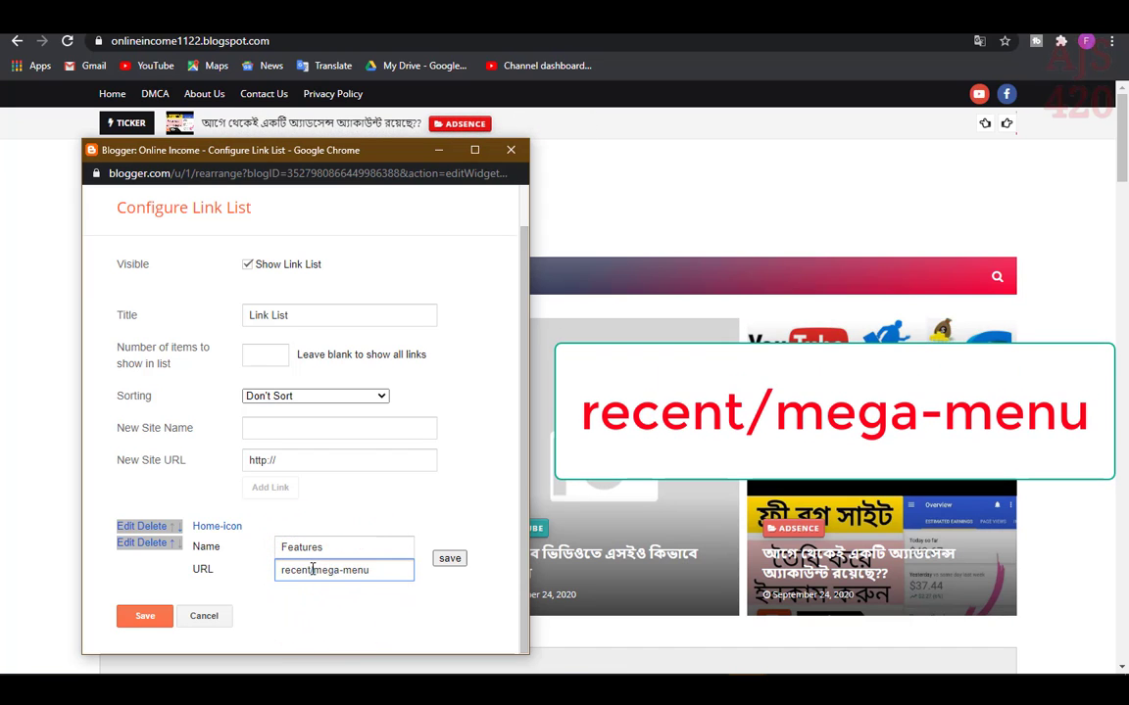
left_click_drag(313, 570, 280, 572)
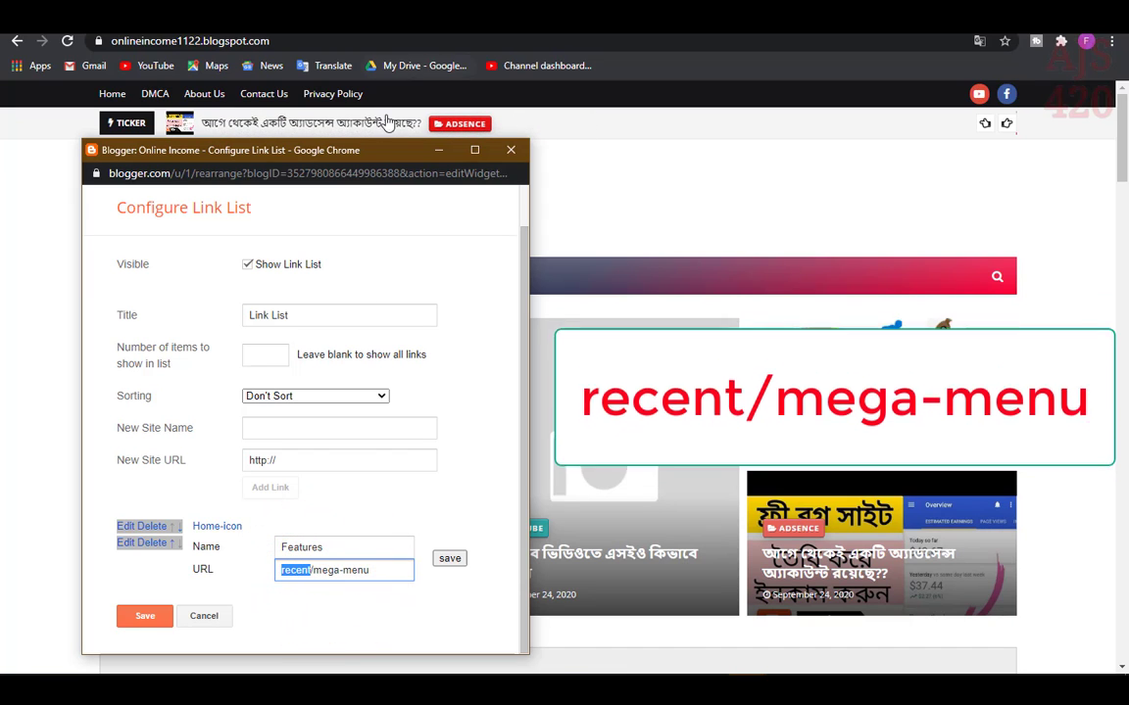
left_click(317, 54)
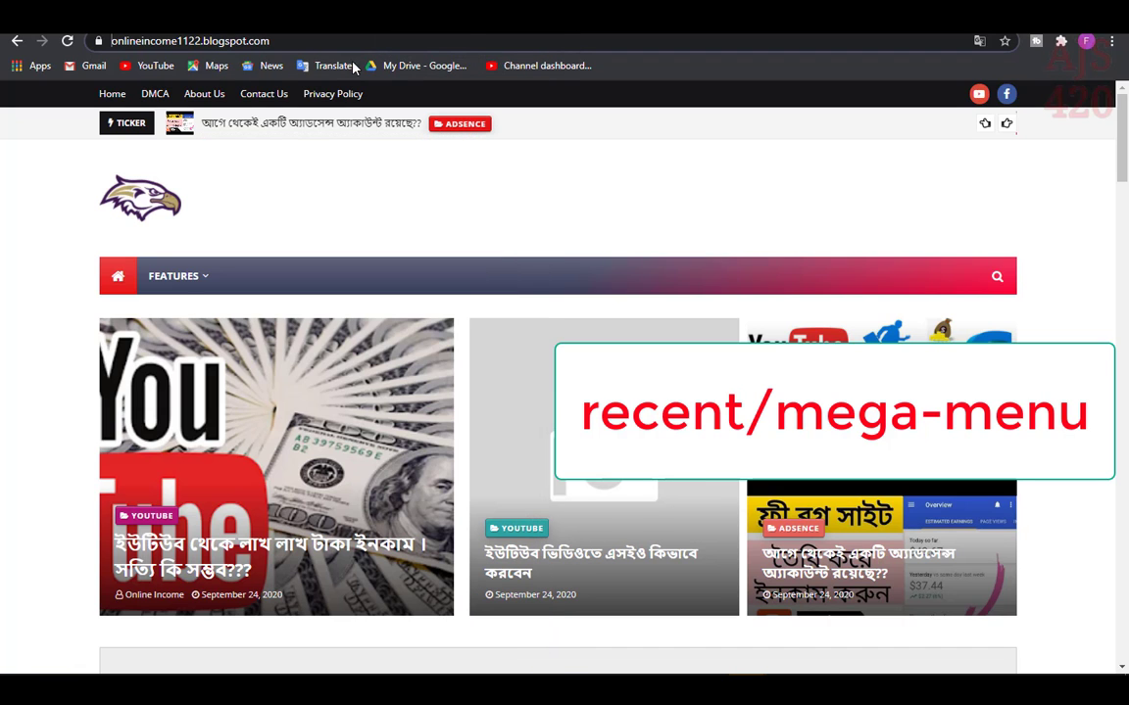
mouse_move(186, 272)
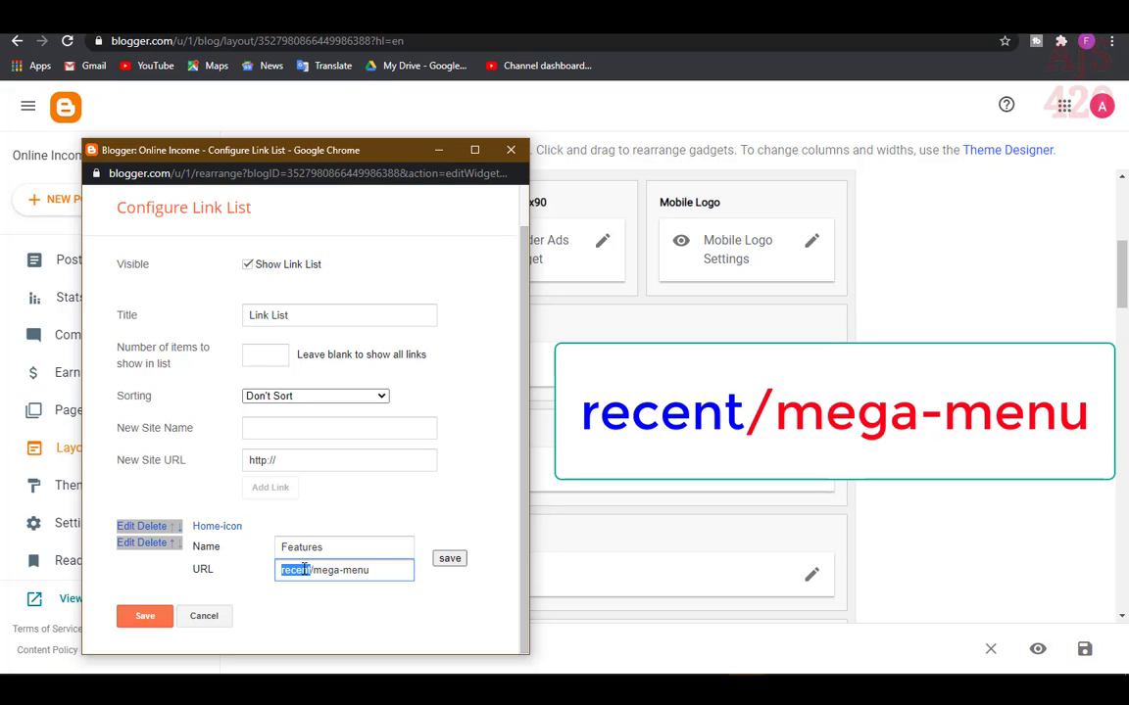
- Set the Features link's URL to youtube/mega-menu and save that link entry
type("youtube")
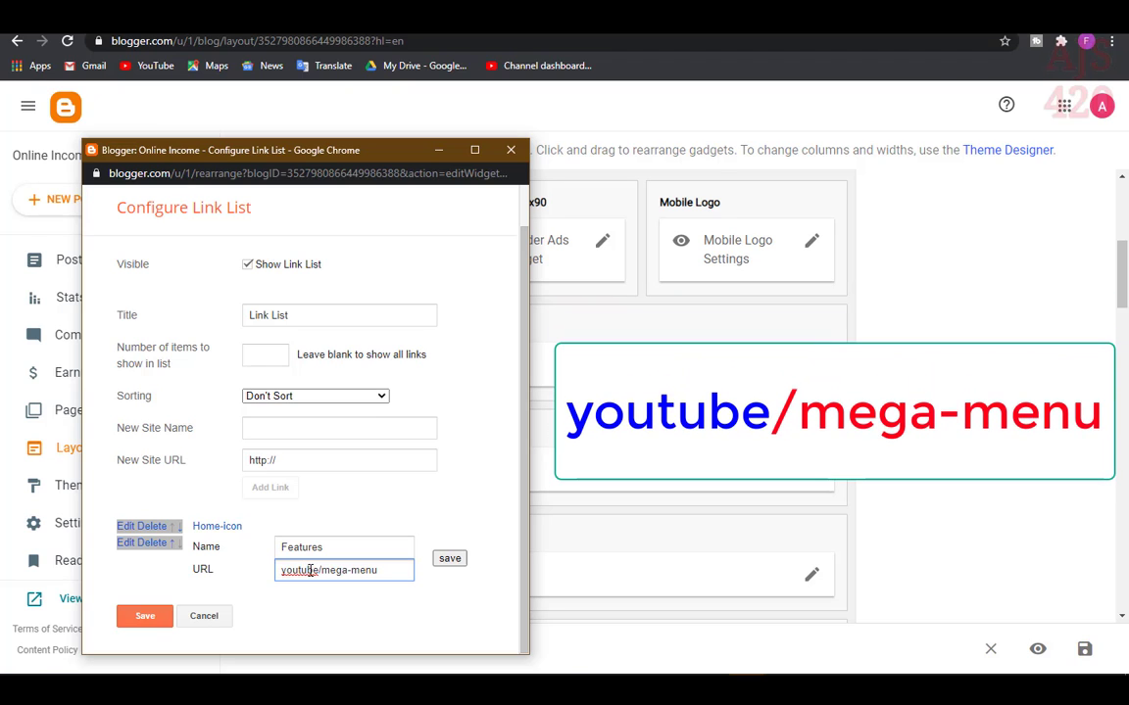
double_click(319, 569)
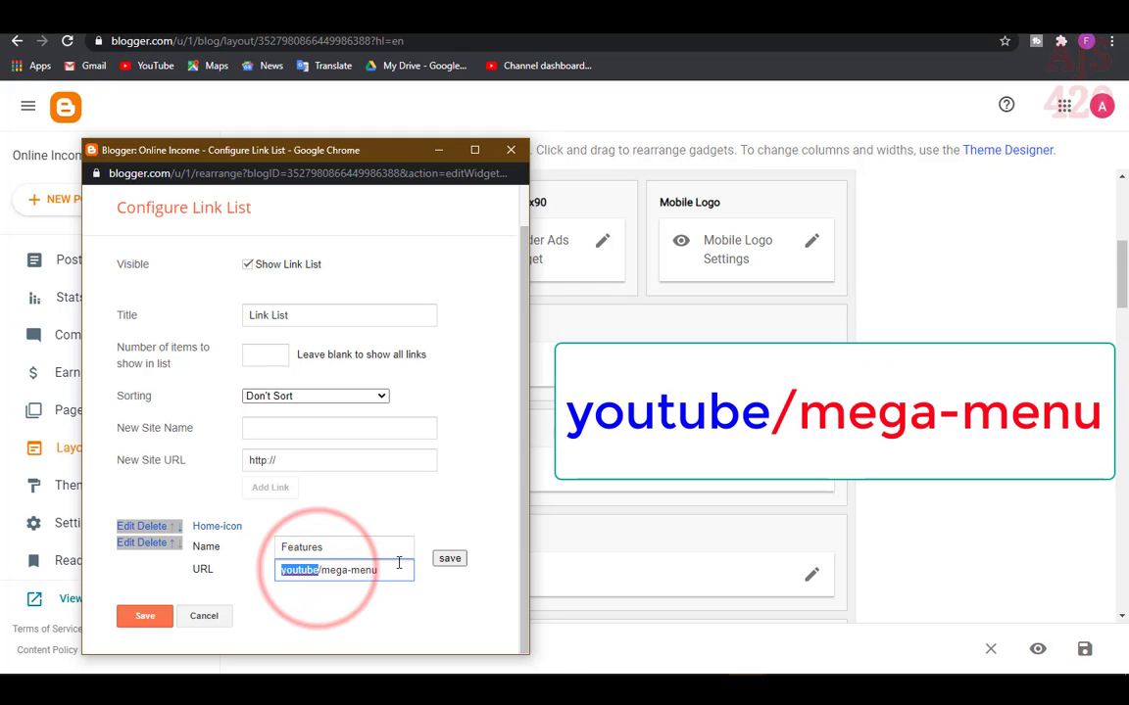
left_click(448, 561)
- Save the link list and the layout, check the Features mega menu on the reloaded live blog, and return to the layout page
left_click(143, 615)
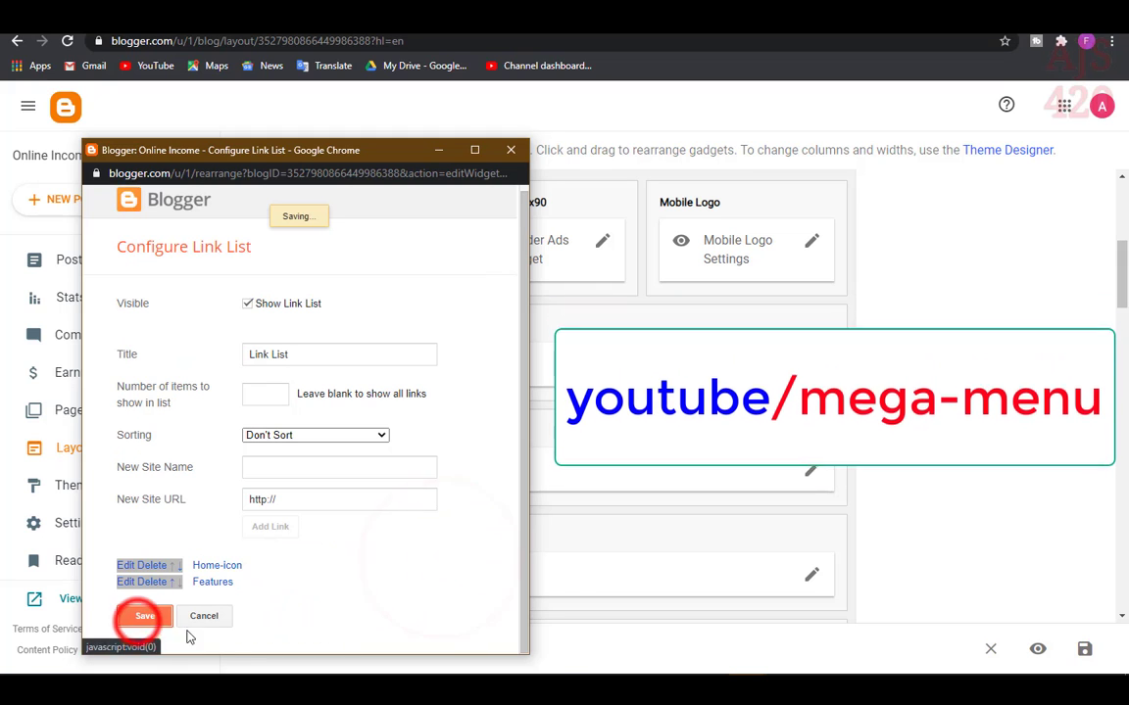
left_click(1083, 648)
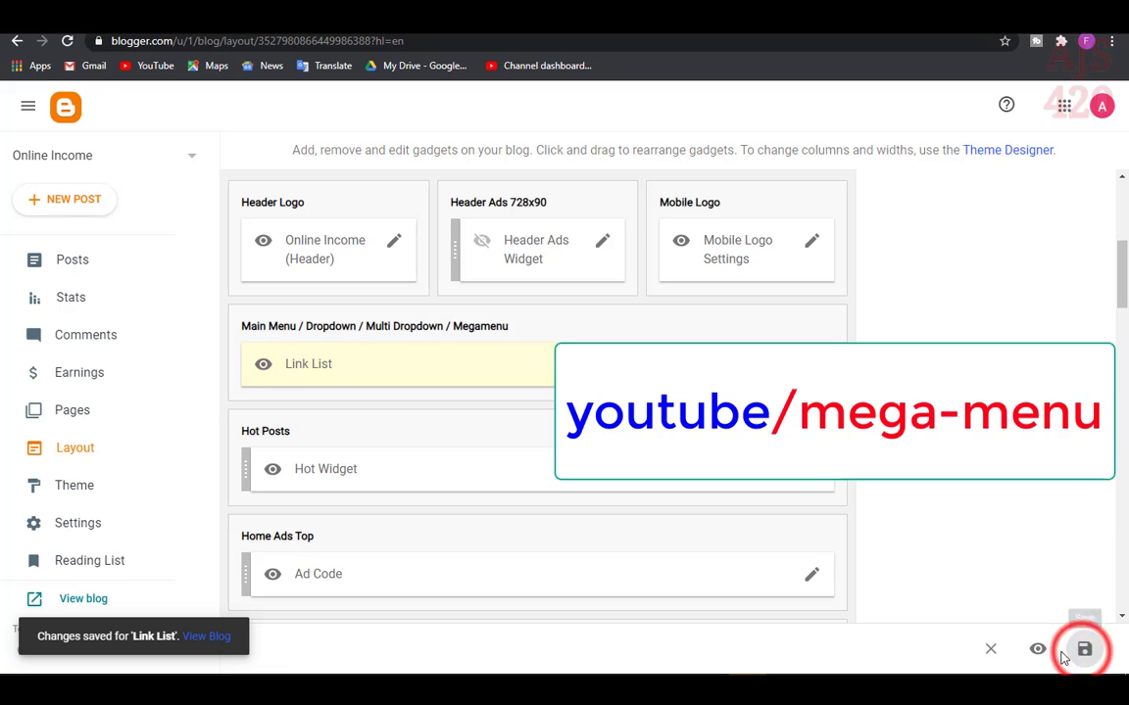
left_click(380, 21)
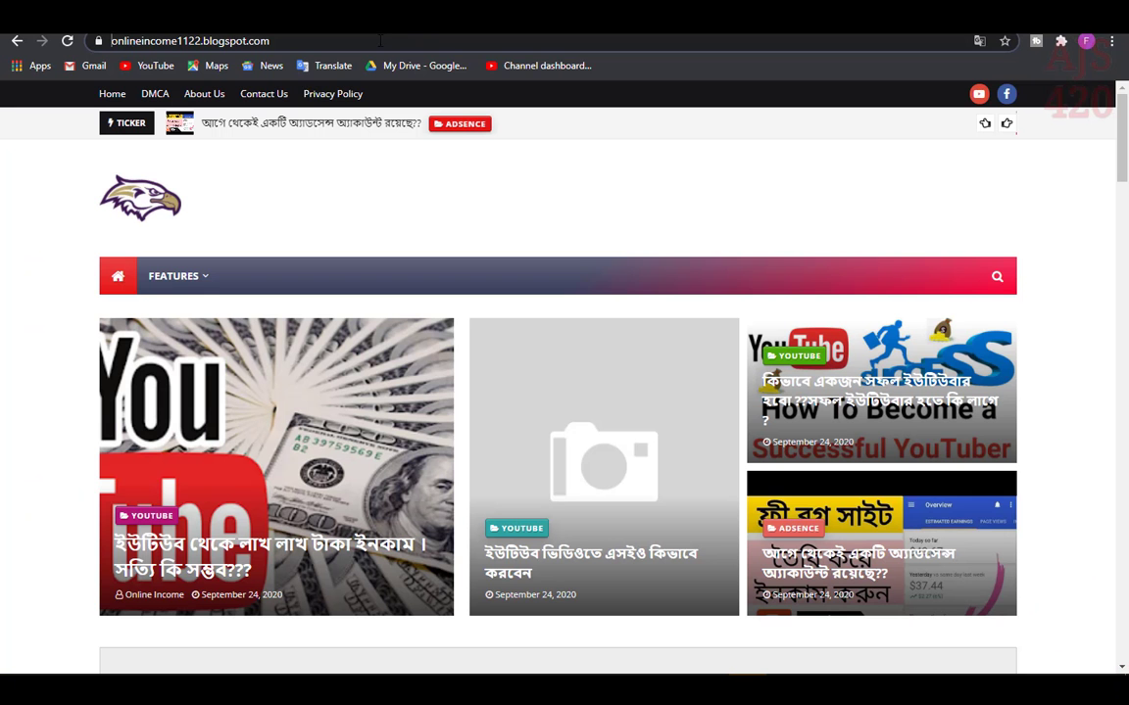
left_click(152, 204)
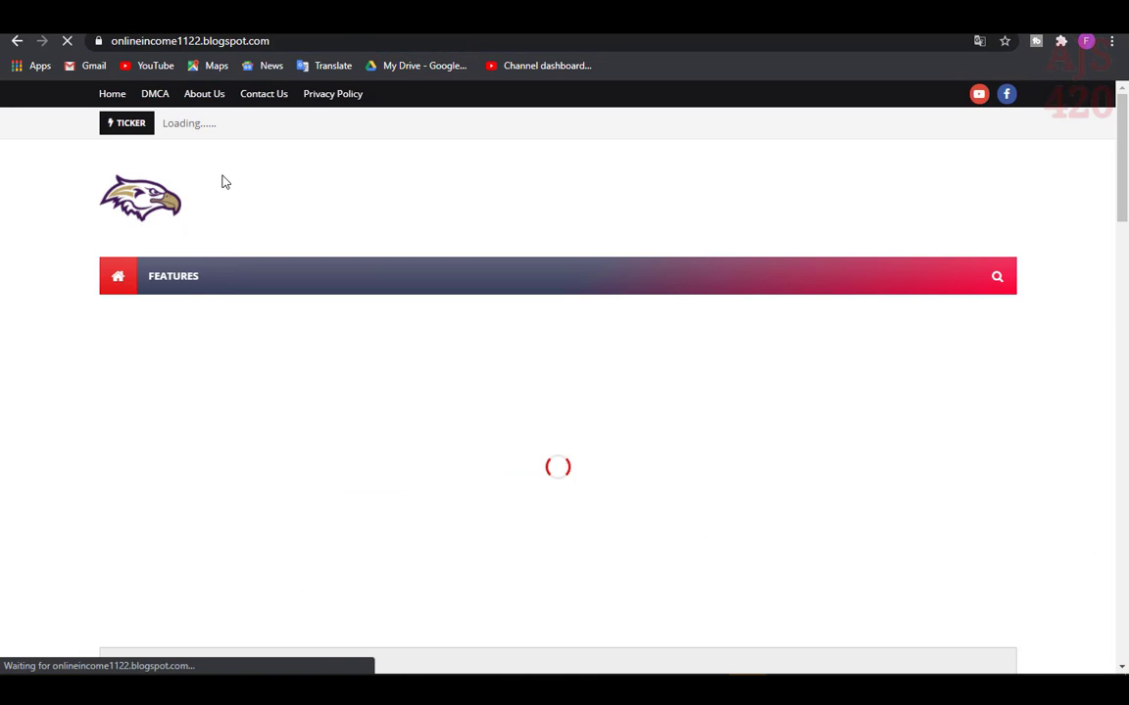
mouse_move(166, 288)
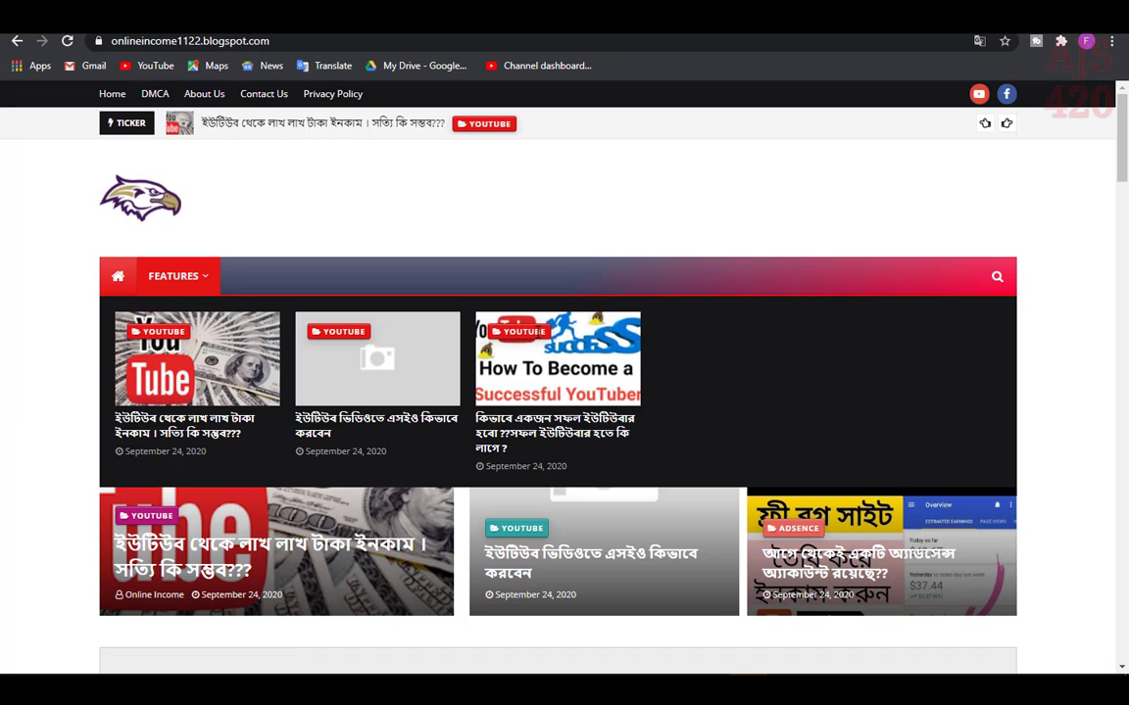
key("ctrl+w")
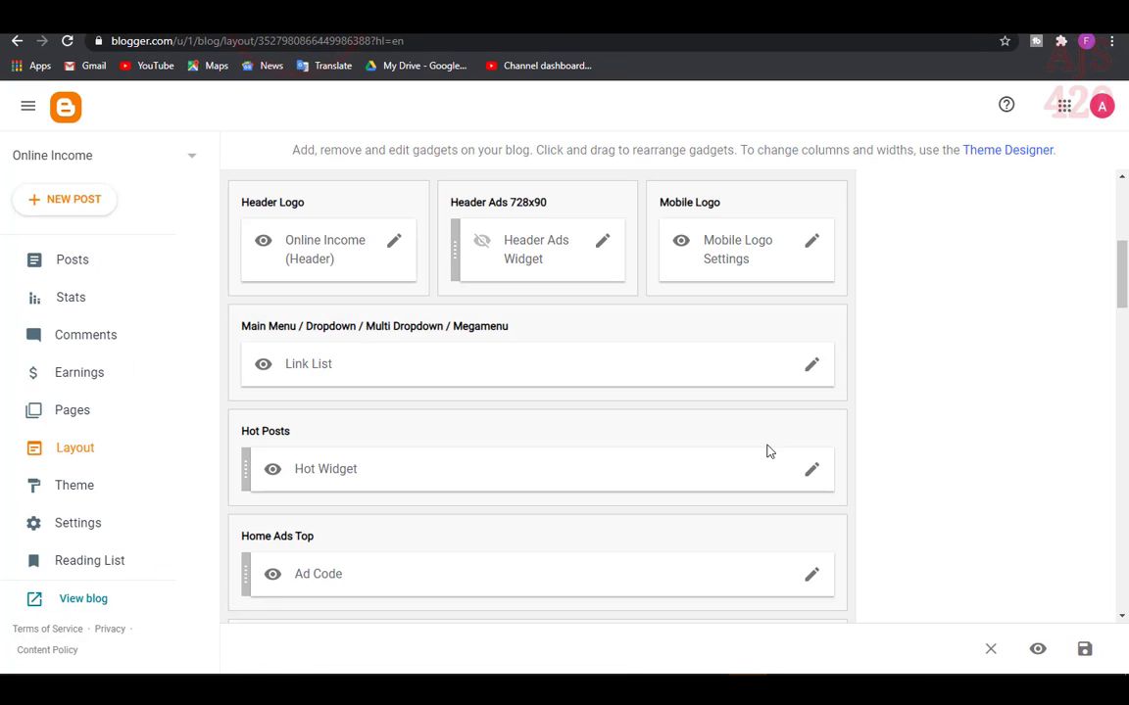
- Reopen the main menu's Link List gadget, set the Features link's URL to recent/mega-menu and save that link entry
left_click(812, 365)
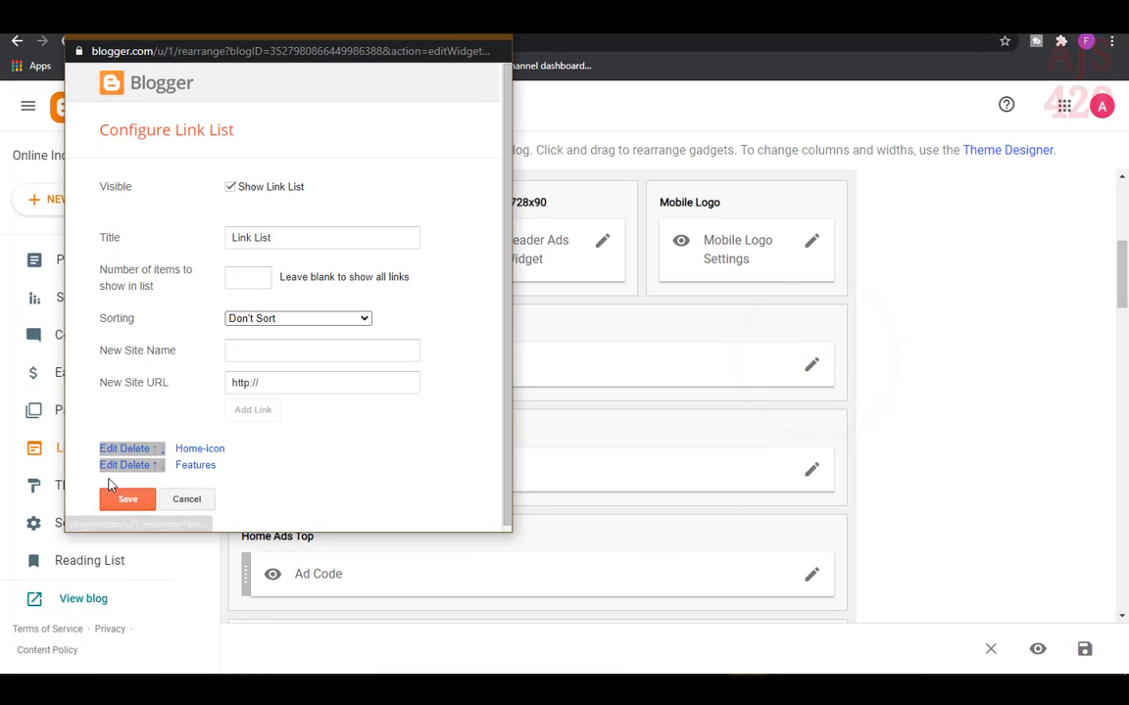
left_click(109, 466)
double_click(291, 493)
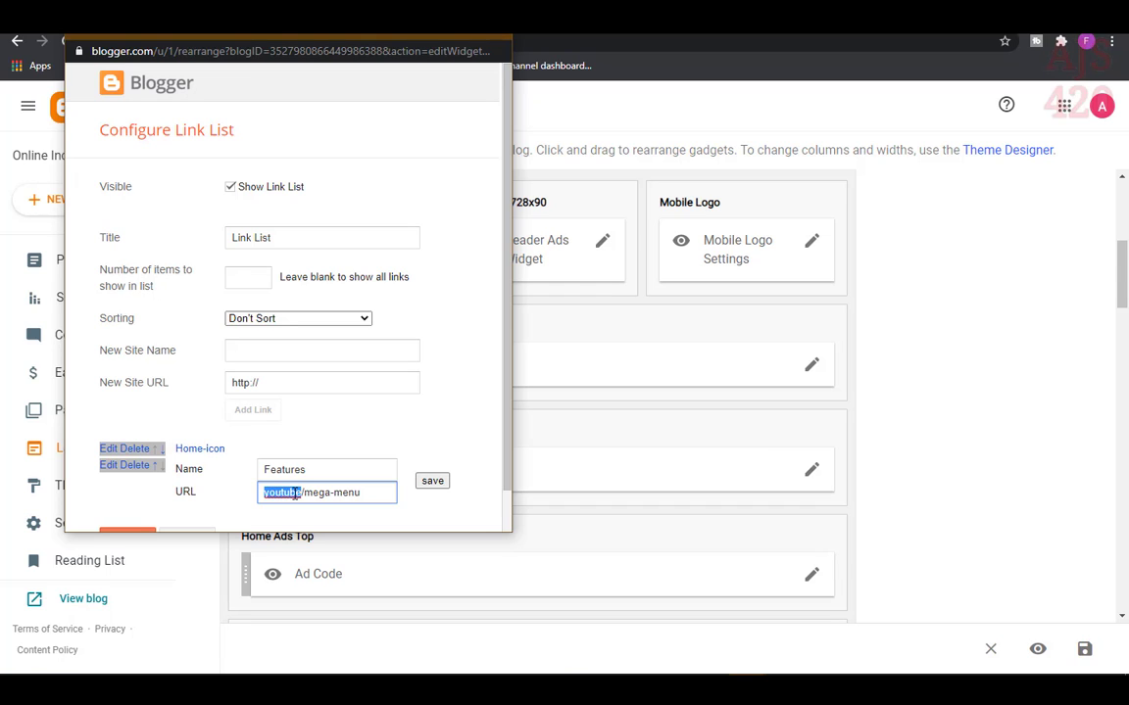
type("recent")
left_click_drag(364, 490, 257, 496)
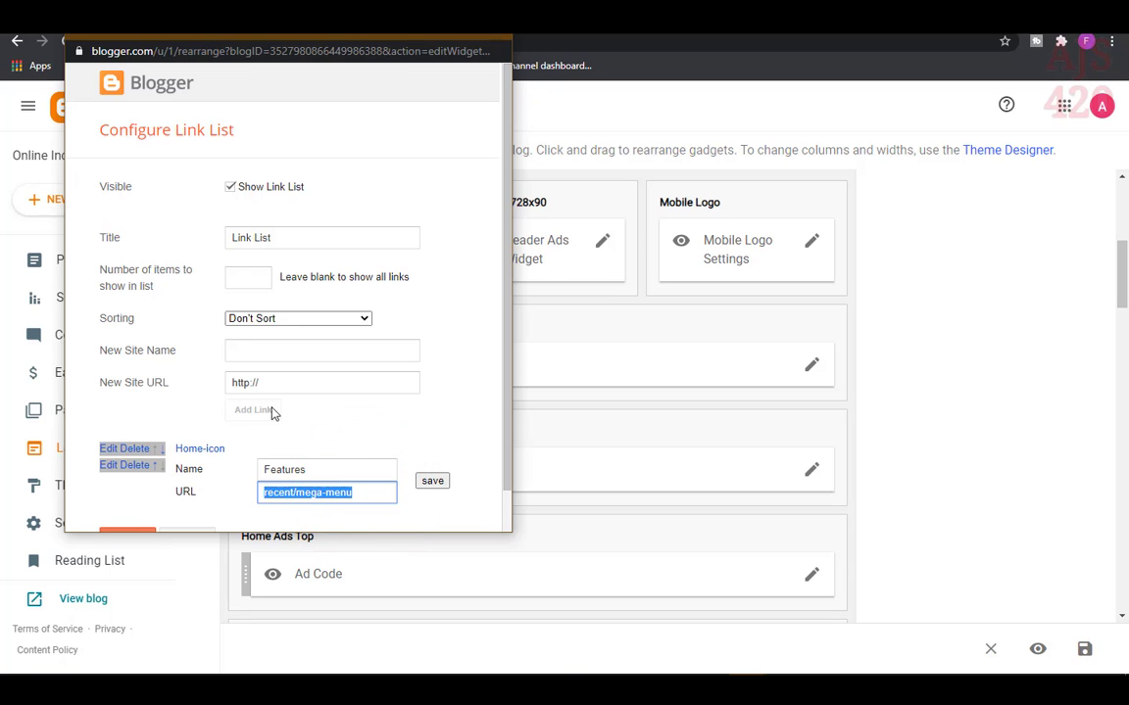
scroll(276, 413, "down", 1)
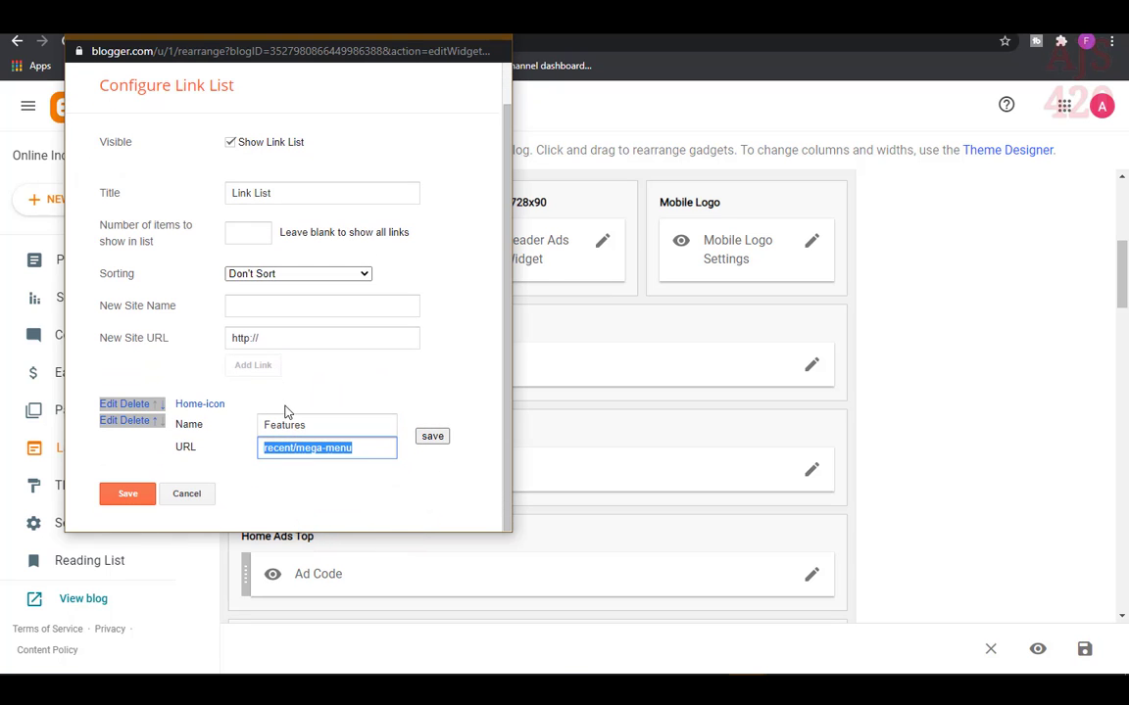
left_click(428, 438)
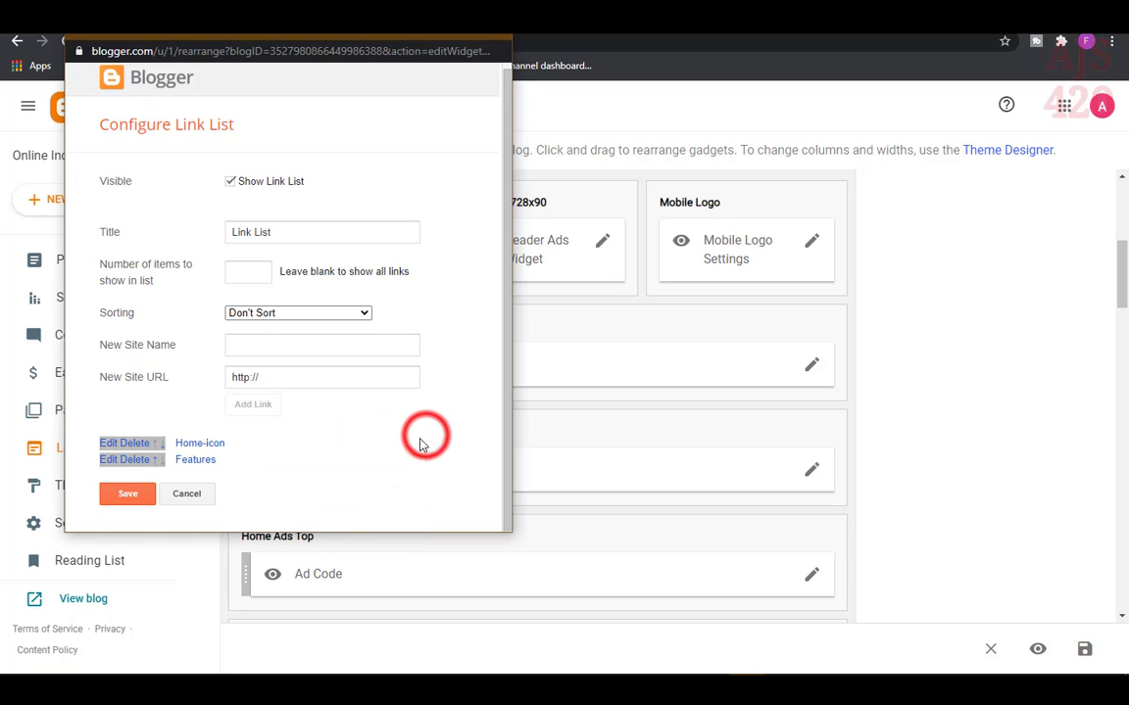
- Add a link named YouTube with the URL # to the main menu's link list
left_click(254, 348)
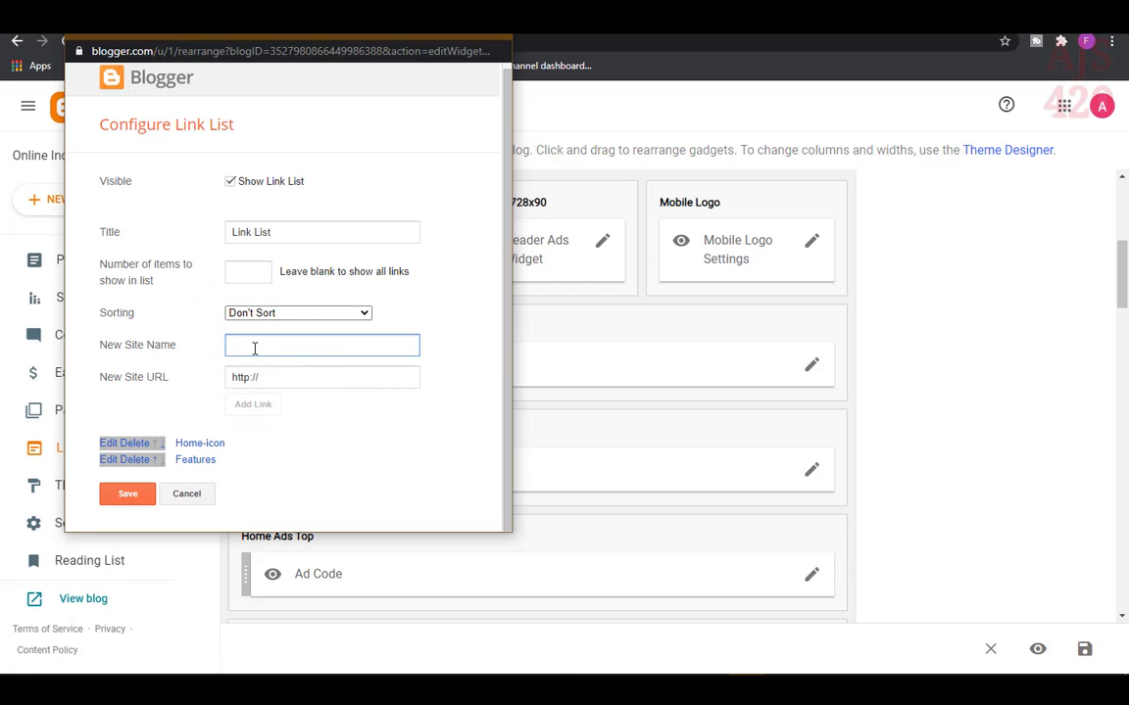
type("Youtube")
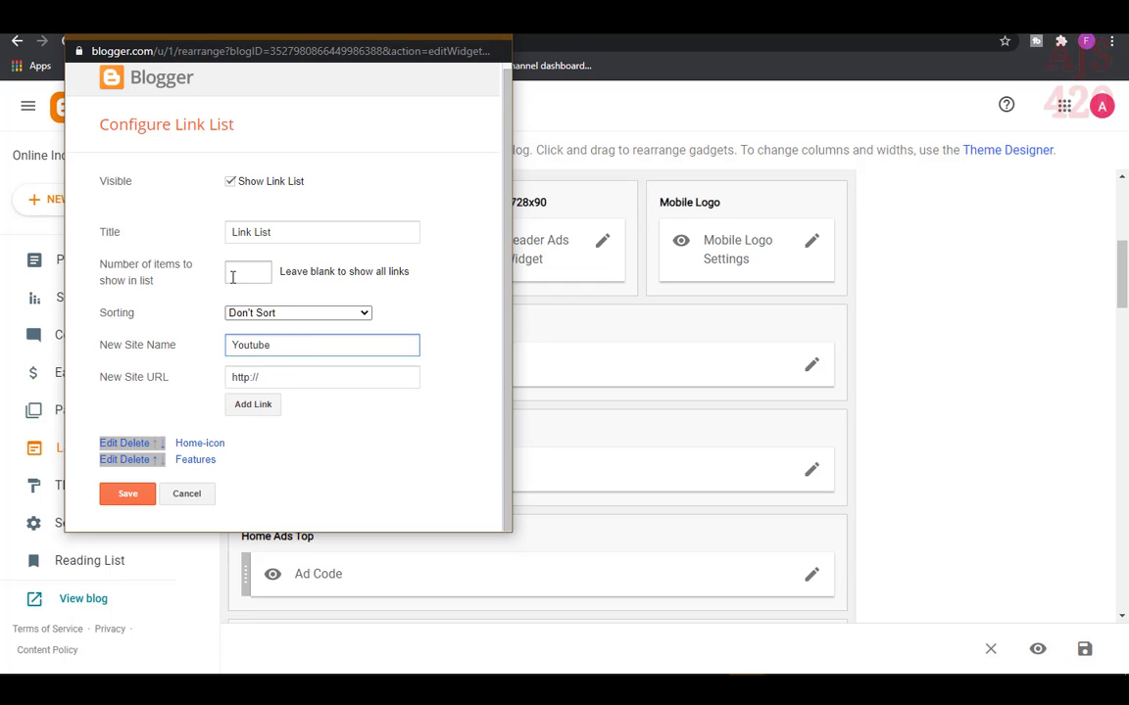
double_click(284, 348)
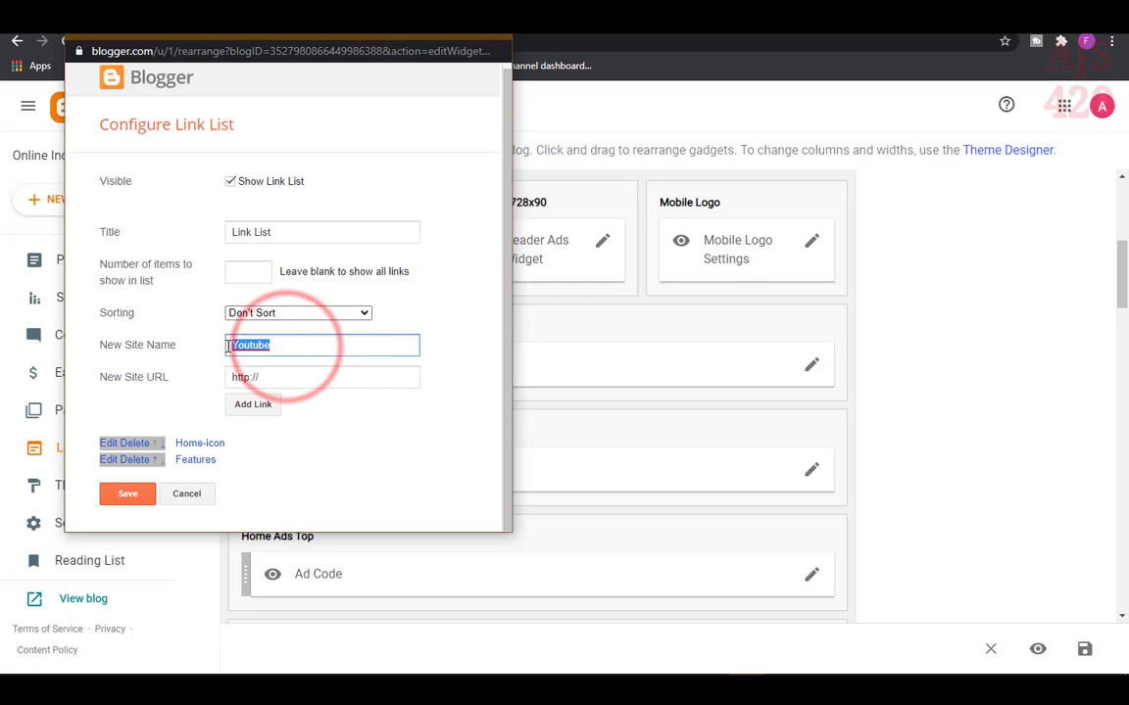
right_click(241, 346)
left_click(258, 358)
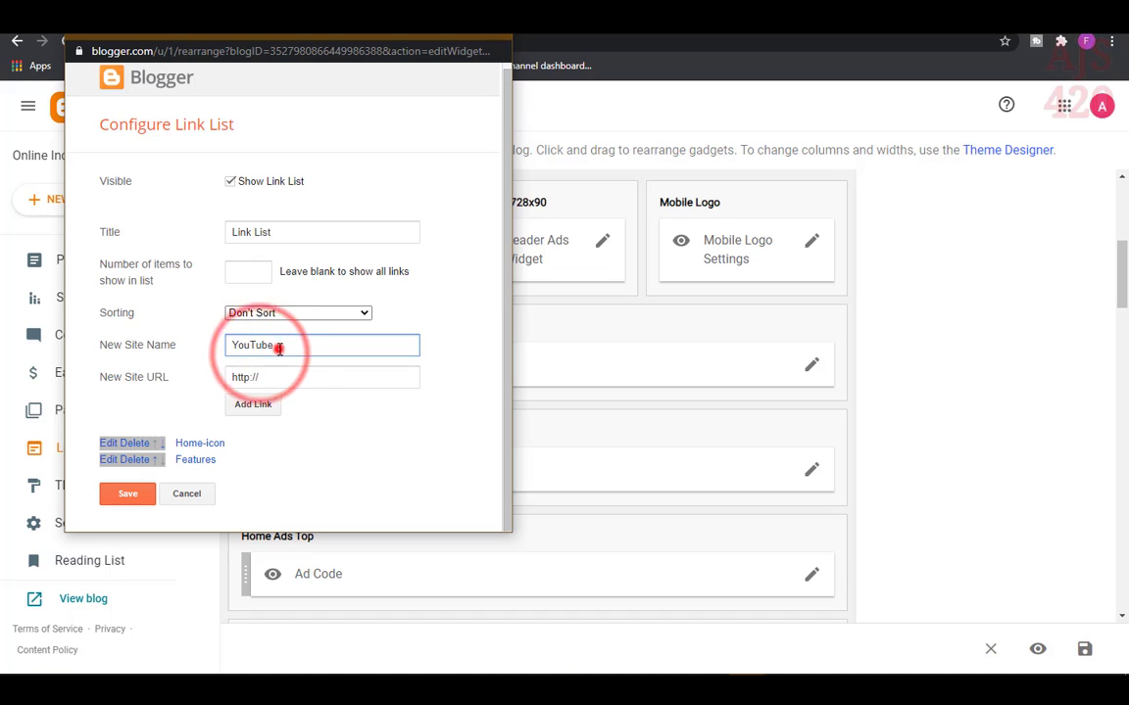
triple_click(270, 378)
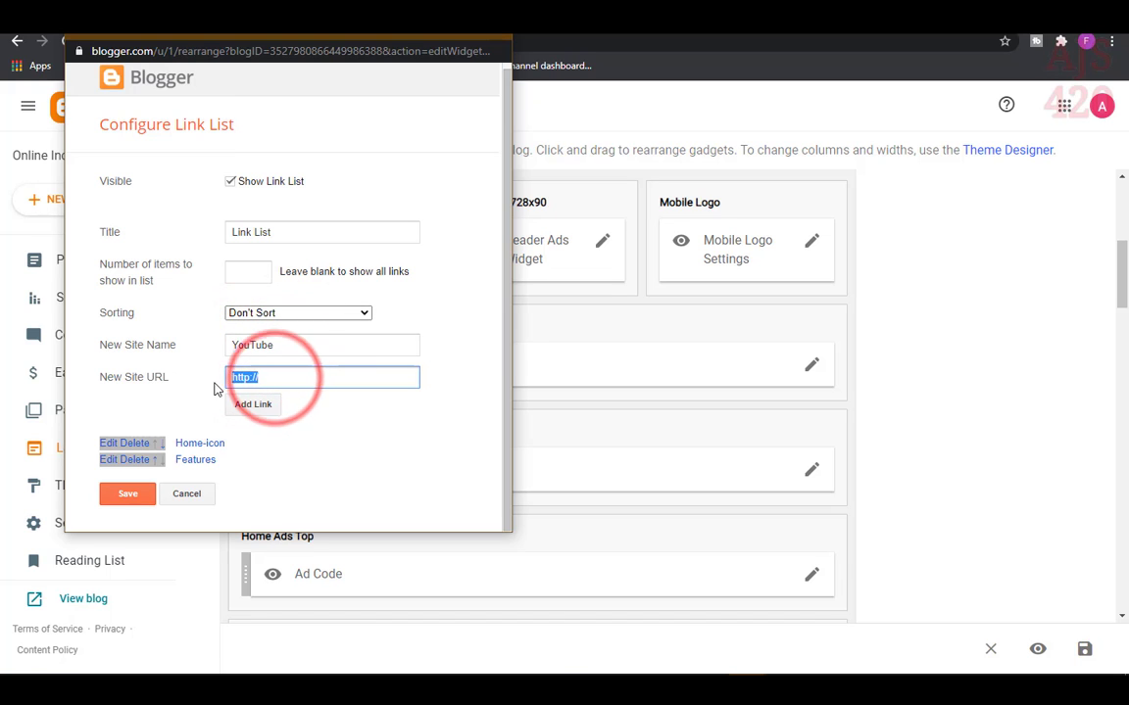
key("BackSpace")
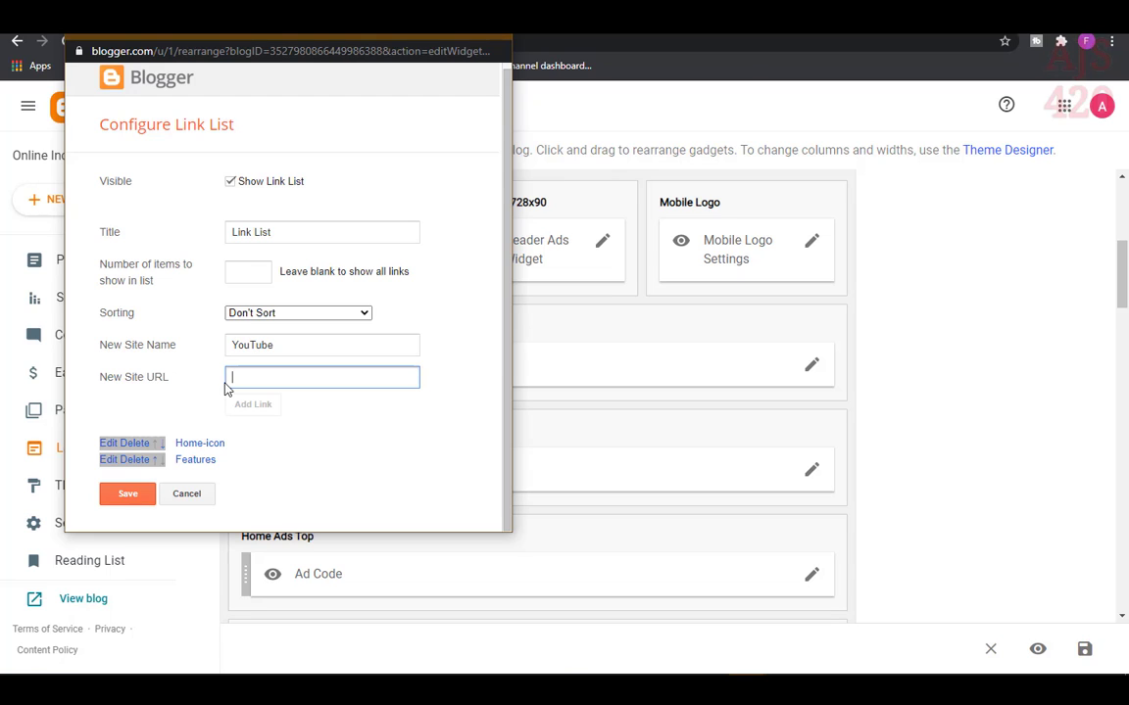
type("#")
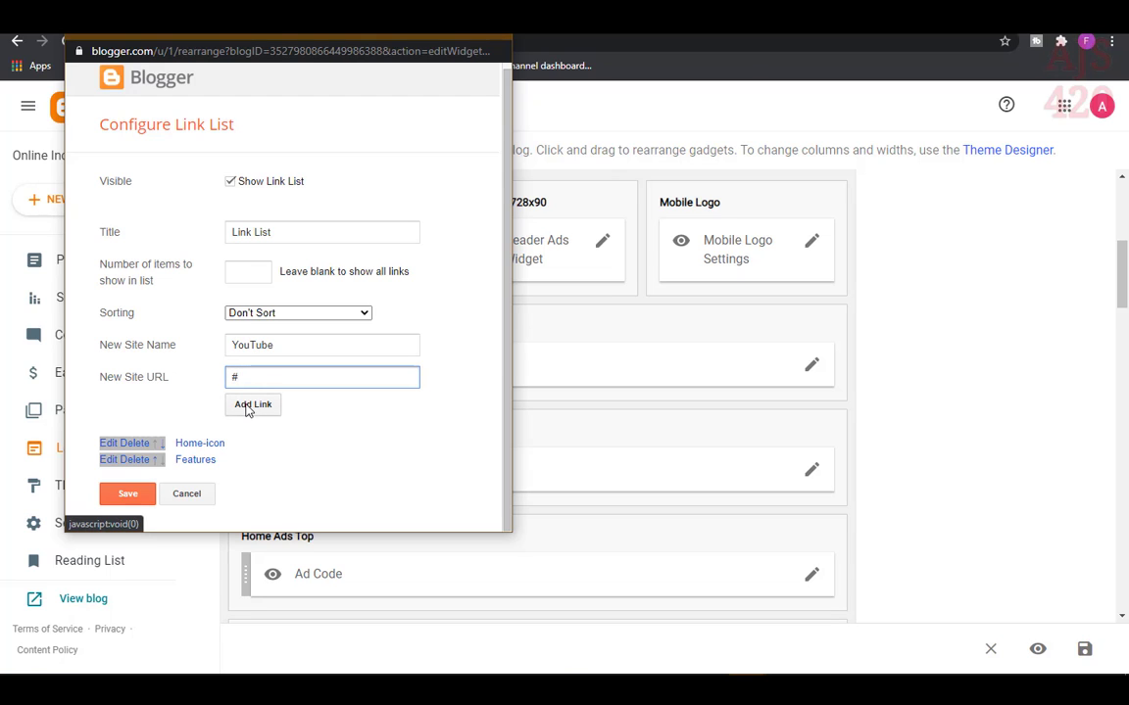
left_click(253, 405)
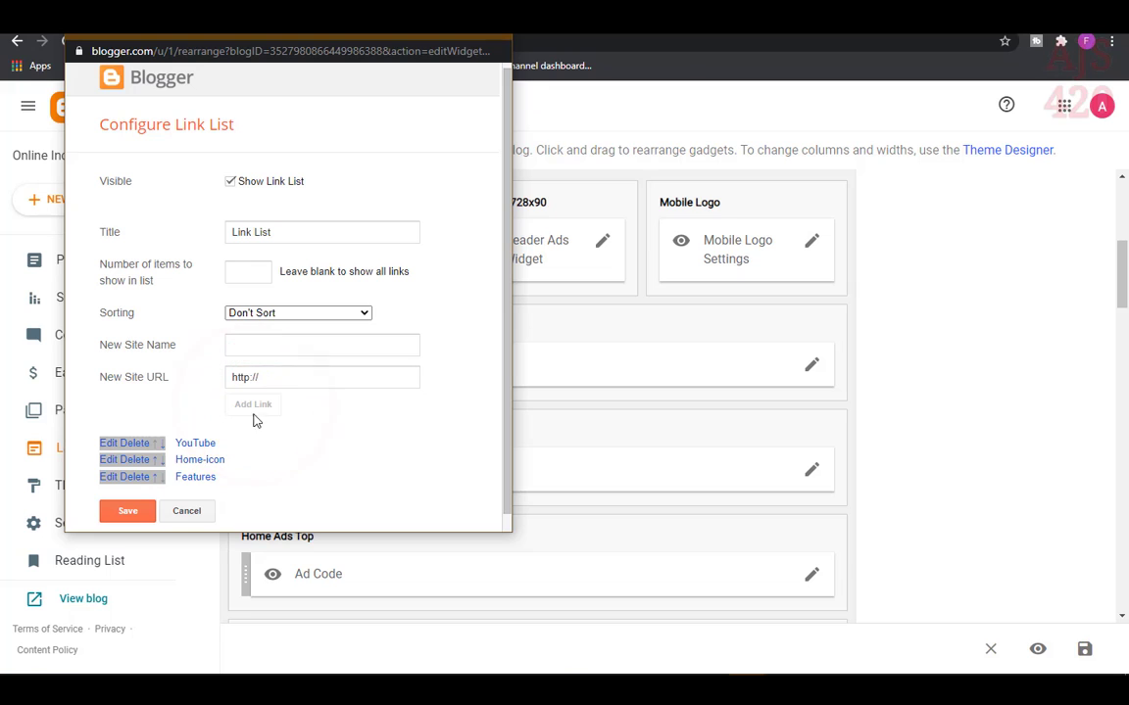
- Add a link named Adsence with the URL # to the link list
left_click(253, 344)
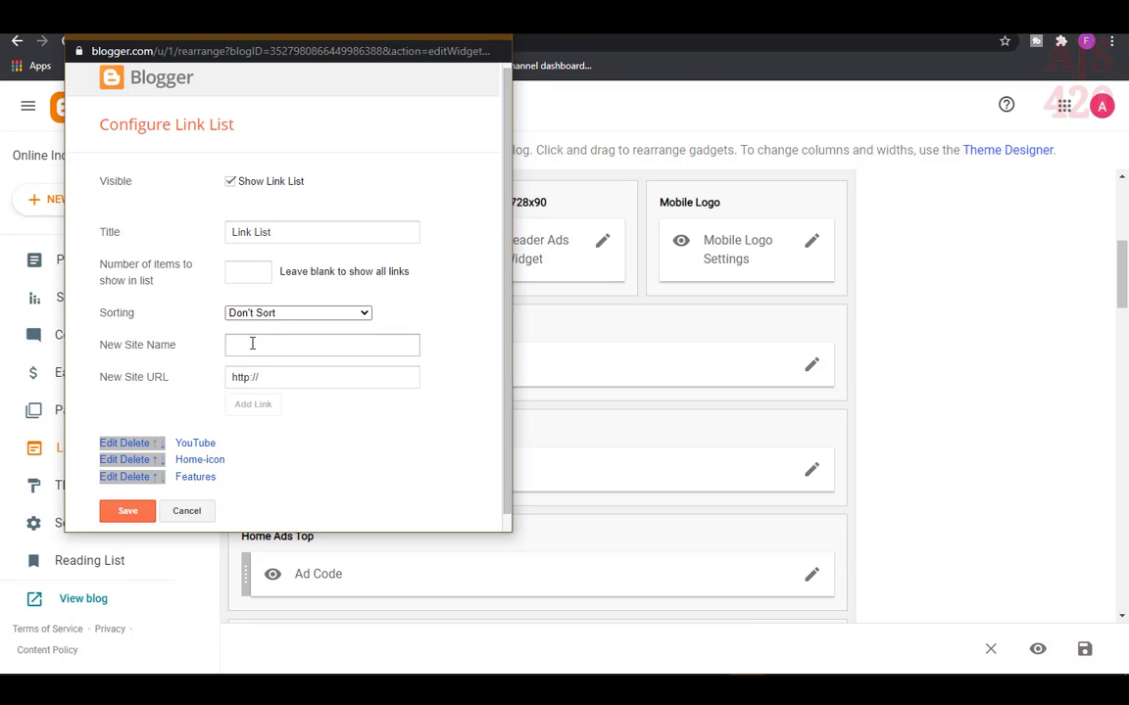
left_click(252, 344)
type("Adsence")
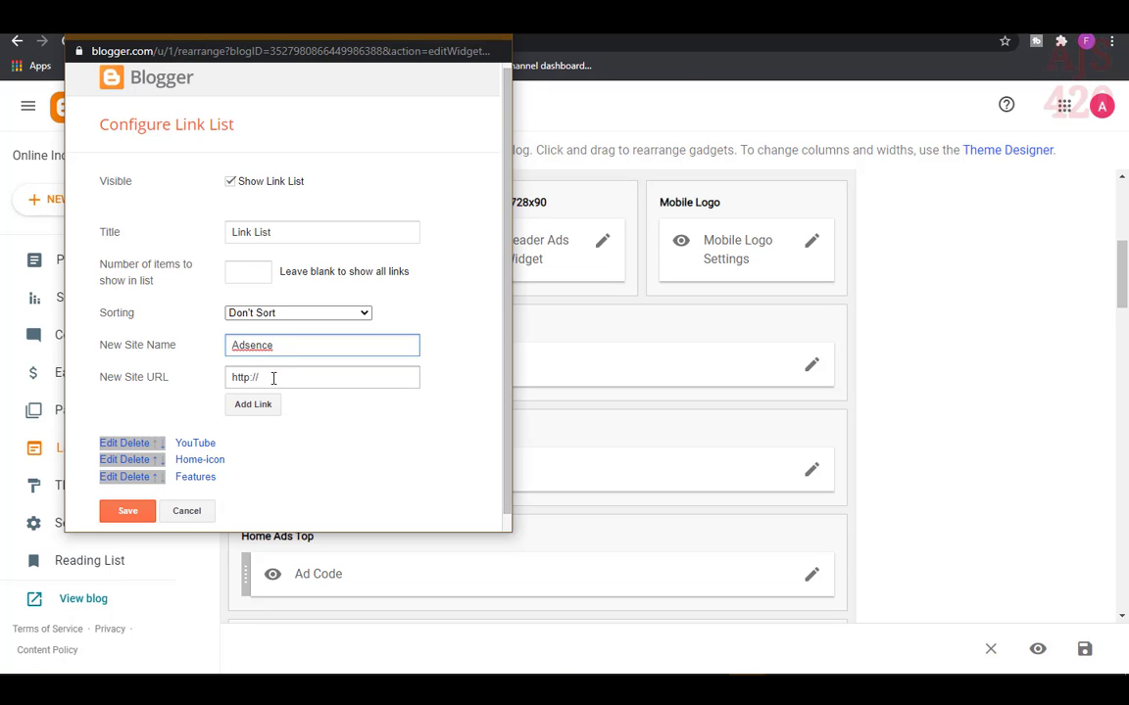
left_click(273, 378)
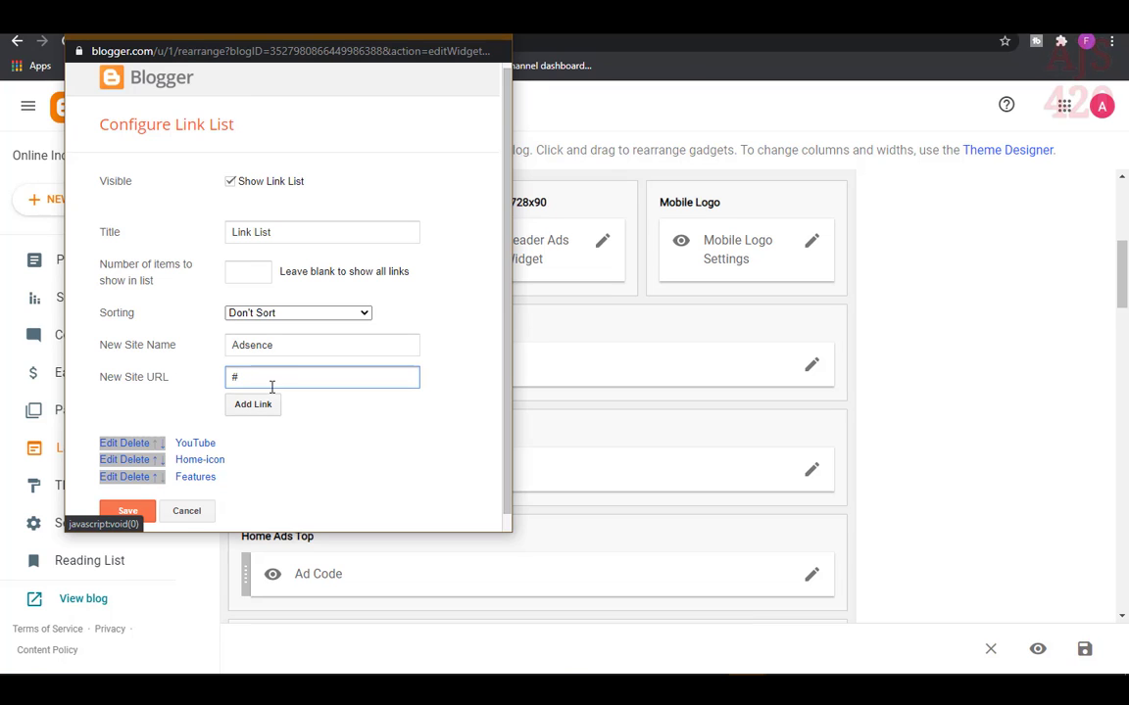
double_click(268, 378)
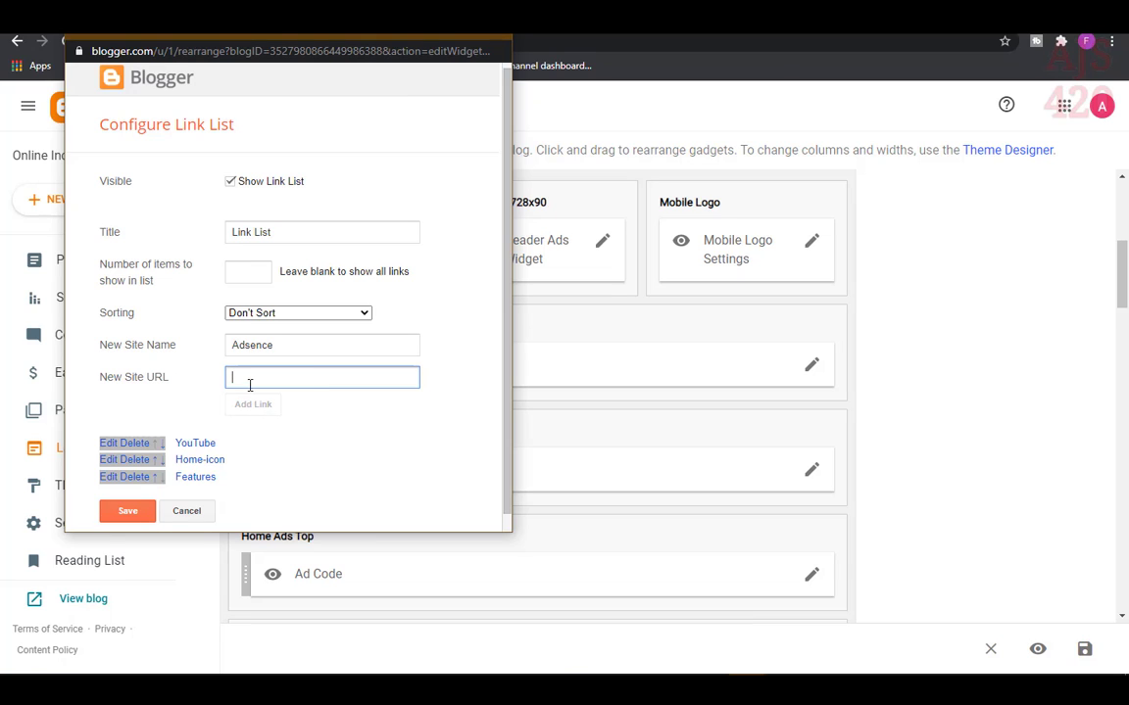
left_click(248, 382)
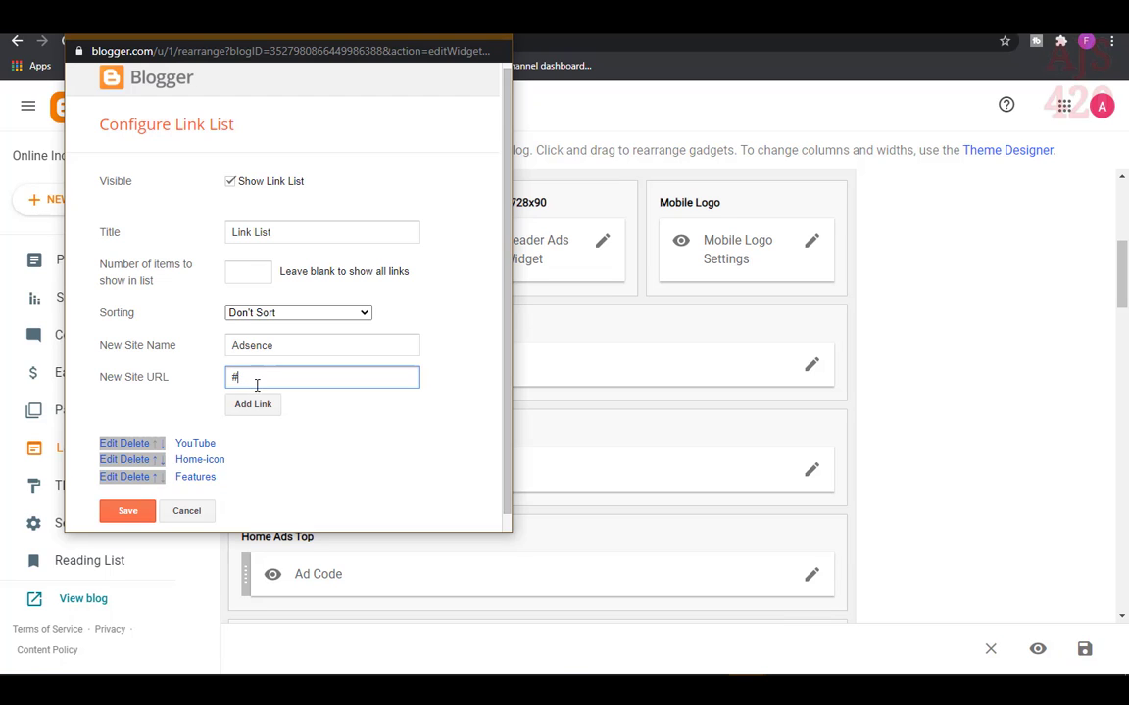
left_click(253, 404)
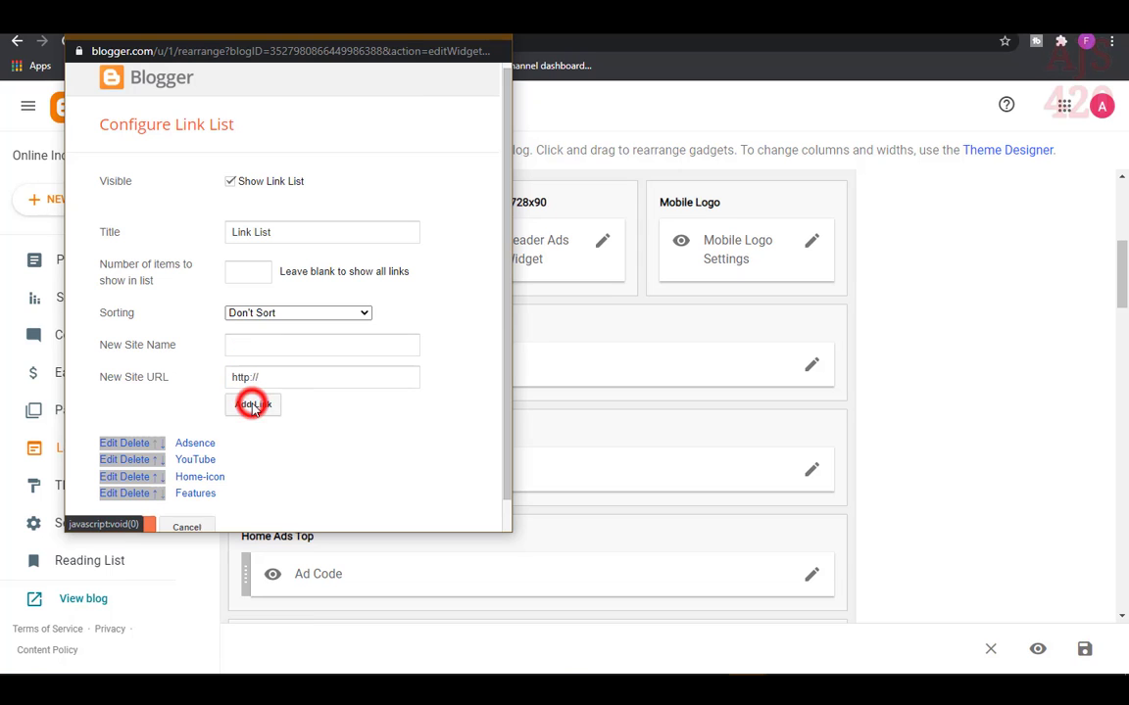
- Add a link named Earn Money with the URL # to the link list
left_click(248, 347)
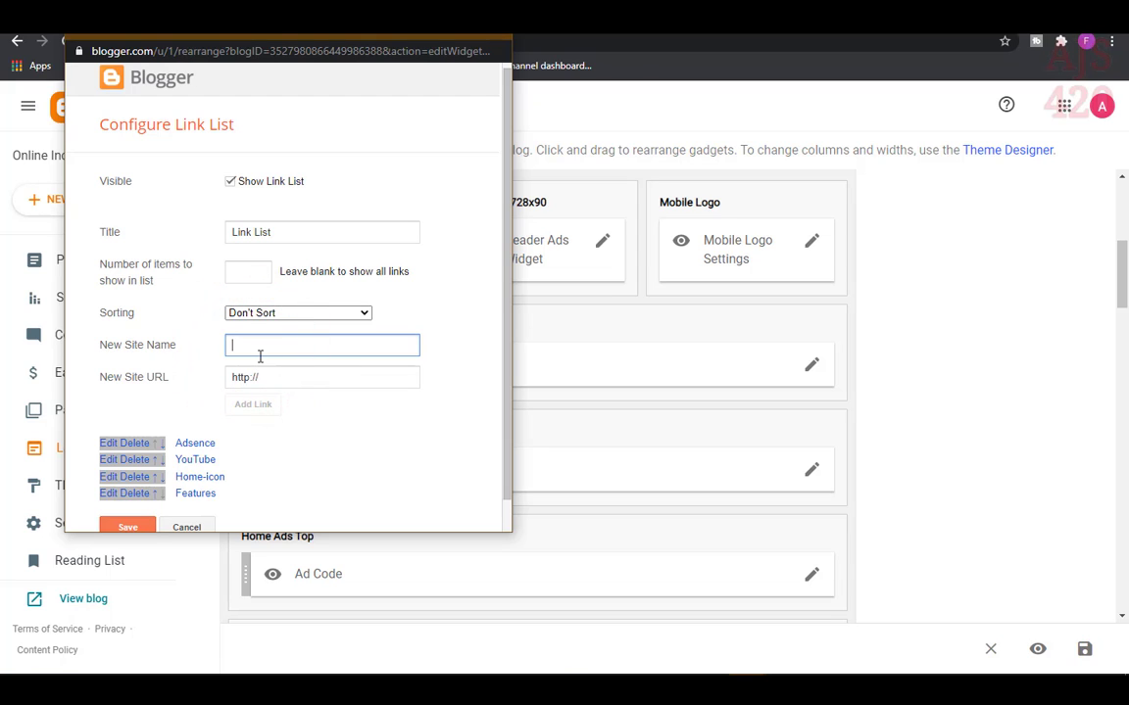
type("Earn Money")
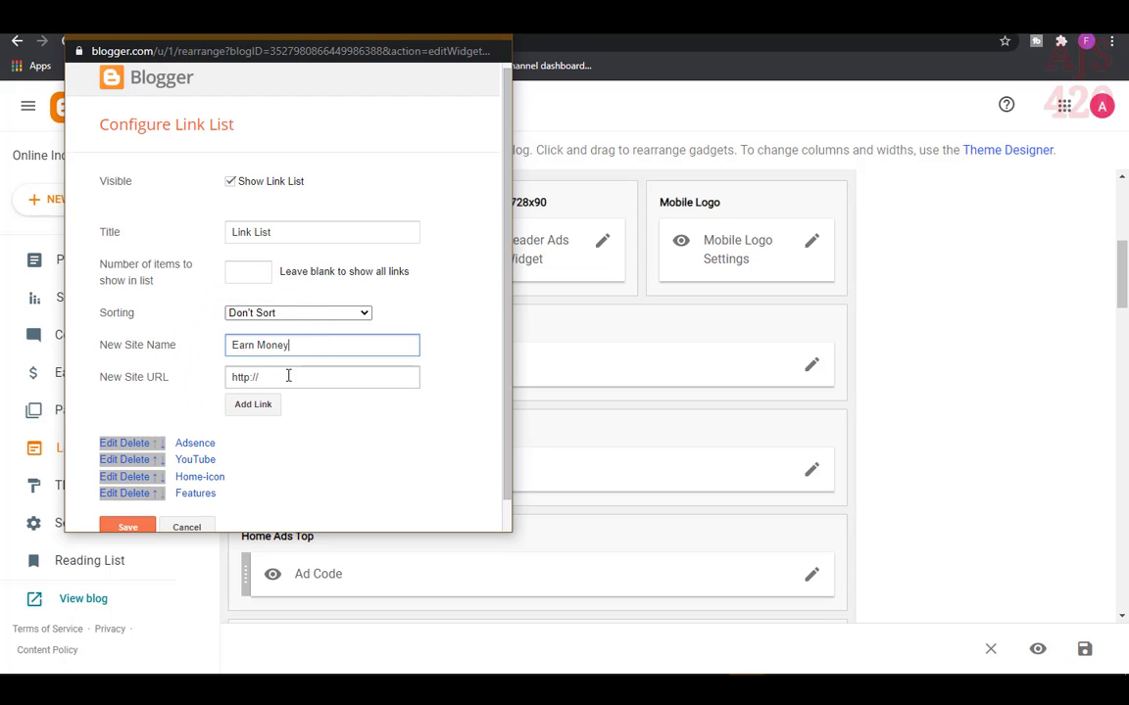
left_click(286, 373)
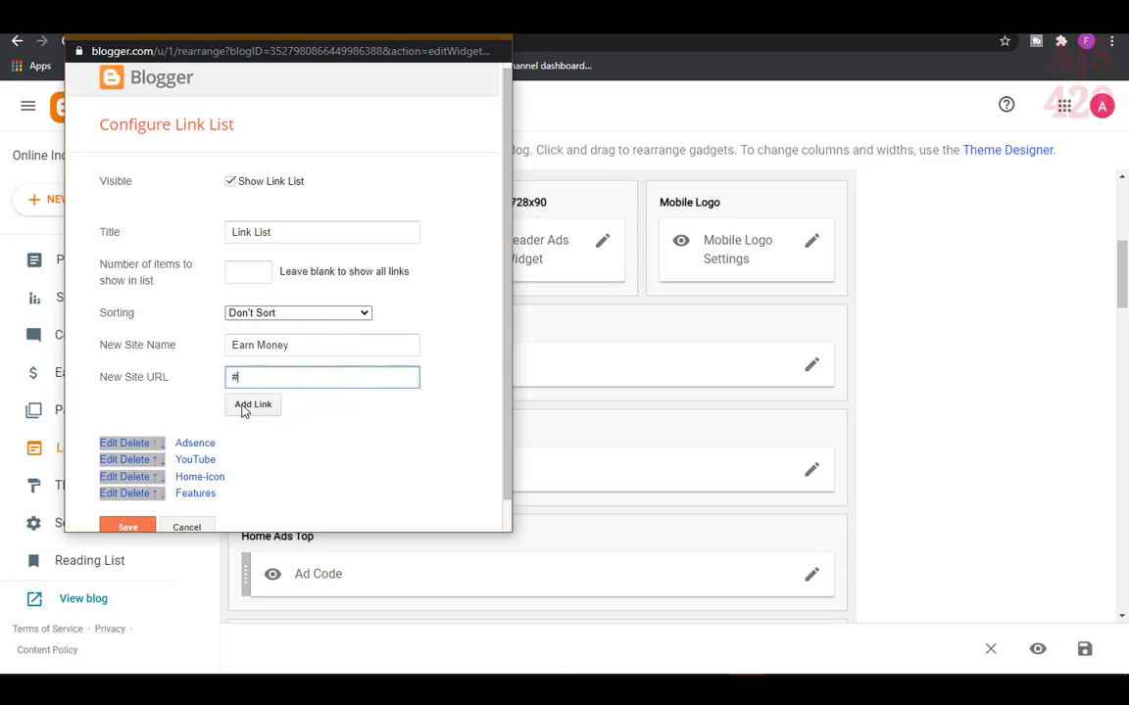
type("#")
left_click(246, 406)
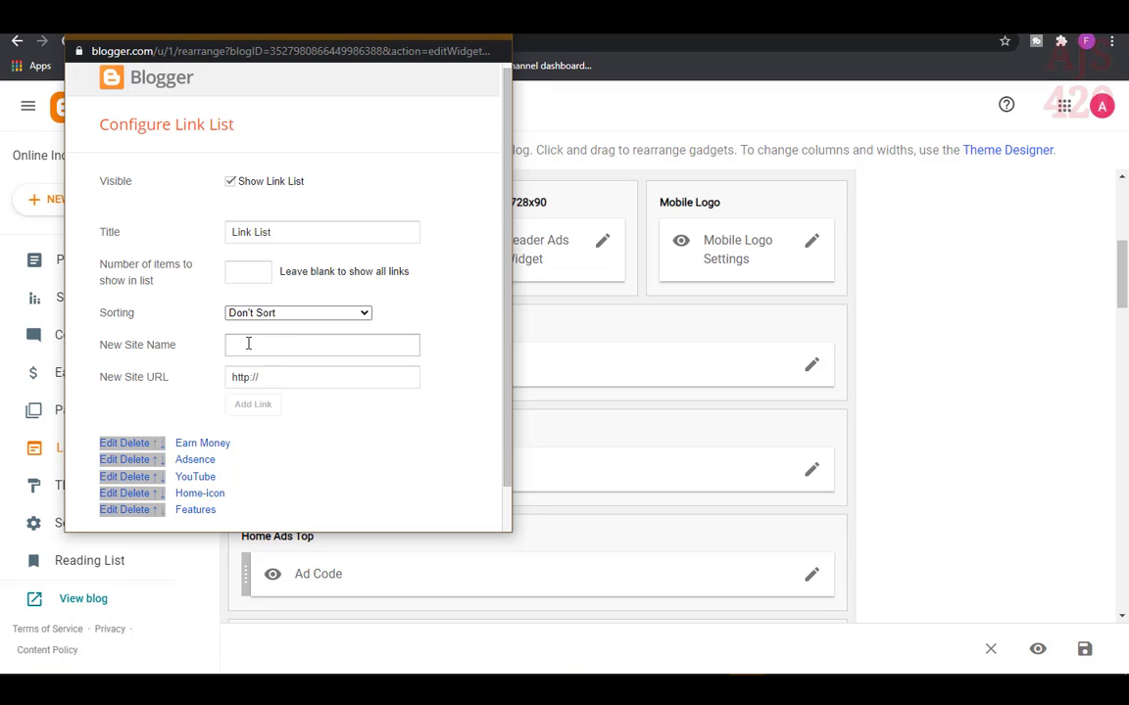
- Save the link list and the layout, and check the main menu's links on the reloaded live blog
scroll(235, 471, "down", 1)
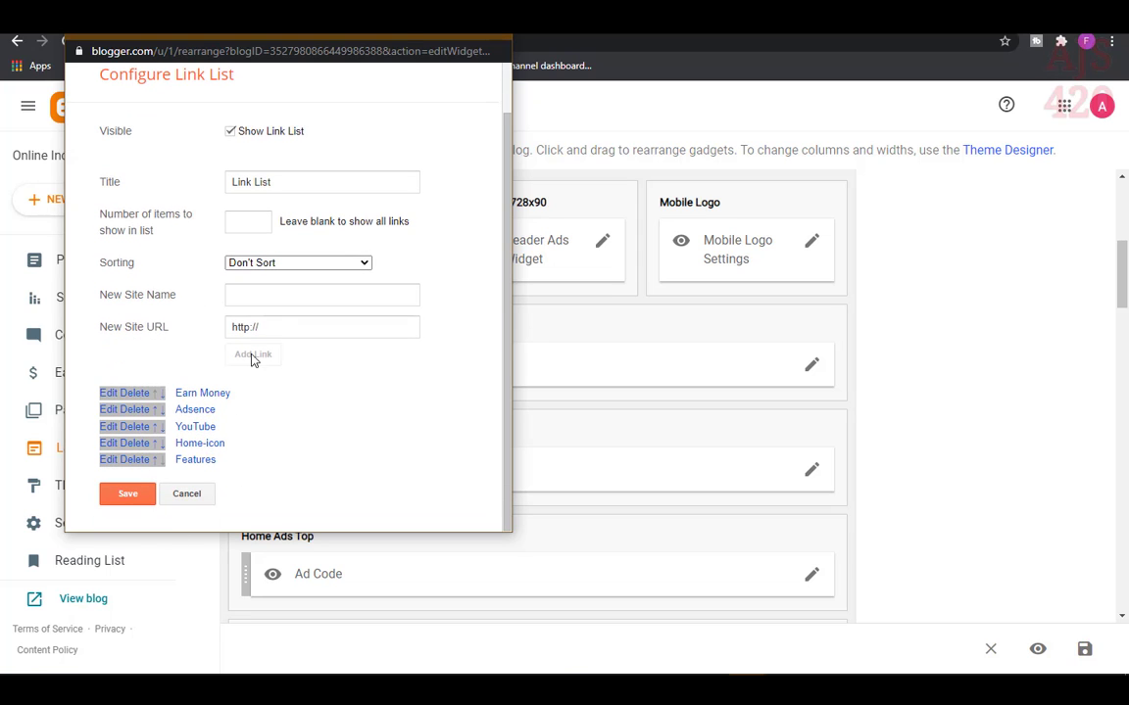
left_click(127, 494)
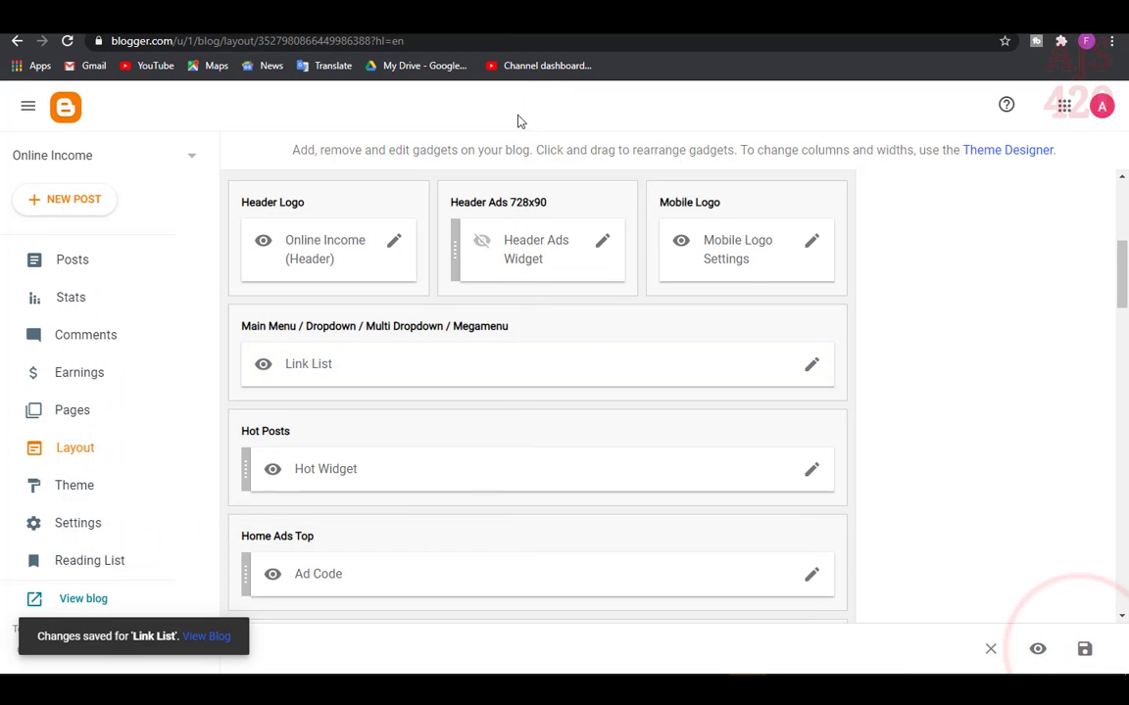
left_click(461, 32)
left_click(132, 191)
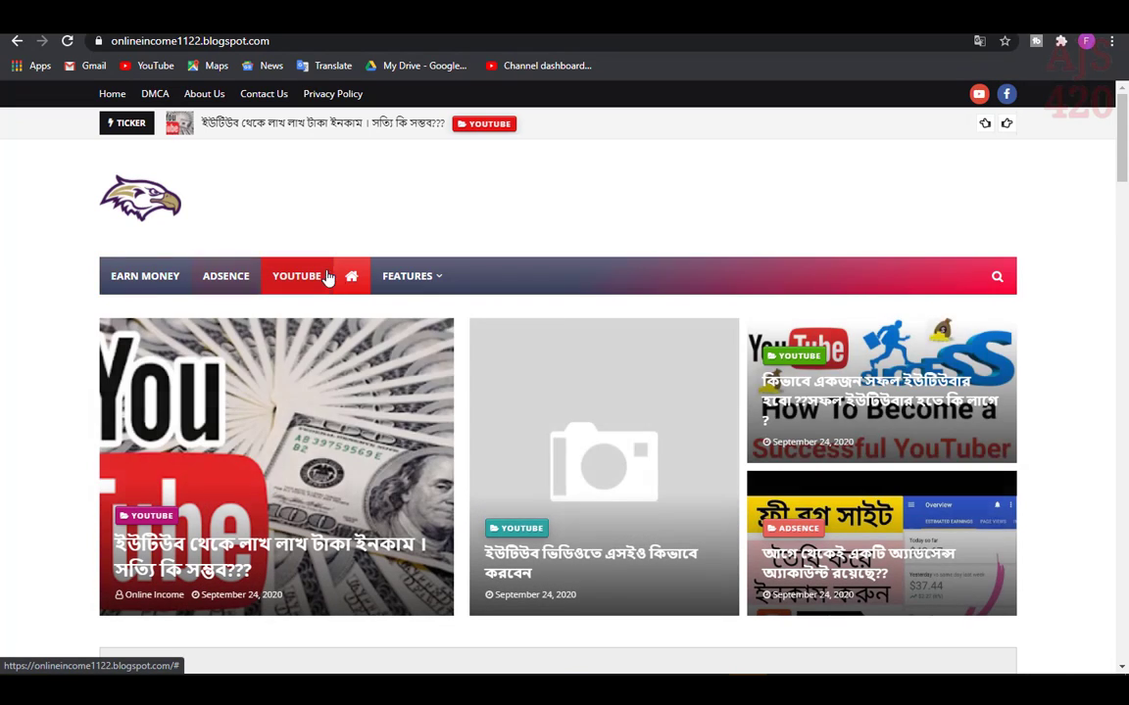
mouse_move(416, 270)
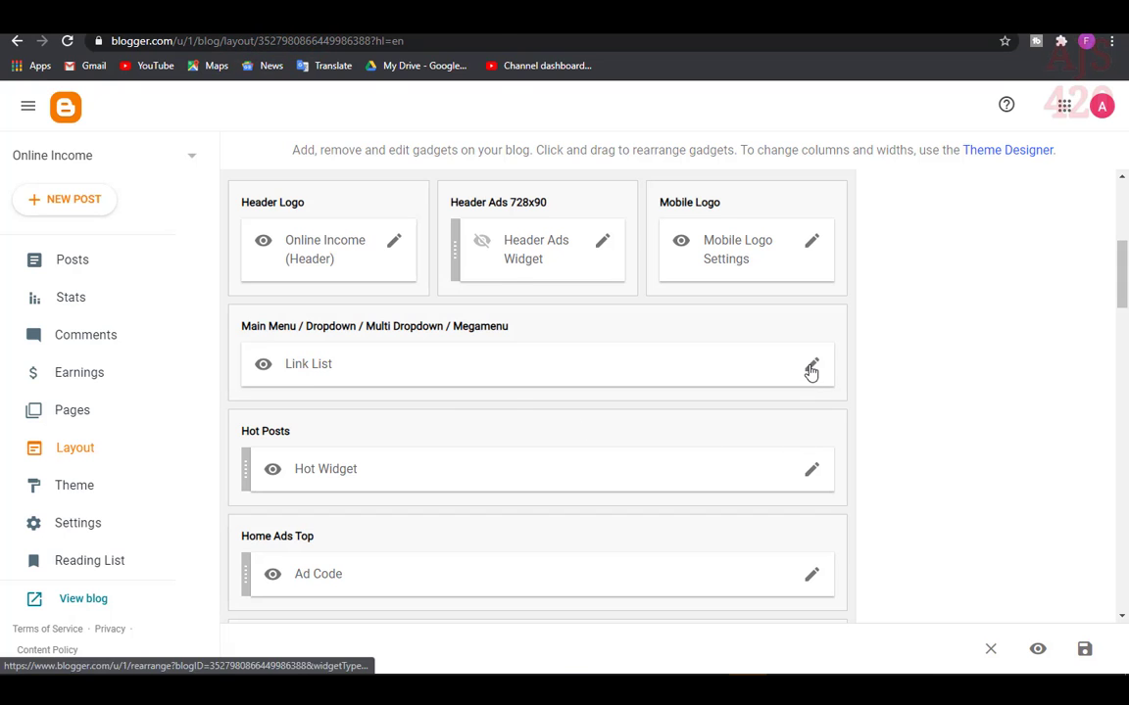
- Reopen the main menu's Link List gadget on the layout page and move Home-icon to the first place
left_click(811, 364)
scroll(254, 436, "down", 1)
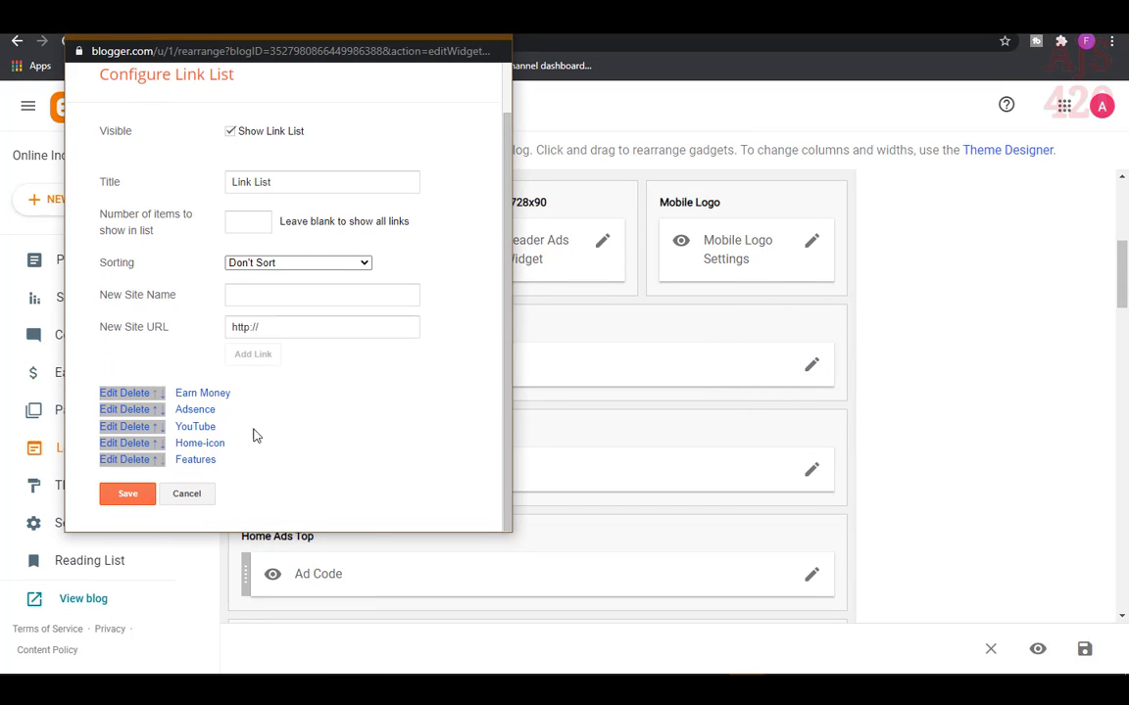
left_click(153, 447)
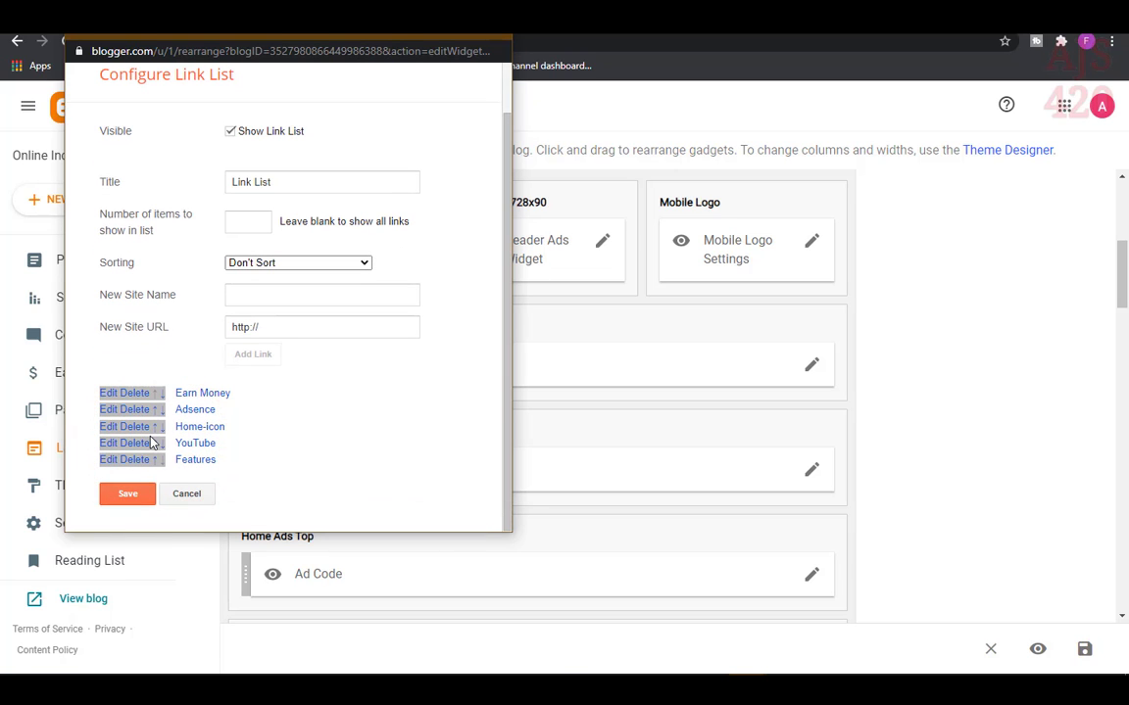
left_click(154, 427)
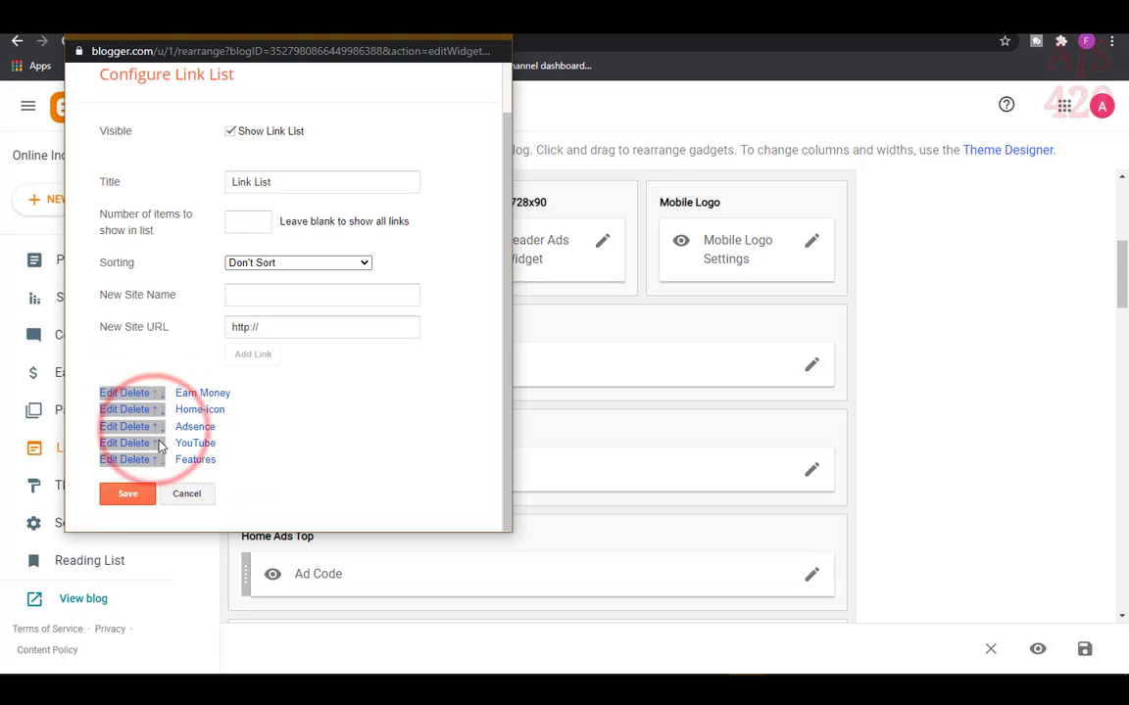
left_click(154, 409)
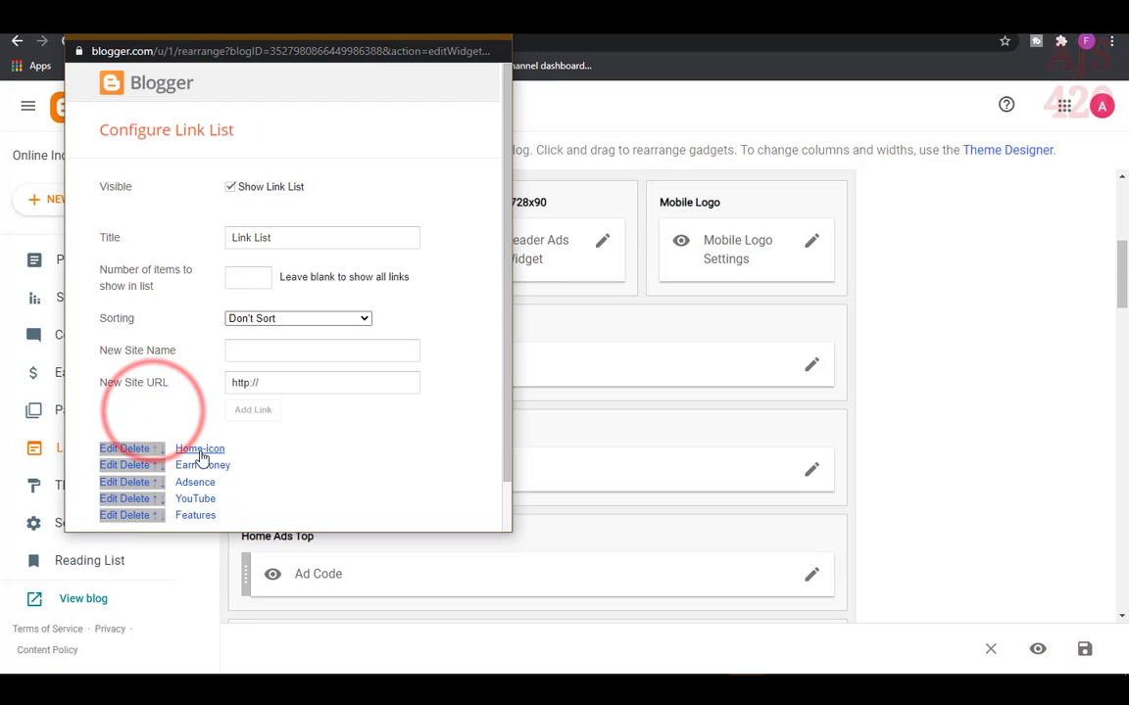
- Move Features up to second place in the link list and Earn Money down below Adsence
scroll(245, 450, "down", 1)
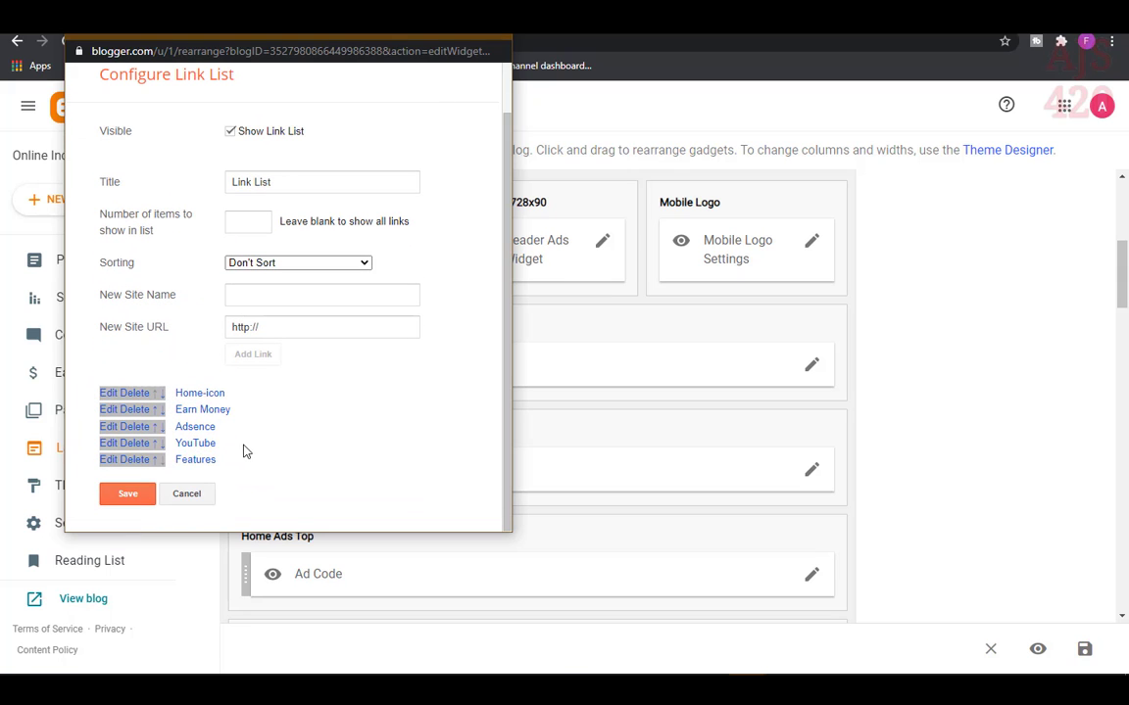
left_click(155, 461)
left_click(154, 446)
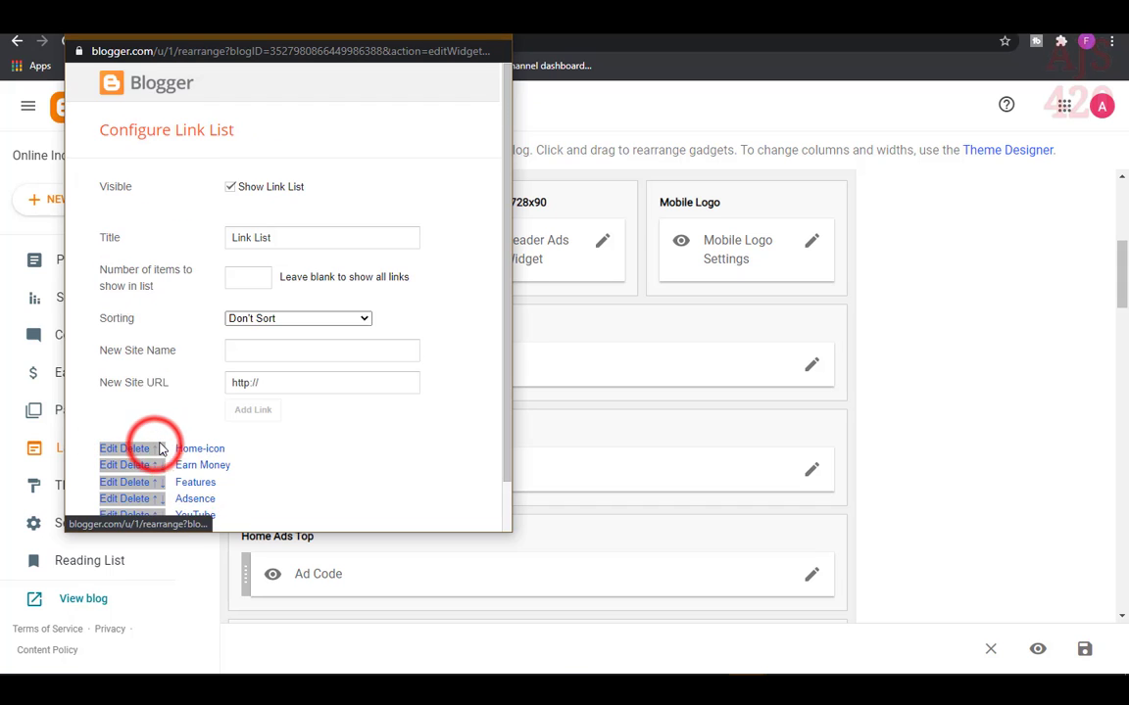
left_click(156, 432)
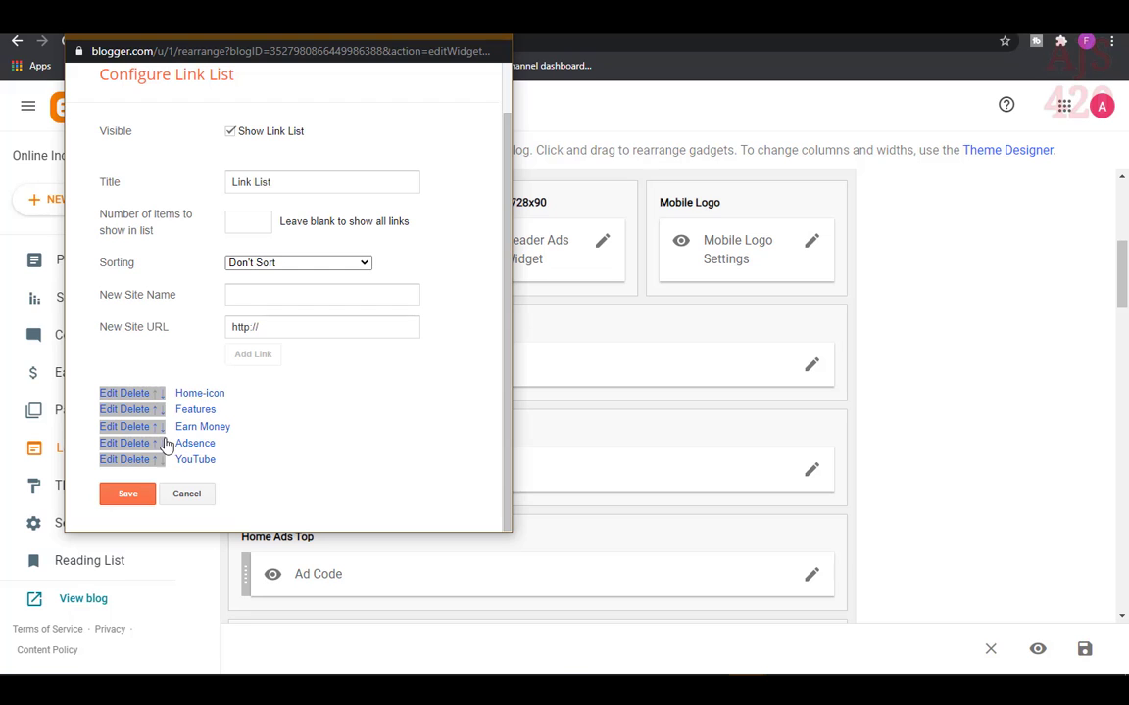
left_click(161, 427)
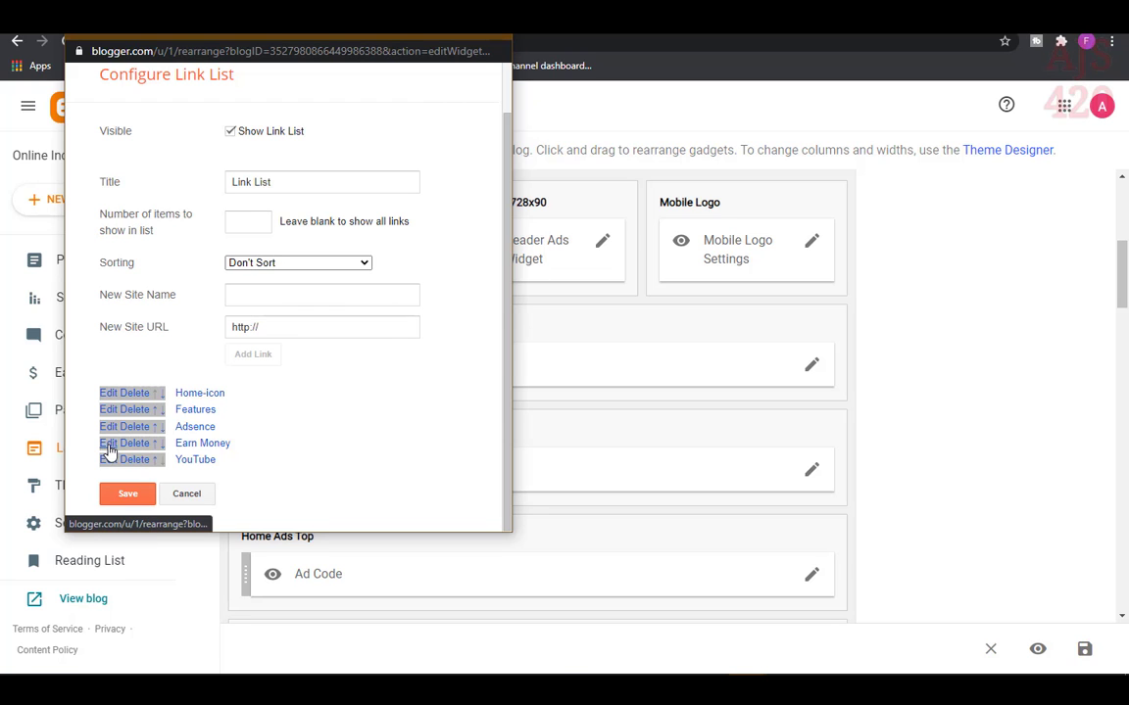
- Save the reordered link list and the layout, and check the menu order on the reloaded live blog
left_click(123, 490)
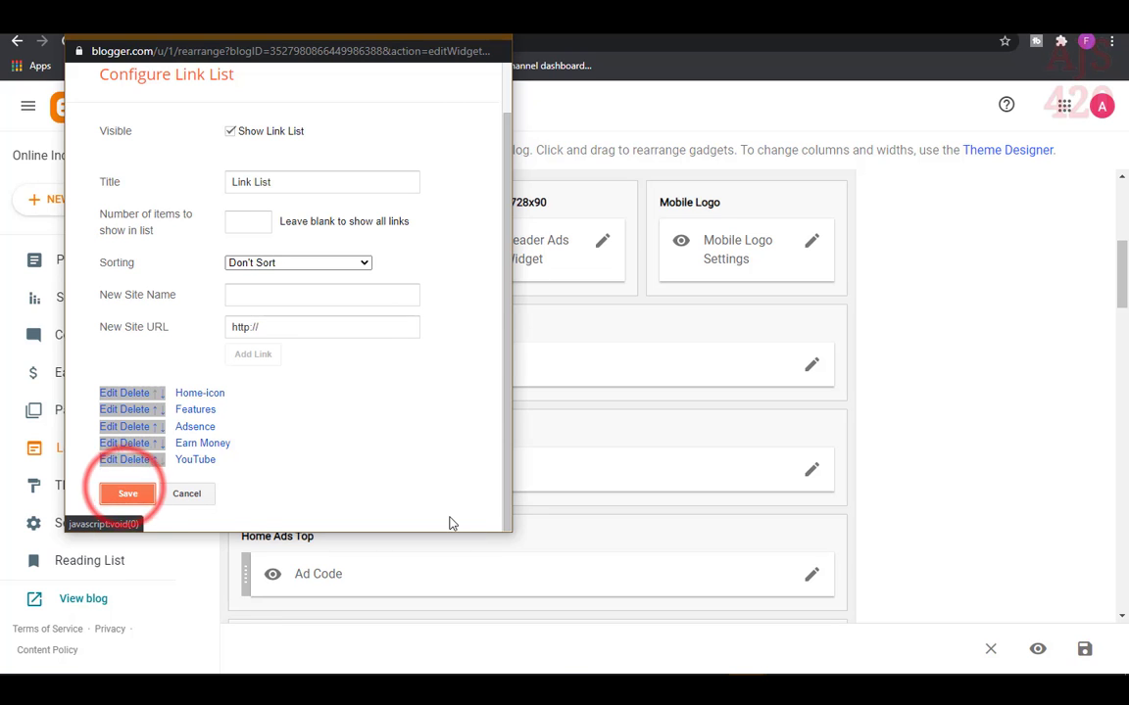
left_click(1088, 649)
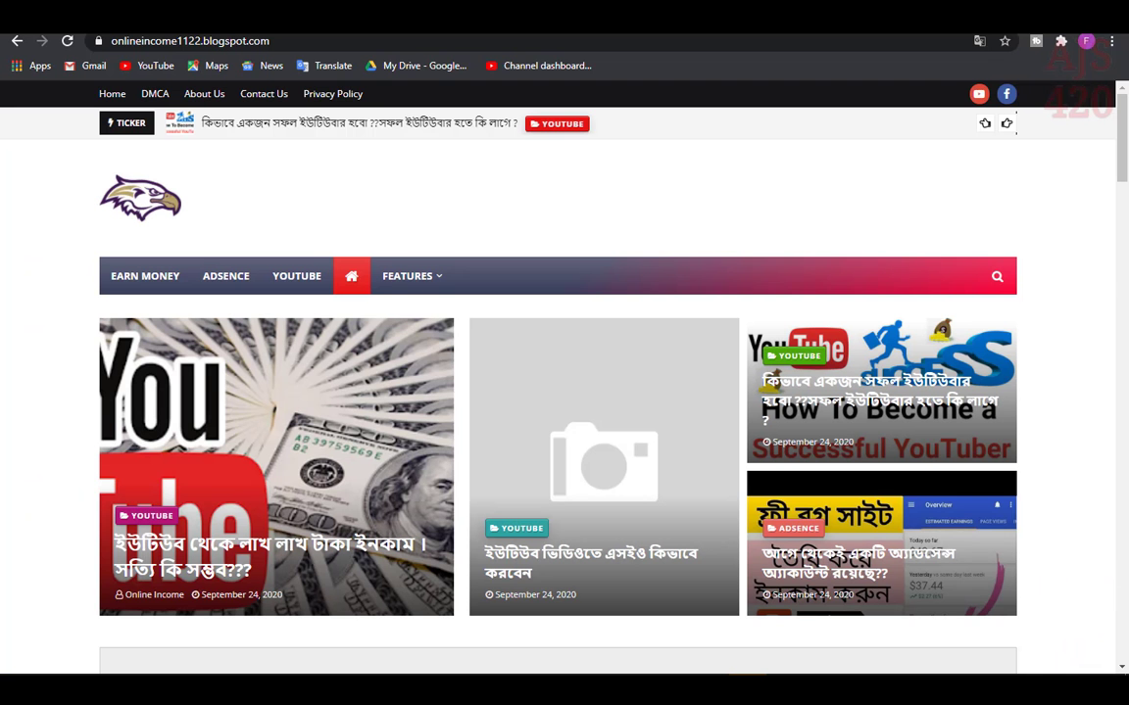
left_click(155, 186)
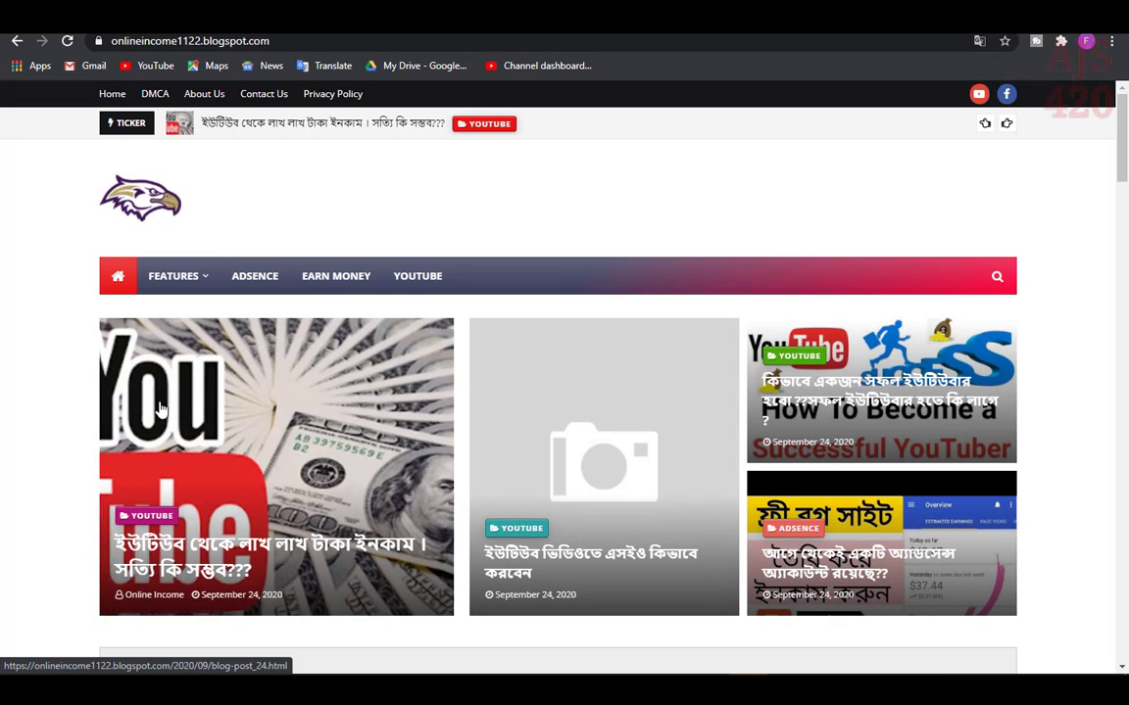
mouse_move(186, 286)
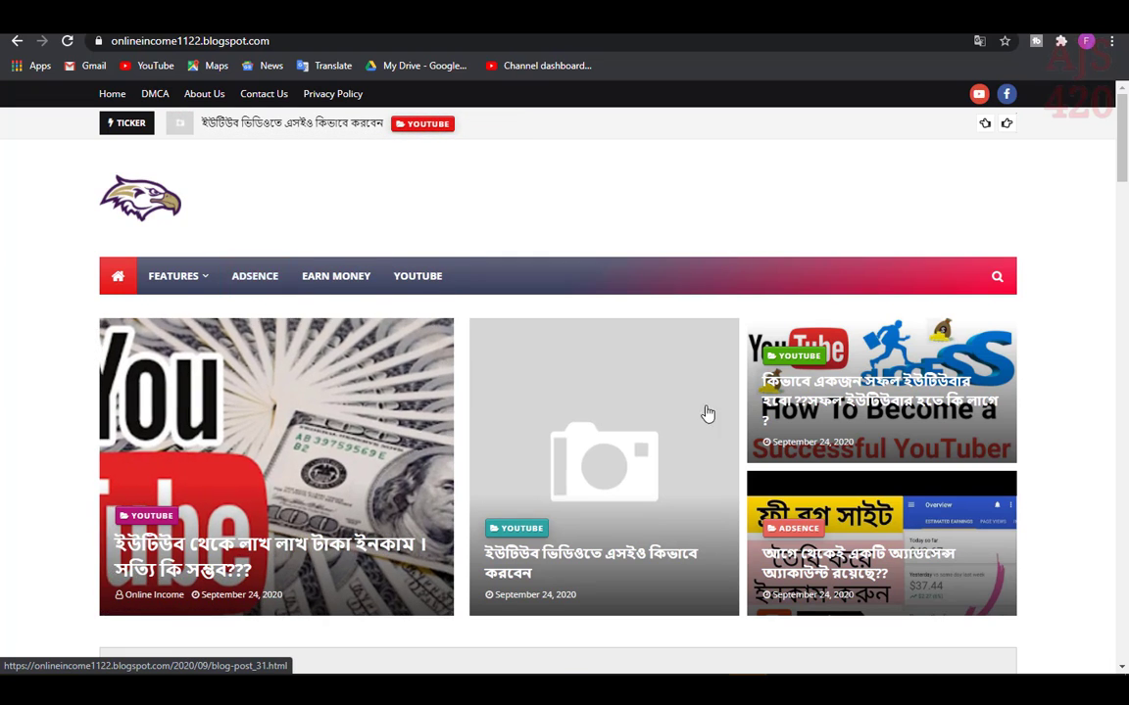
scroll(707, 414, "down", 2)
scroll(519, 403, "up", 2)
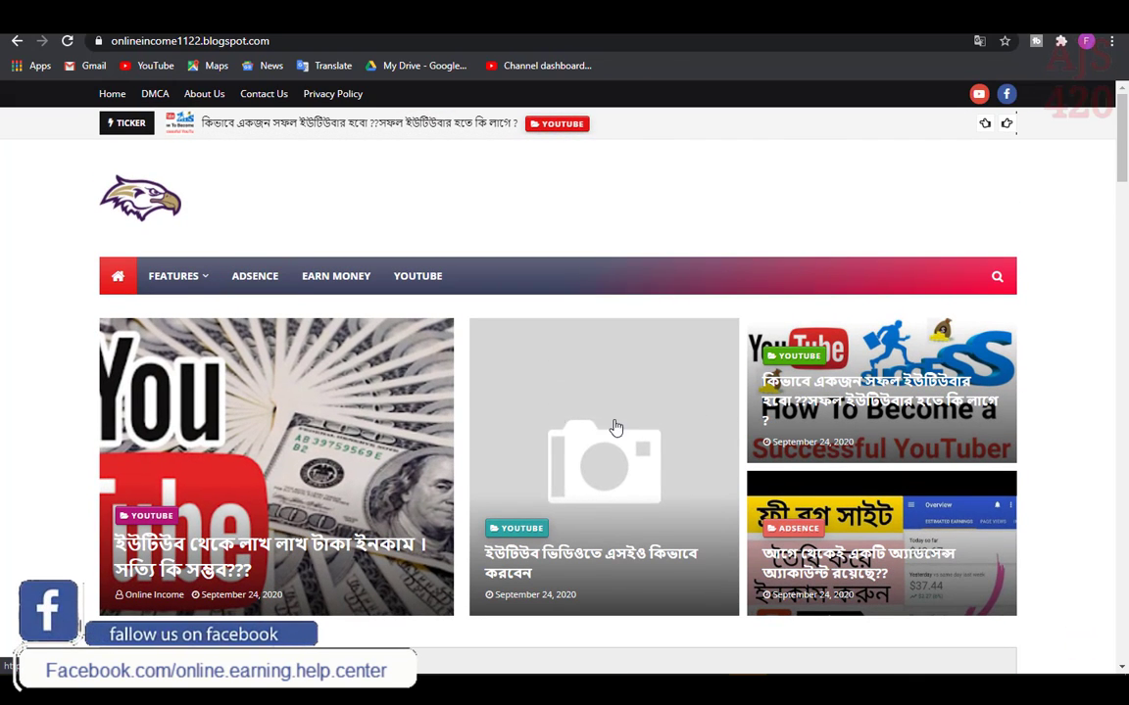
- Test the Adsence, Earn Money and YouTube links in the live blog's main menu
left_click(266, 280)
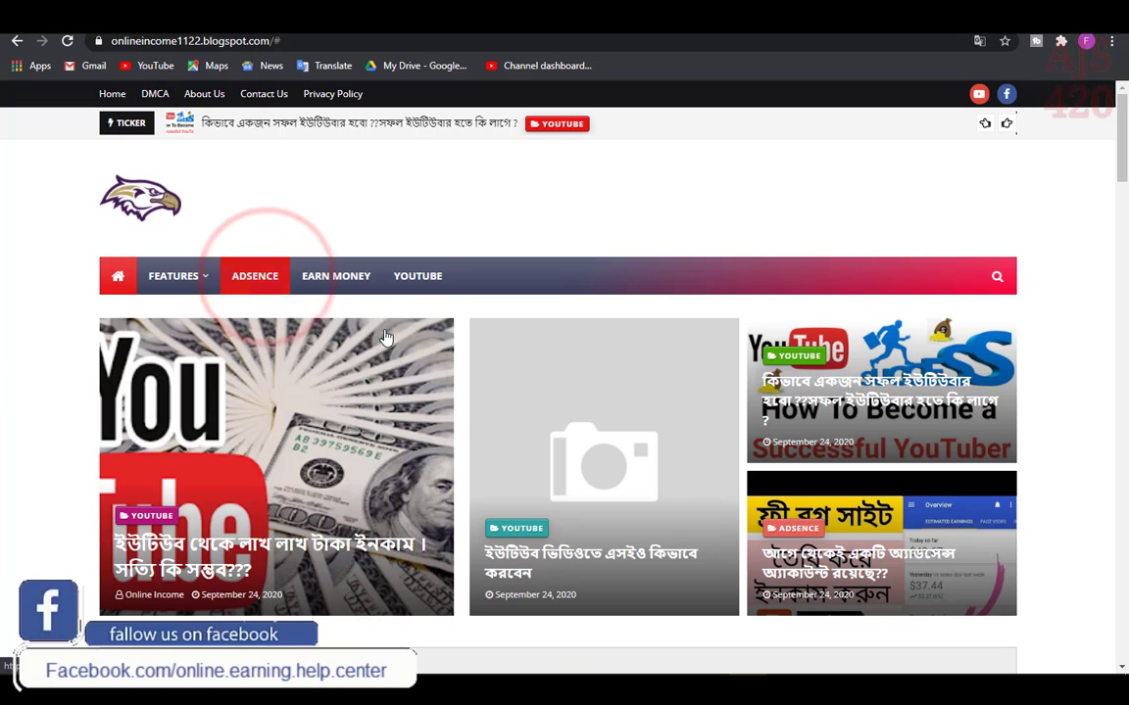
left_click(335, 276)
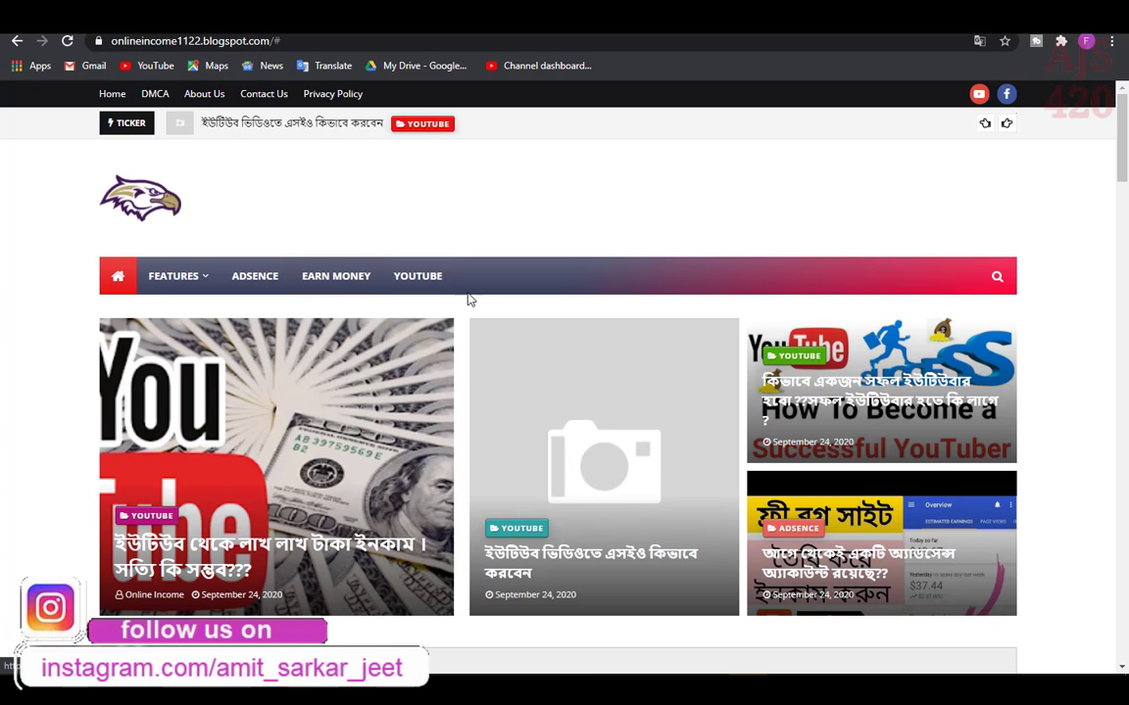
left_click(423, 280)
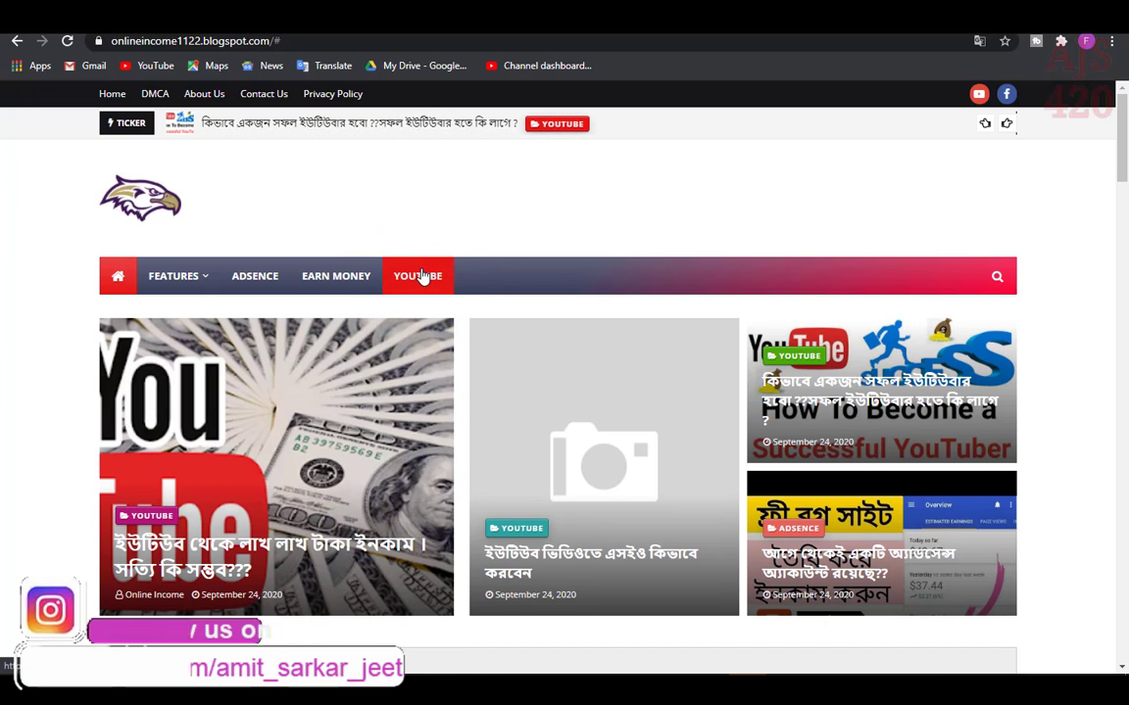
left_click(424, 280)
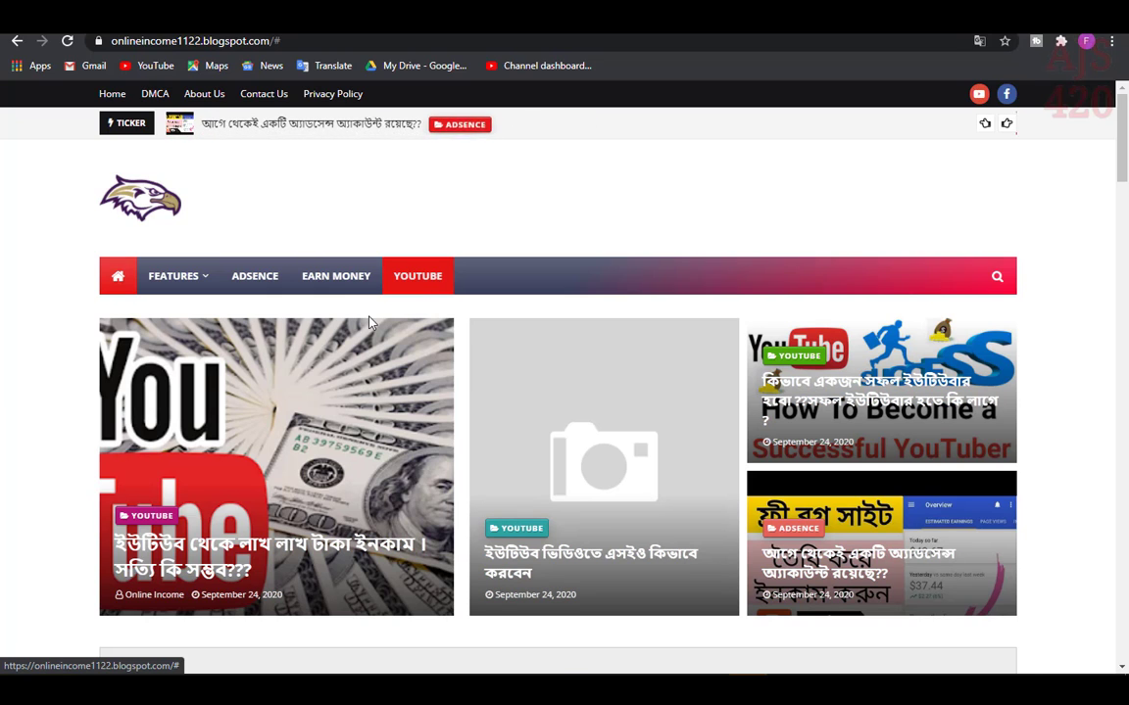
- Open the large featured YouTube post on the home page and follow its youtube tag to the label page
scroll(468, 418, "down", 2)
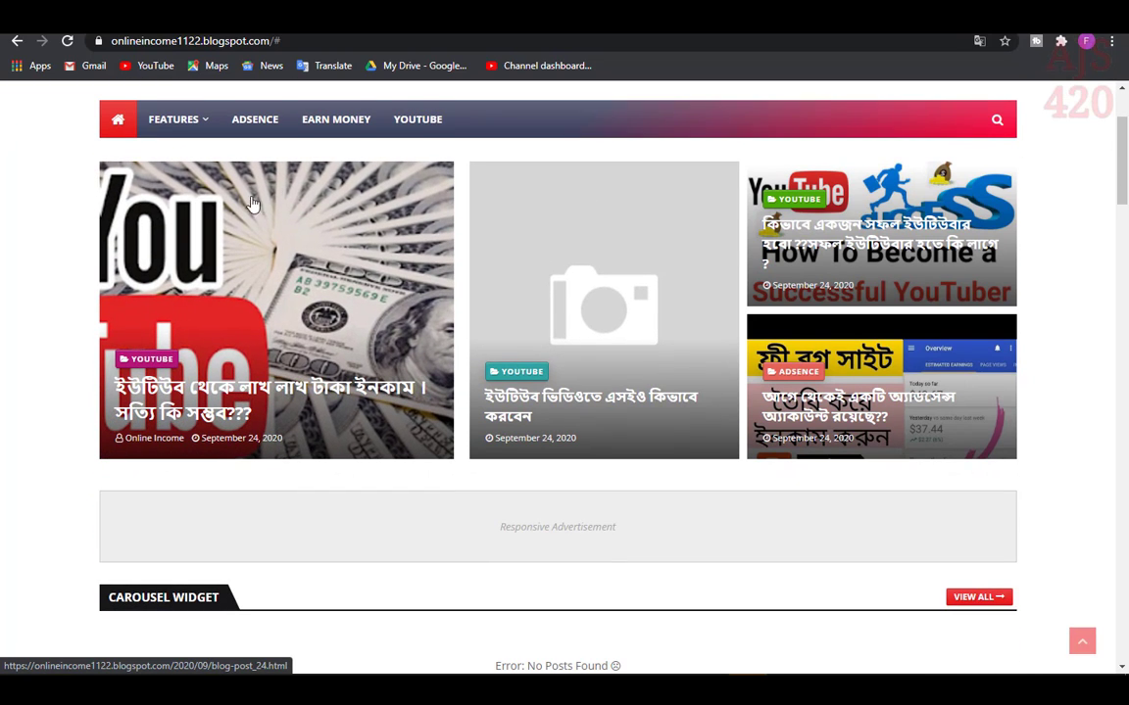
scroll(251, 203, "up", 1)
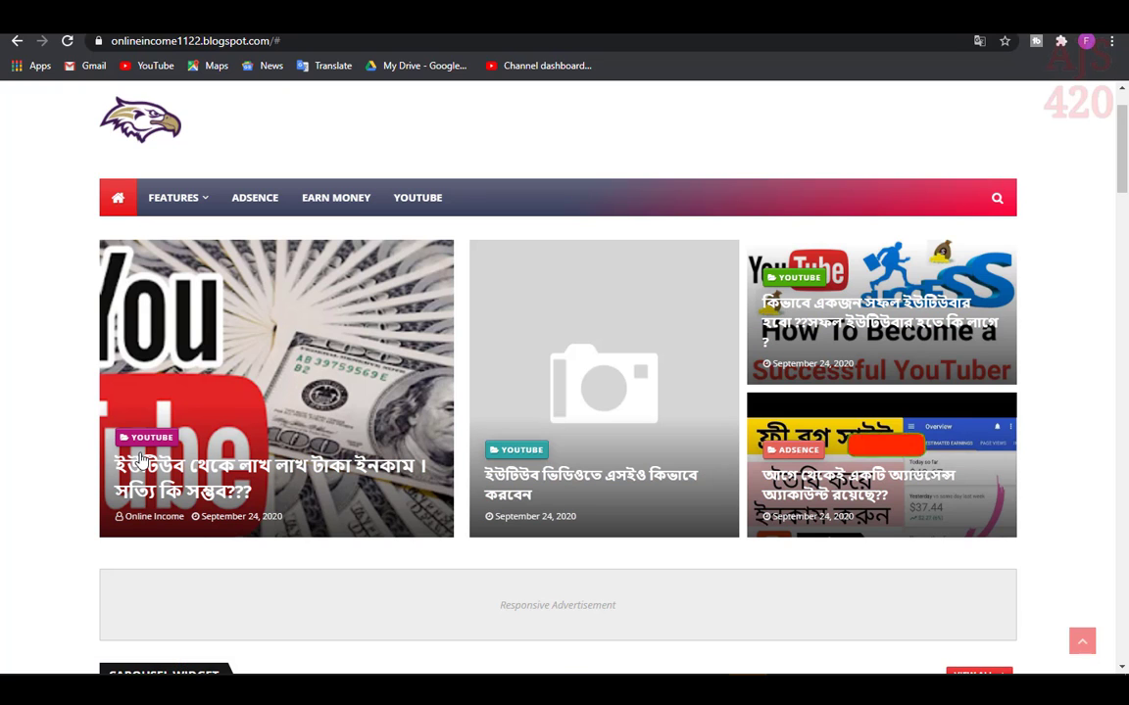
left_click(166, 474)
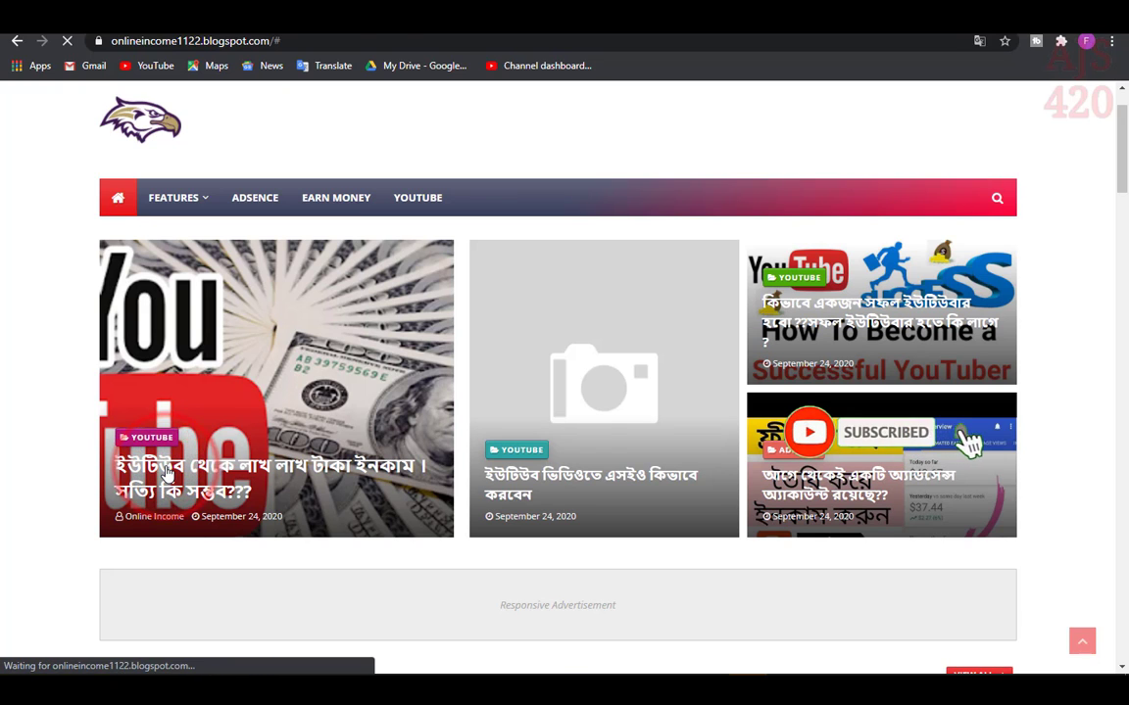
scroll(301, 343, "down", 12)
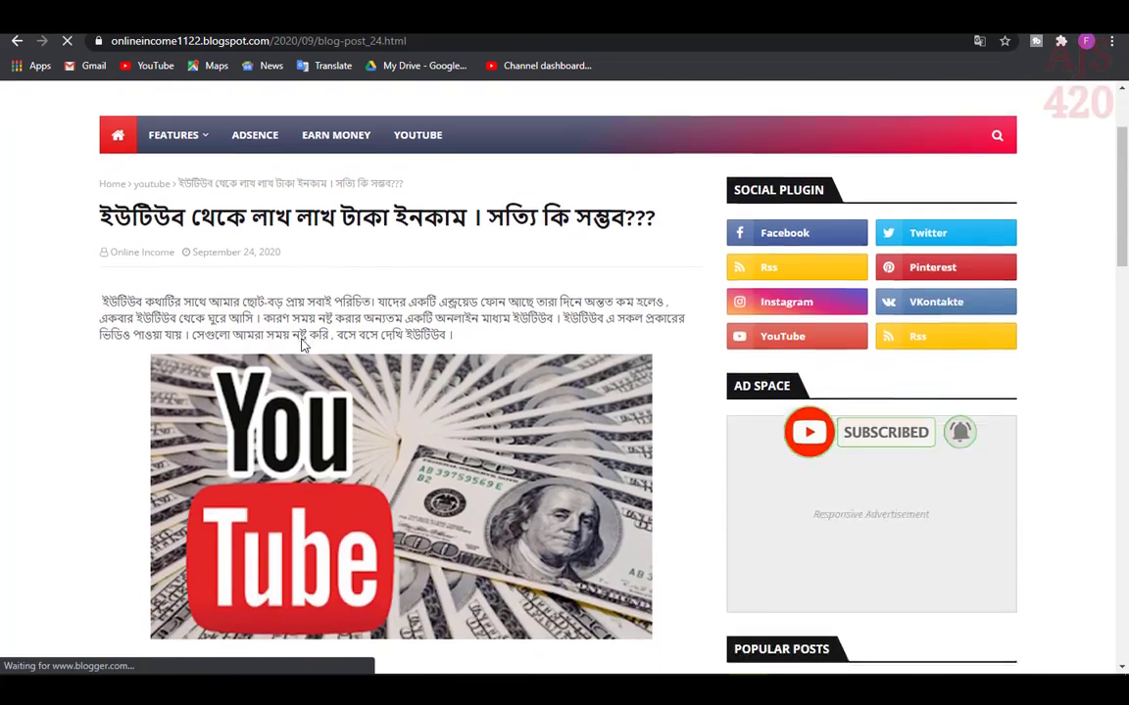
scroll(296, 344, "down", 3)
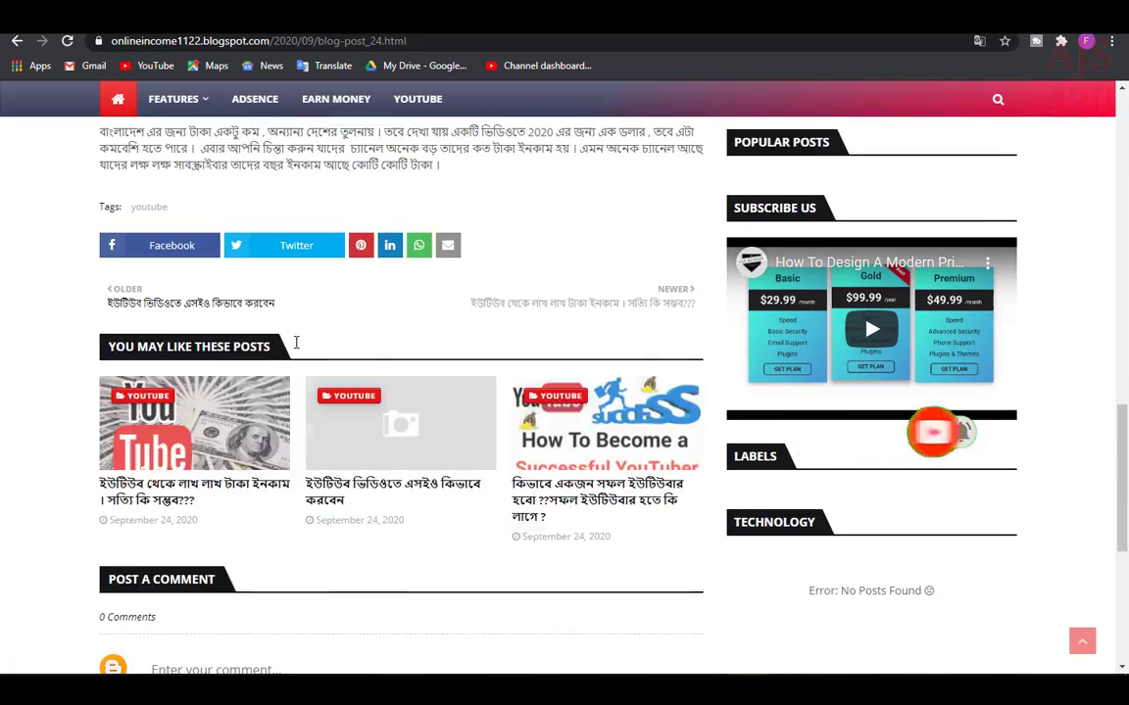
scroll(340, 297, "up", 2)
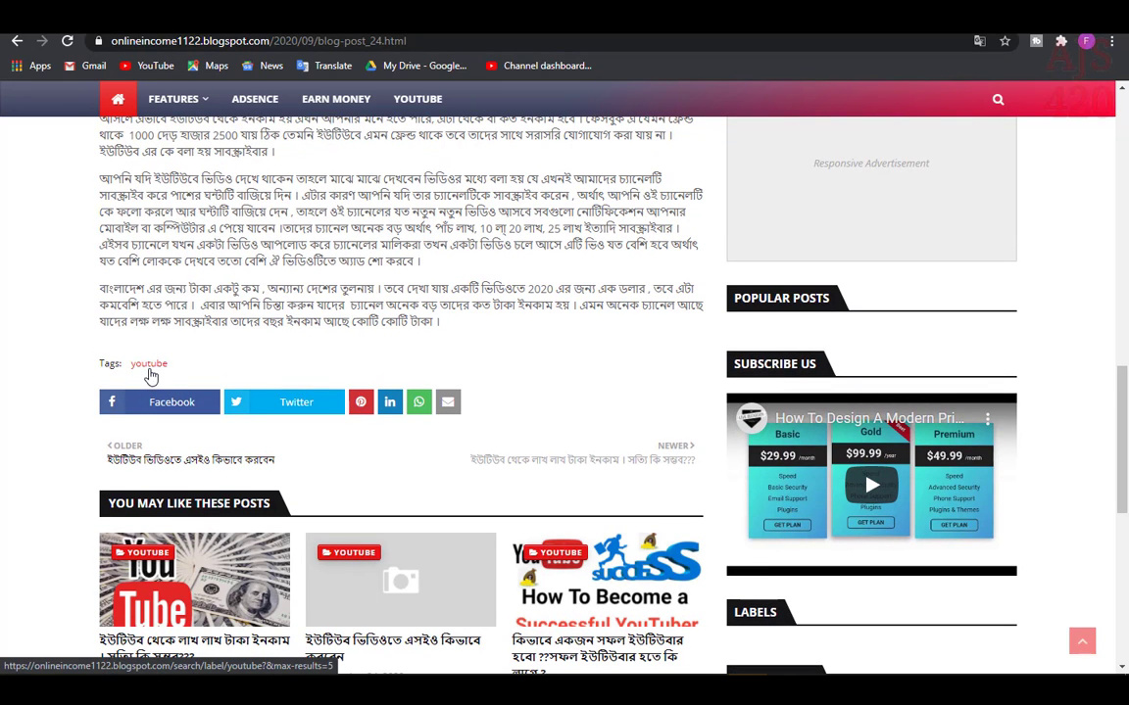
left_click(149, 366)
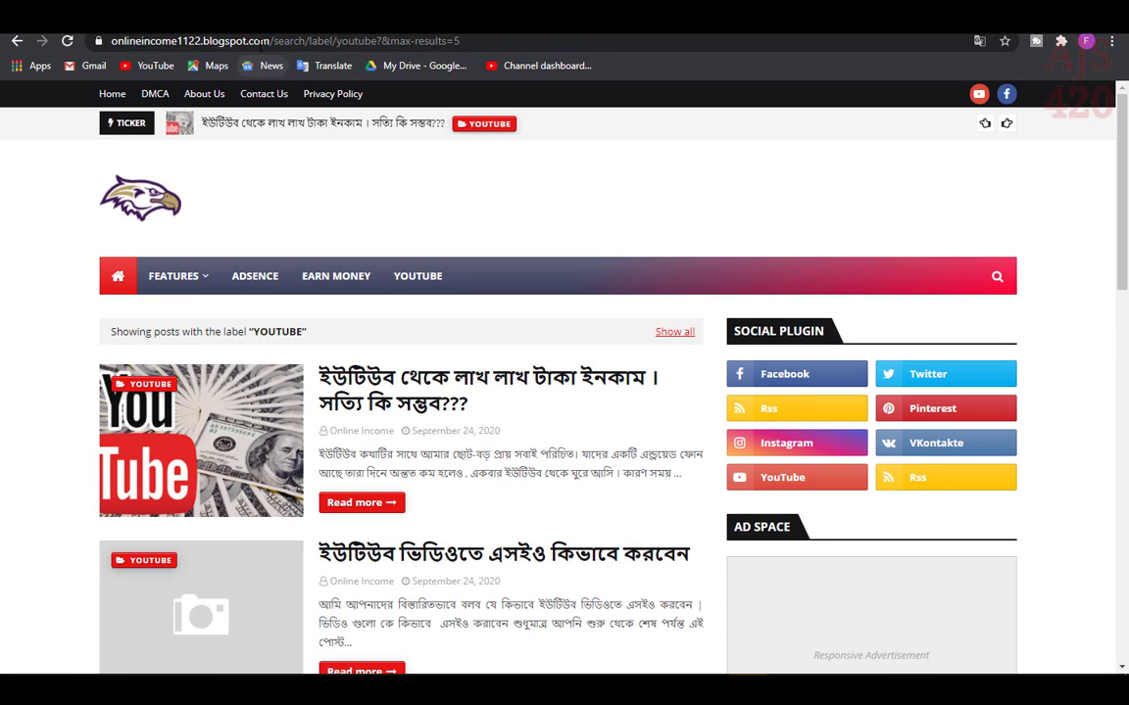
- Copy the full URL of the youtube label page and look through the posts listed under that label
left_click(259, 44)
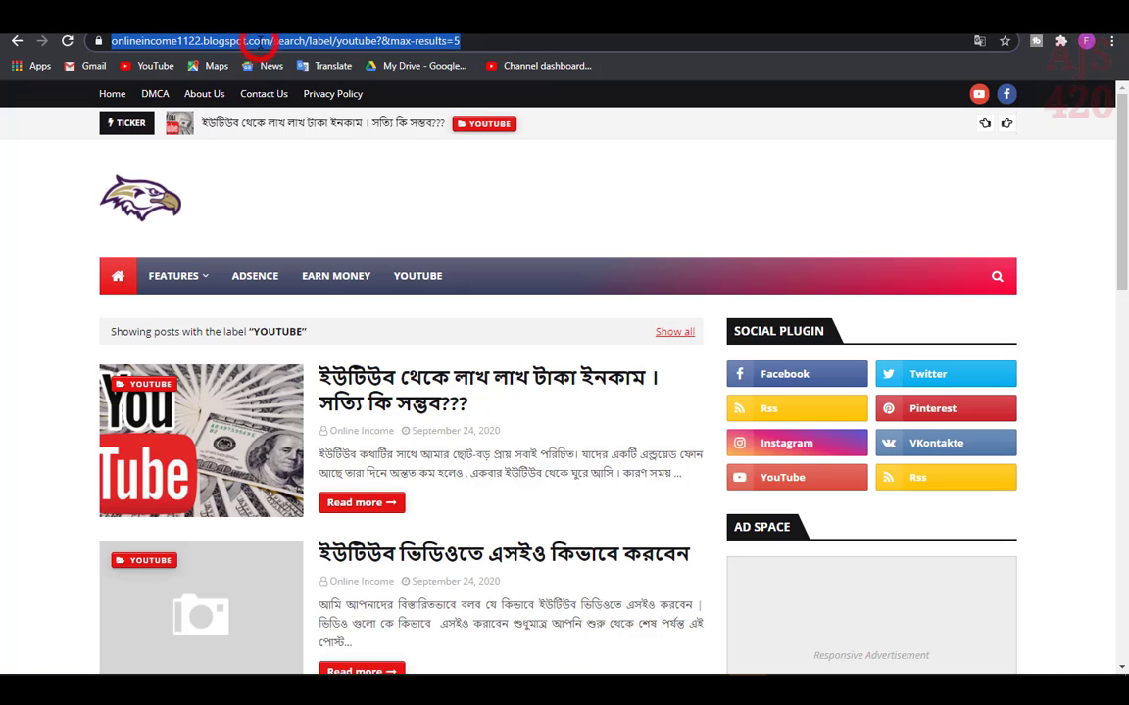
left_click(282, 42)
left_click(290, 43)
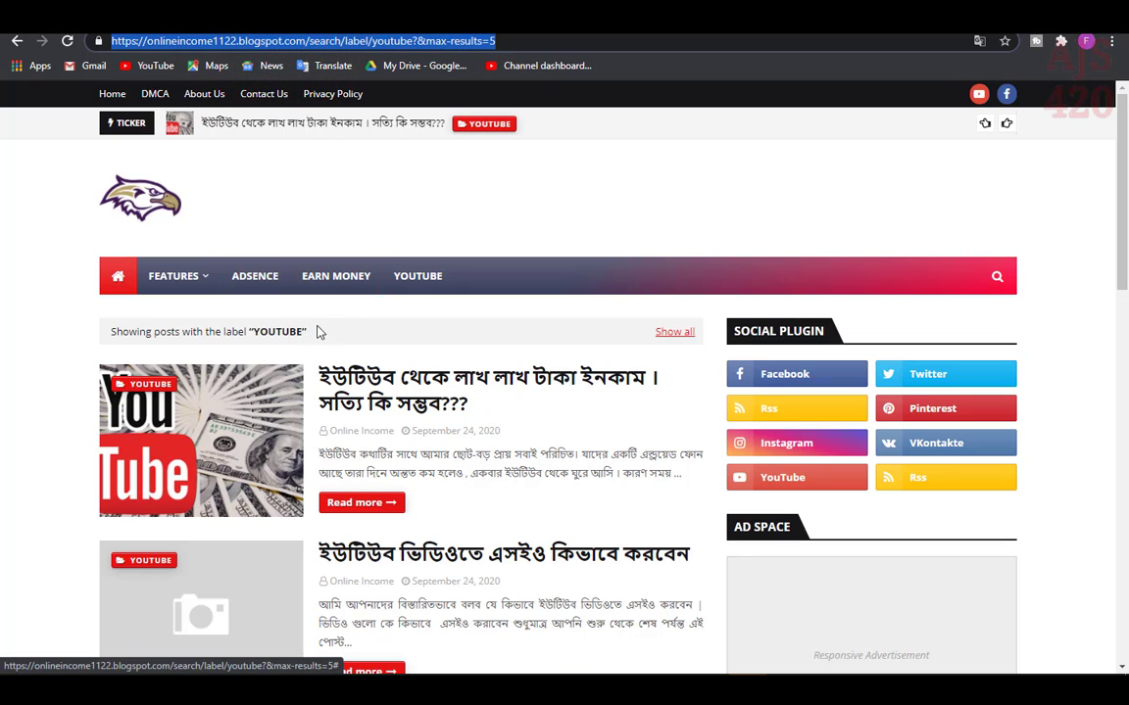
scroll(285, 331, "down", 3)
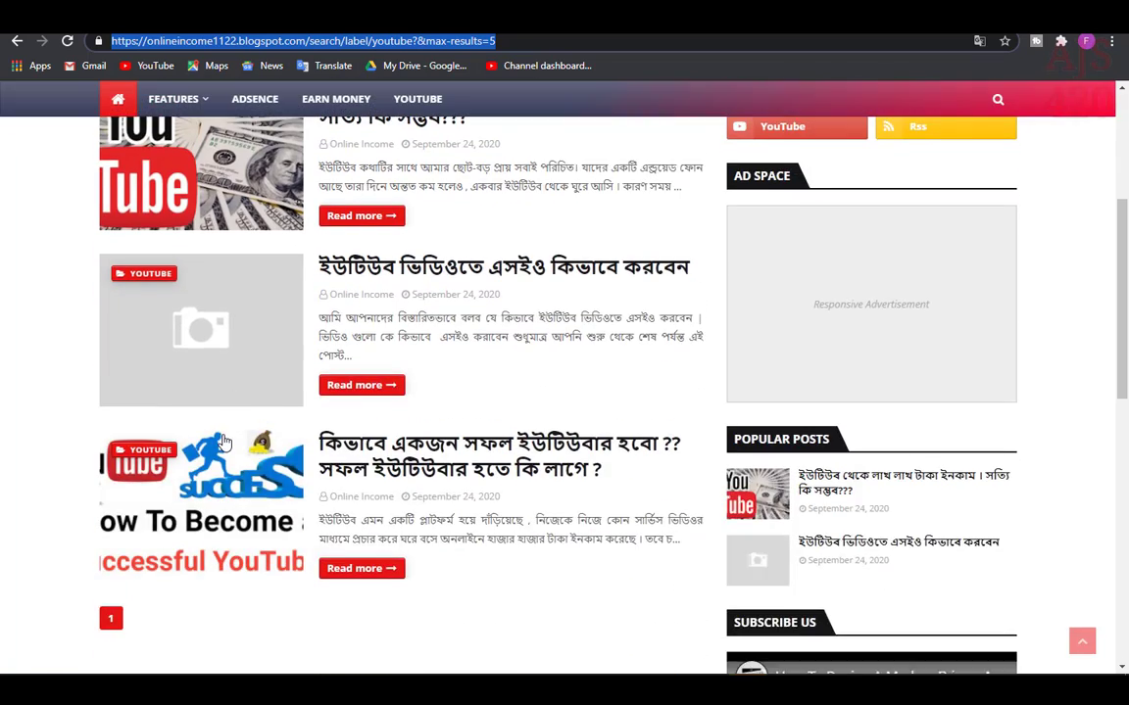
scroll(351, 350, "up", 3)
scroll(350, 350, "down", 2)
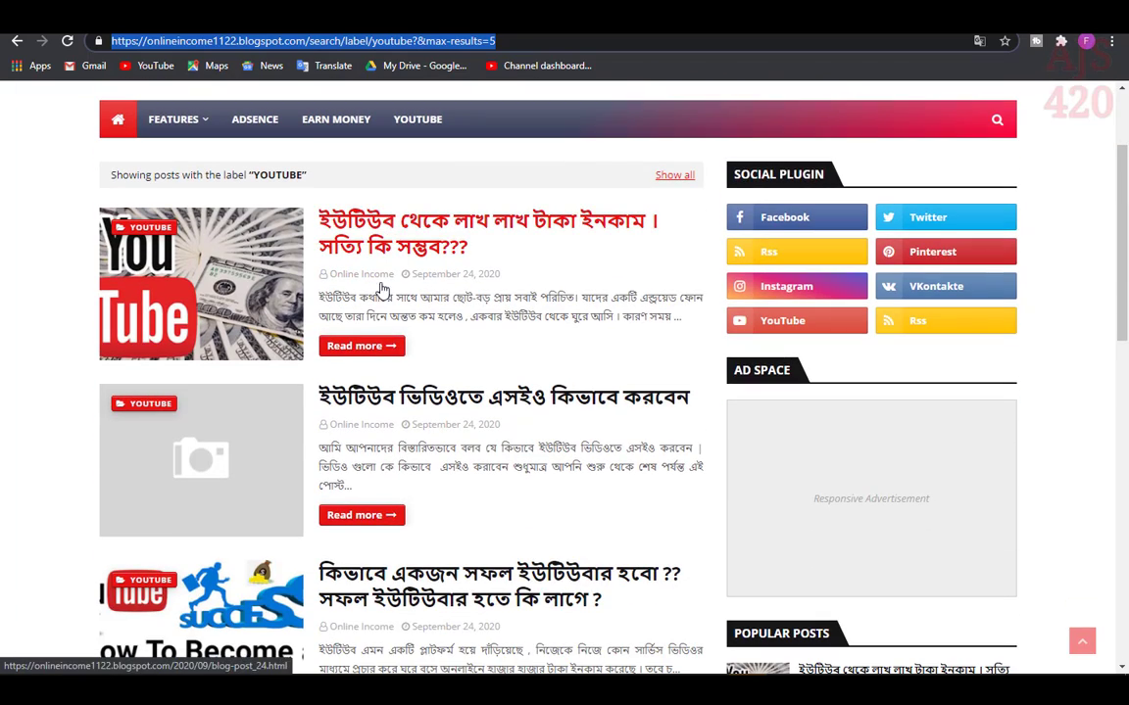
scroll(383, 295, "down", 2)
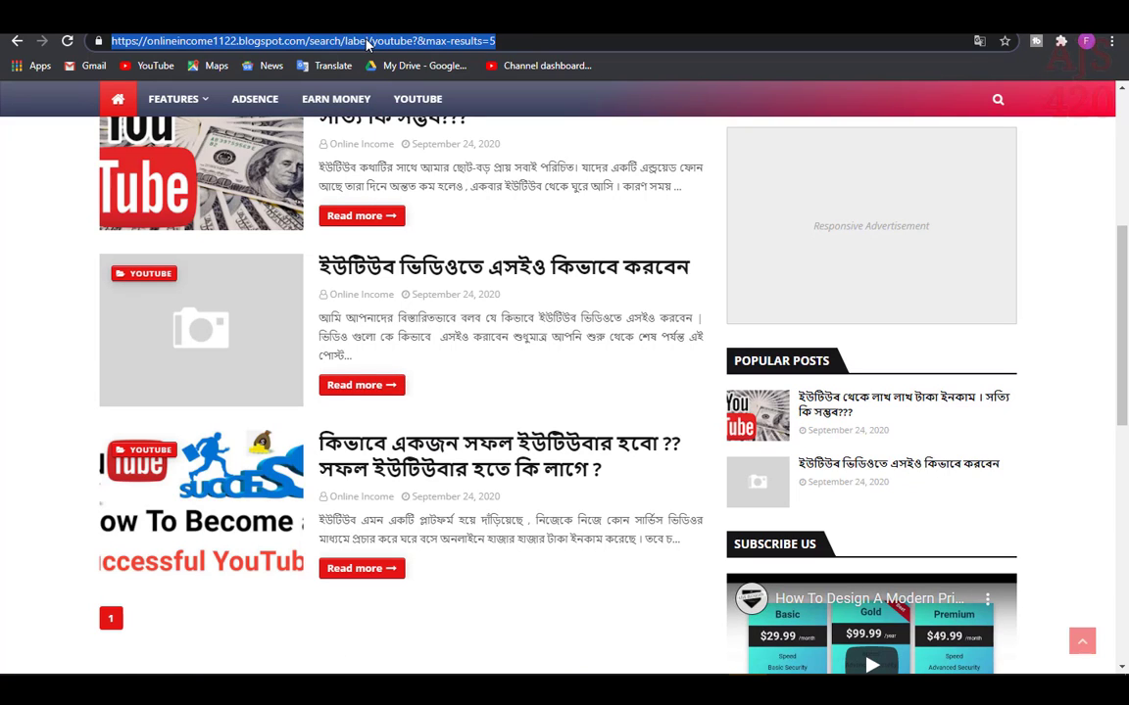
- In the main menu's Link List gadget, replace the YouTube link's URL with the copied youtube label page address and save that entry
key("ctrl+Tab")
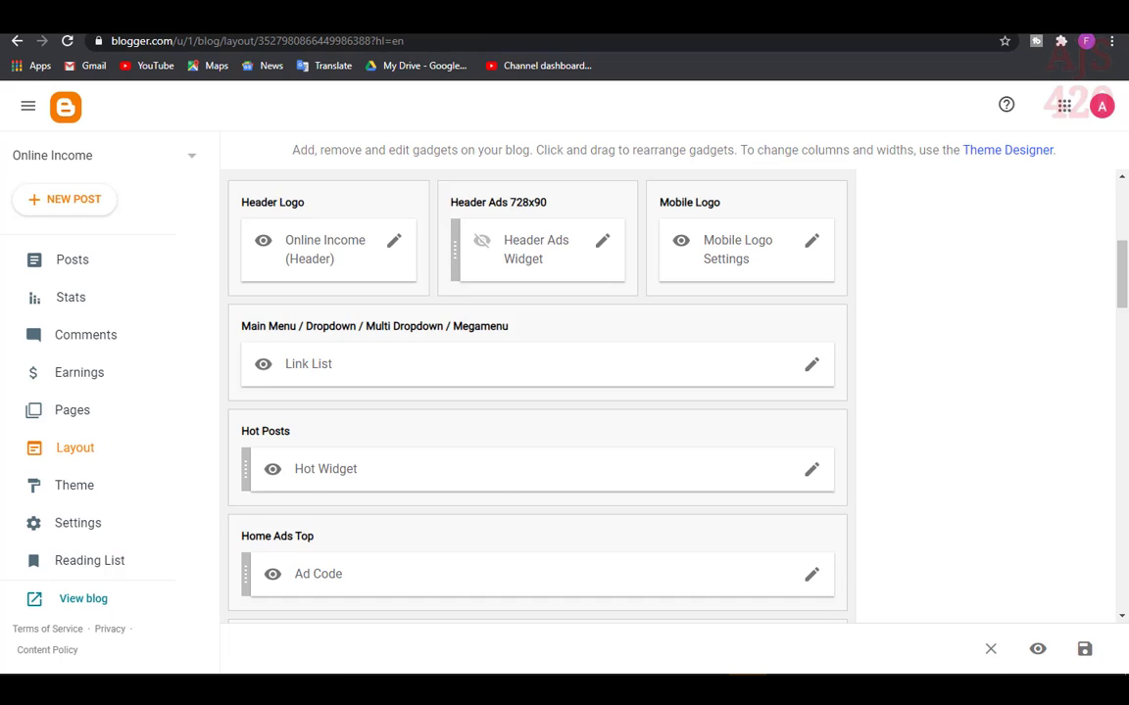
left_click(808, 369)
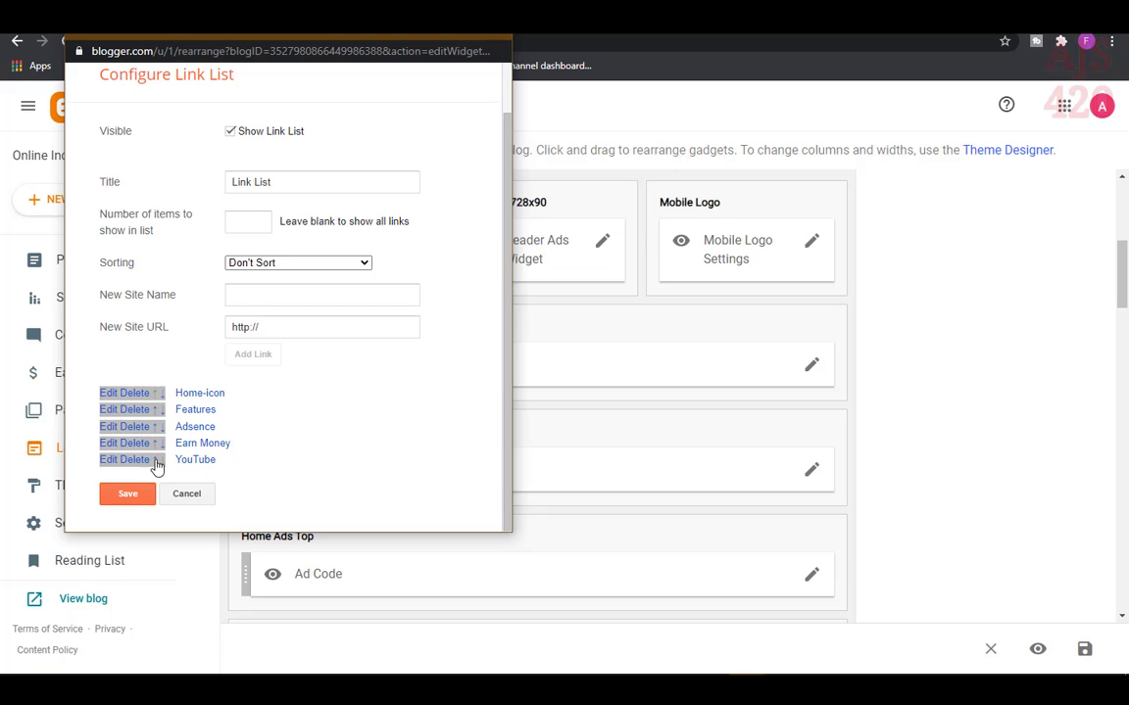
left_click(112, 460)
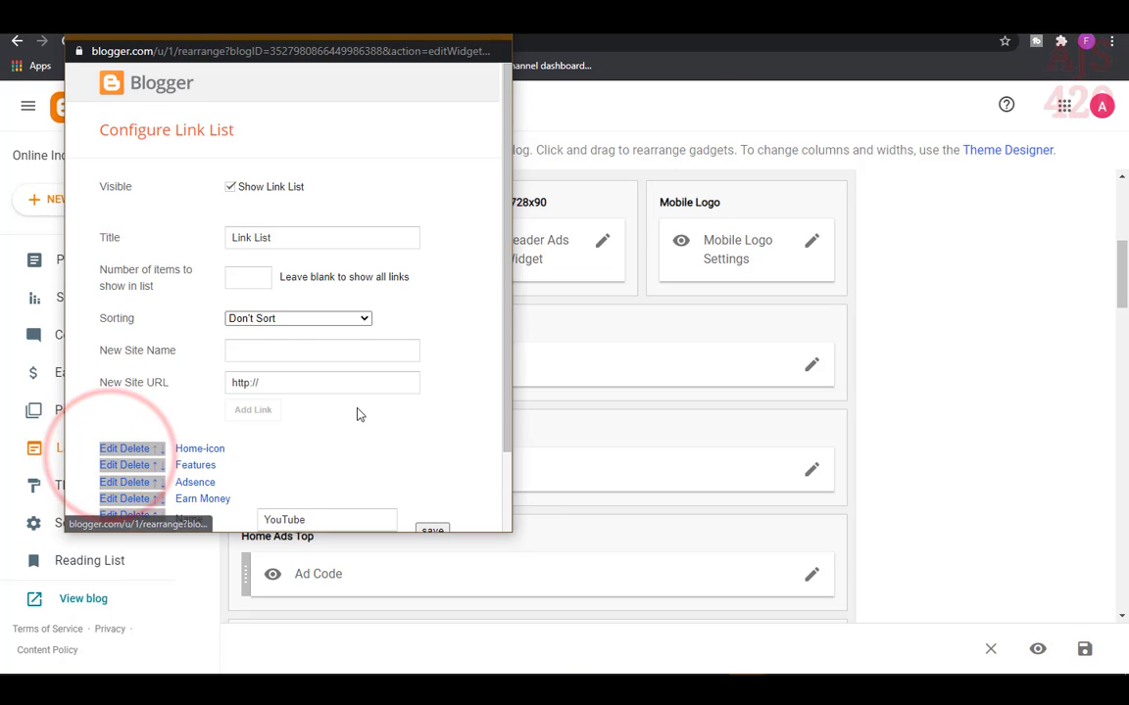
scroll(334, 392, "down", 1)
left_click(258, 447)
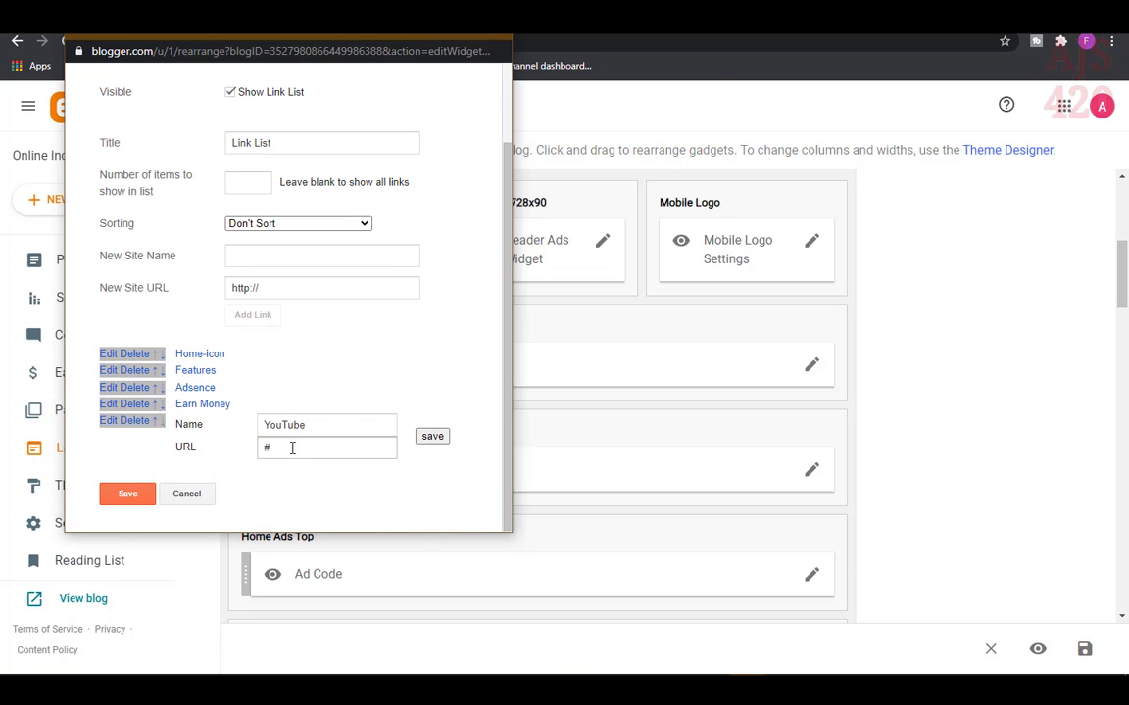
double_click(292, 447)
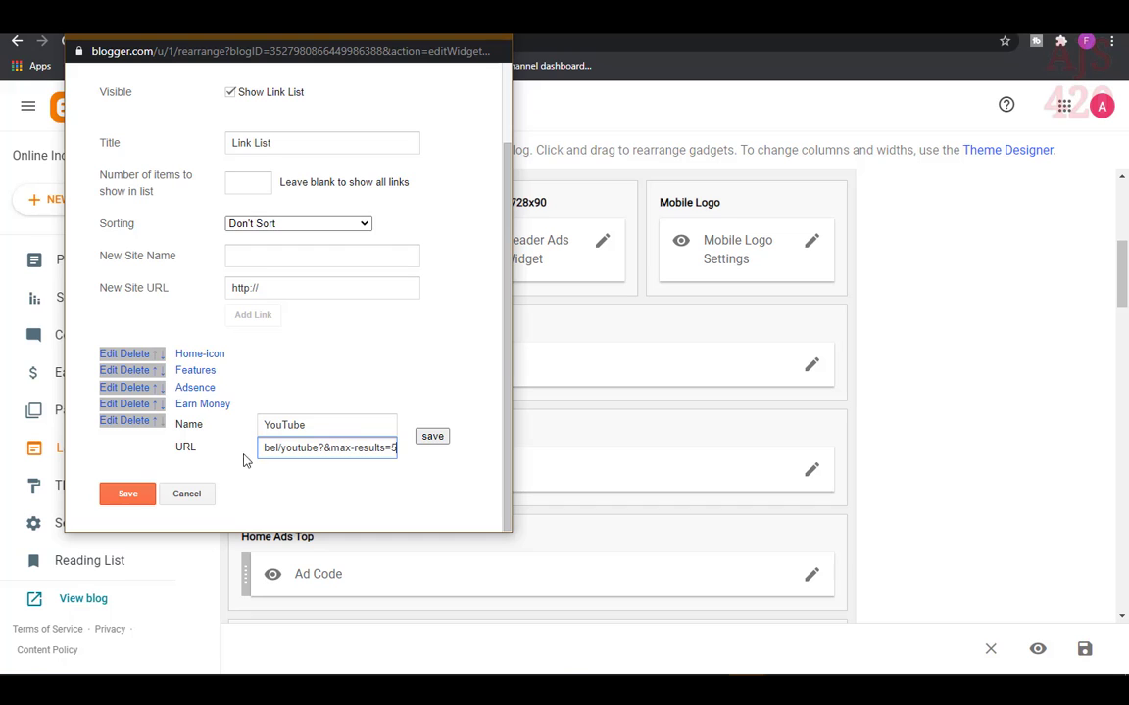
left_click(431, 438)
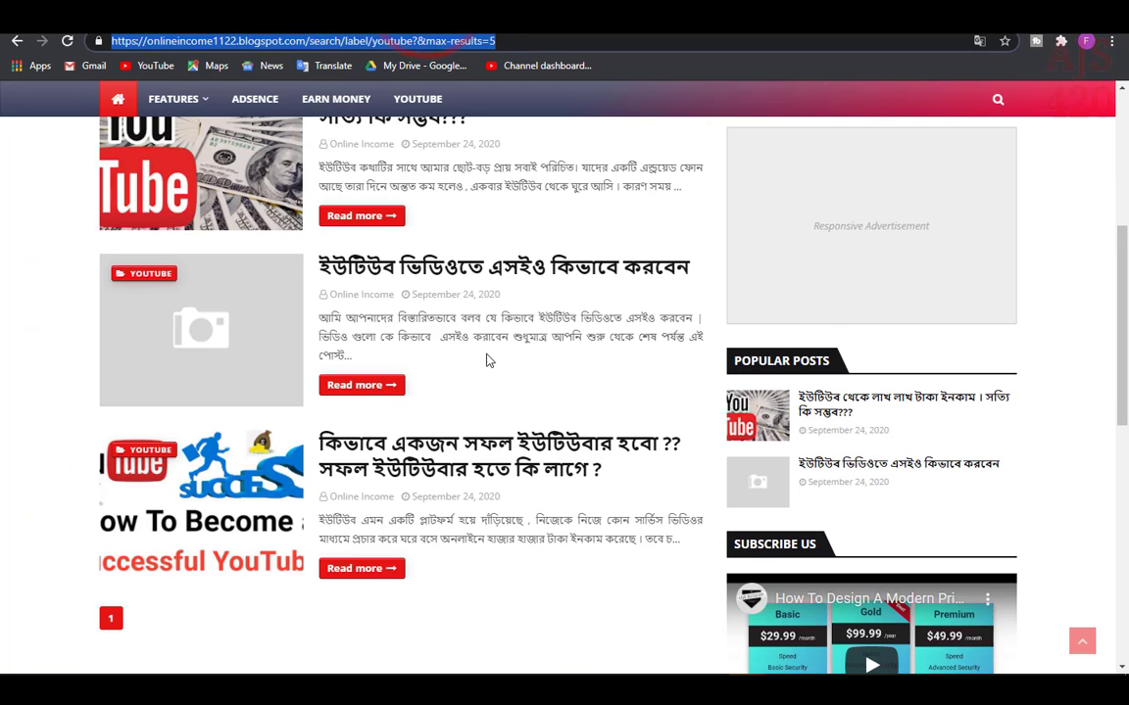
- Return to the live blog's home page and open the featured post labelled Adsence
scroll(489, 360, "up", 5)
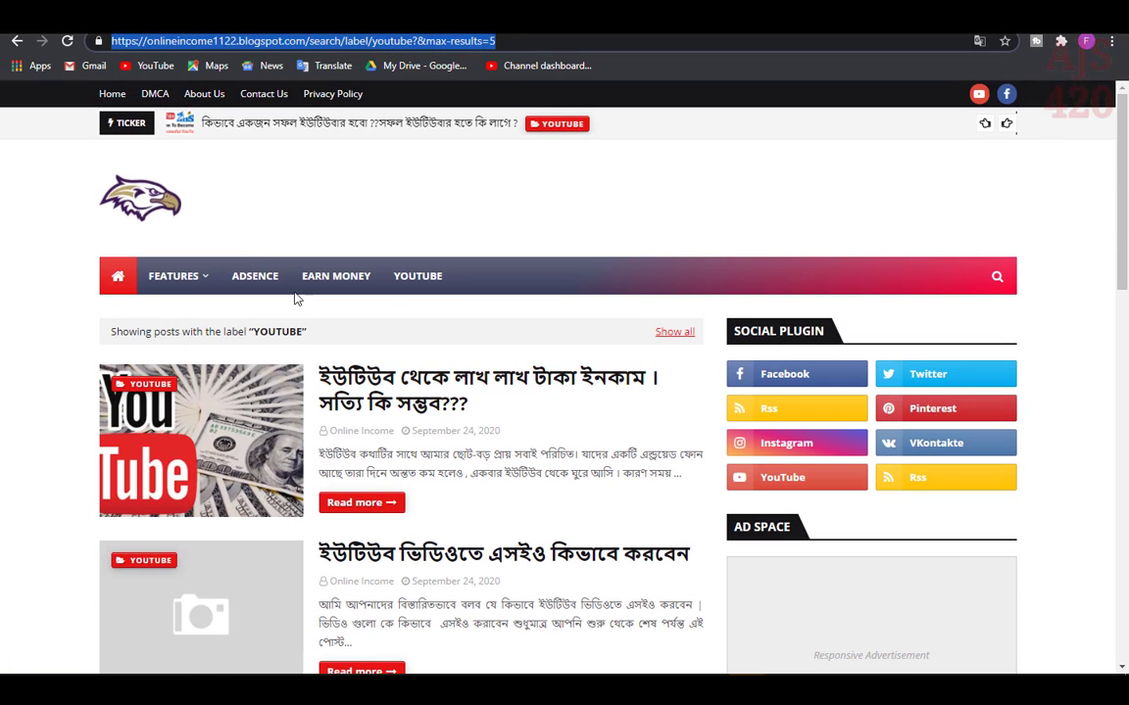
left_click(163, 212)
left_click(157, 218)
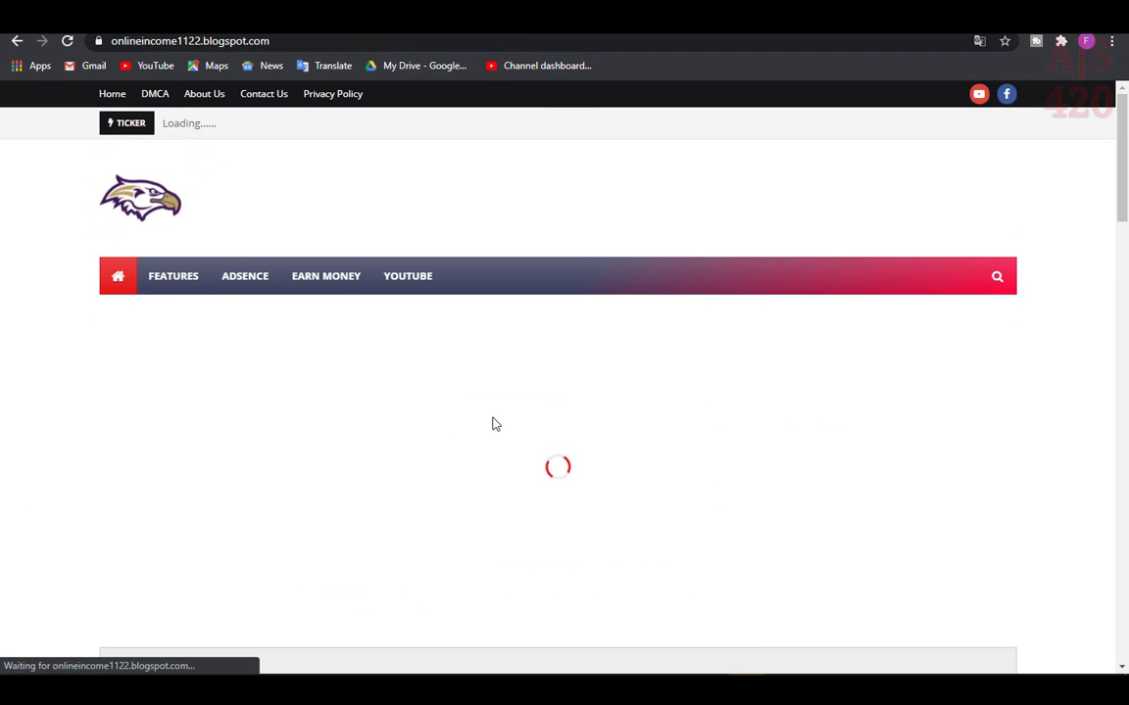
scroll(535, 404, "down", 2)
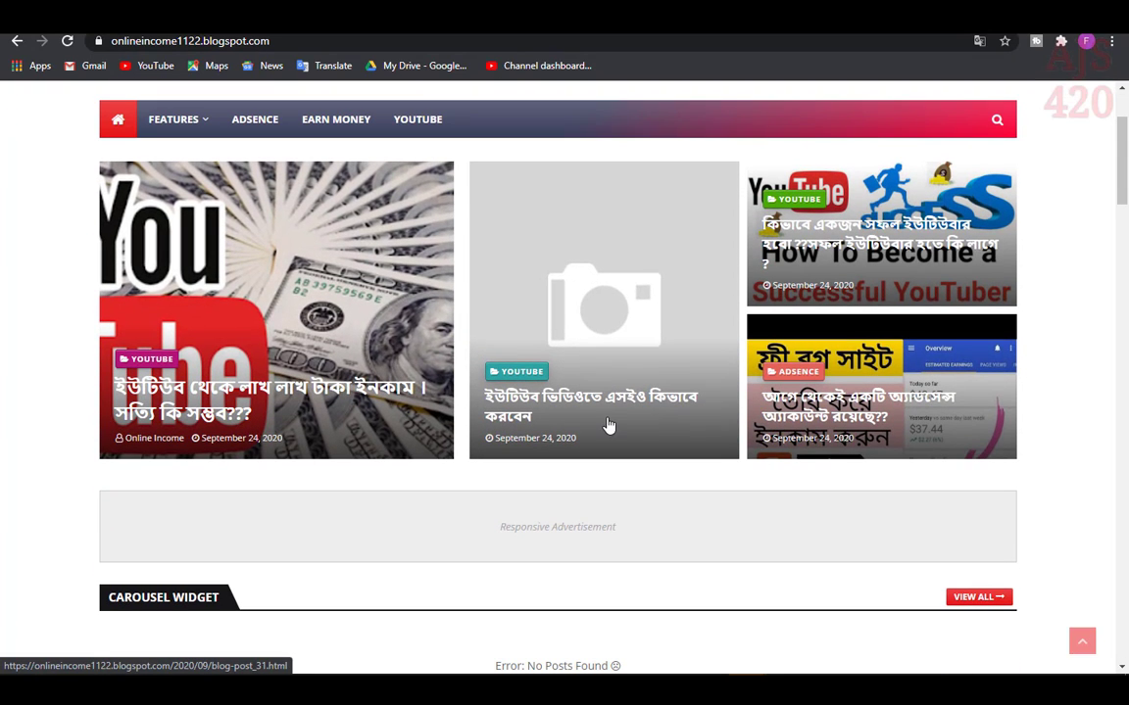
left_click(812, 404)
scroll(292, 387, "down", 1)
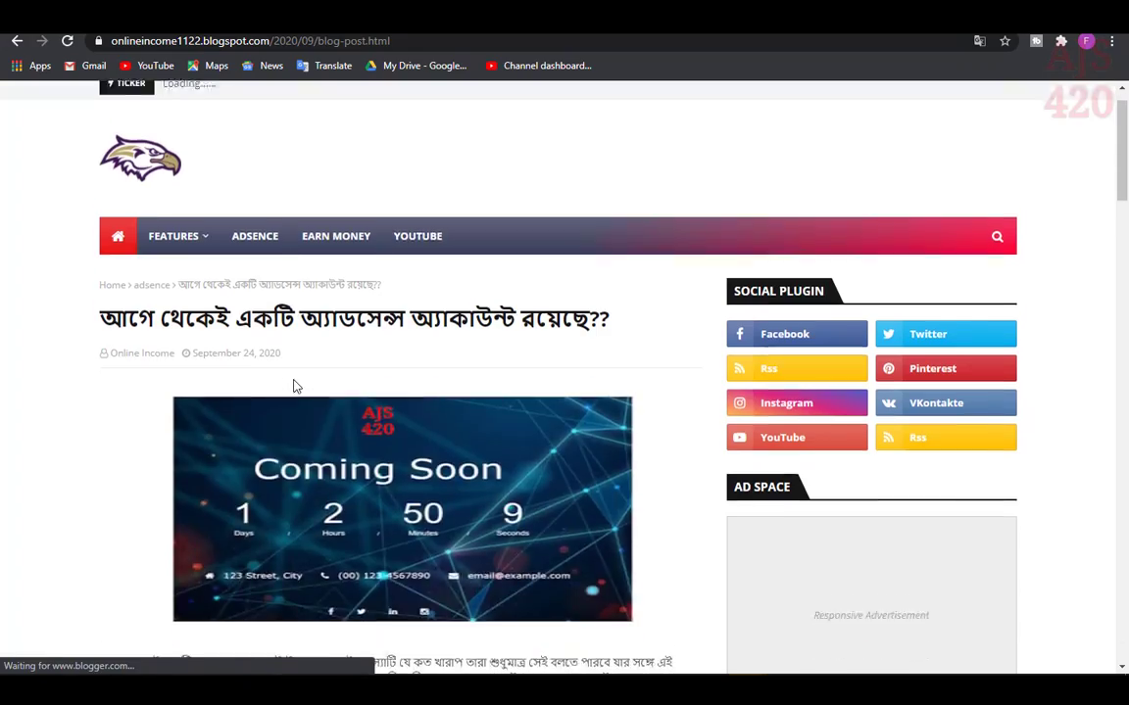
- Open the adsence label page from the tag at the end of the post
scroll(292, 387, "down", 15)
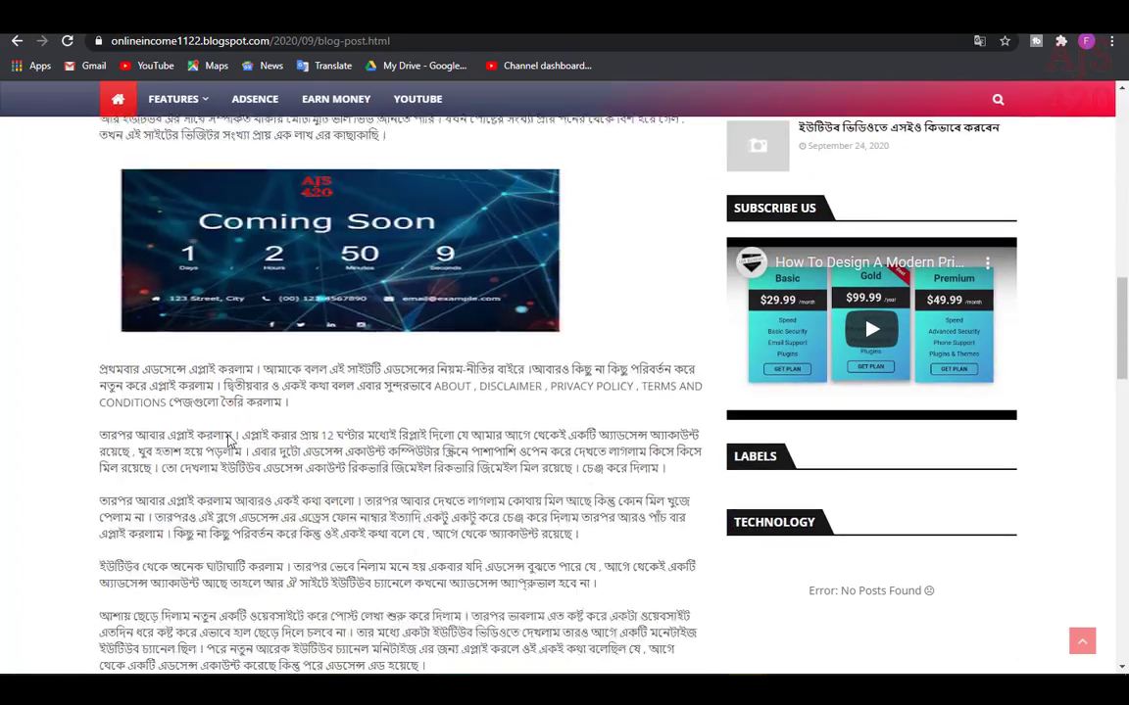
scroll(227, 441, "down", 12)
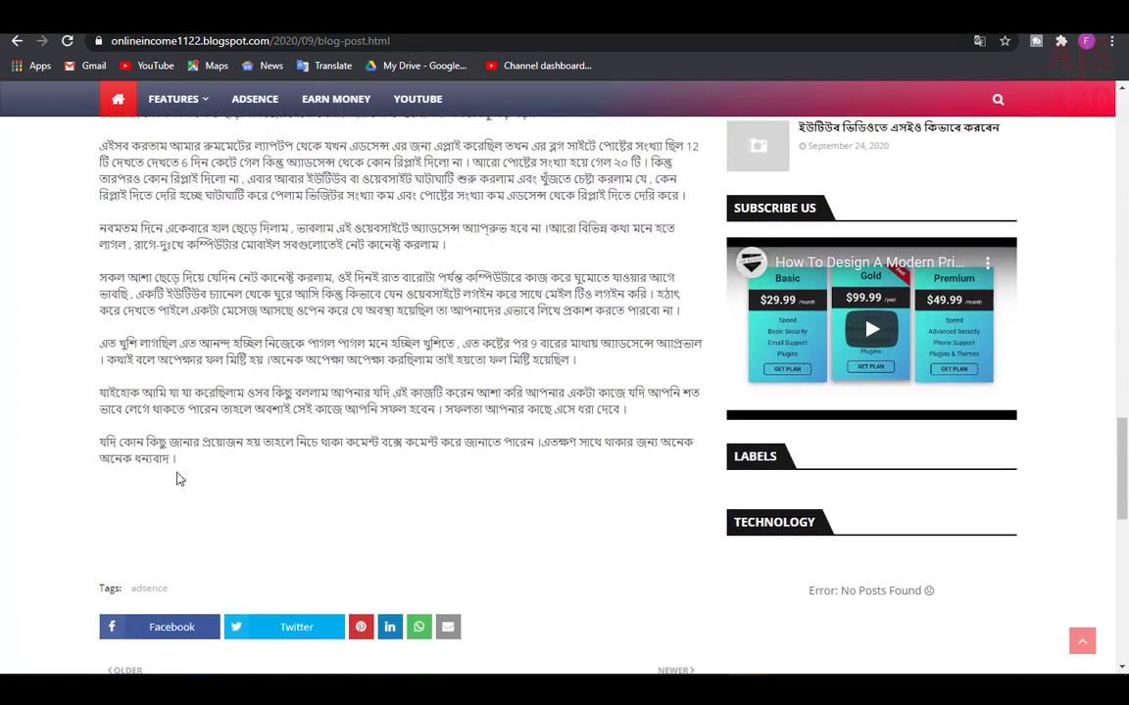
scroll(178, 478, "down", 1)
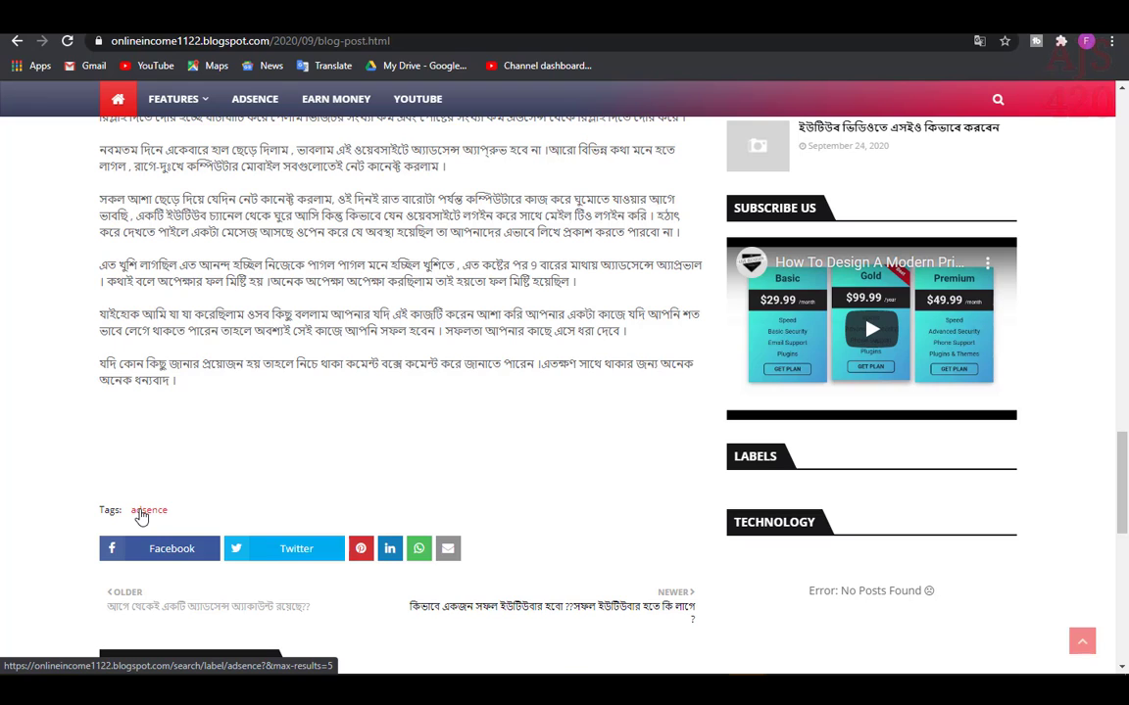
left_click(140, 514)
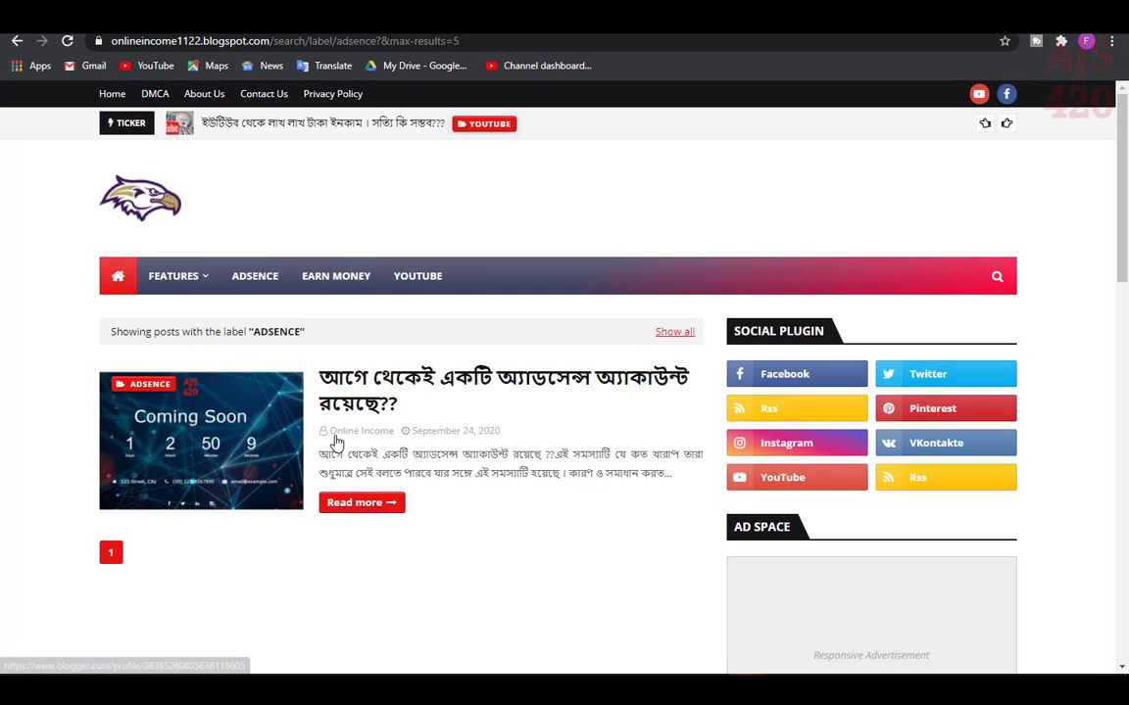
- Look over the adsence label page and copy its full URL
left_click(333, 41)
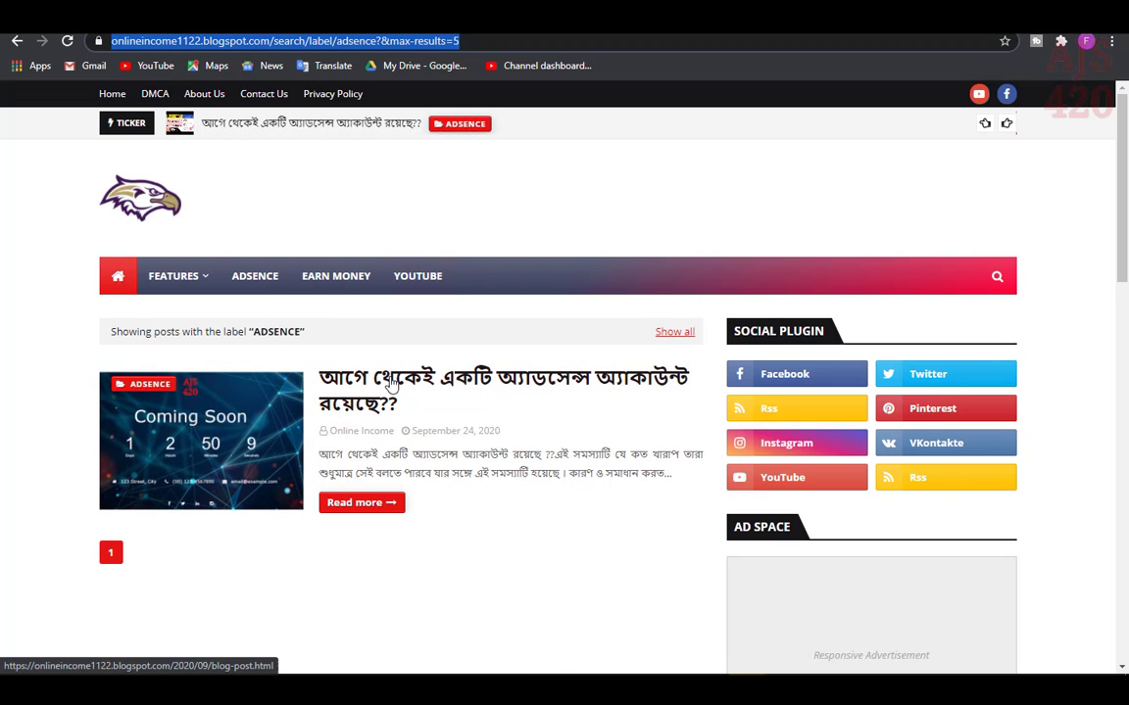
scroll(375, 390, "down", 3)
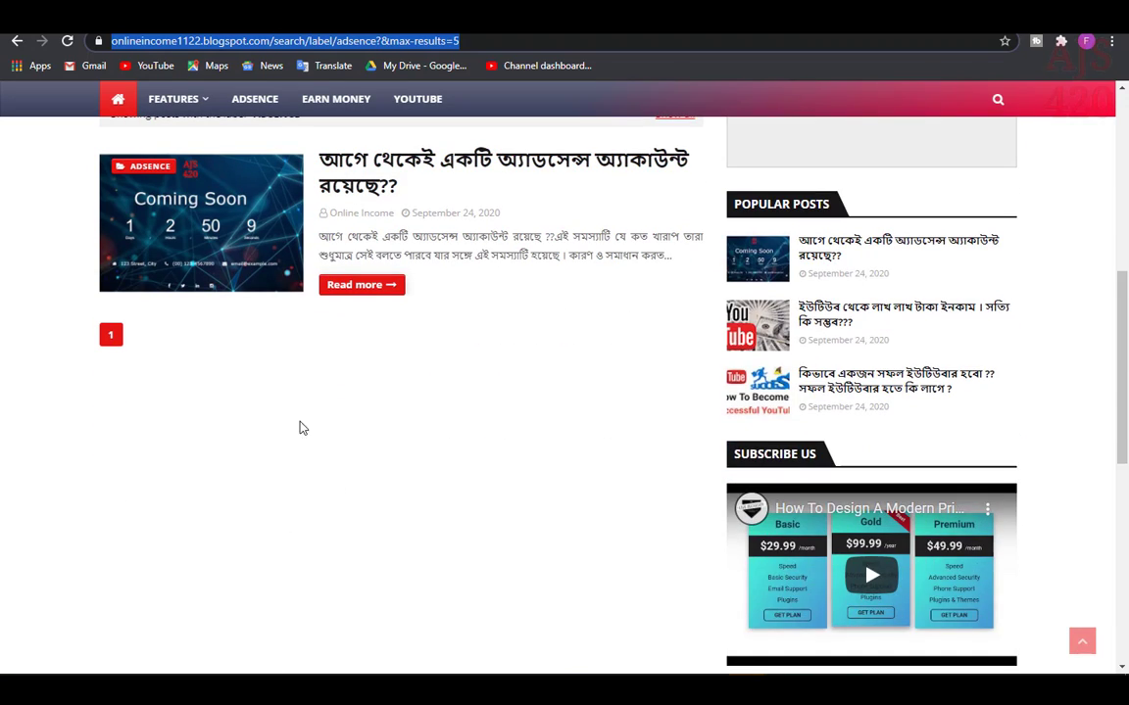
scroll(387, 179, "up", 2)
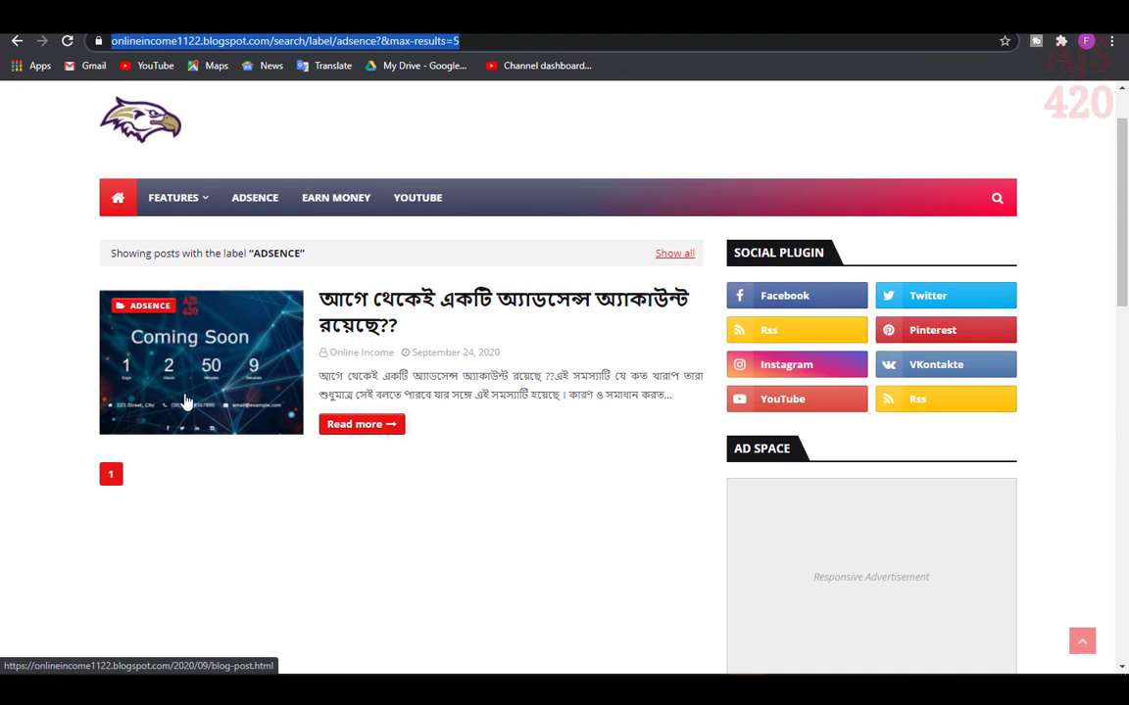
left_click(359, 41)
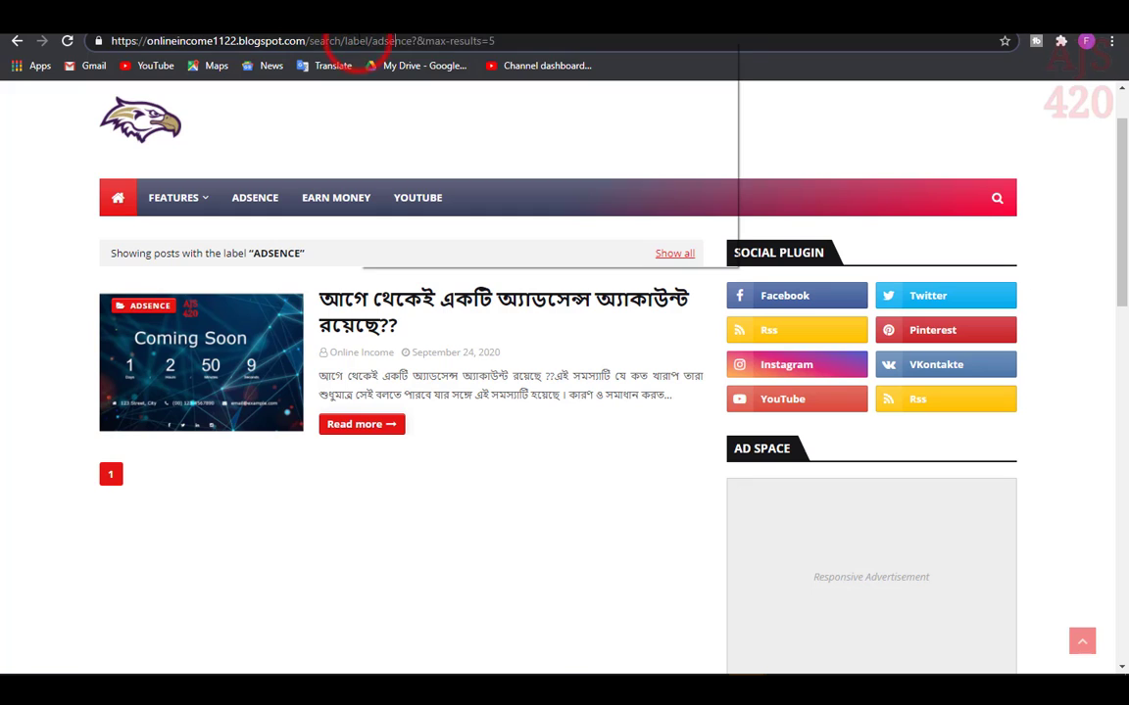
right_click(360, 41)
left_click(396, 119)
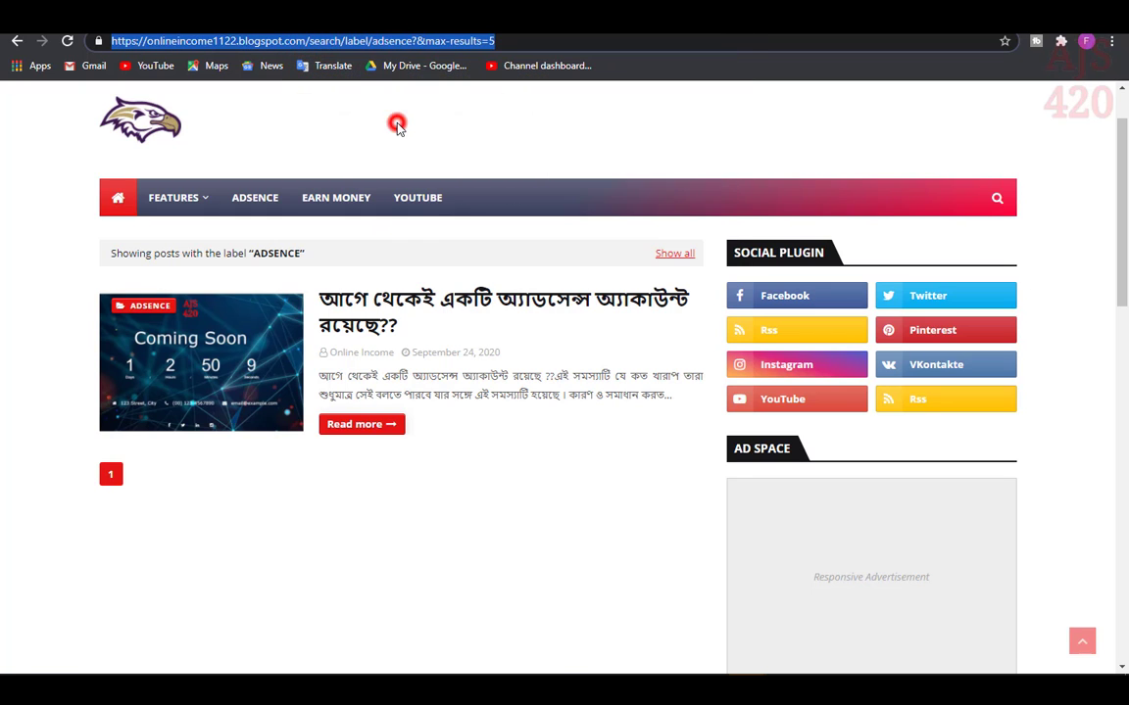
- In the main menu's Link List gadget, replace the Adsence link's URL with the copied adsence label page address, then save the gadget and layout
key("ctrl+Tab")
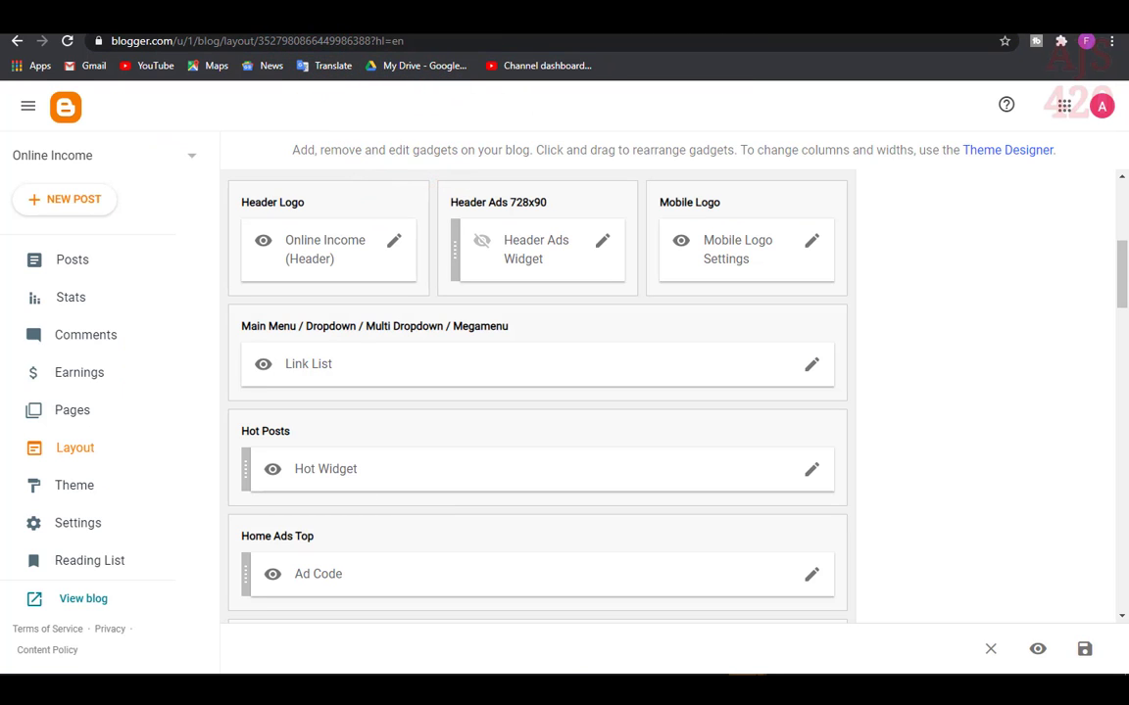
left_click(806, 630)
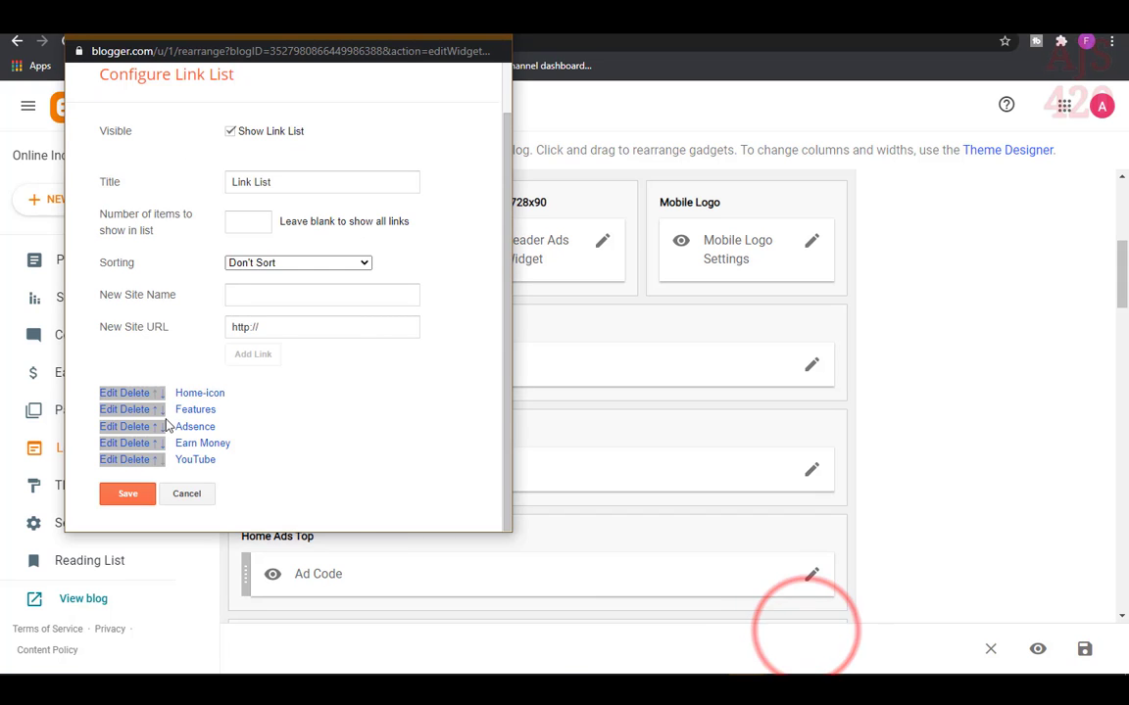
left_click(114, 428)
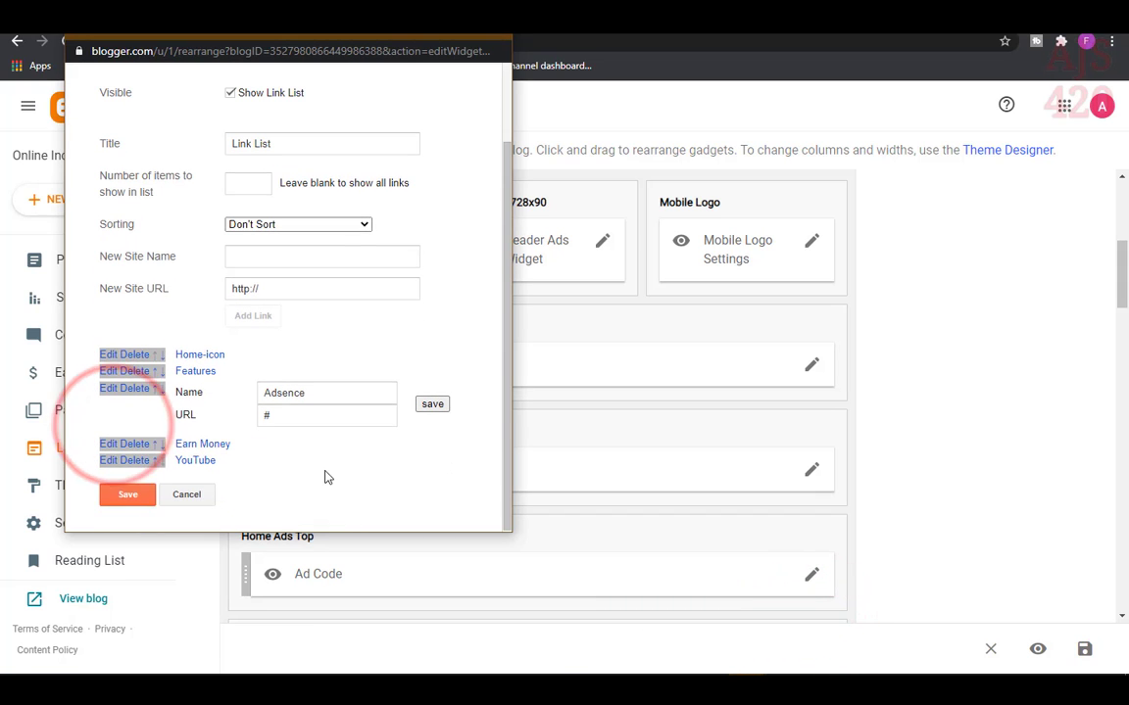
double_click(284, 416)
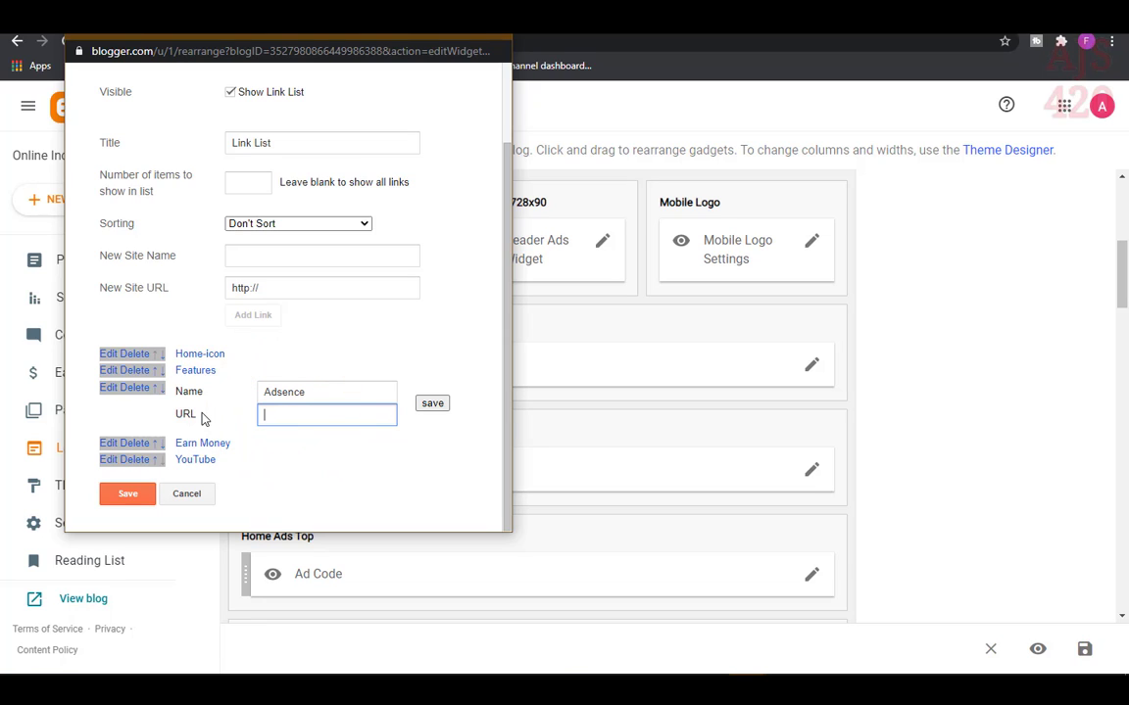
left_click(426, 406)
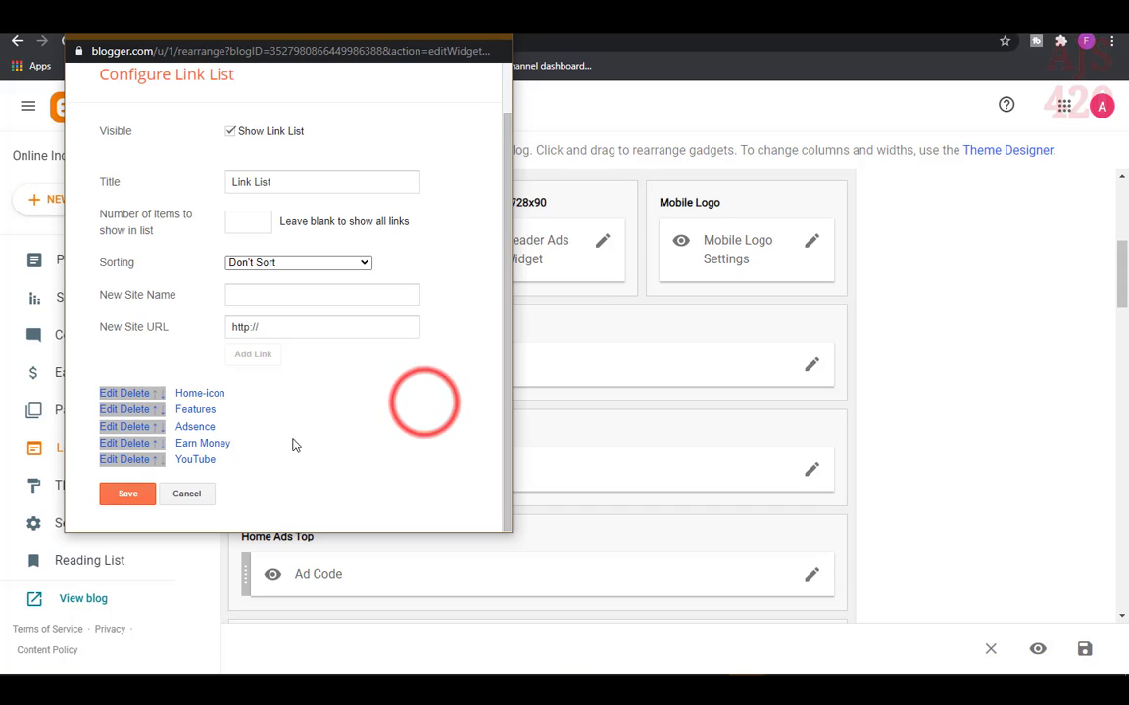
left_click(125, 495)
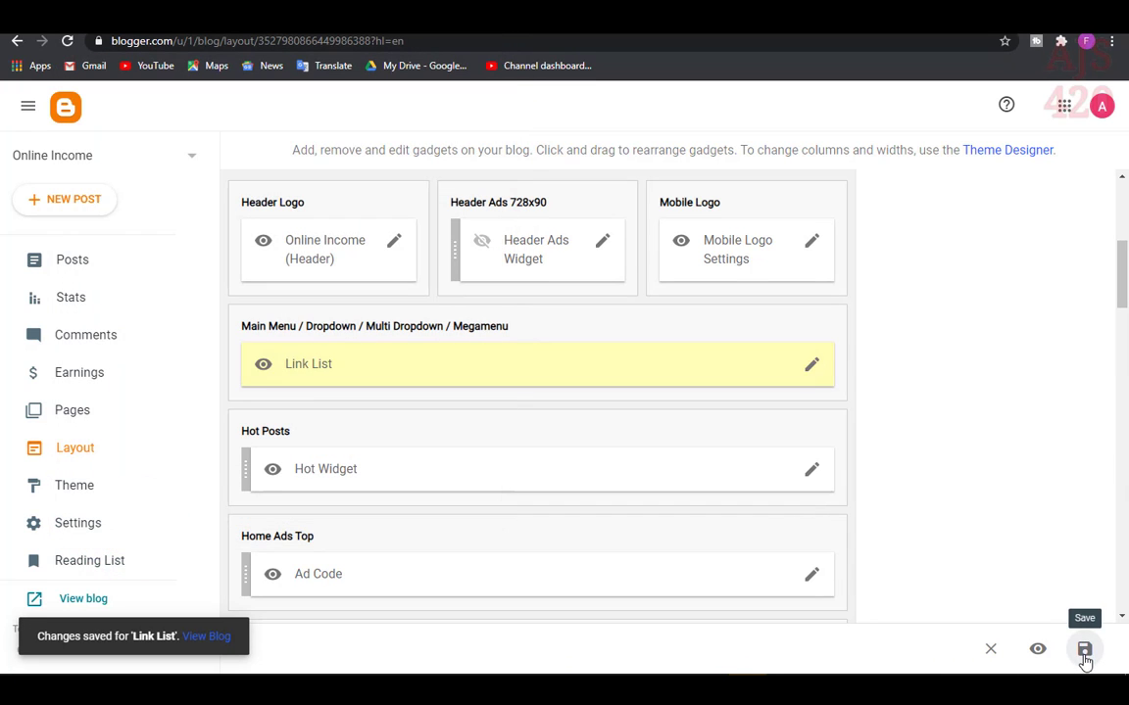
left_click(1084, 650)
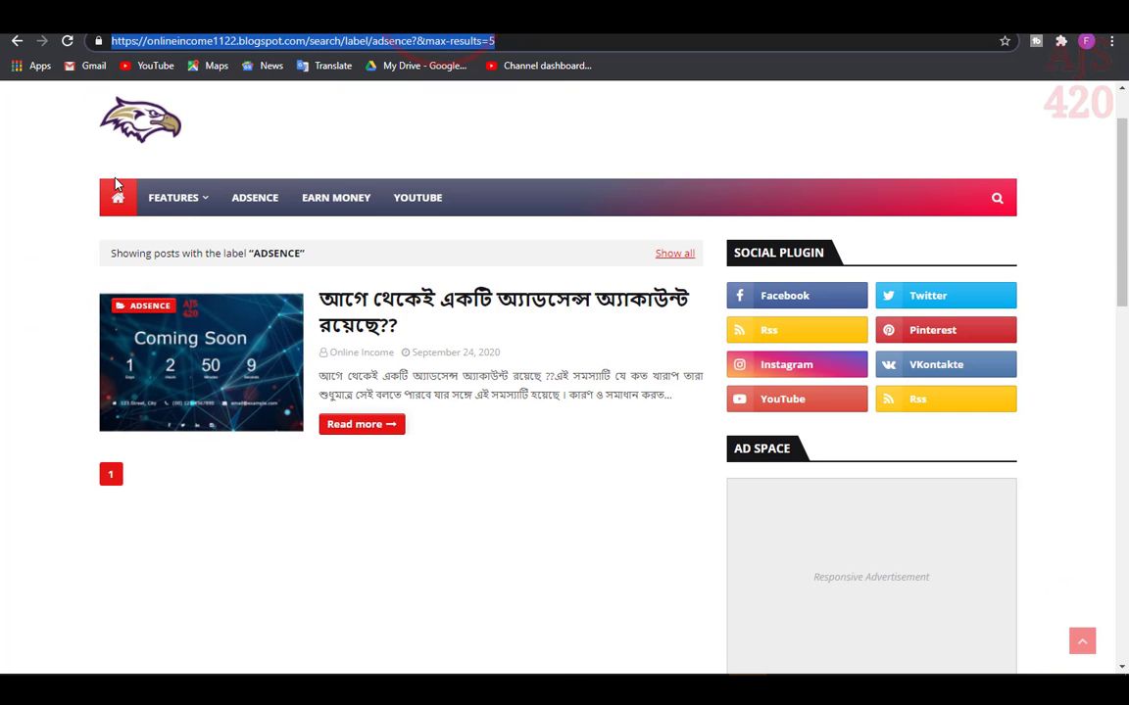
- On the live blog, reload the home page and test the Adsence, YouTube and Earn Money main menu links
left_click(117, 199)
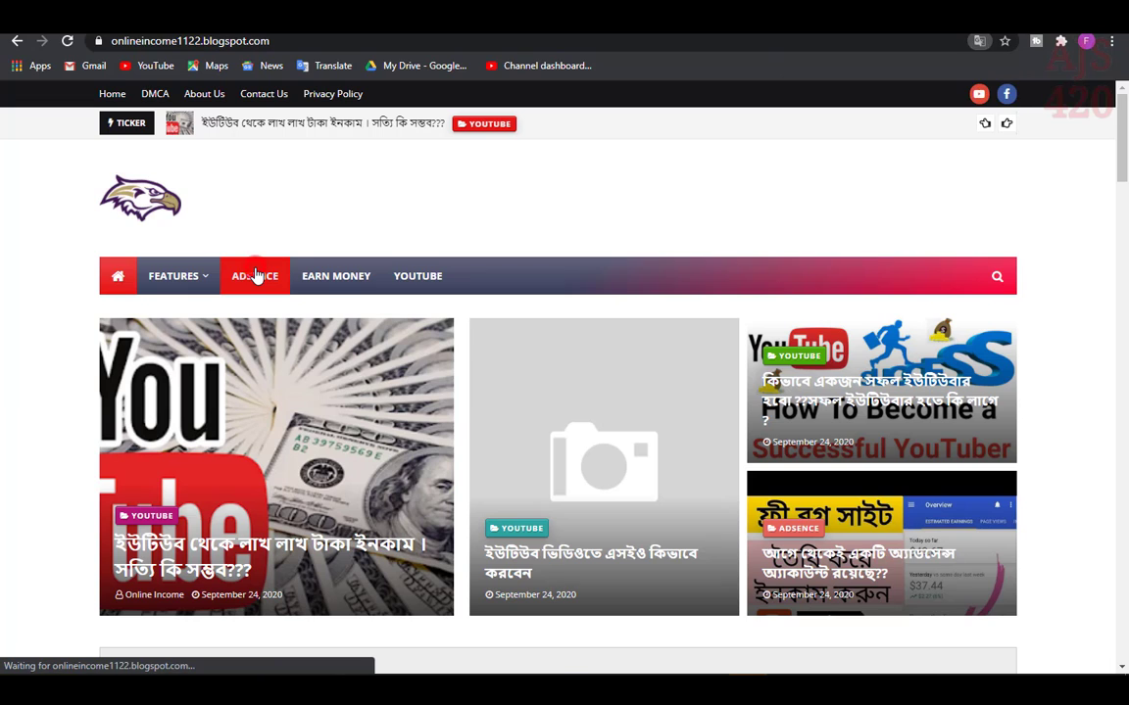
left_click(255, 276)
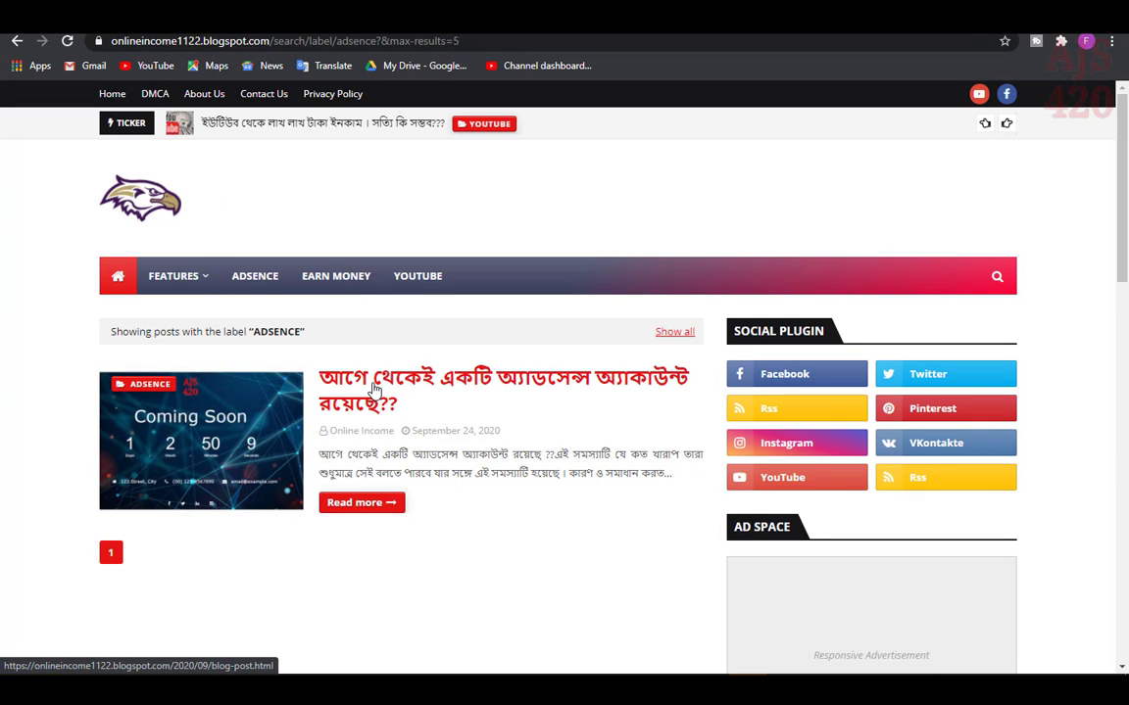
left_click(427, 277)
scroll(382, 323, "down", 2)
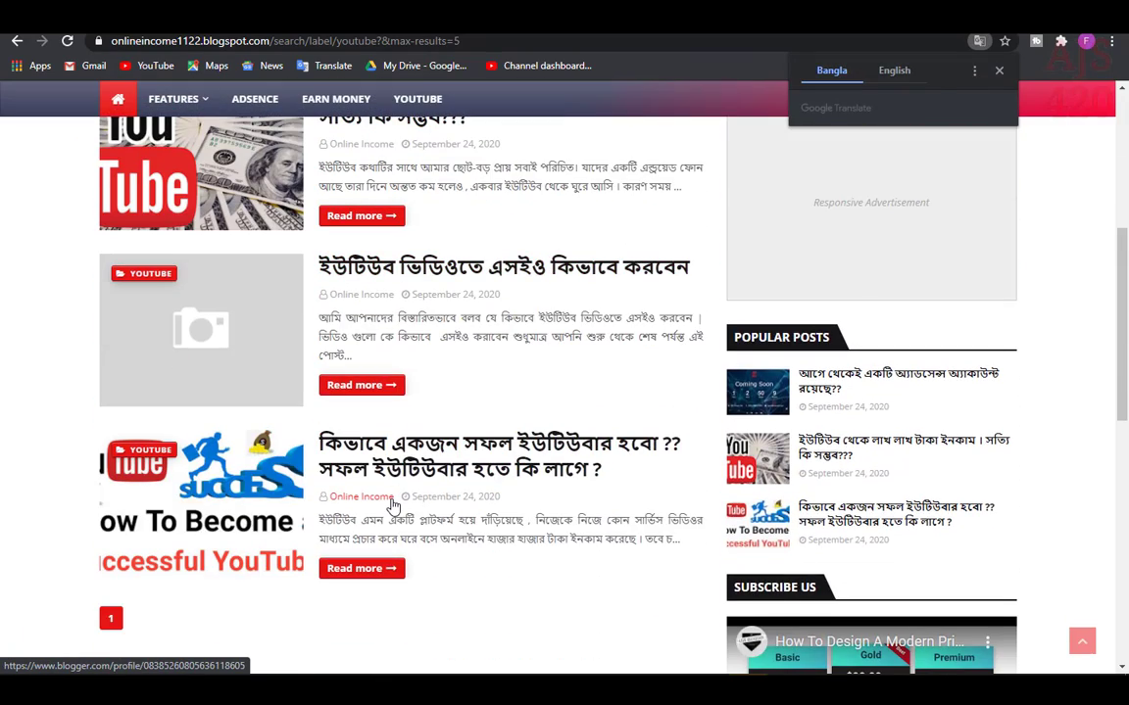
scroll(392, 506, "up", 3)
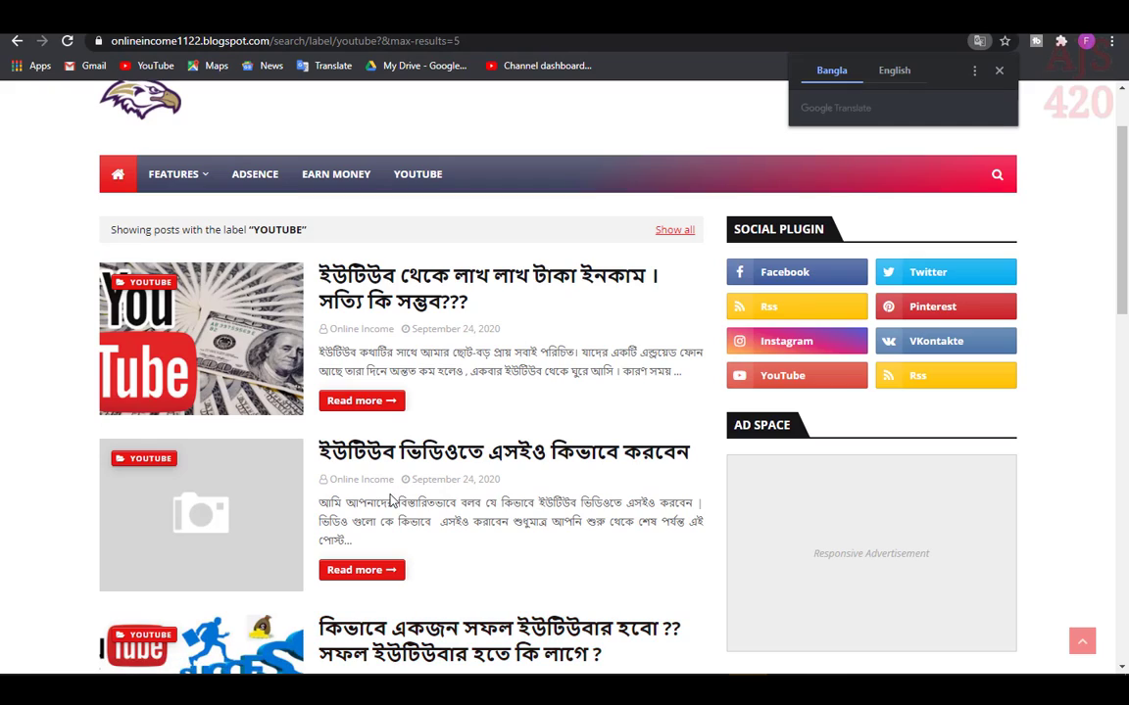
left_click(330, 185)
left_click(332, 273)
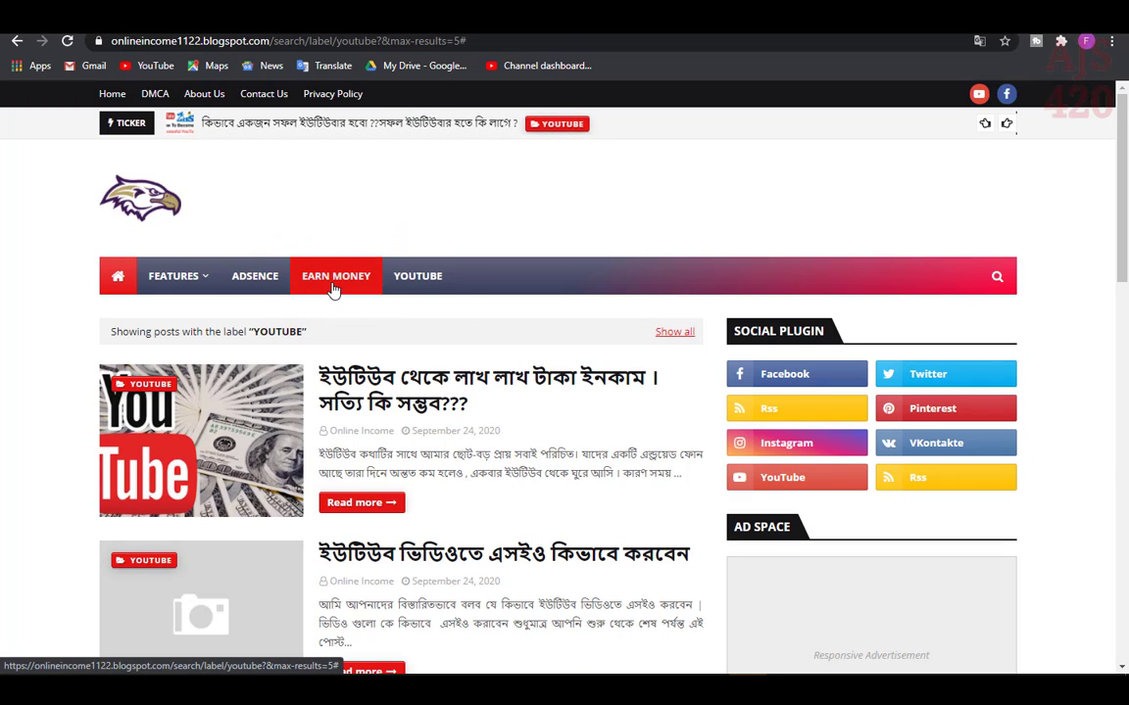
- Open the first post on the YouTube label page, follow its youtube tag and copy the label page's URL
left_click(368, 370)
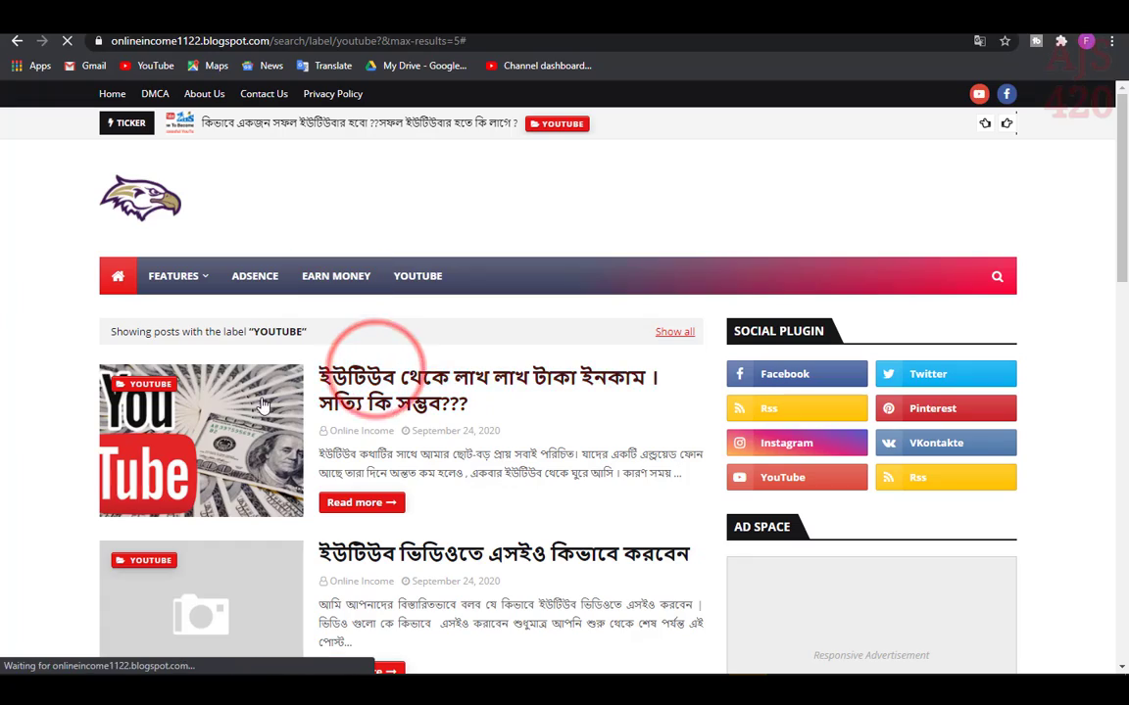
scroll(269, 396, "down", 15)
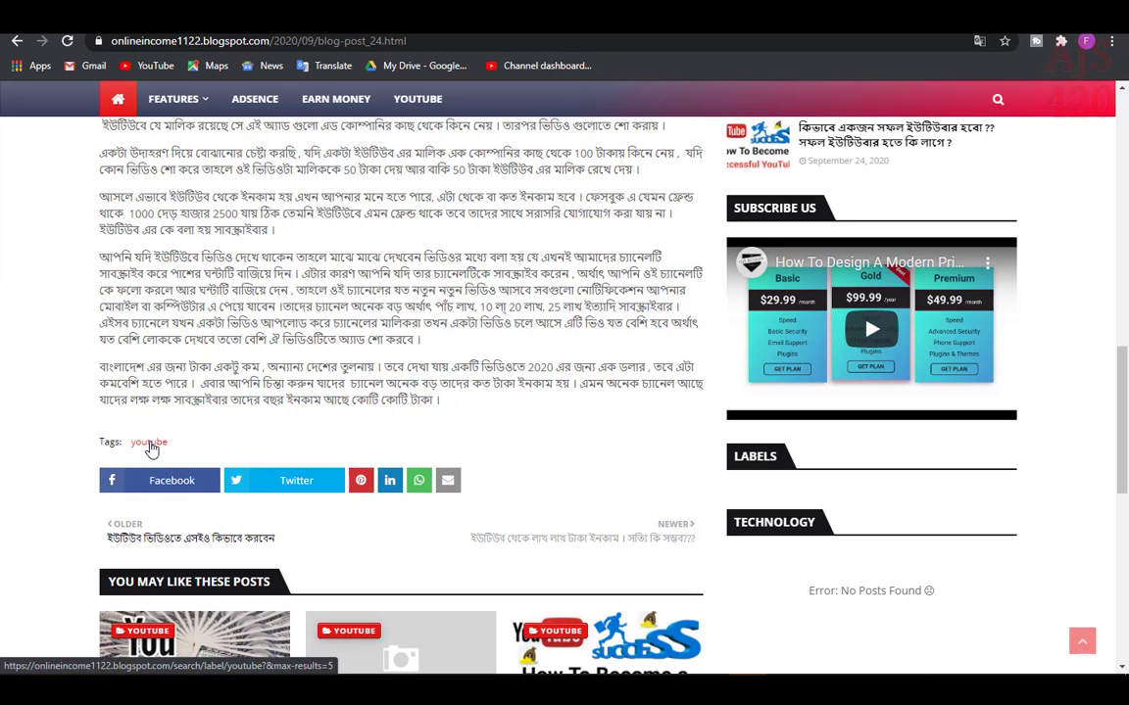
left_click(147, 446)
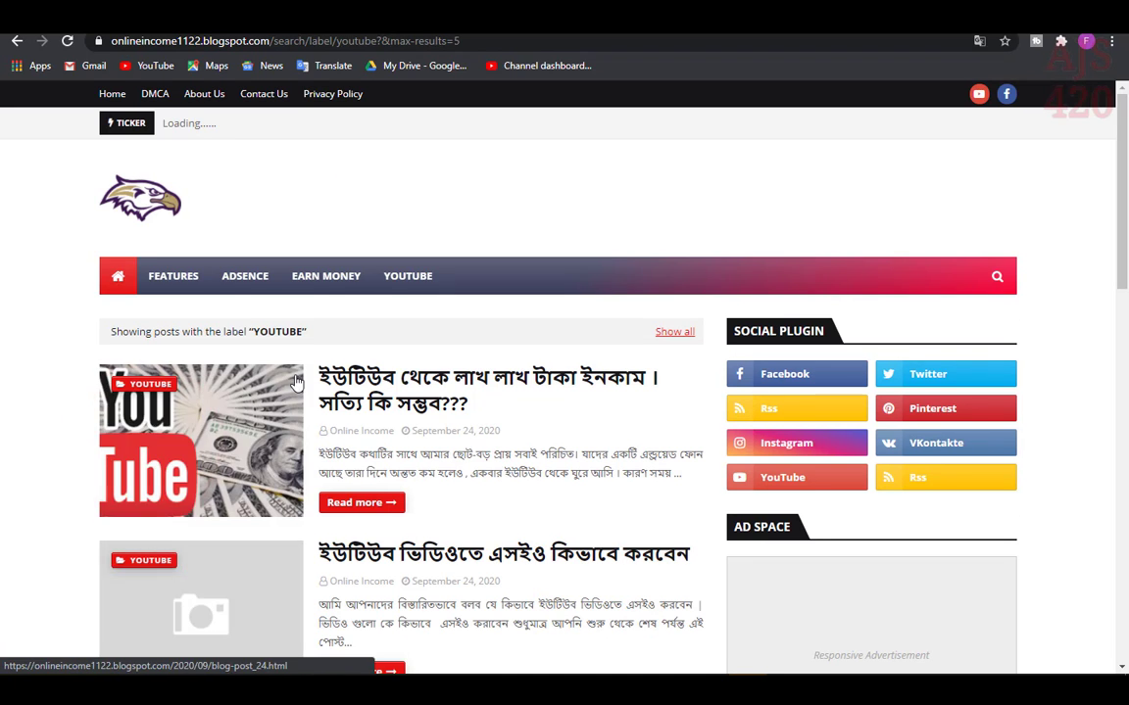
left_click(284, 41)
right_click(273, 44)
left_click(303, 124)
- In the main menu's Link List gadget, clear the Earn Money link's URL, remove that link, and save the gadget and layout
key("ctrl+Tab")
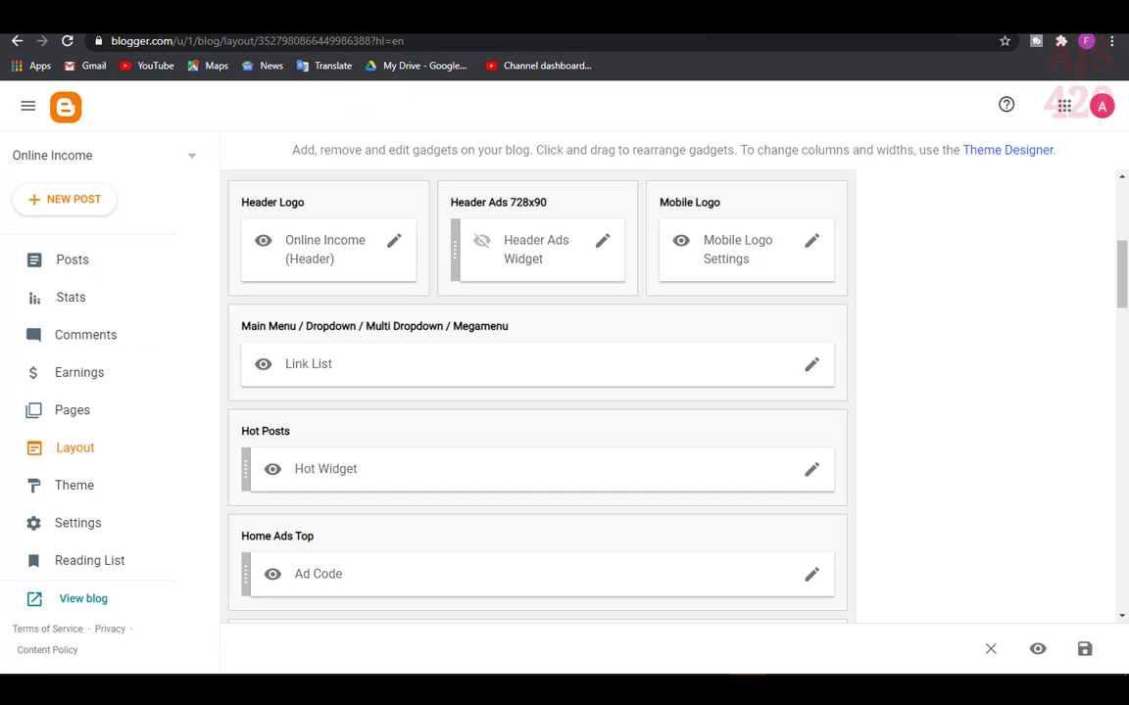
left_click(813, 366)
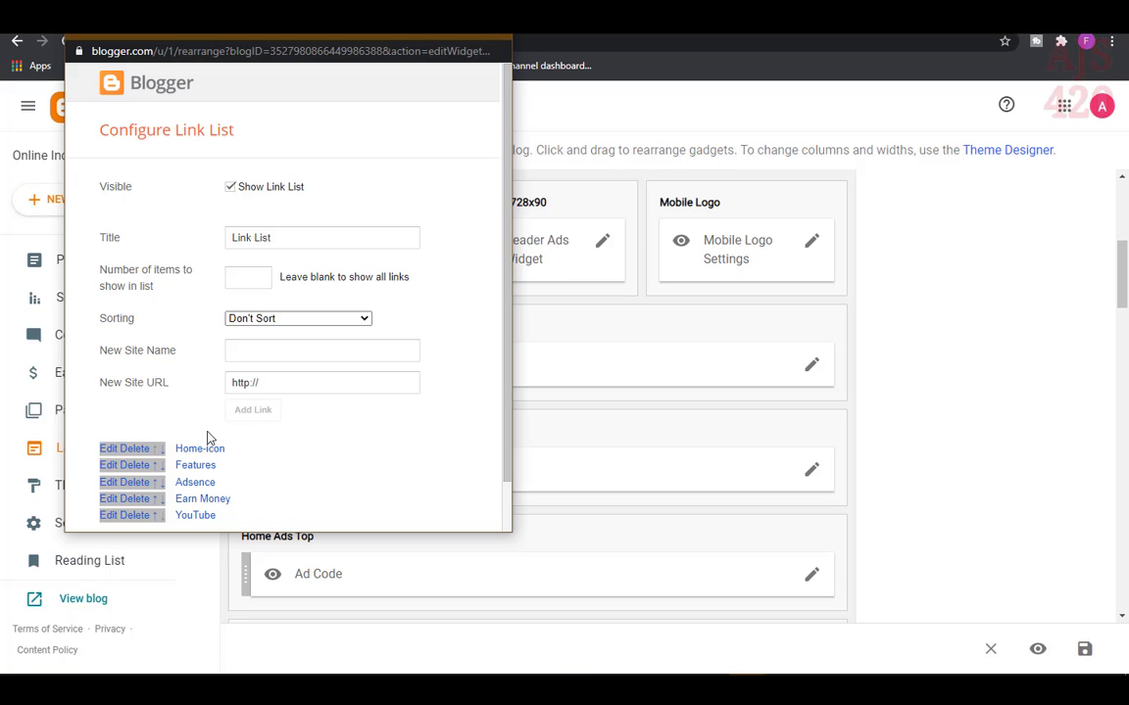
scroll(207, 438, "down", 1)
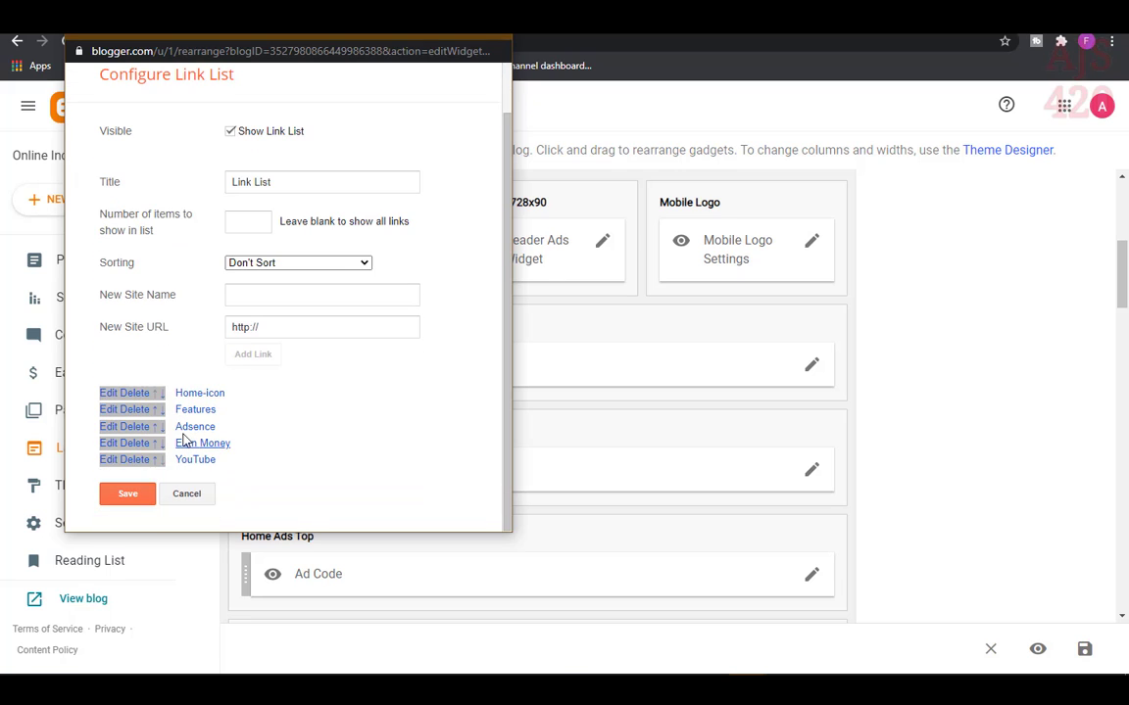
left_click(111, 448)
scroll(101, 454, "down", 1)
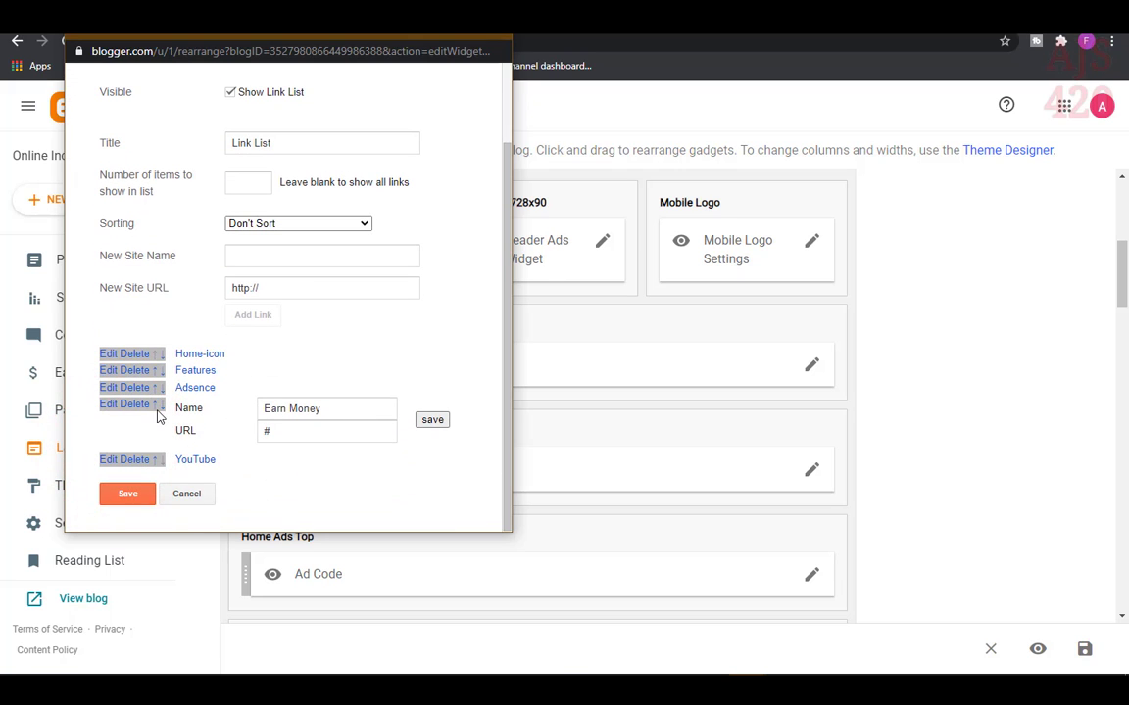
double_click(272, 431)
key("BackSpace")
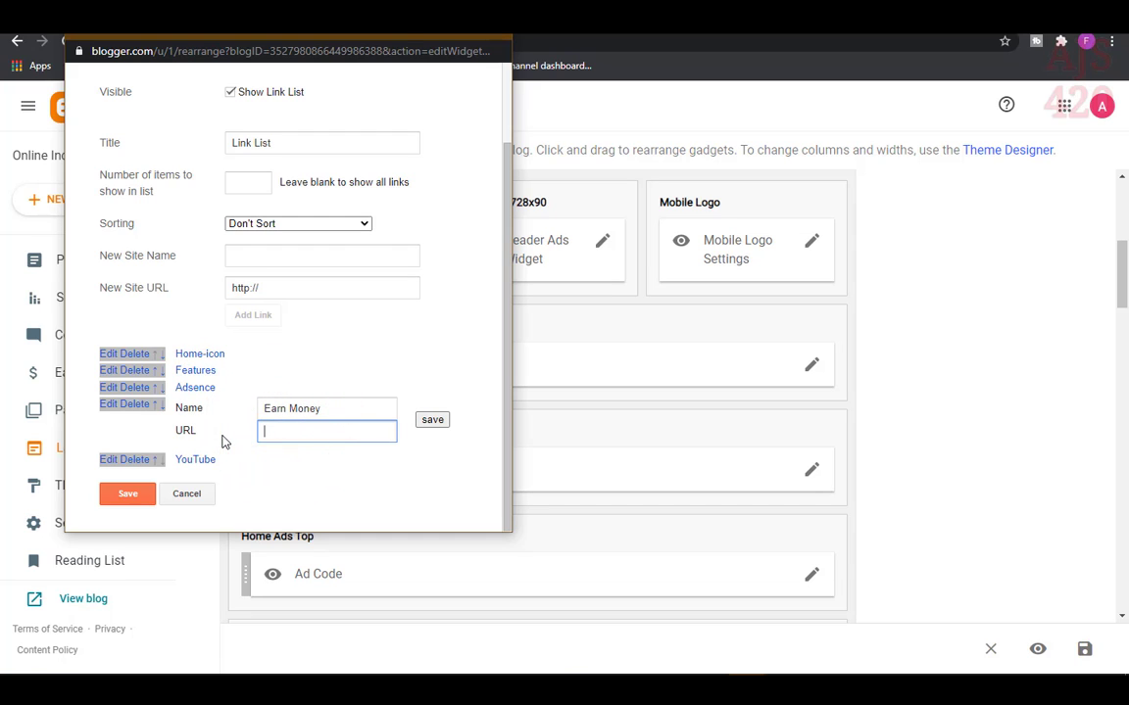
left_click(431, 421)
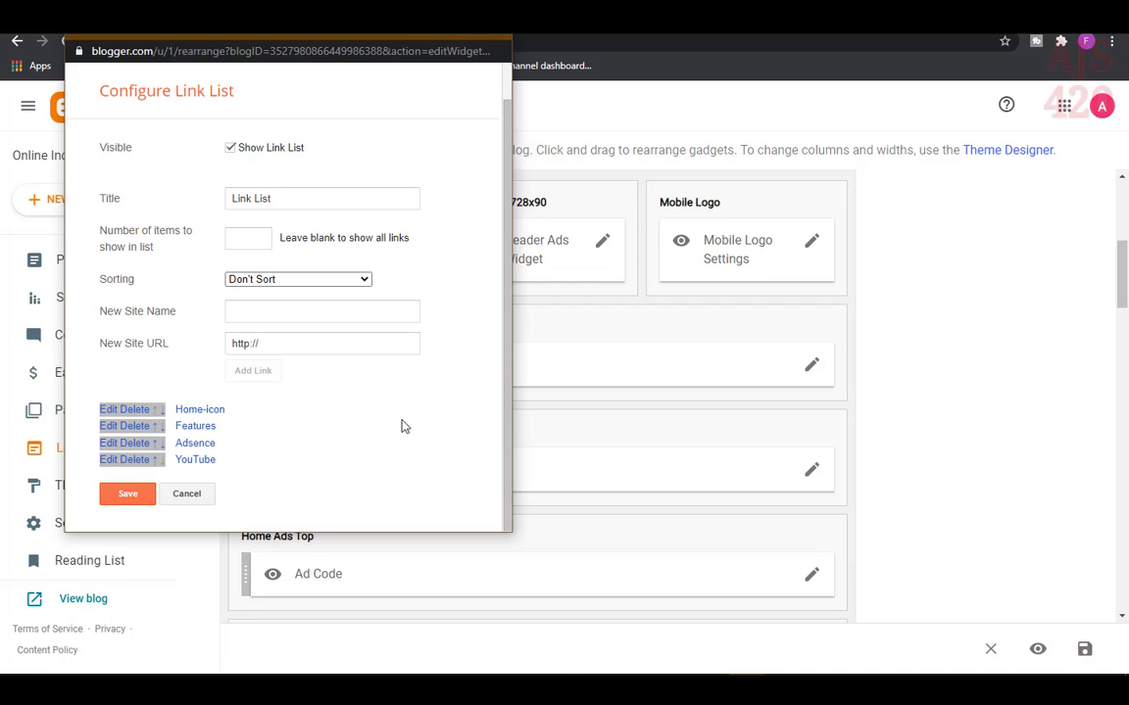
left_click(120, 493)
left_click(1083, 650)
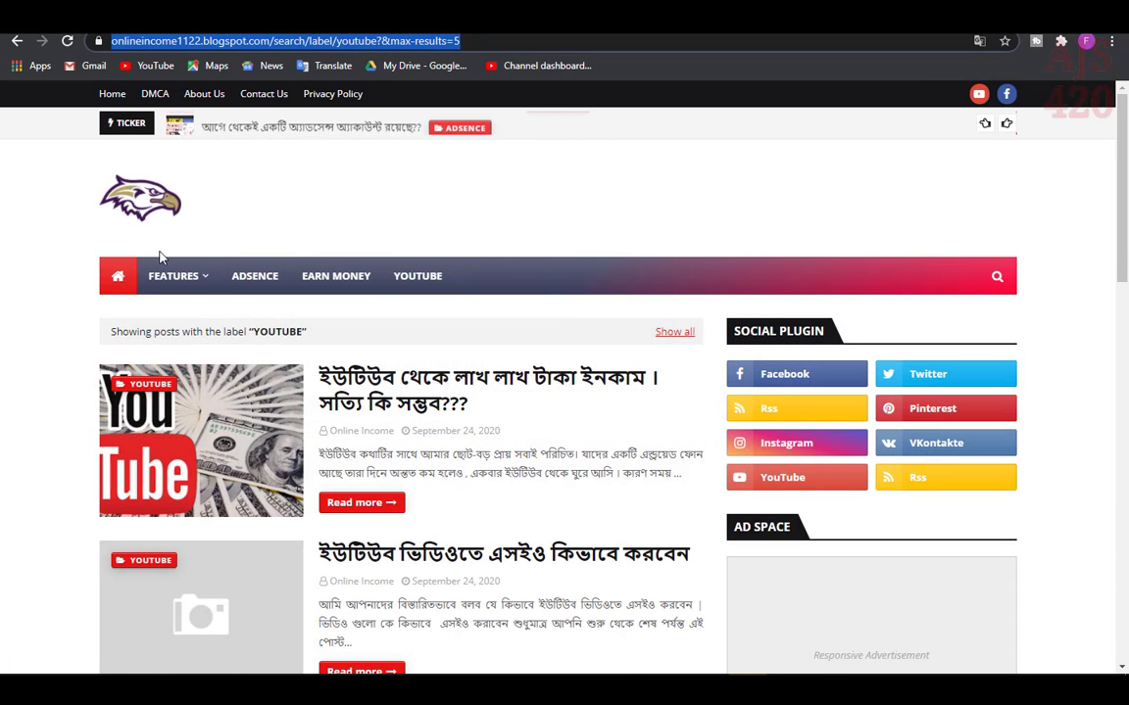
- Check the updated main menu on the live home page and compare its featured post block with the layout's Hot Posts section
mouse_move(440, 283)
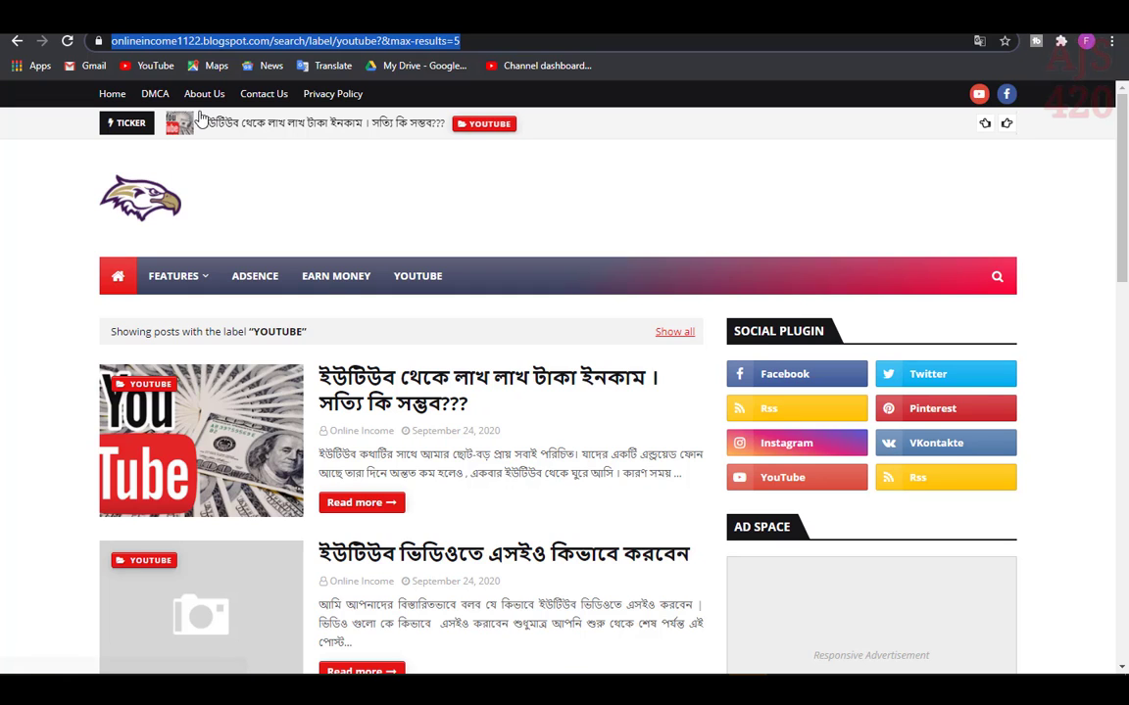
left_click(162, 184)
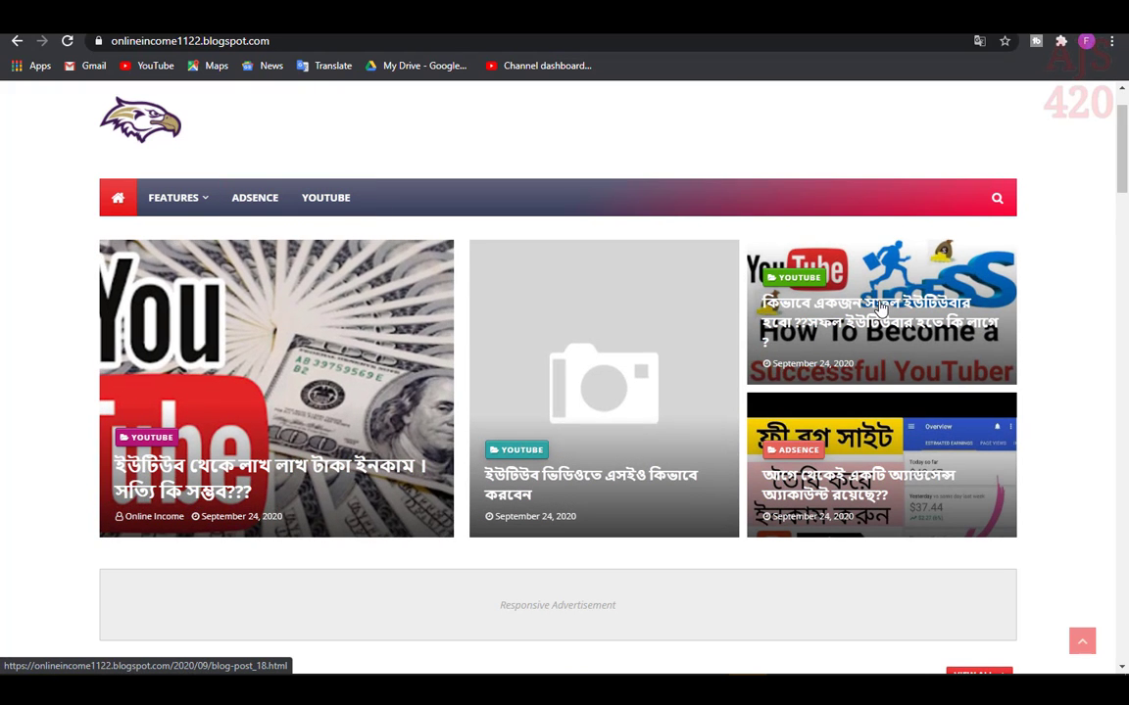
key("ctrl+Tab")
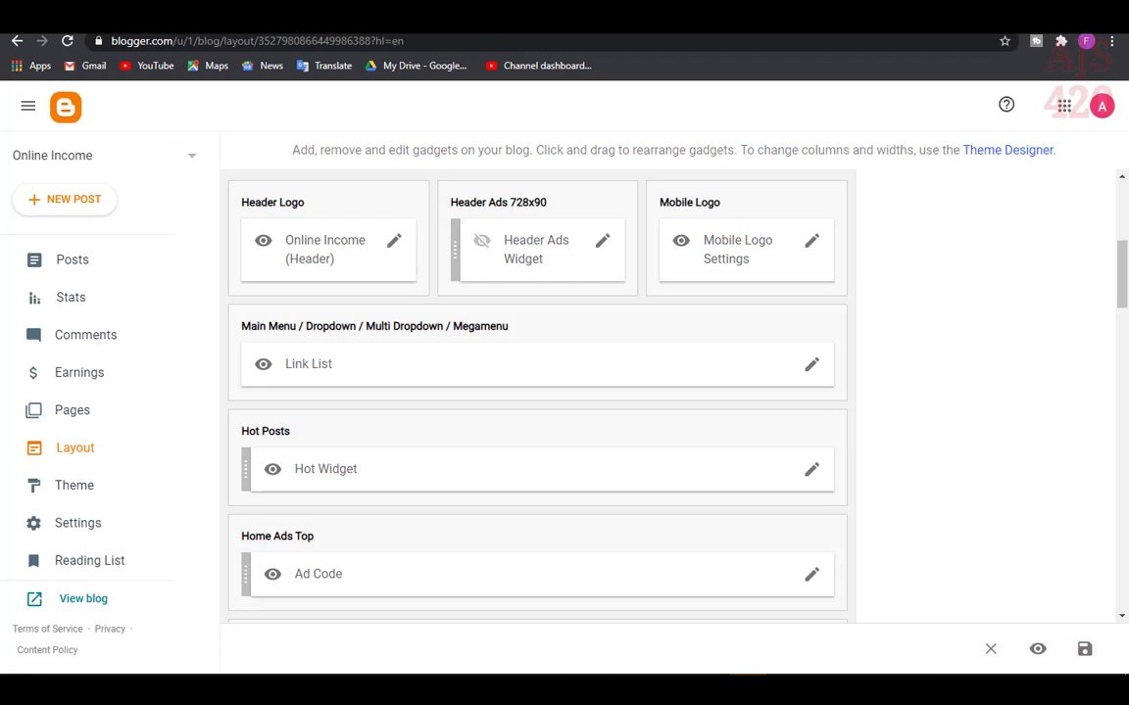
left_click(240, 329)
scroll(266, 352, "down", 1)
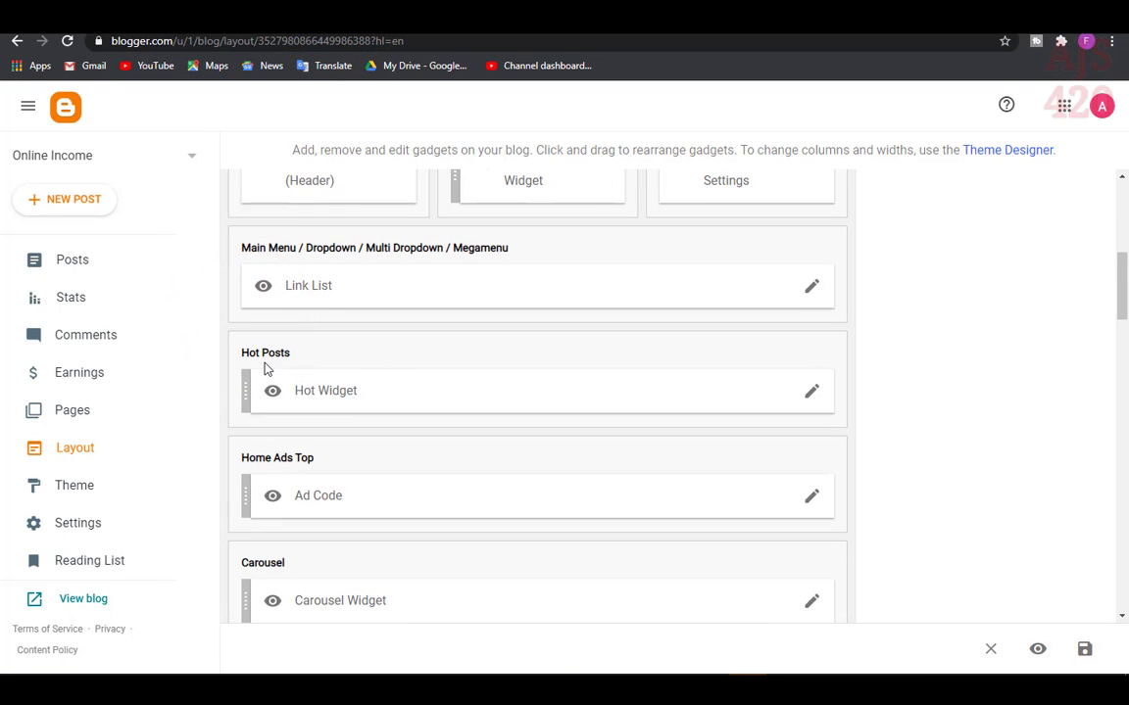
key("ctrl+Tab")
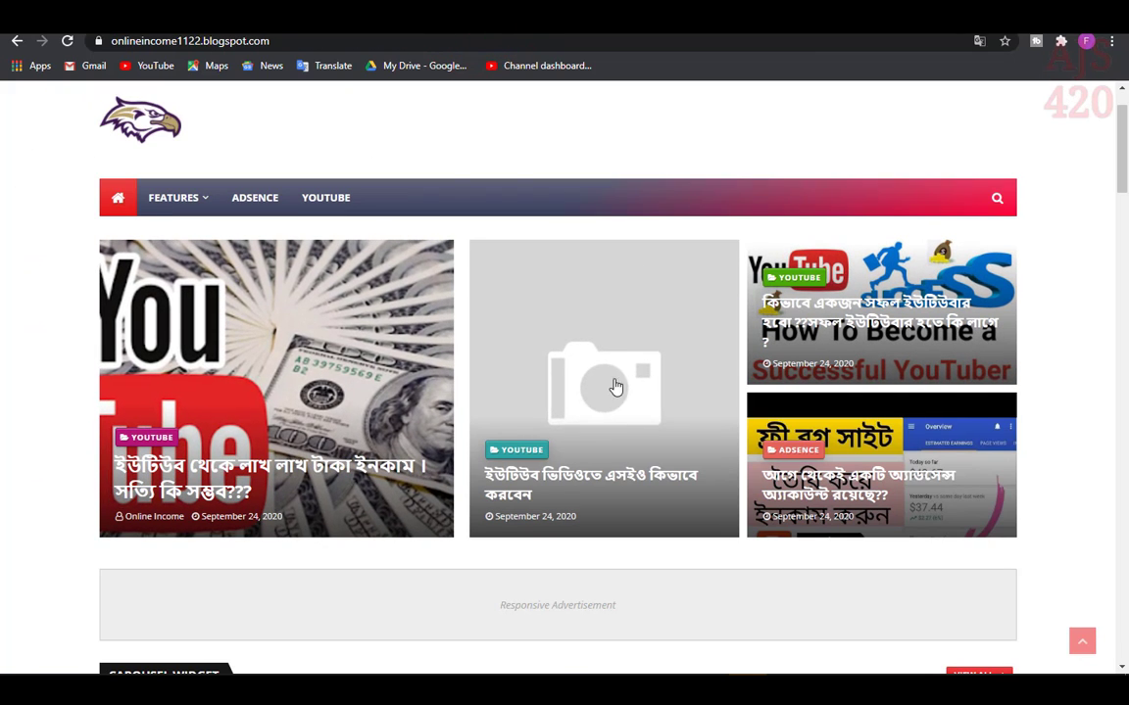
key("ctrl+shift+Tab")
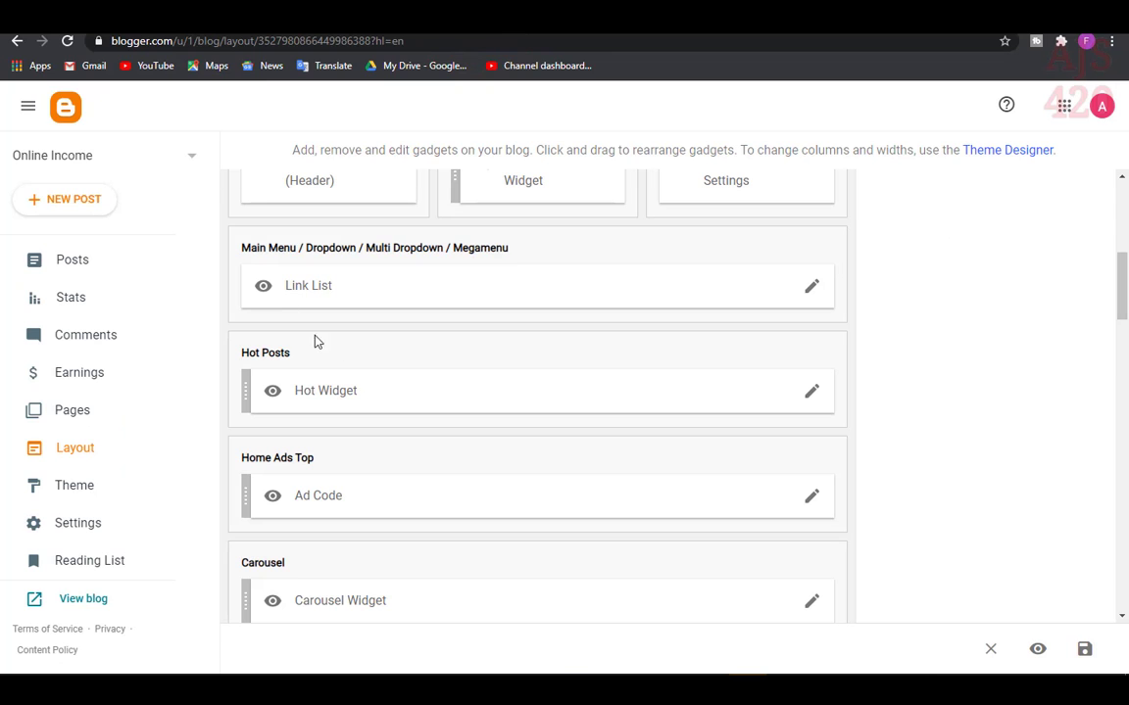
- Open the Hot Posts section's Hot Widget and examine its content shortcode against the featured post block on the live blog
left_click(812, 396)
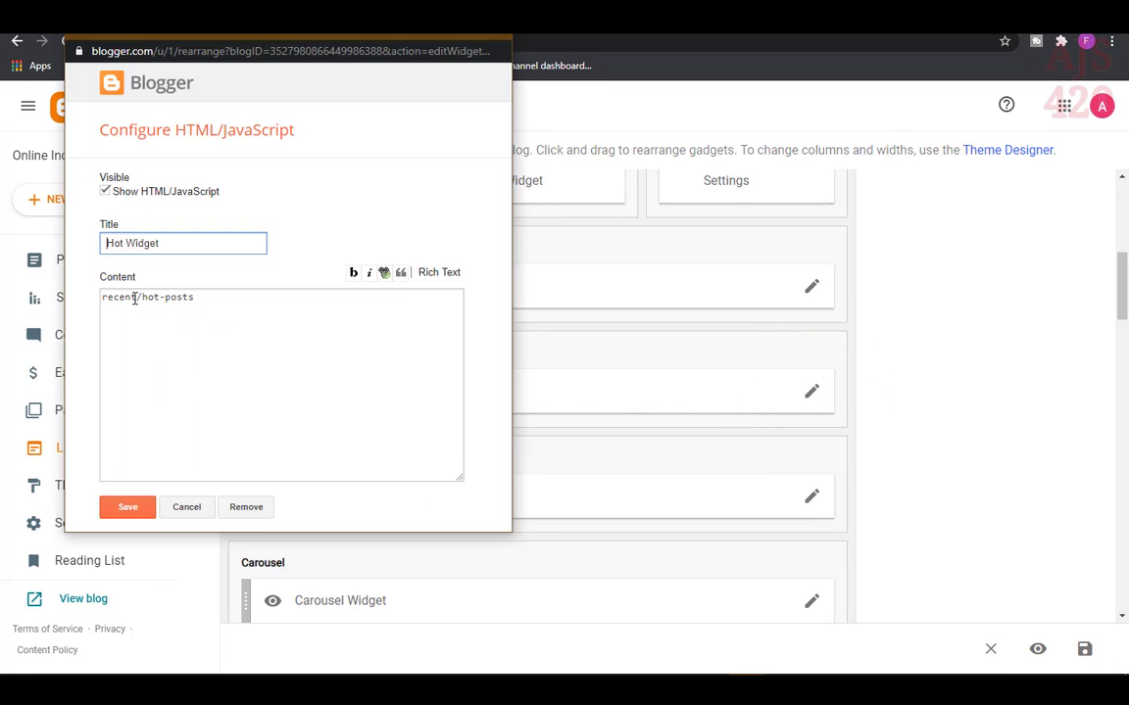
left_click_drag(119, 297, 202, 297)
left_click(189, 297)
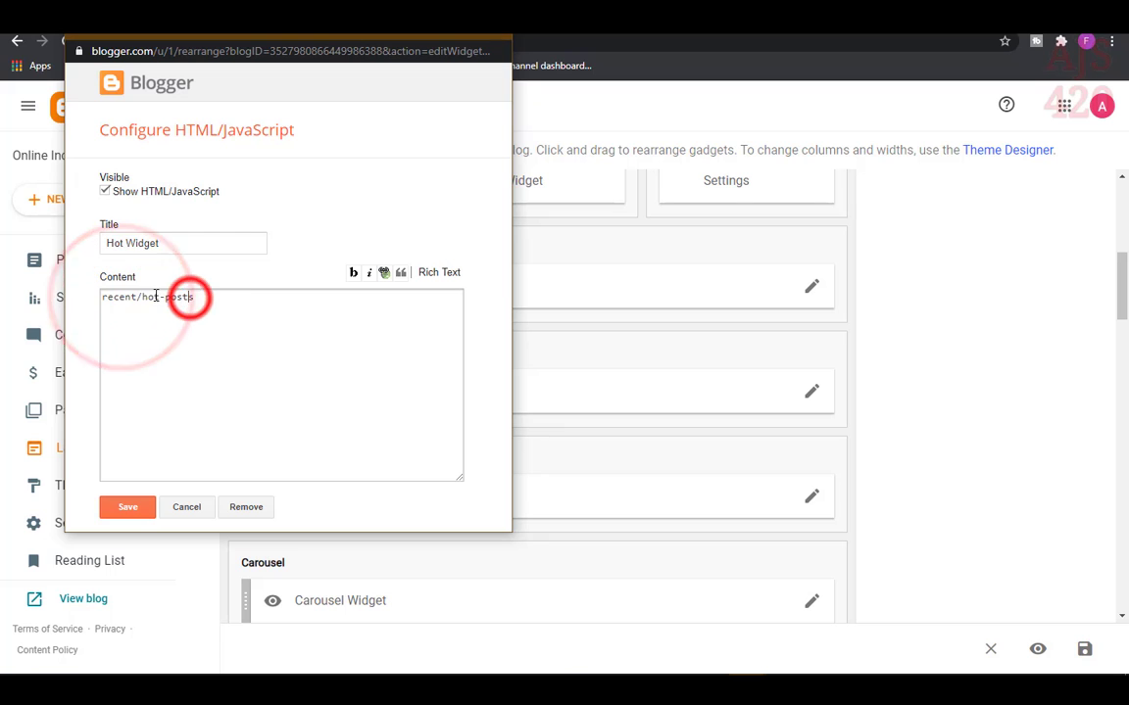
double_click(131, 298)
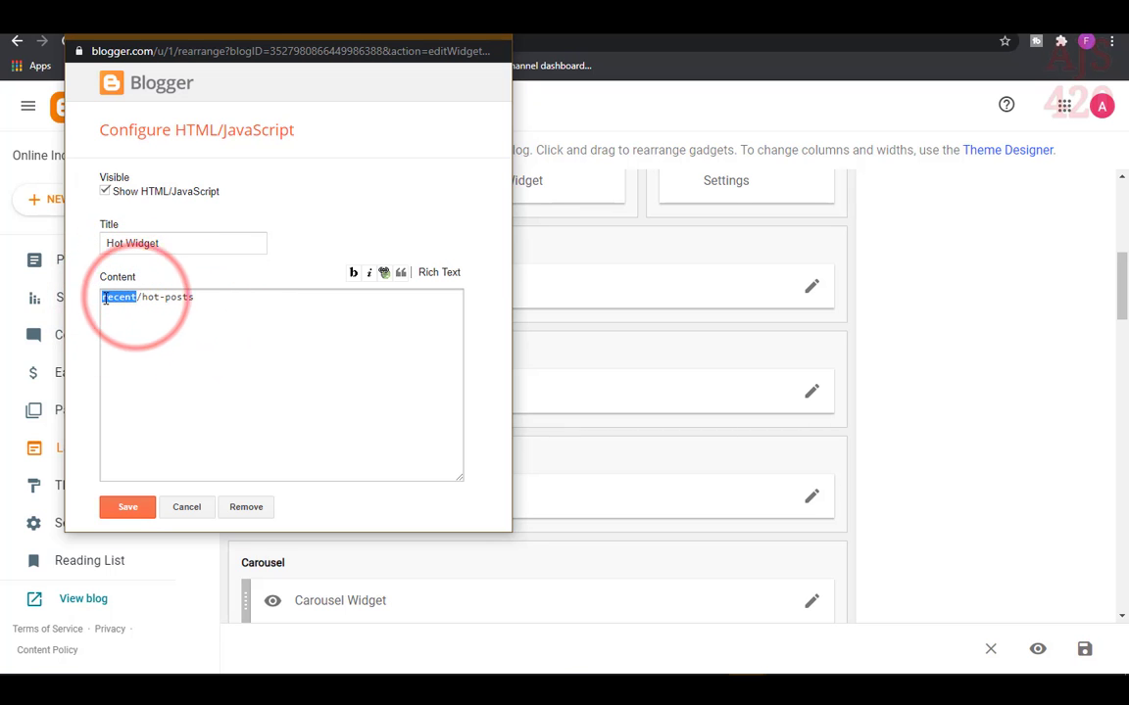
key("alt+Tab")
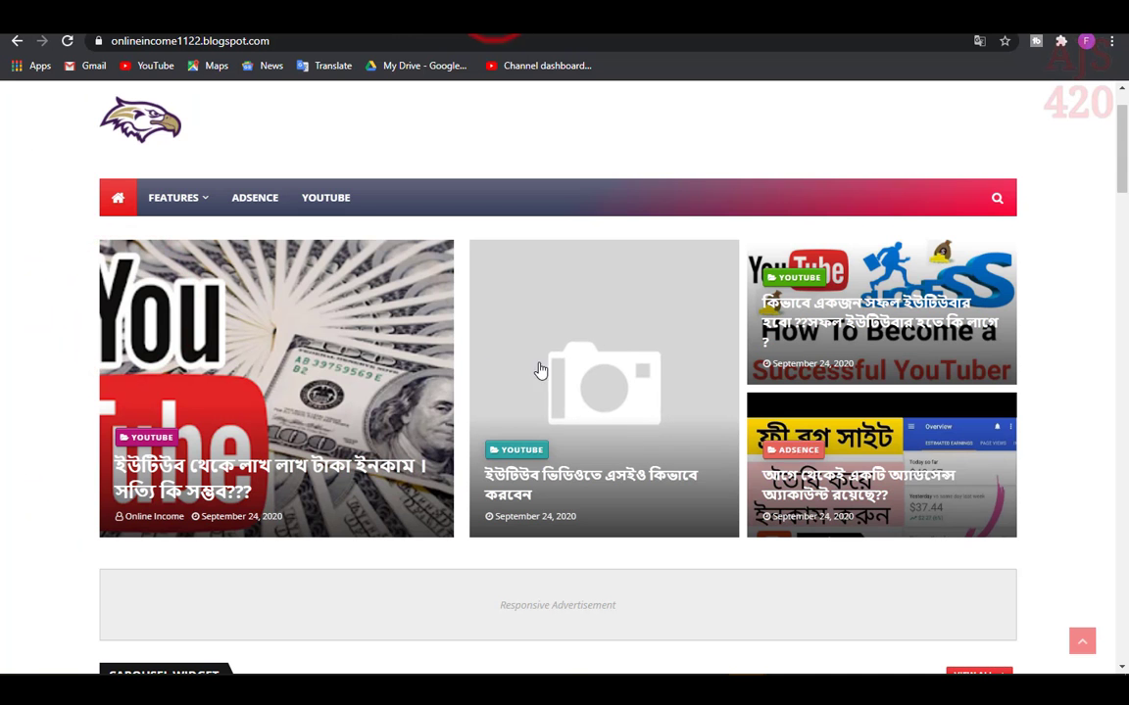
key("alt+Tab")
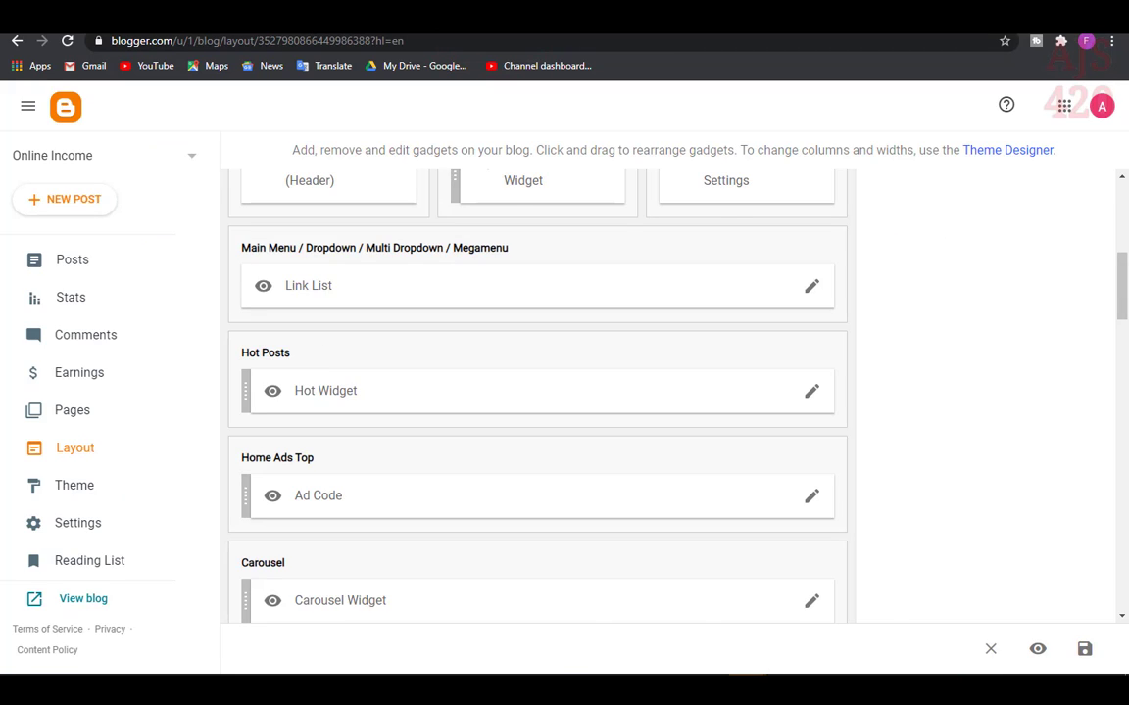
left_click(755, 689)
left_click(857, 604)
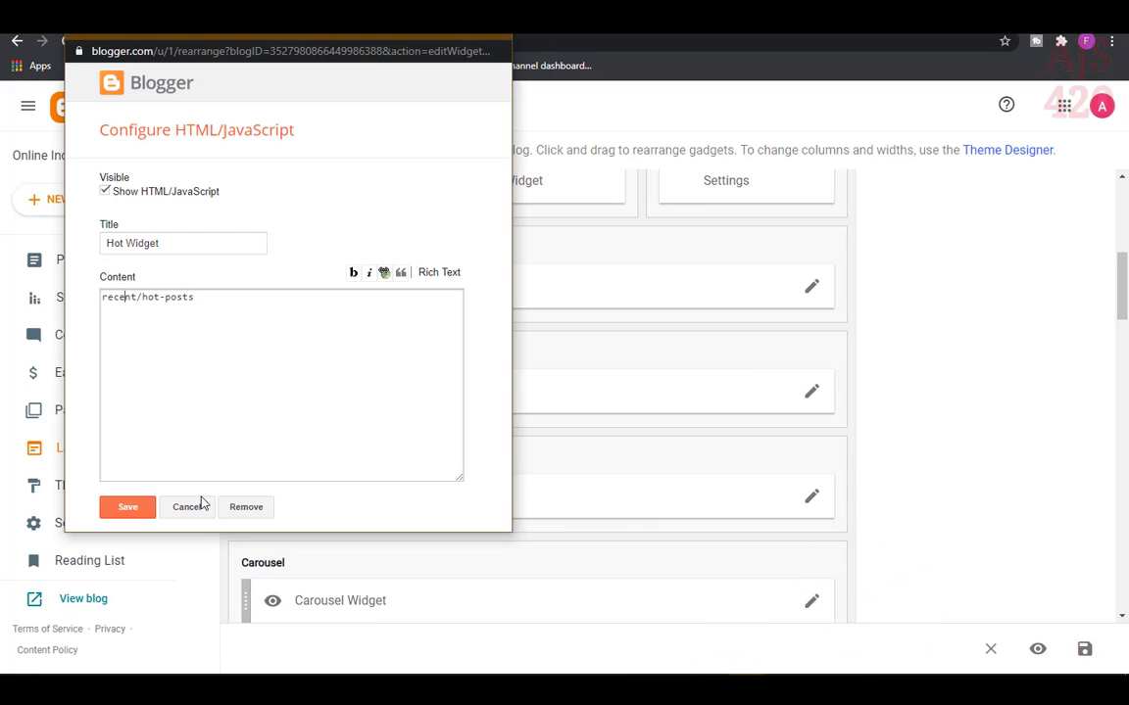
left_click_drag(207, 296, 101, 296)
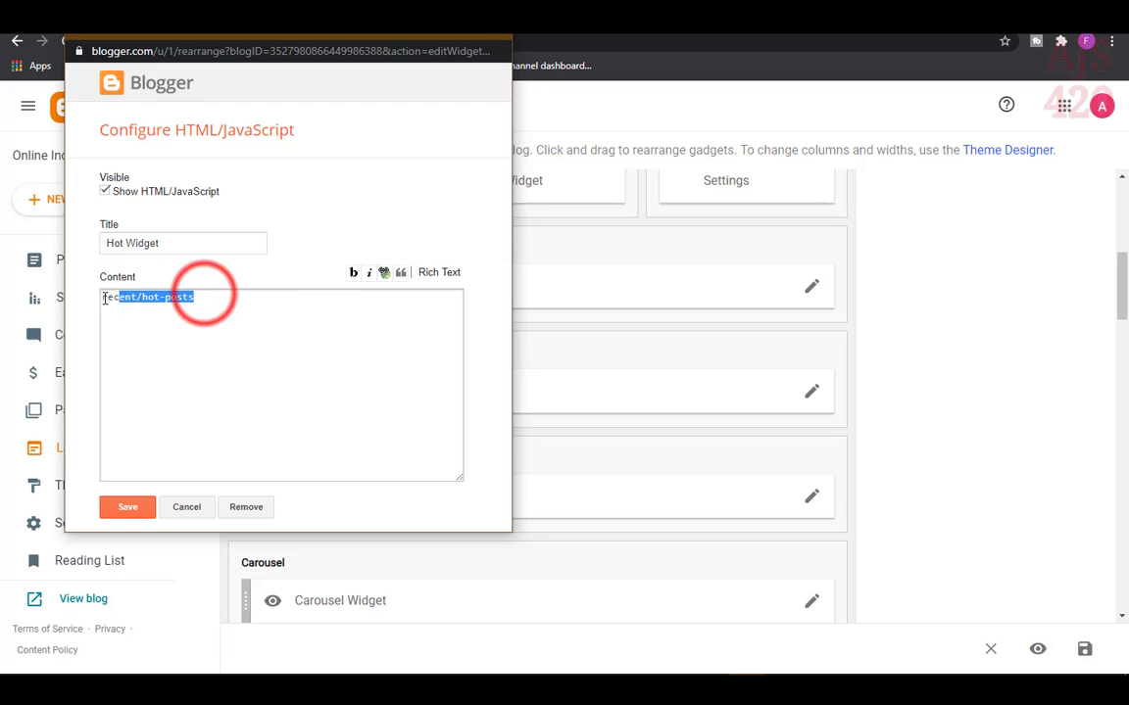
left_click(103, 297)
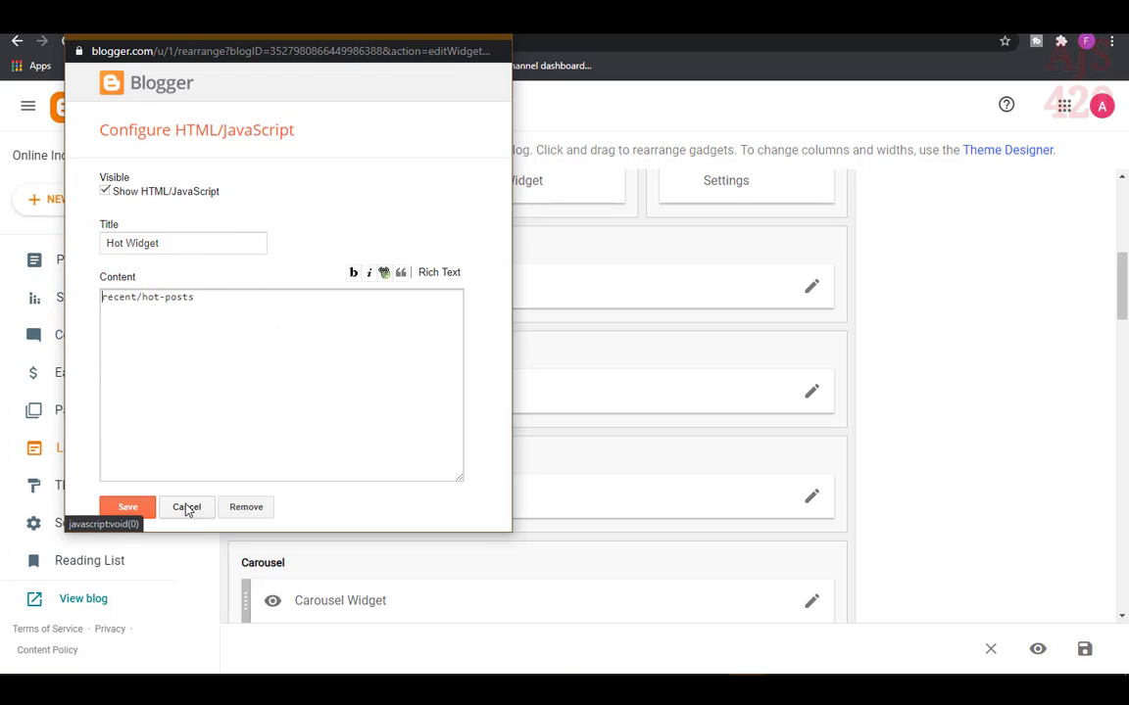
left_click_drag(197, 297, 88, 296)
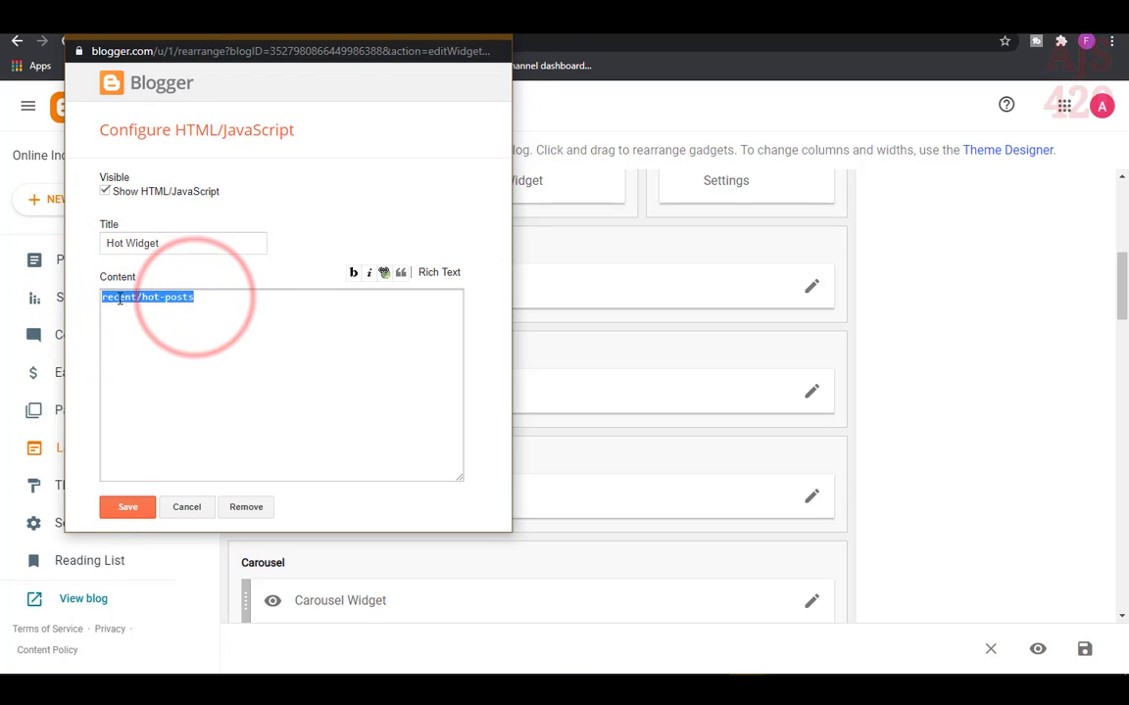
- Hide the Hot Widget by disabling Show HTML/JavaScript, save the gadget and layout, and reload the live home page
left_click(105, 191)
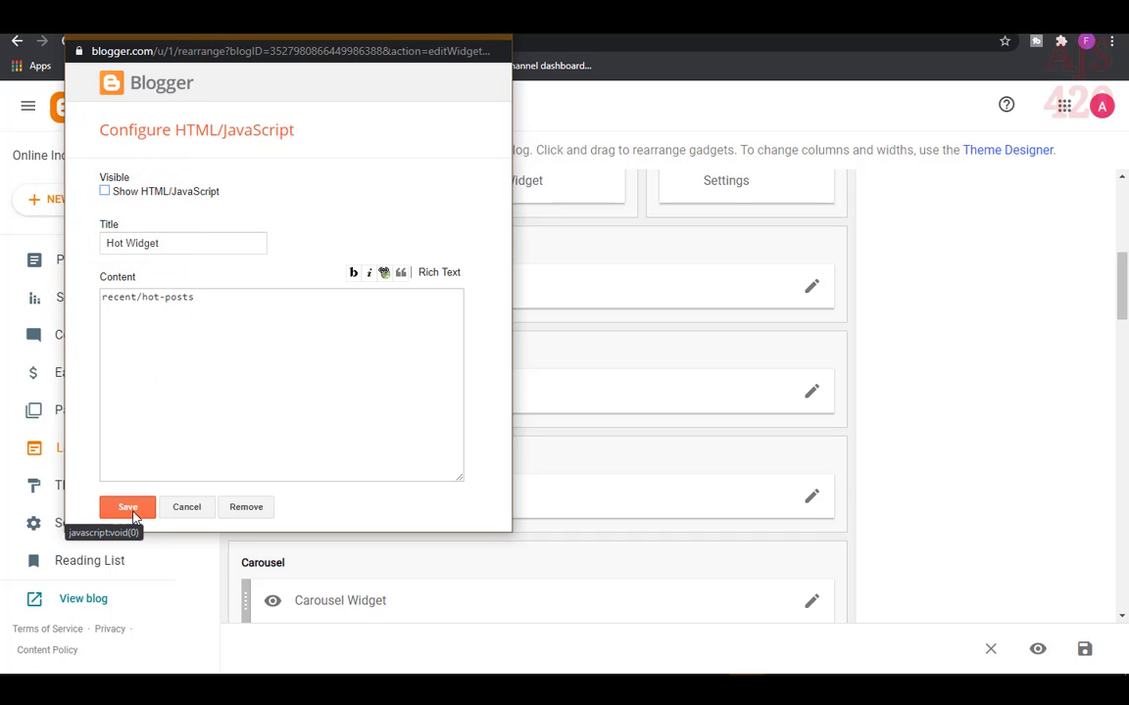
left_click(128, 507)
left_click(1085, 652)
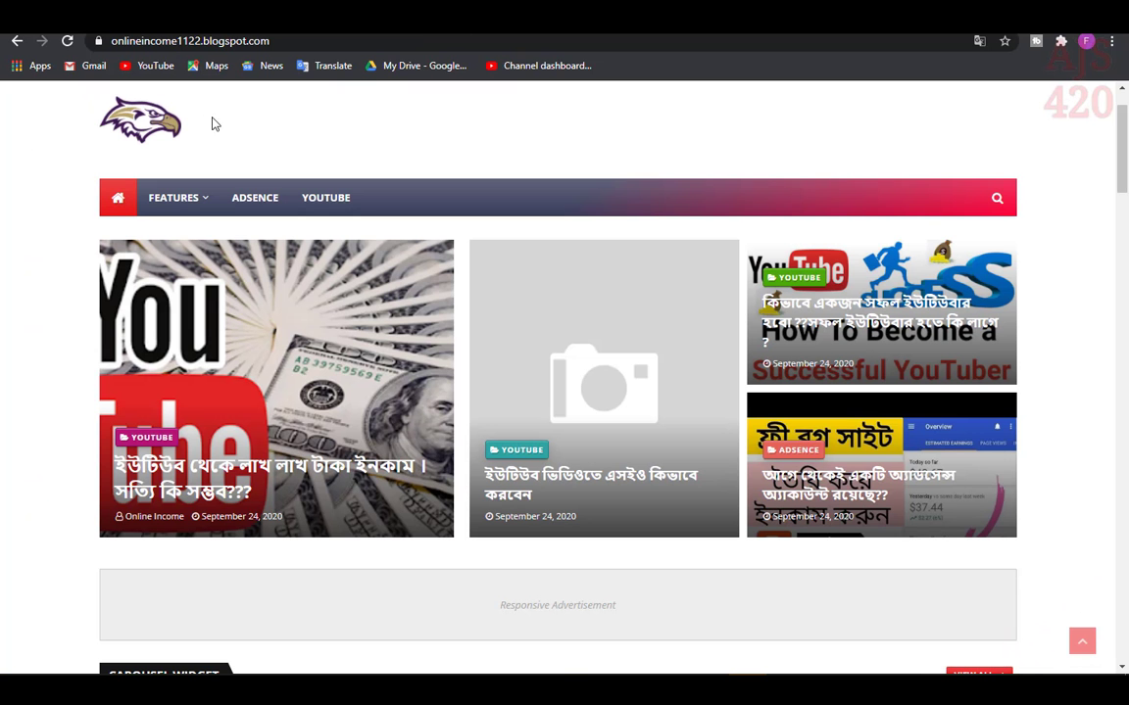
left_click(140, 121)
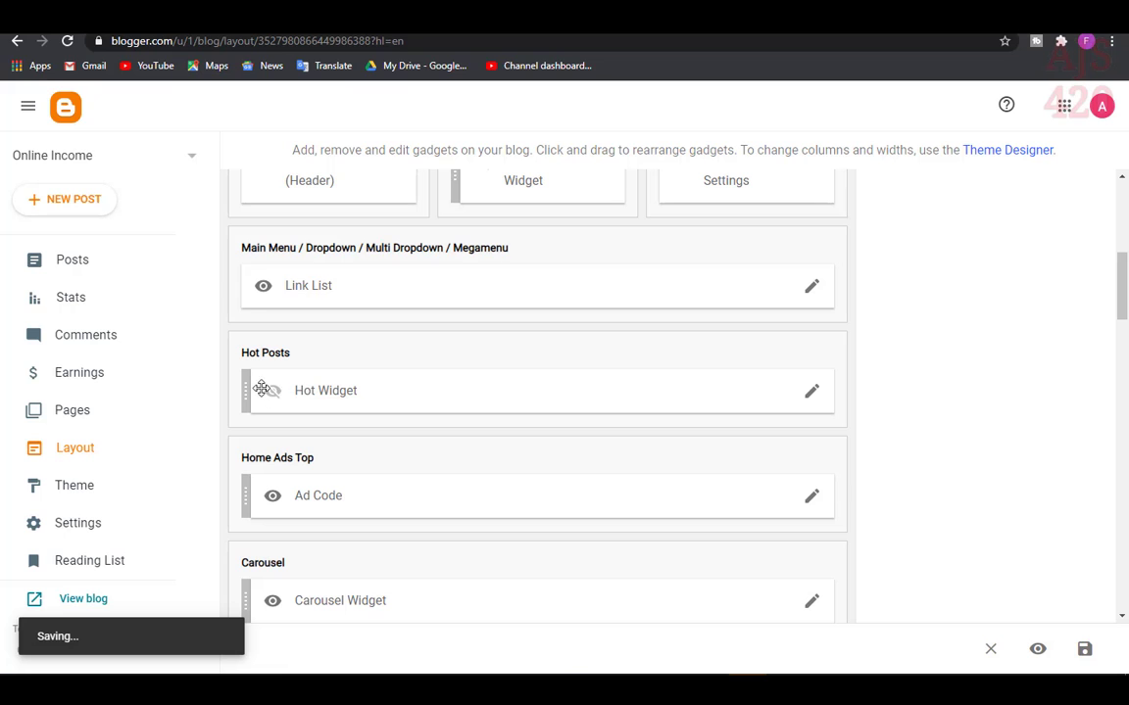
- Make the Hot Widget visible again, save the gadget and layout, and check the featured post block on the reloaded home page
left_click(810, 395)
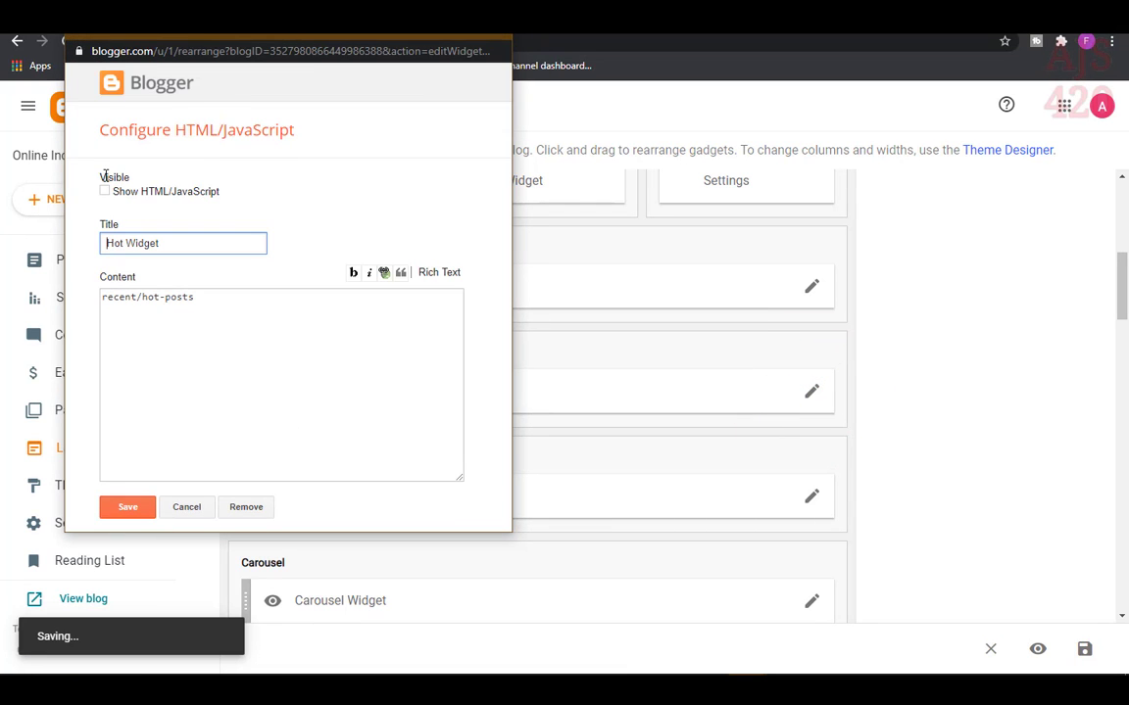
left_click(104, 191)
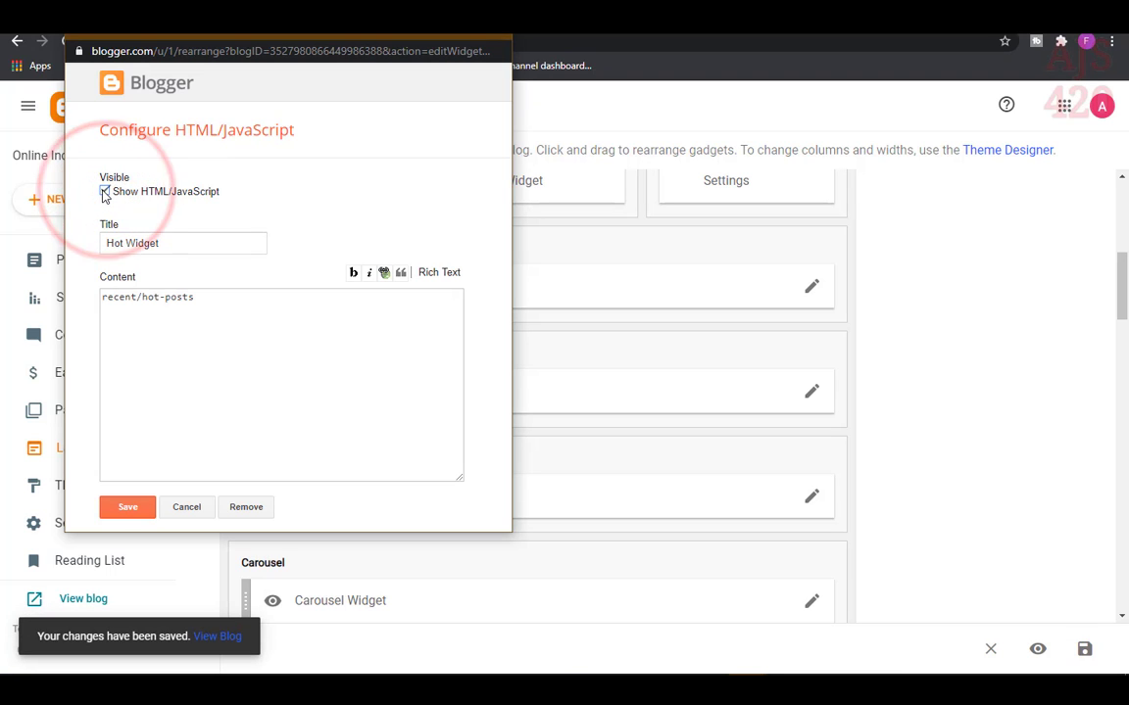
left_click(128, 506)
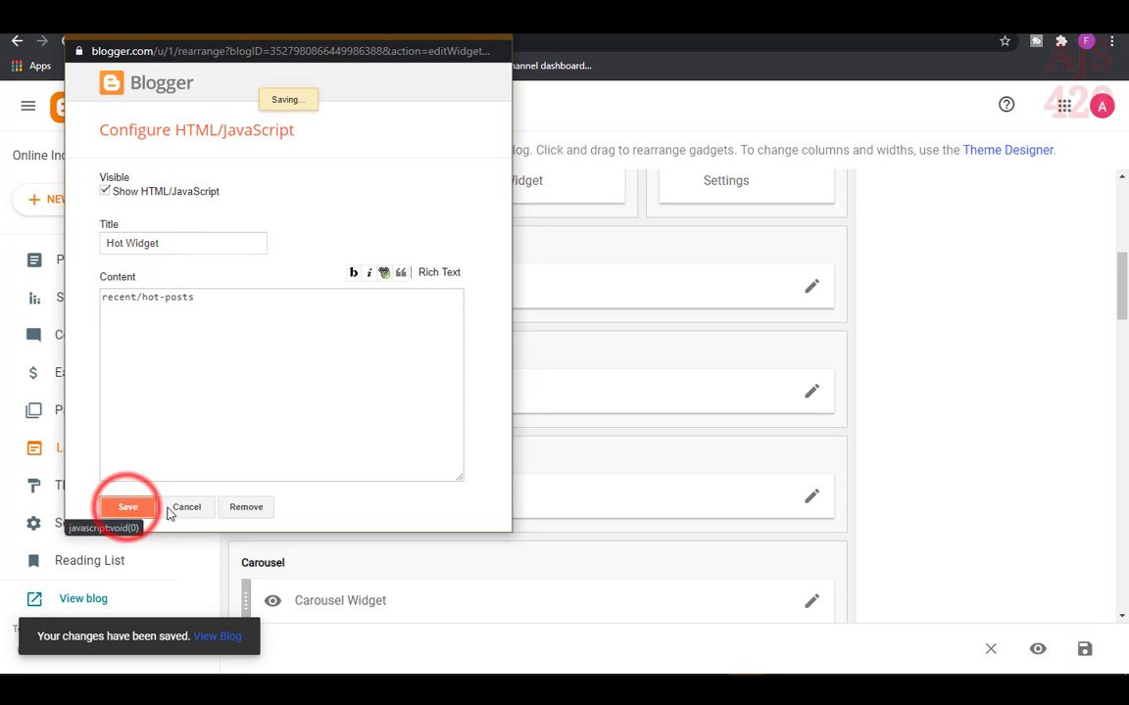
left_click(1085, 649)
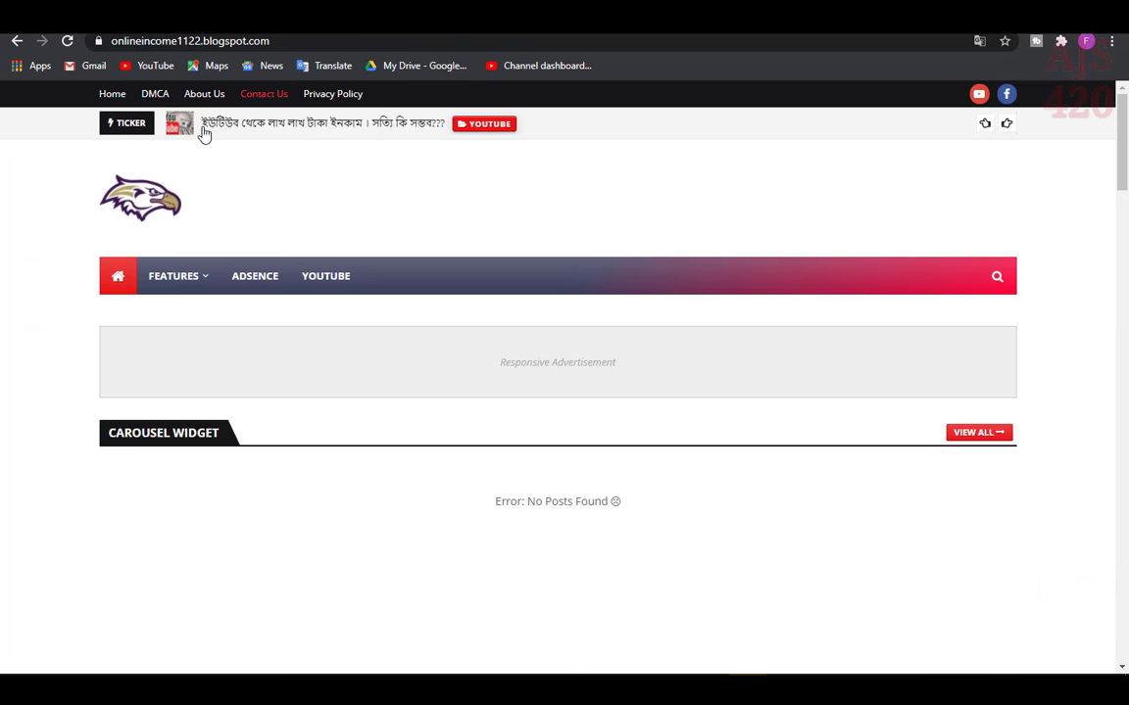
left_click(142, 208)
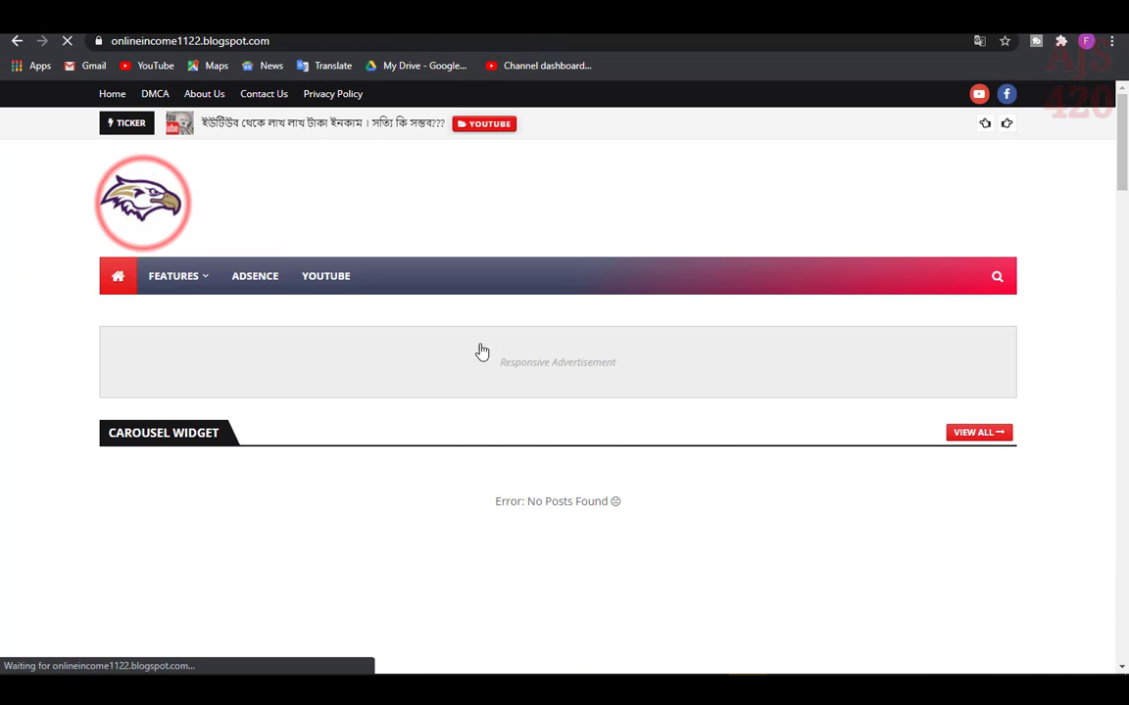
scroll(588, 412, "down", 1)
scroll(641, 429, "down", 2)
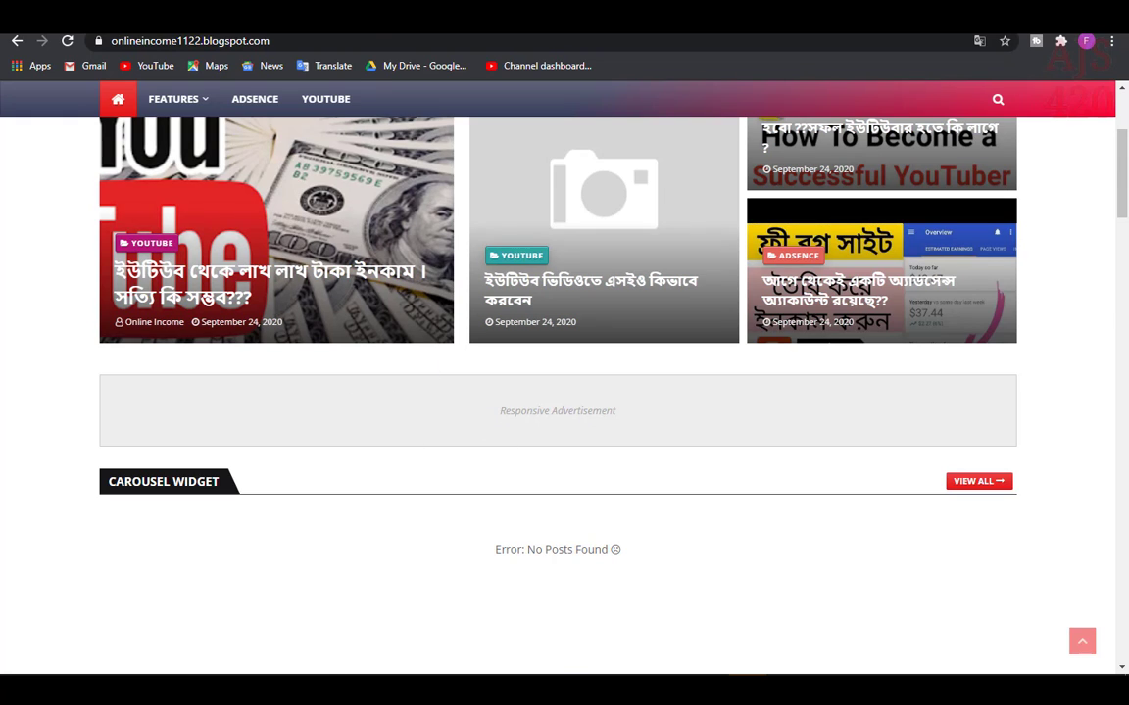
- In the Home Ads Top section, clear the Ad Code gadget's content, disable Show HTML/JavaScript, and save the gadget and layout
key("ctrl+Tab")
scroll(429, 408, "down", 1)
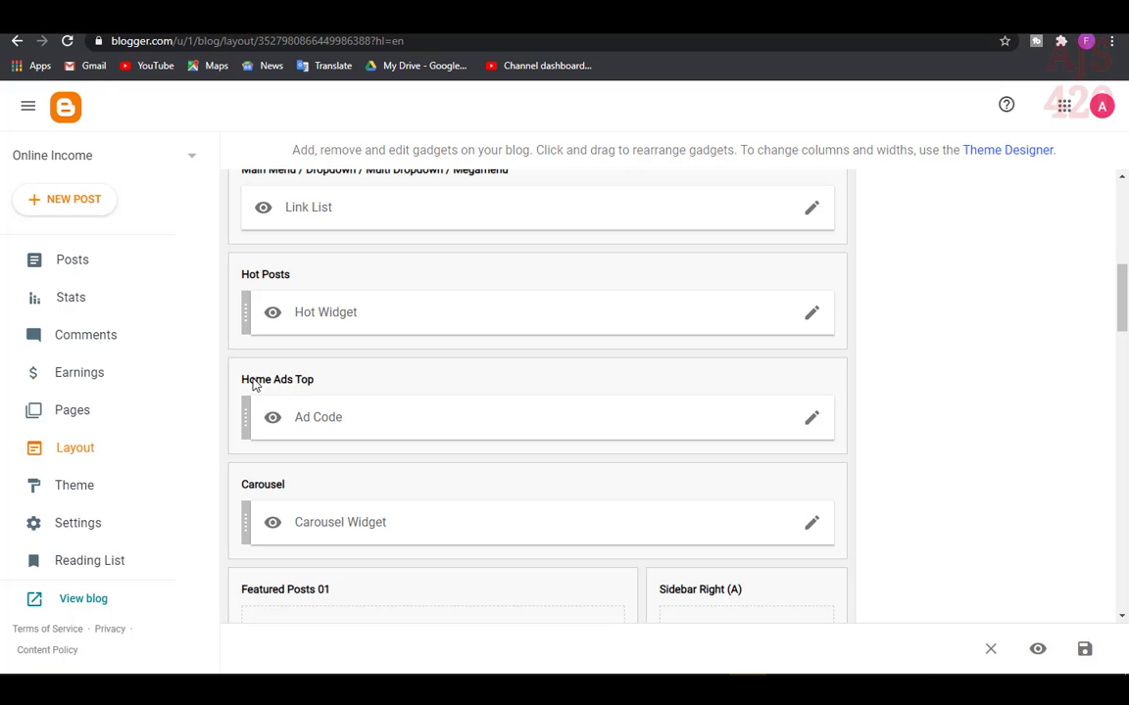
left_click(813, 422)
left_click(162, 377)
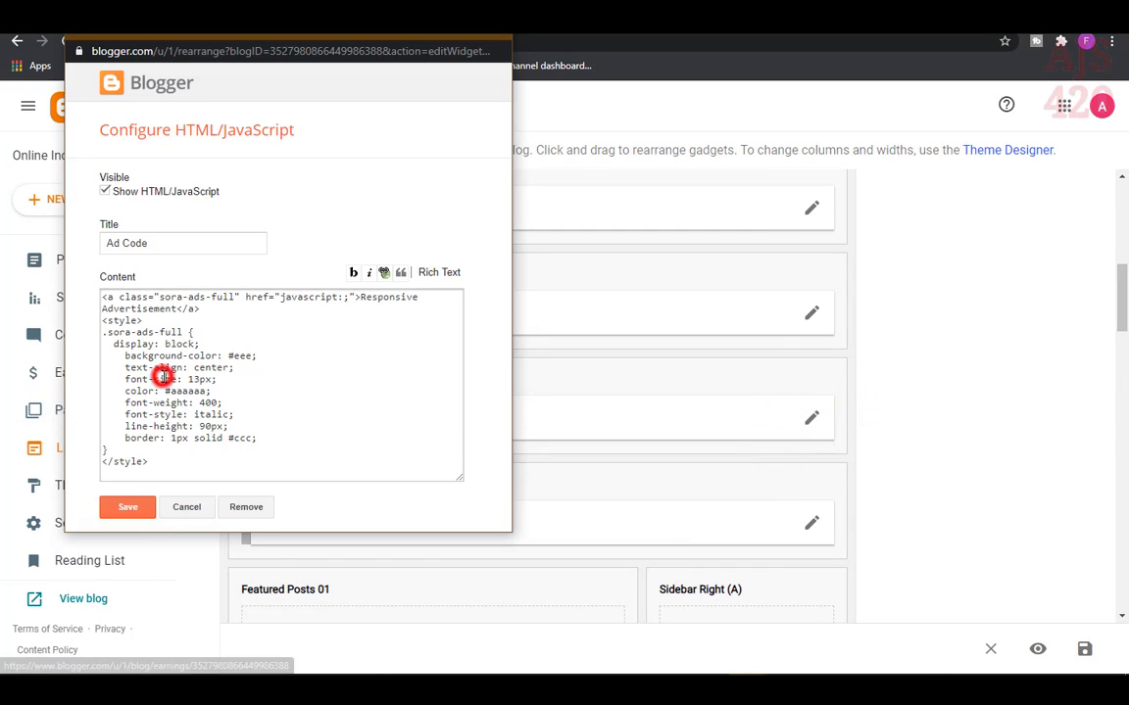
triple_click(162, 377)
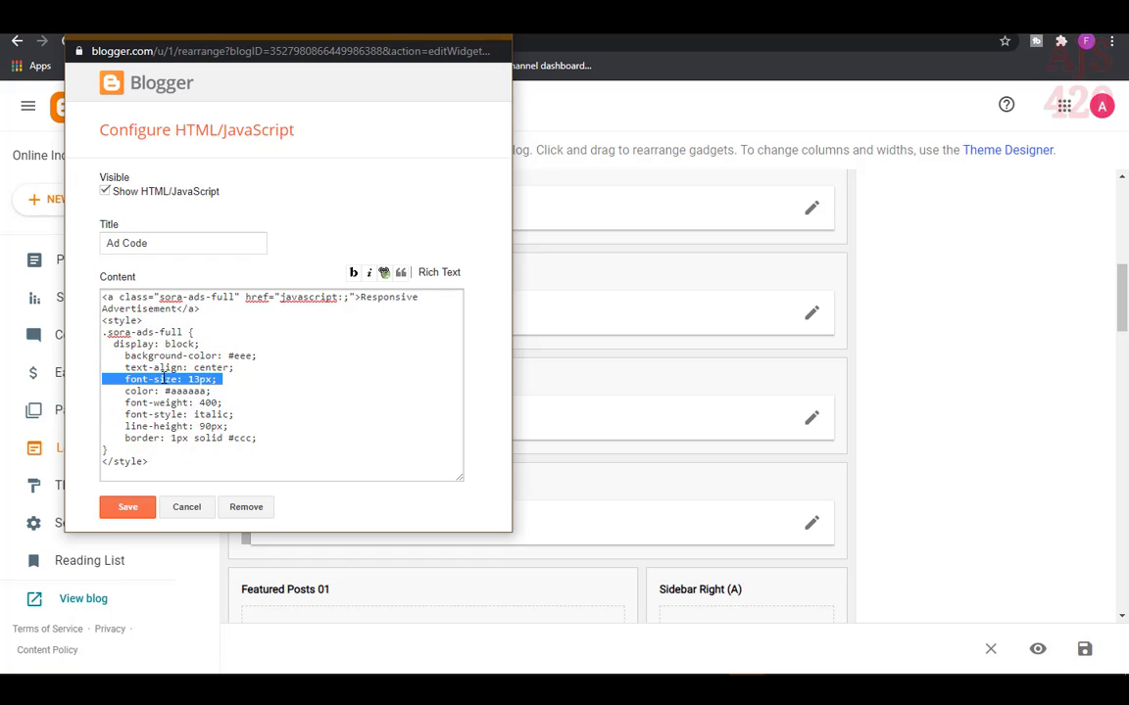
key("ctrl+a")
key("Delete")
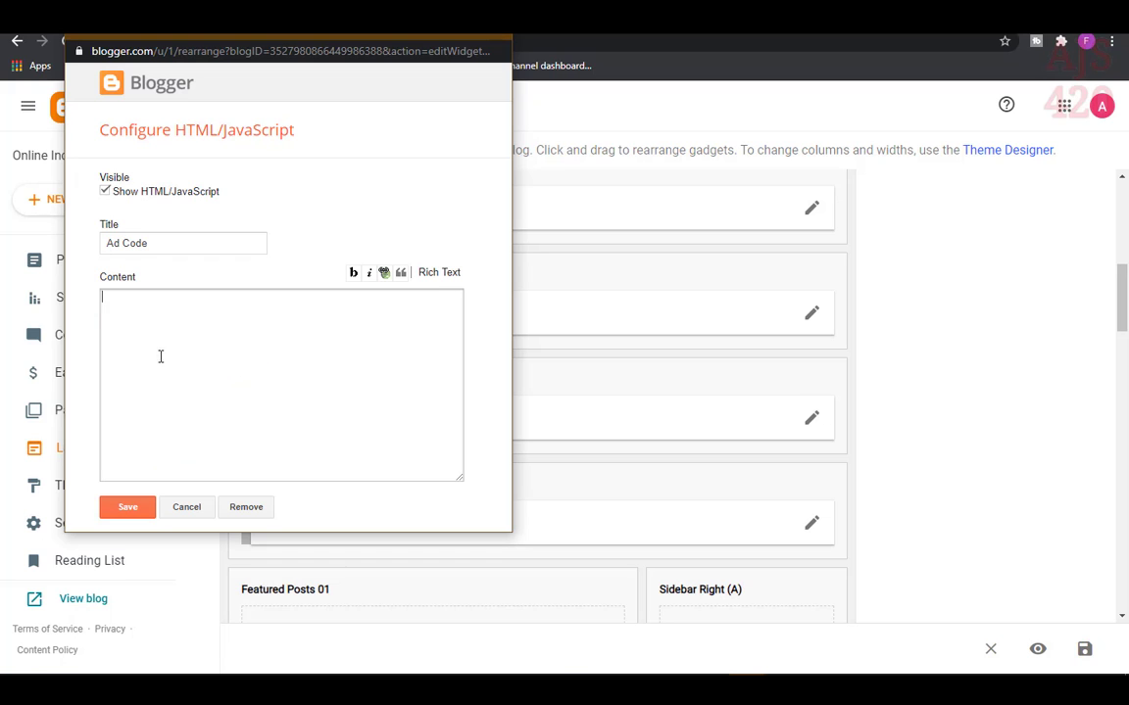
left_click(105, 192)
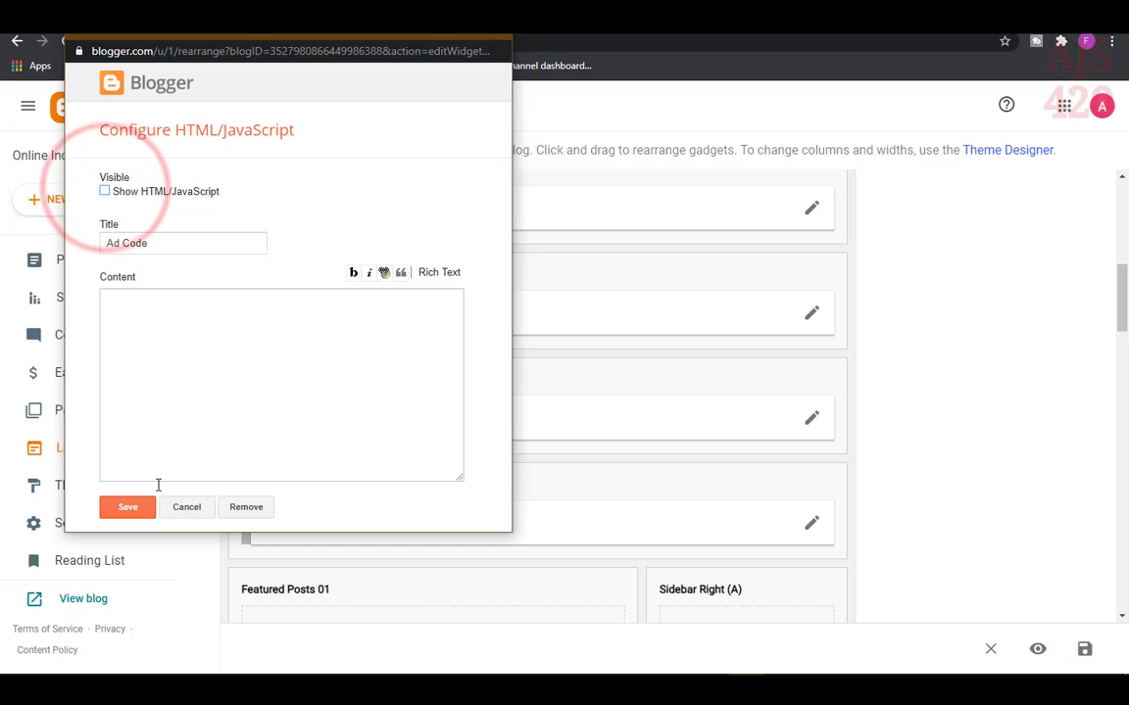
left_click(139, 506)
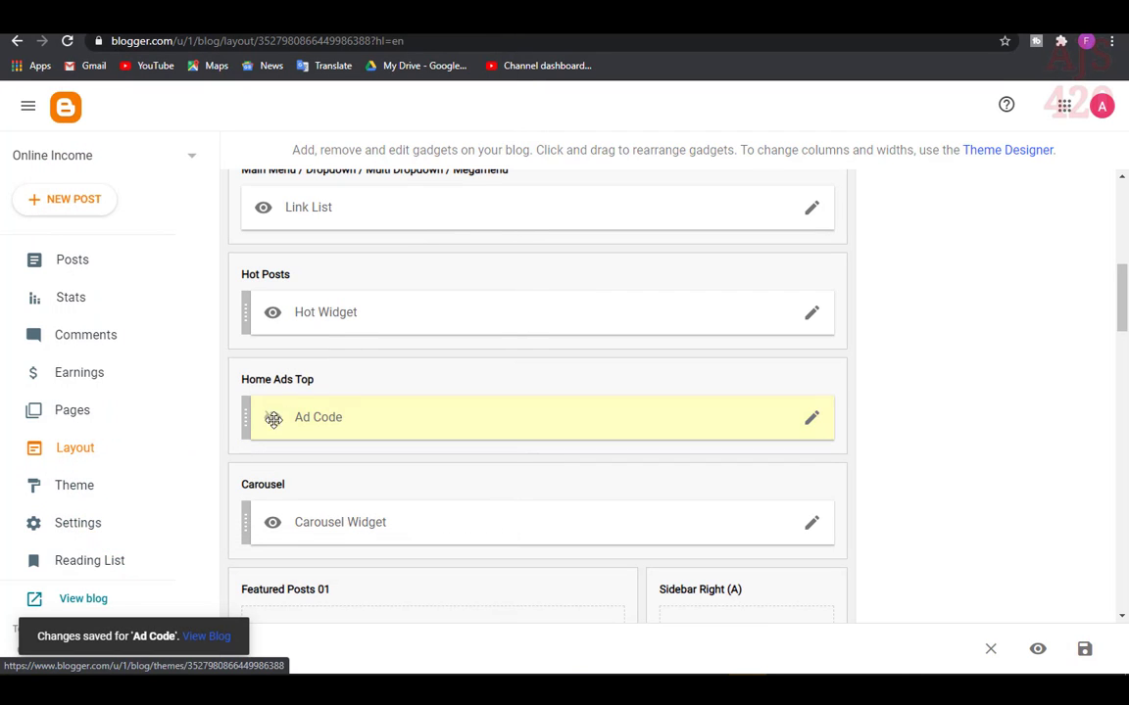
scroll(363, 413, "down", 2)
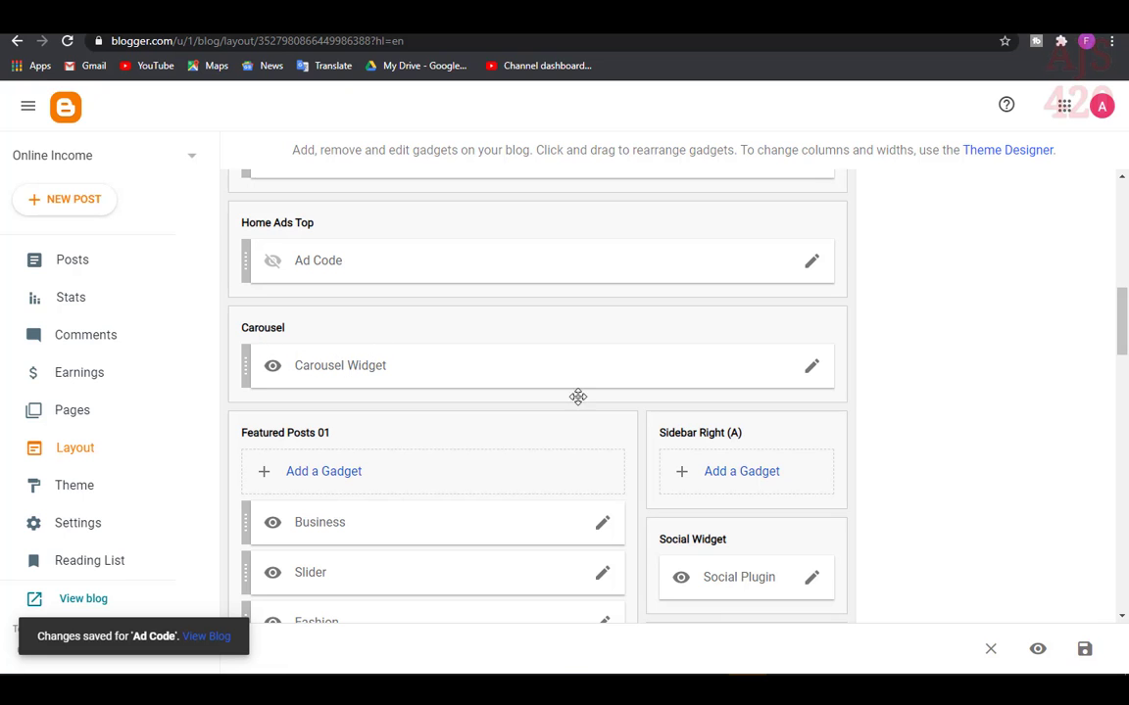
left_click(1084, 648)
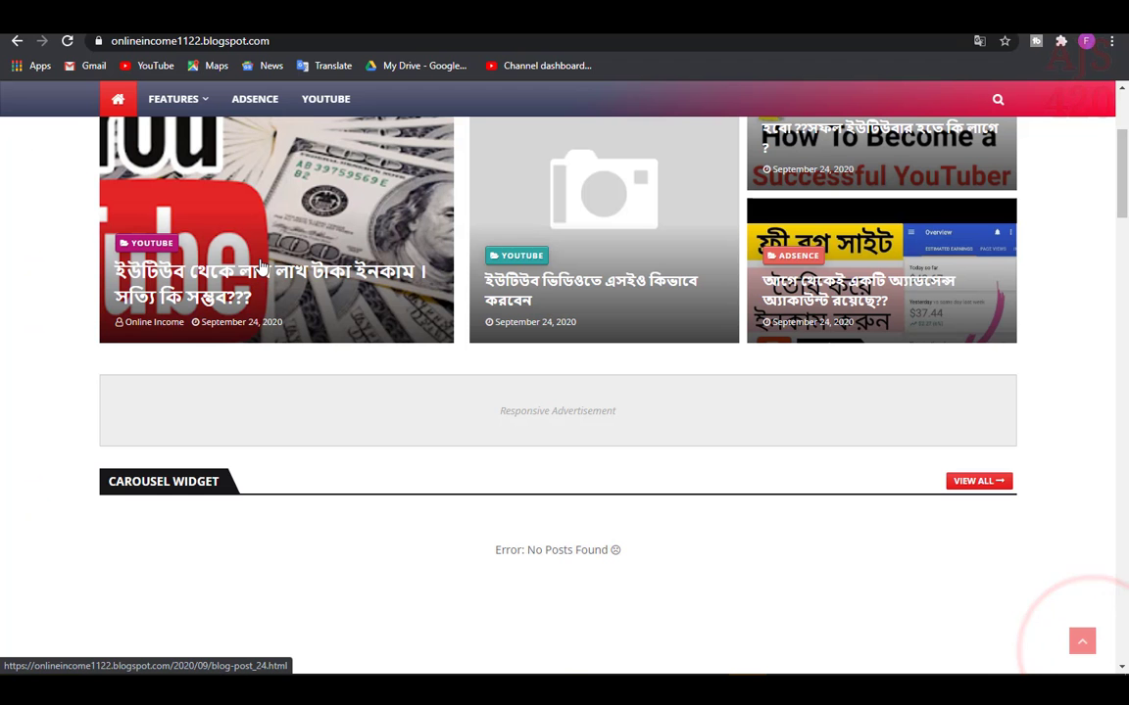
- Reload the live home page and check the area between the featured posts and the Carousel Widget
left_click(124, 106)
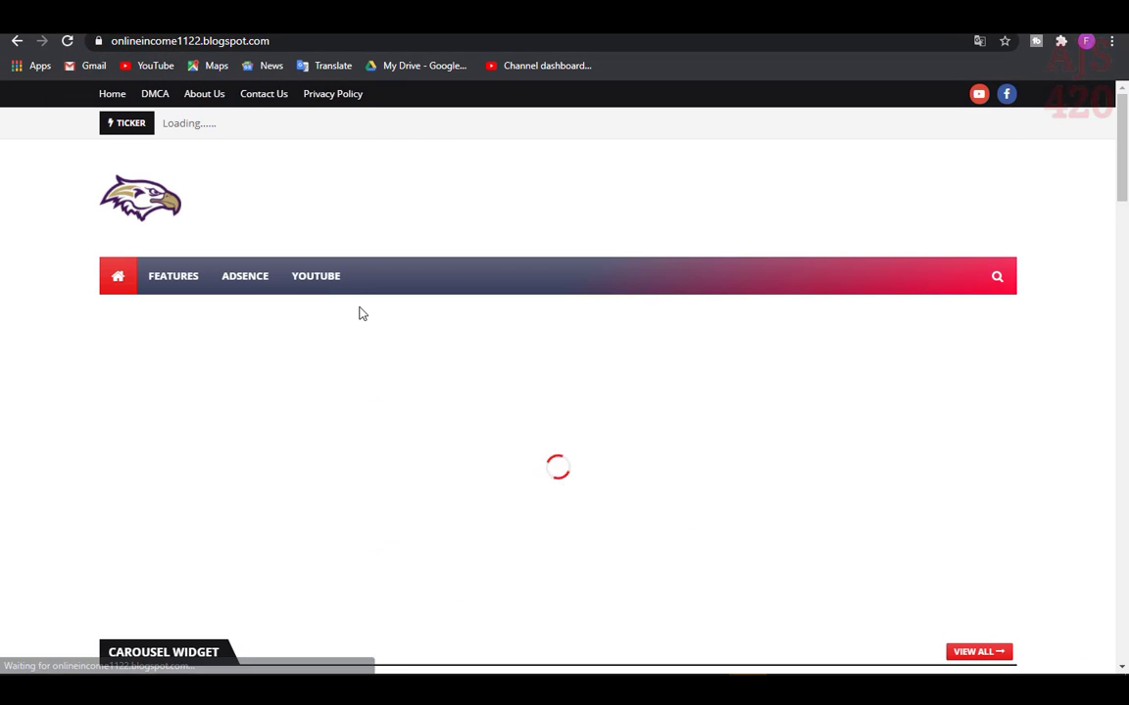
scroll(361, 313, "down", 3)
scroll(138, 410, "up", 1)
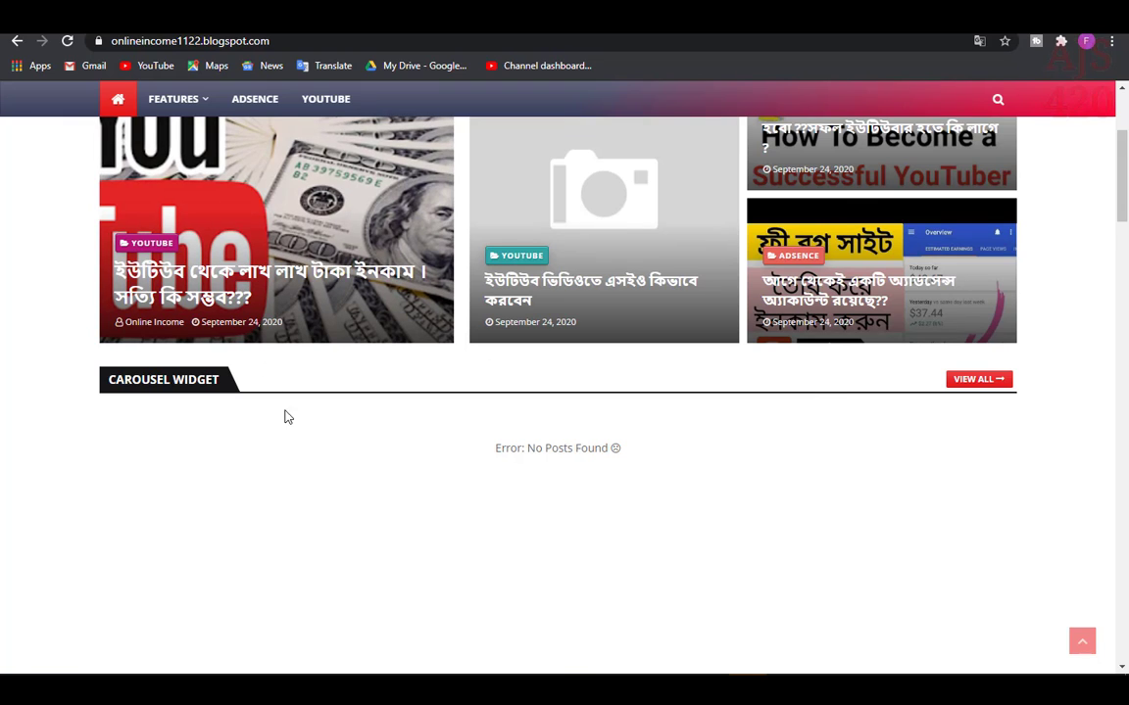
- Examine the Carousel Widget, Business and Slider sections on the blog's home page
scroll(629, 416, "down", 2)
triple_click(494, 290)
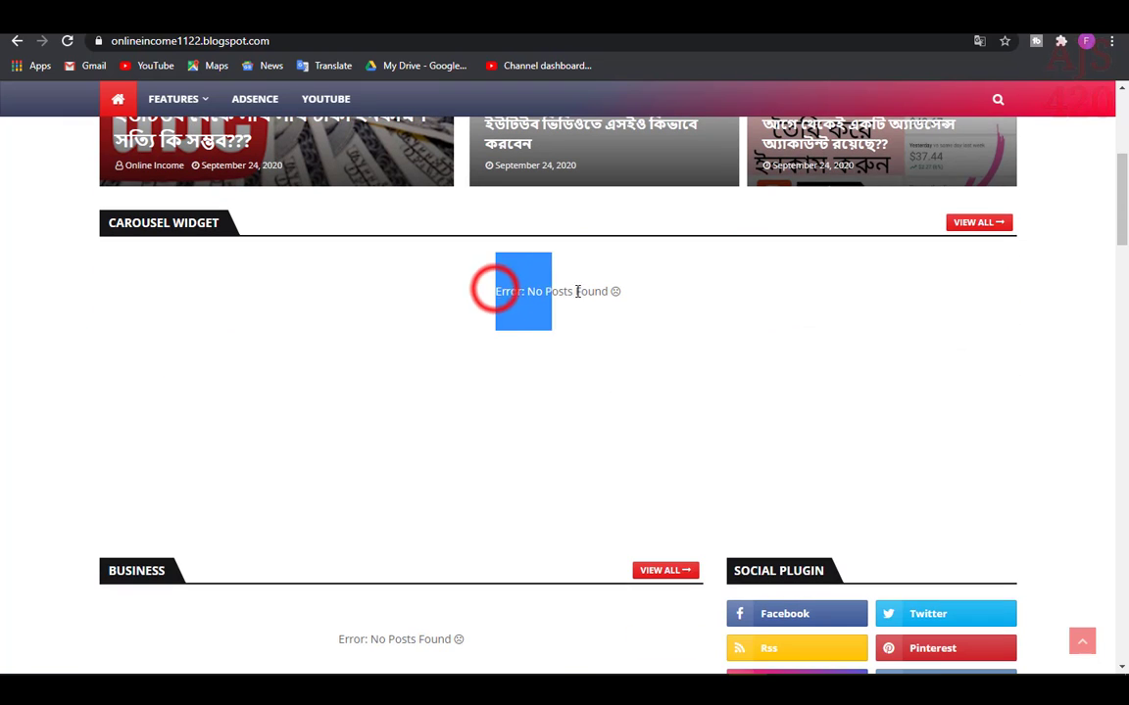
scroll(361, 344, "down", 3)
triple_click(329, 314)
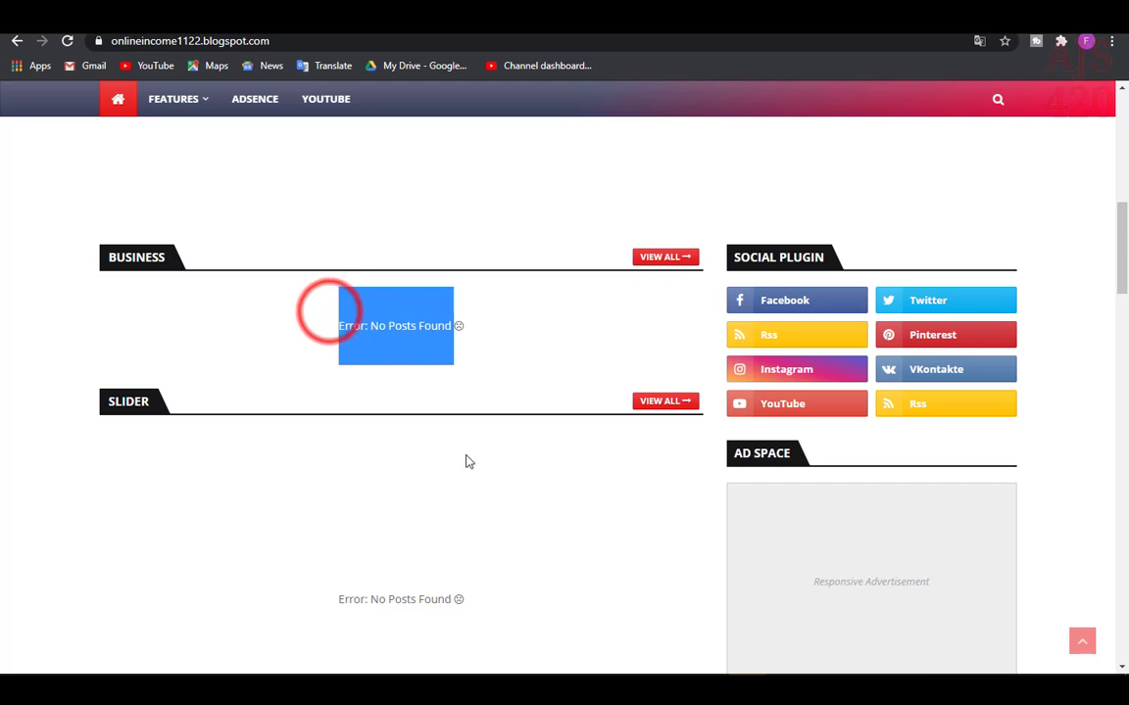
scroll(345, 362, "down", 3)
triple_click(340, 357)
scroll(274, 443, "up", 5)
scroll(274, 444, "up", 5)
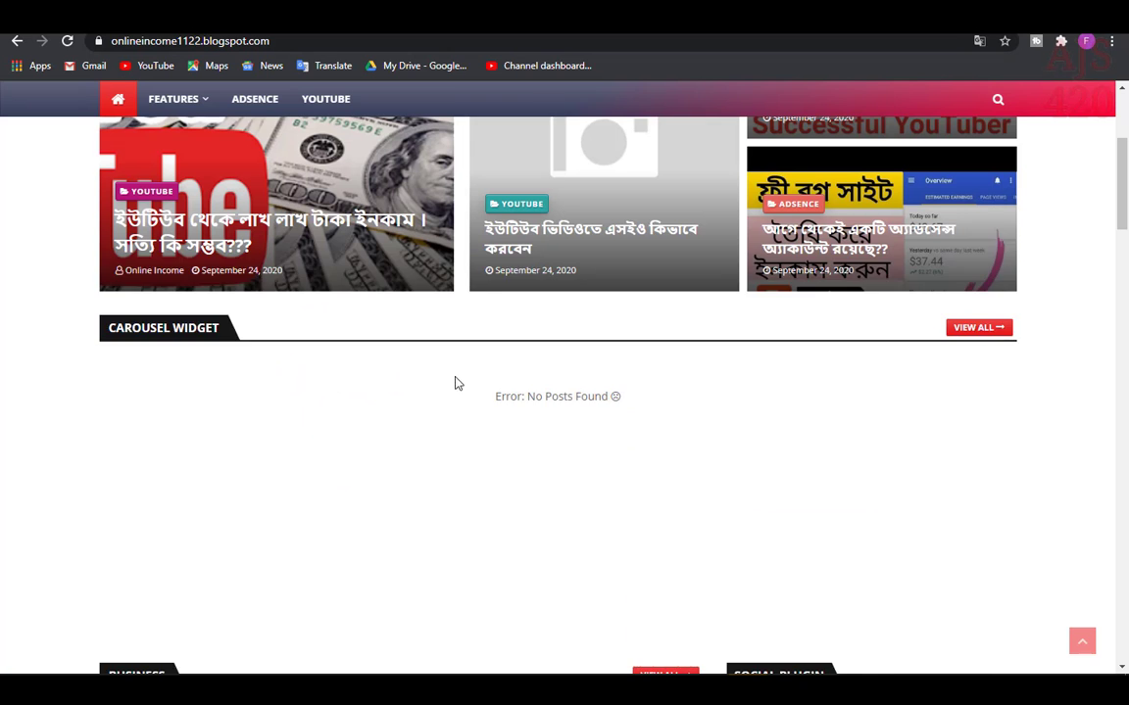
- Switch to the Blogger layout and change the Carousel Widget gadget's title to "Youtube"
key("ctrl+Tab")
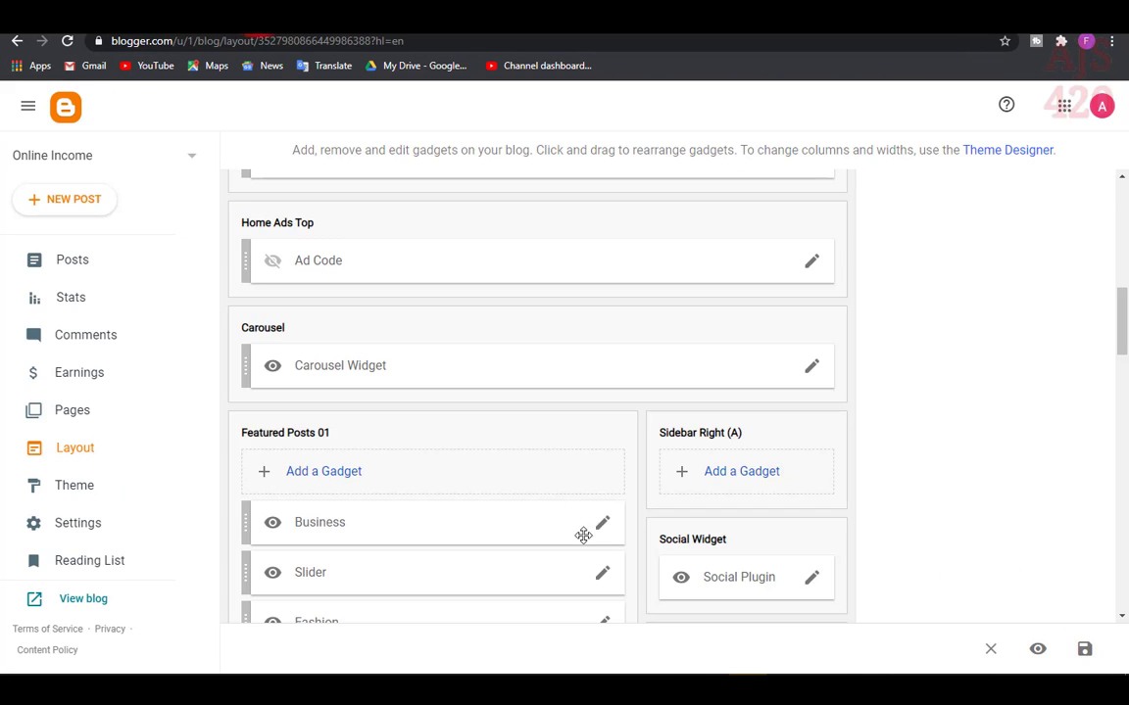
scroll(582, 532, "down", 2)
scroll(479, 406, "up", 3)
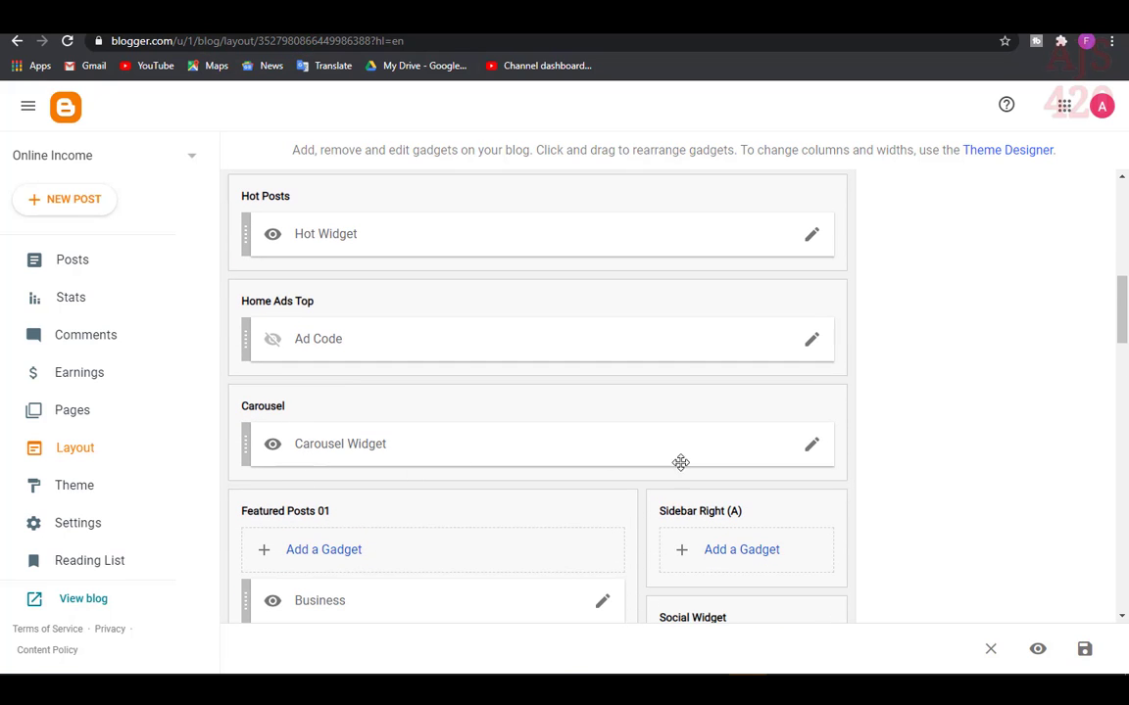
left_click(812, 446)
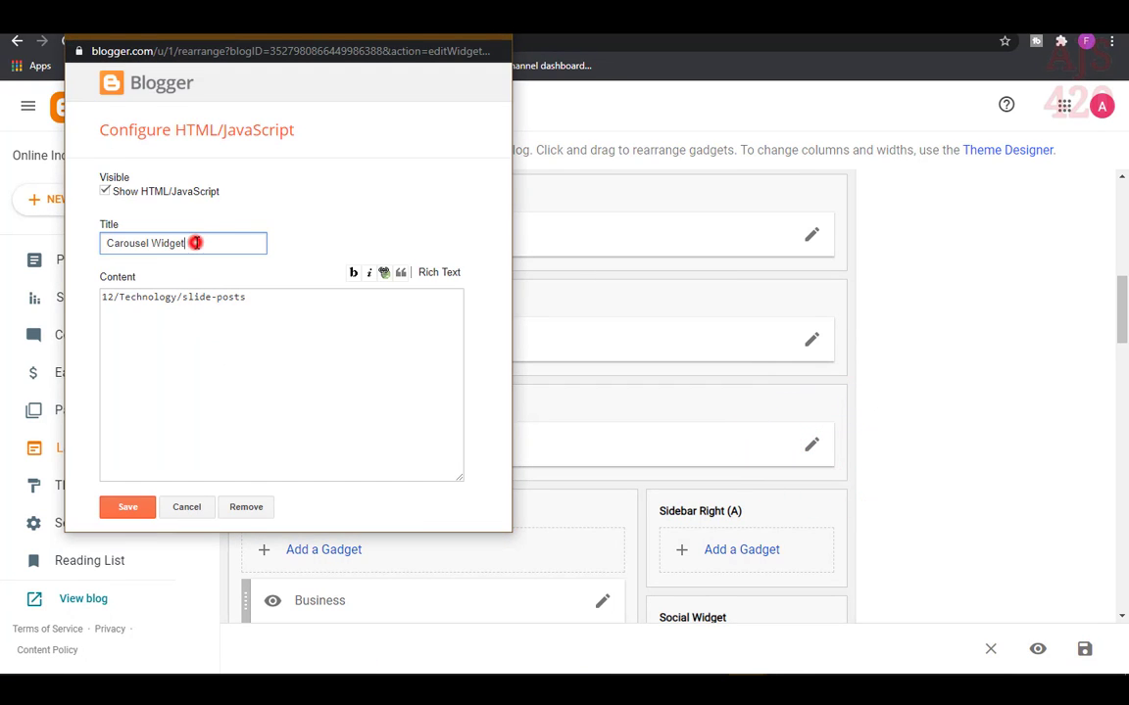
left_click_drag(195, 242, 101, 246)
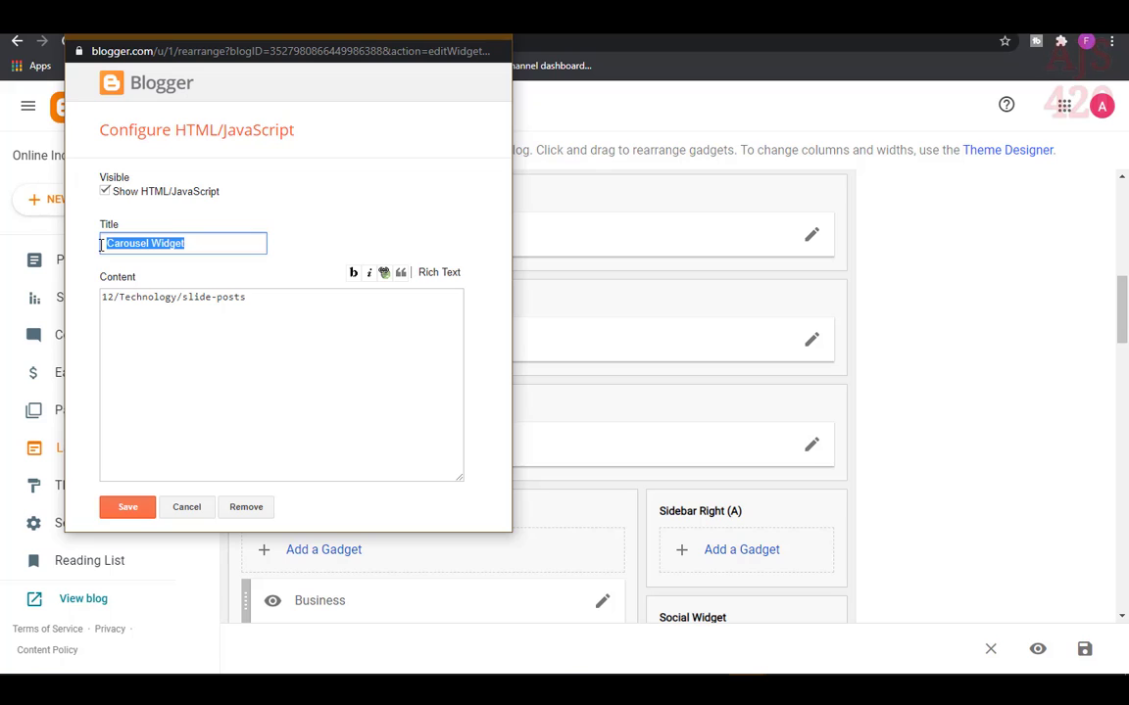
type("Youtube")
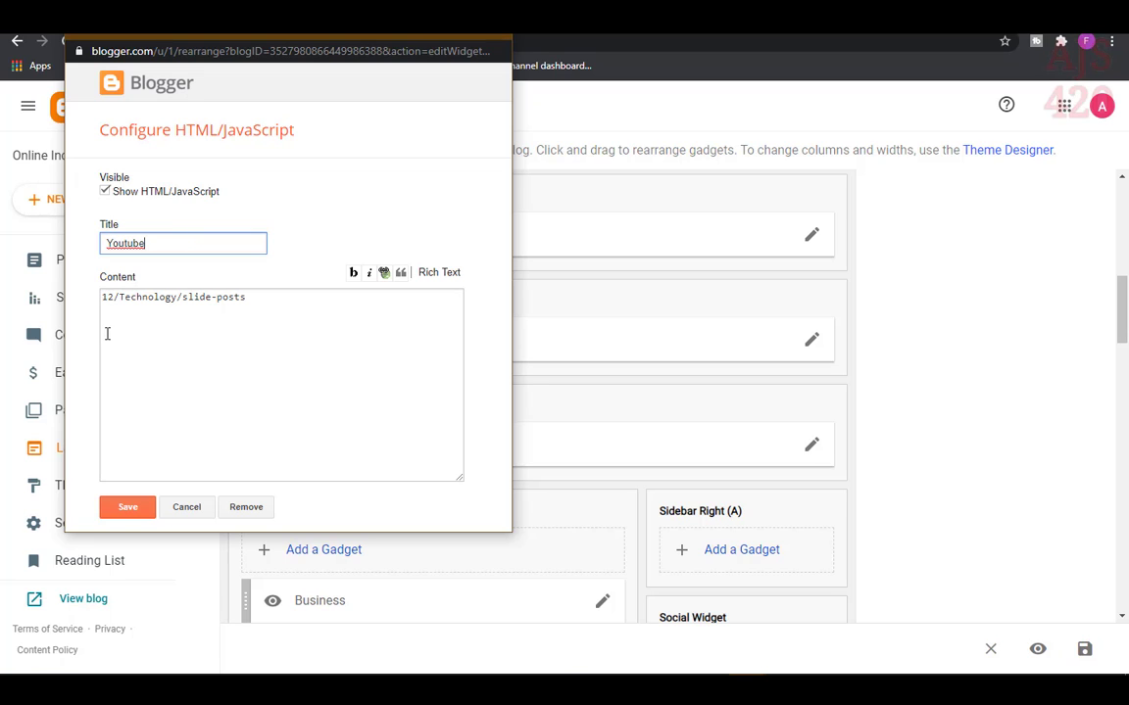
- Replace the Technology label so the gadget content reads "12/youtube/slide-posts", and save the gadget and the layout
double_click(110, 297)
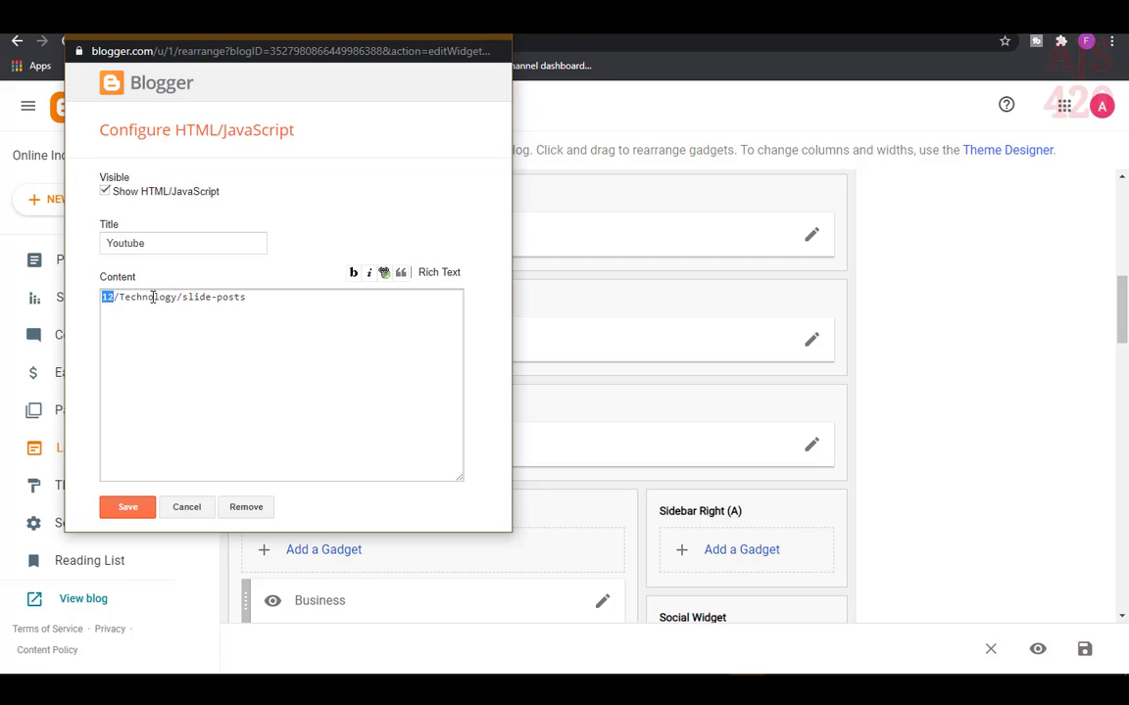
left_click_drag(177, 297, 121, 299)
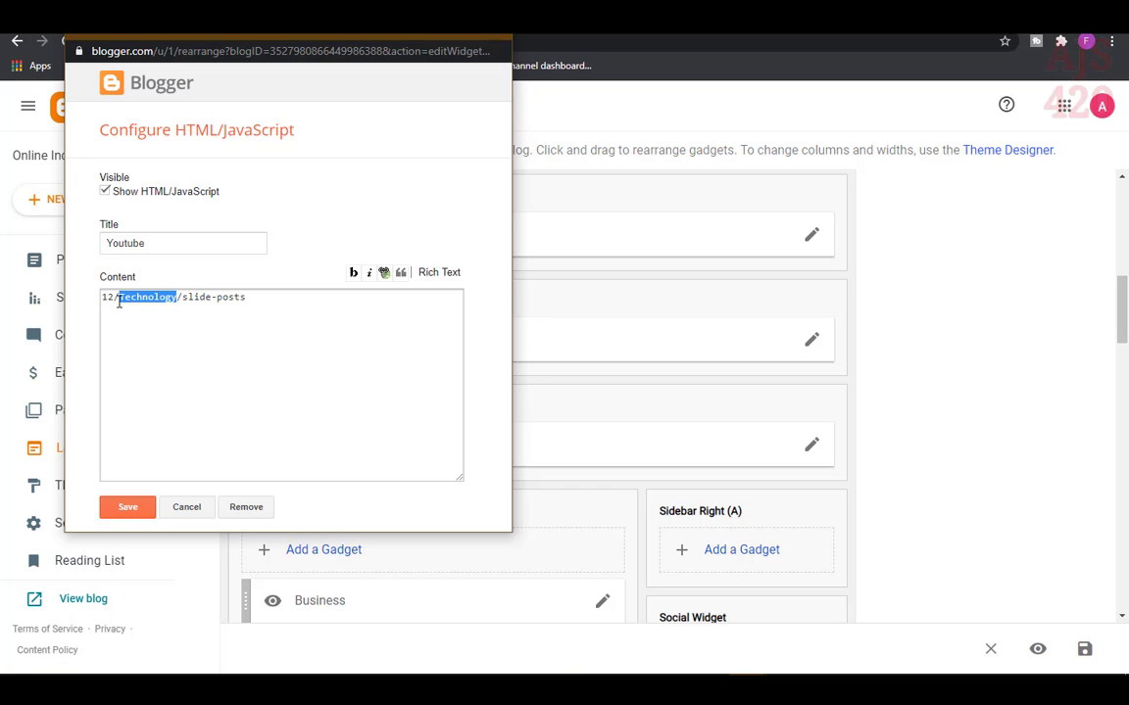
double_click(161, 242)
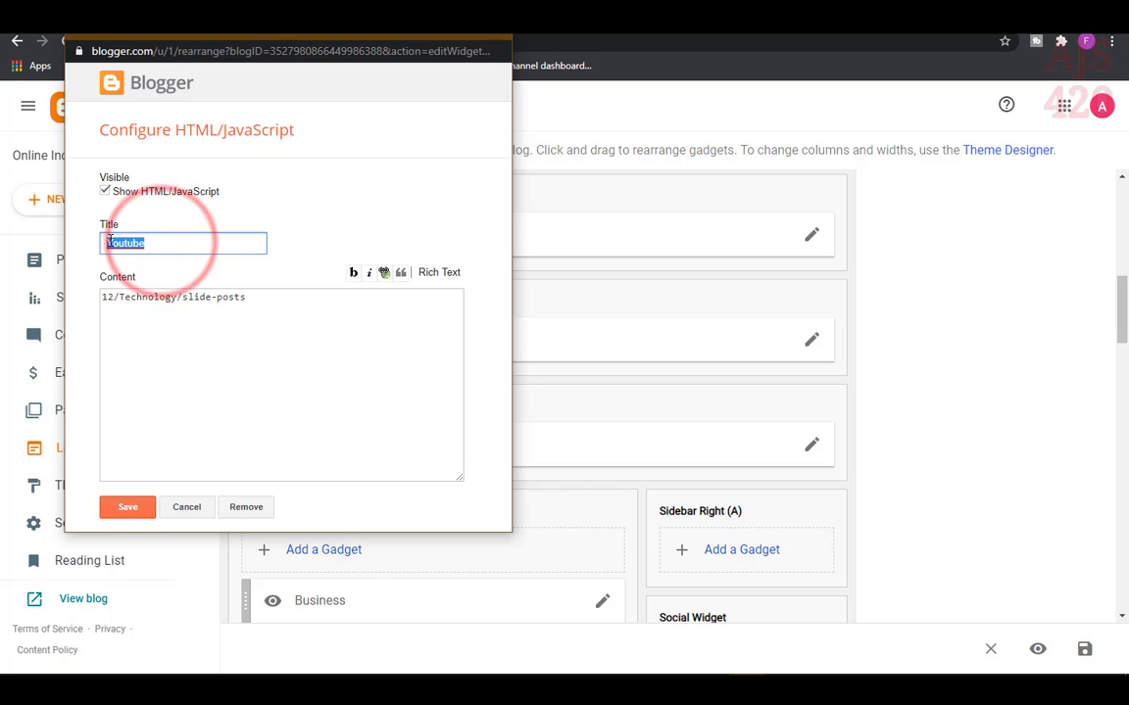
double_click(147, 296)
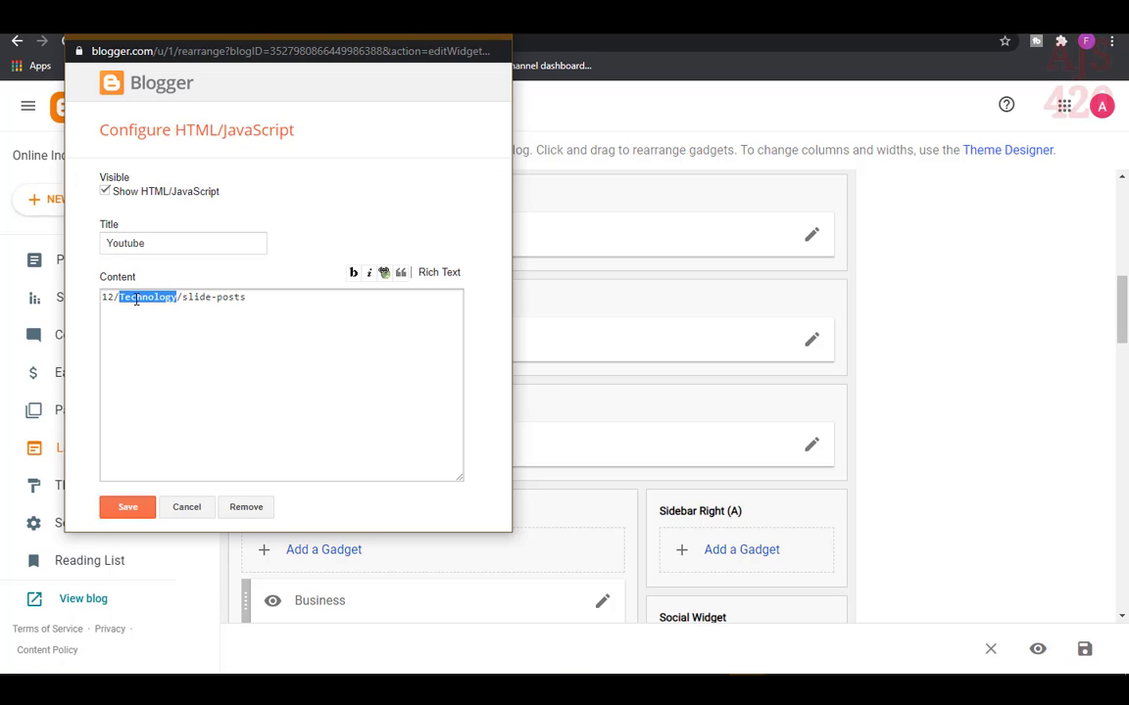
type("youtub")
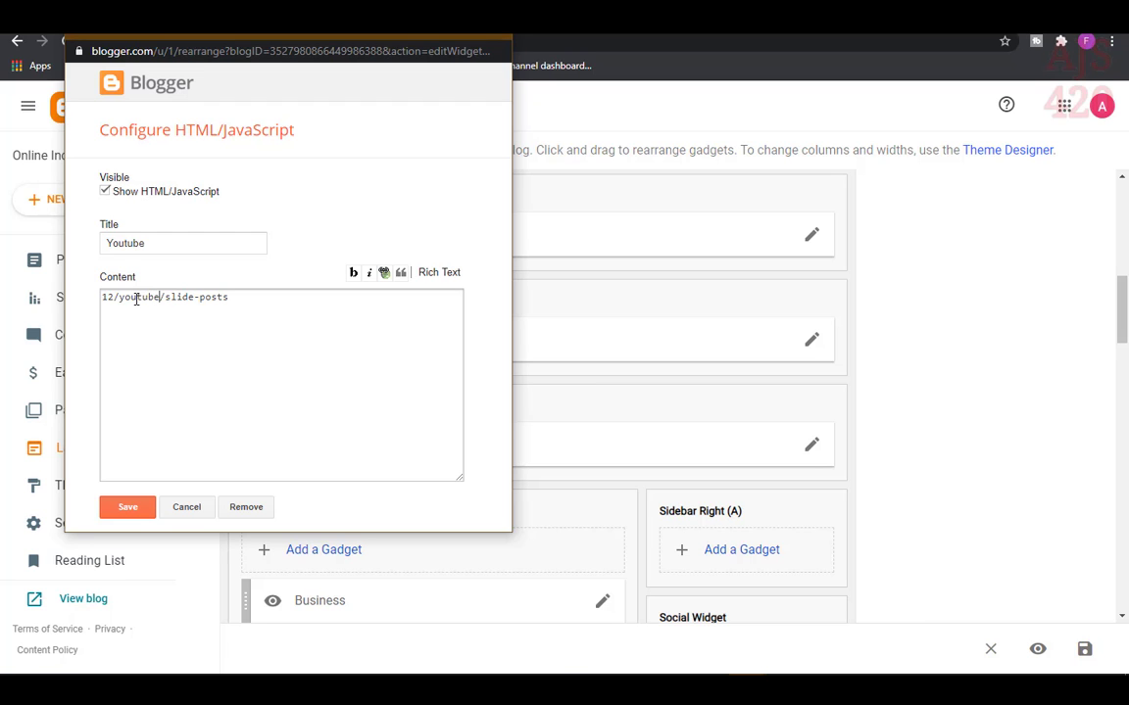
left_click(129, 507)
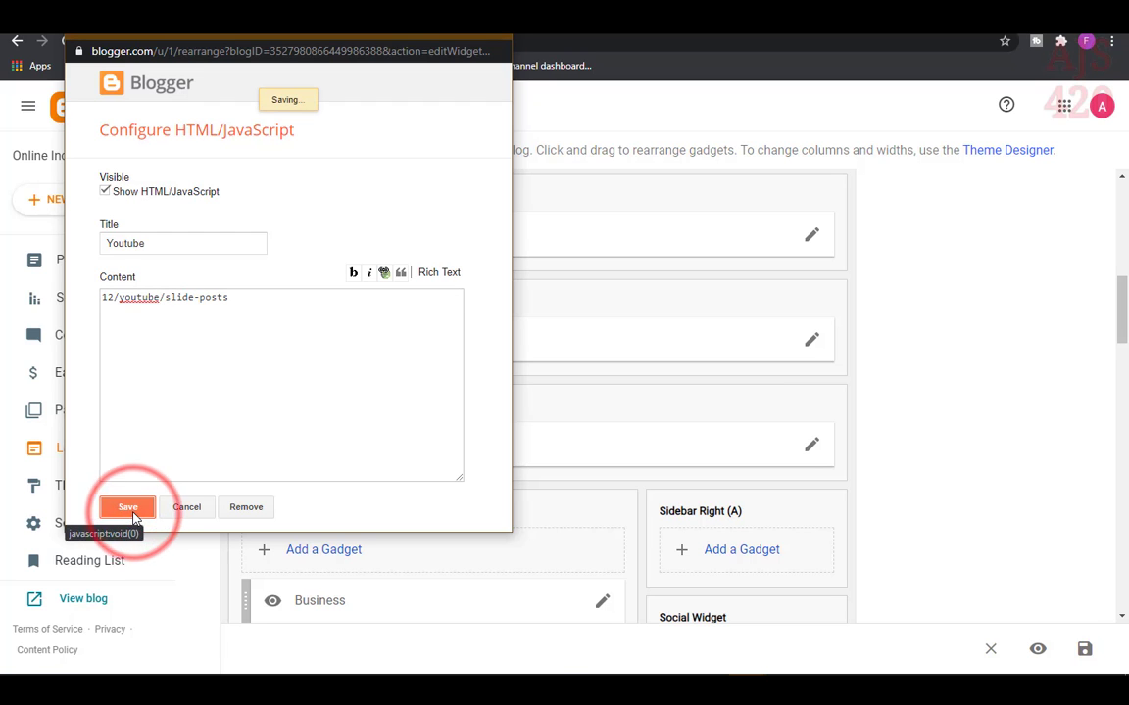
left_click(1082, 649)
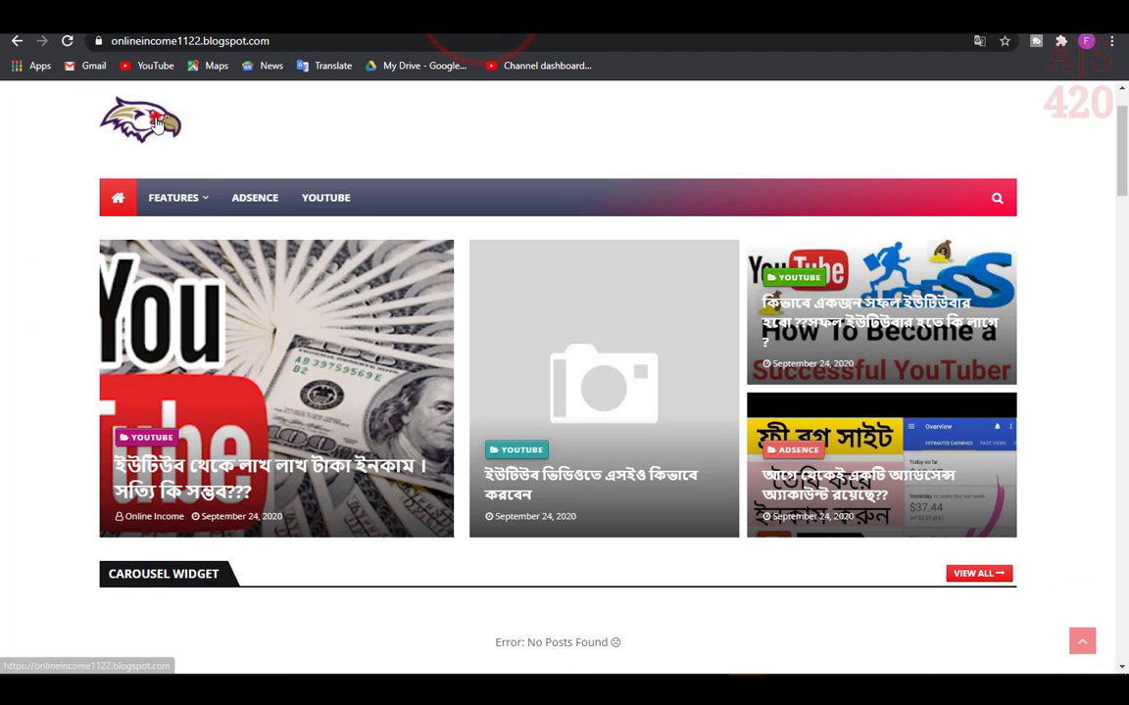
- Reload the blog's home page and check the Youtube carousel by moving through its slides
left_click(155, 119)
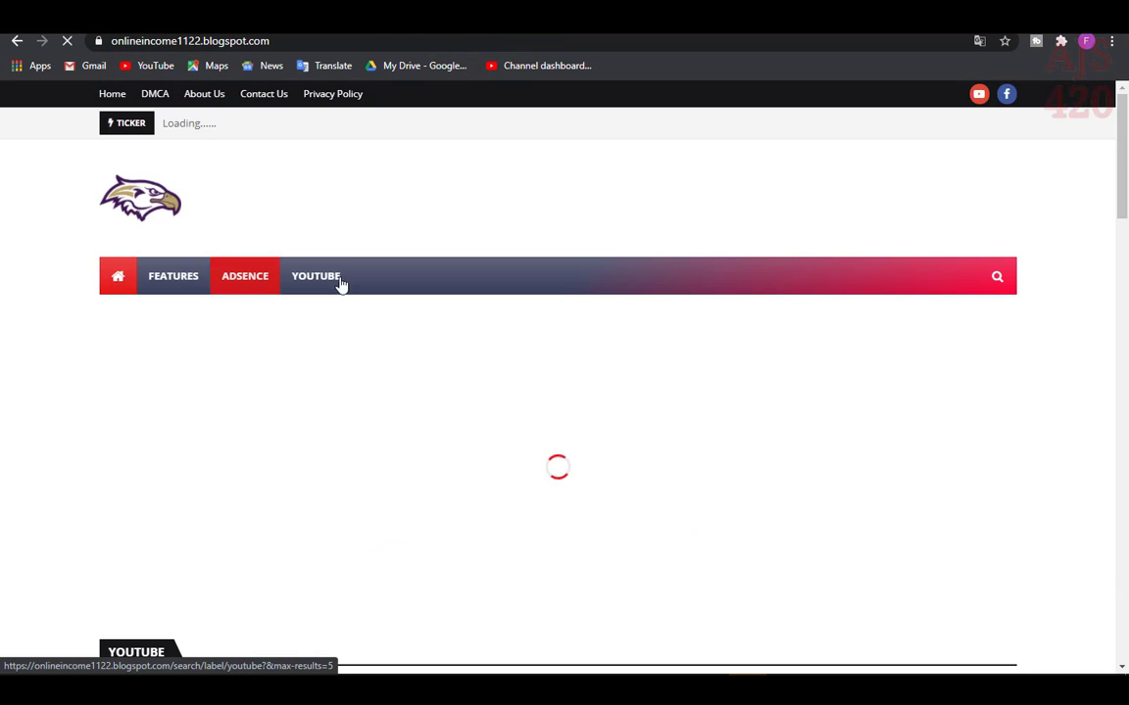
scroll(224, 238, "down", 4)
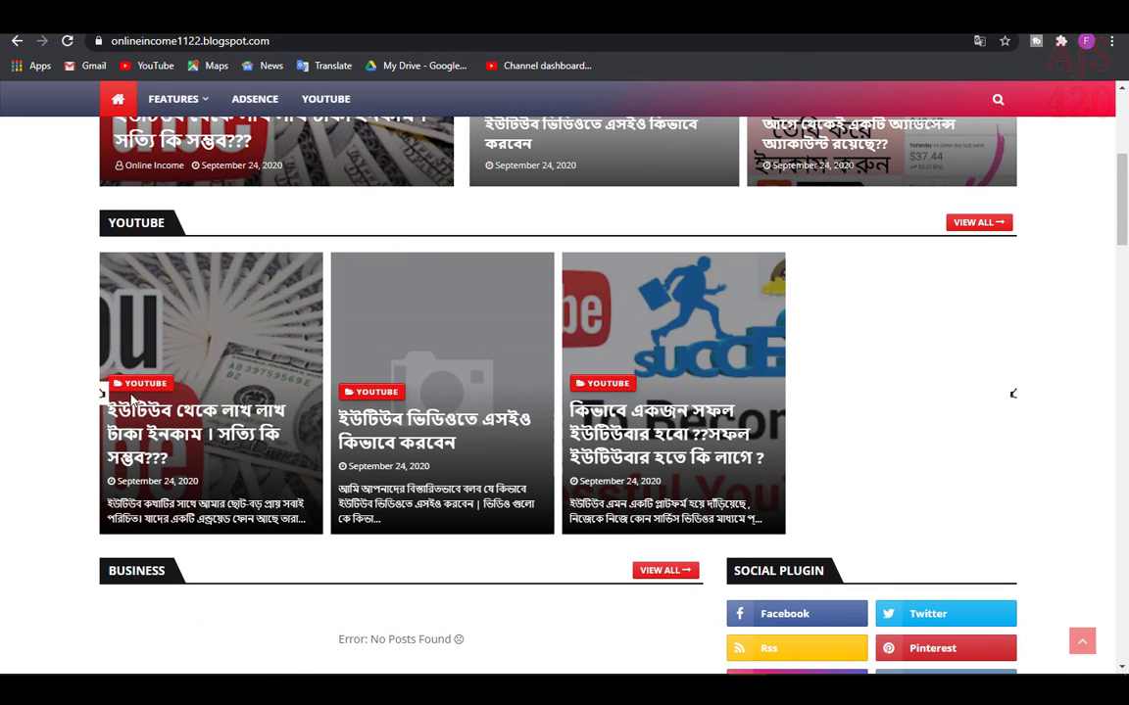
left_click(1006, 395)
left_click(1009, 395)
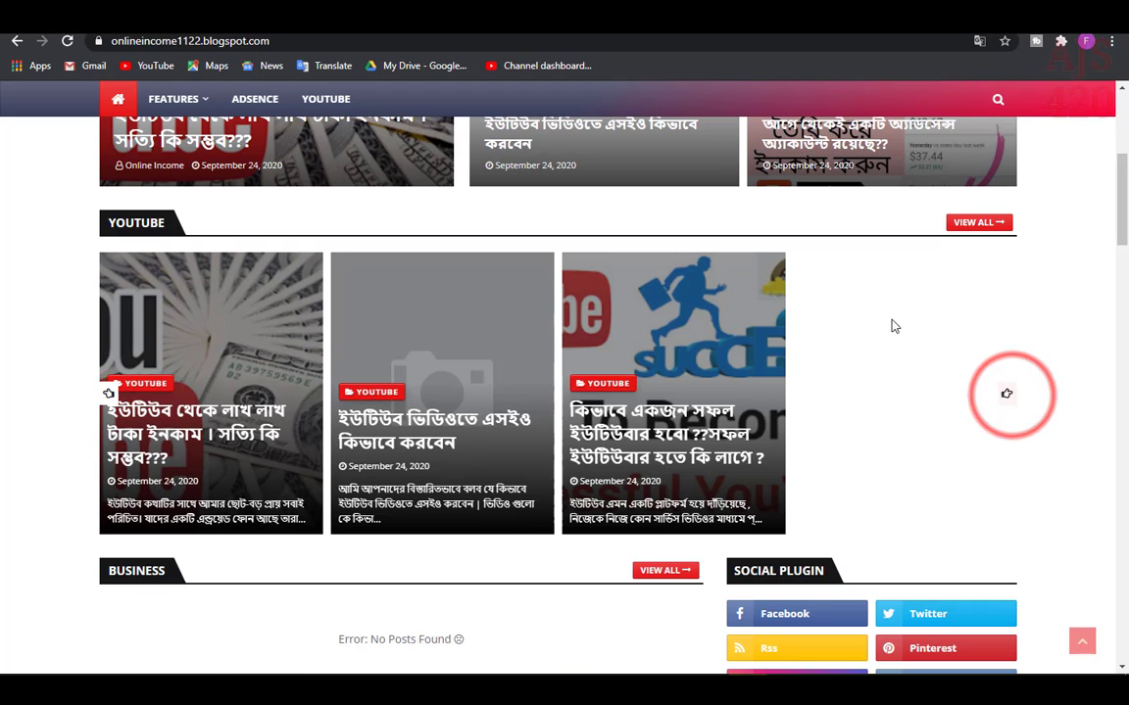
left_click(1012, 396)
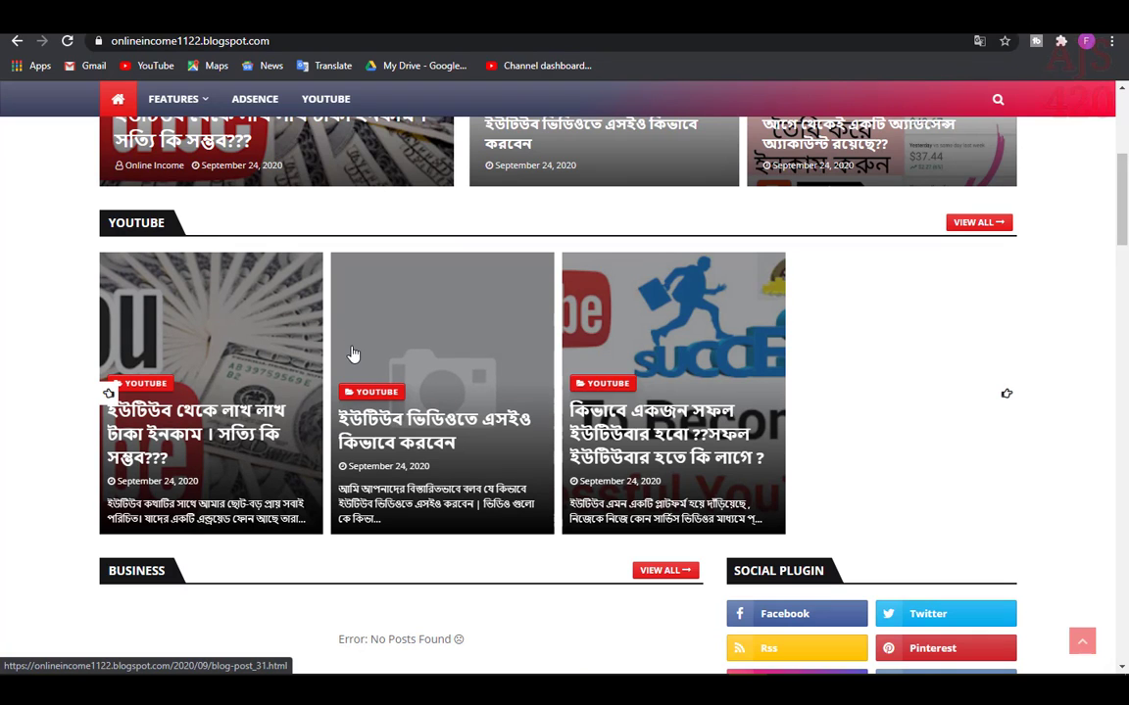
- Return to the Blogger layout, review the carousel gadget's title and content label, and save the gadget and layout again
key("ctrl+Tab")
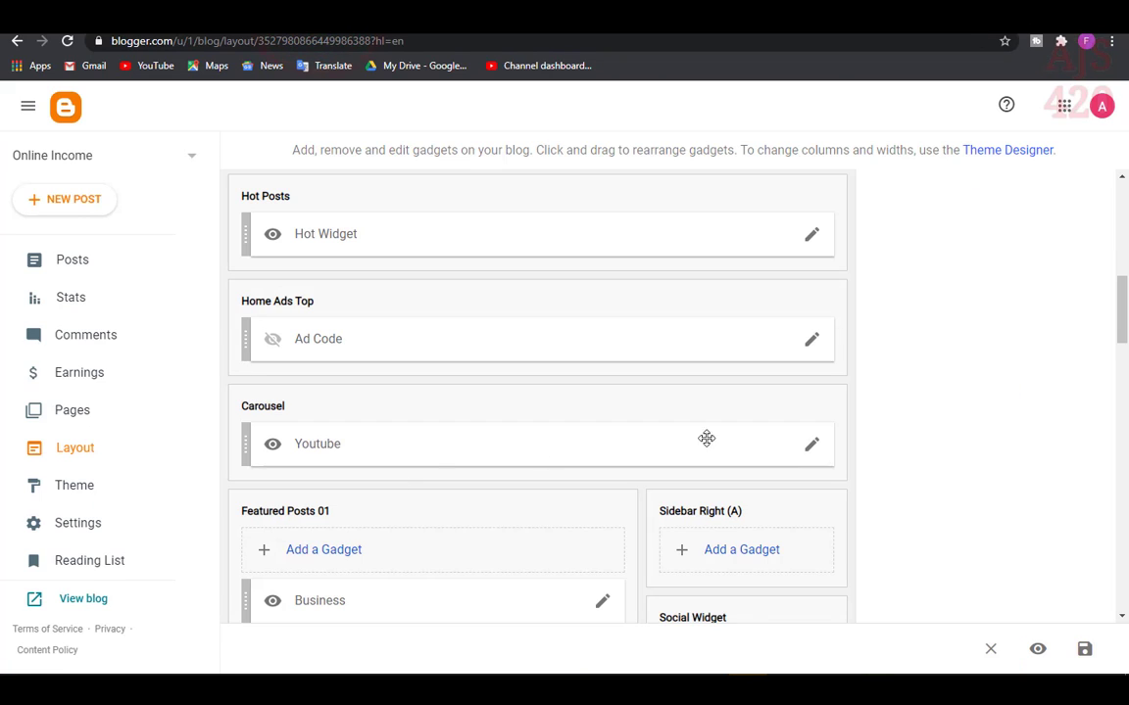
left_click(813, 446)
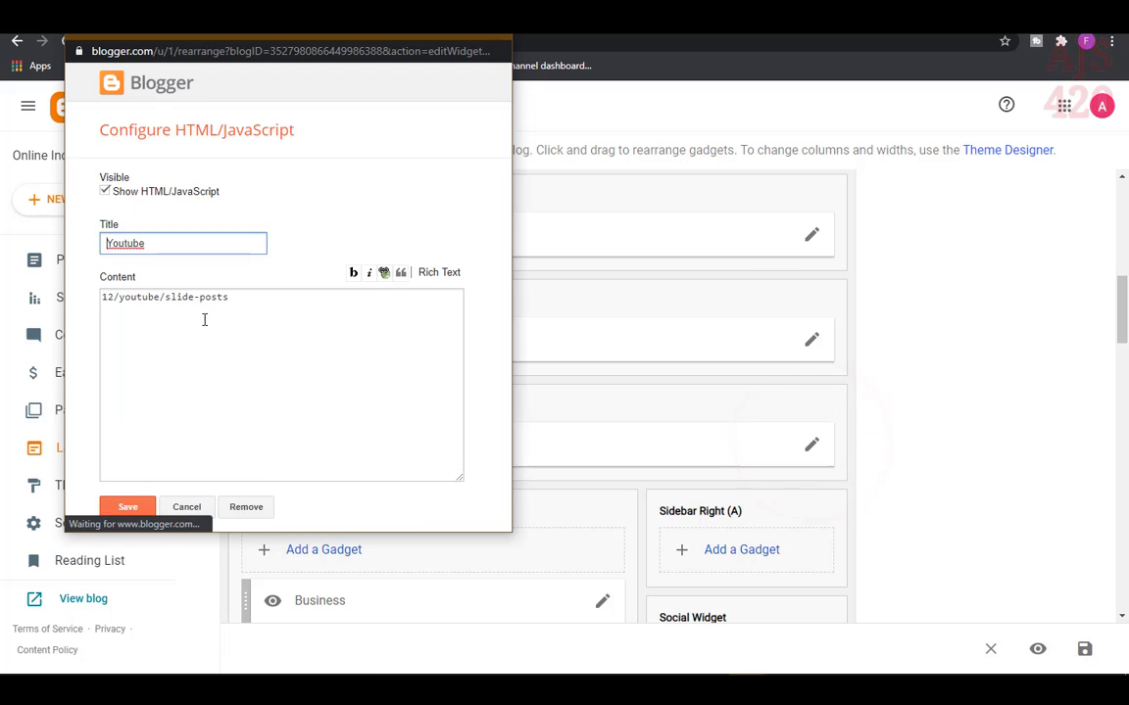
left_click_drag(168, 243, 86, 241)
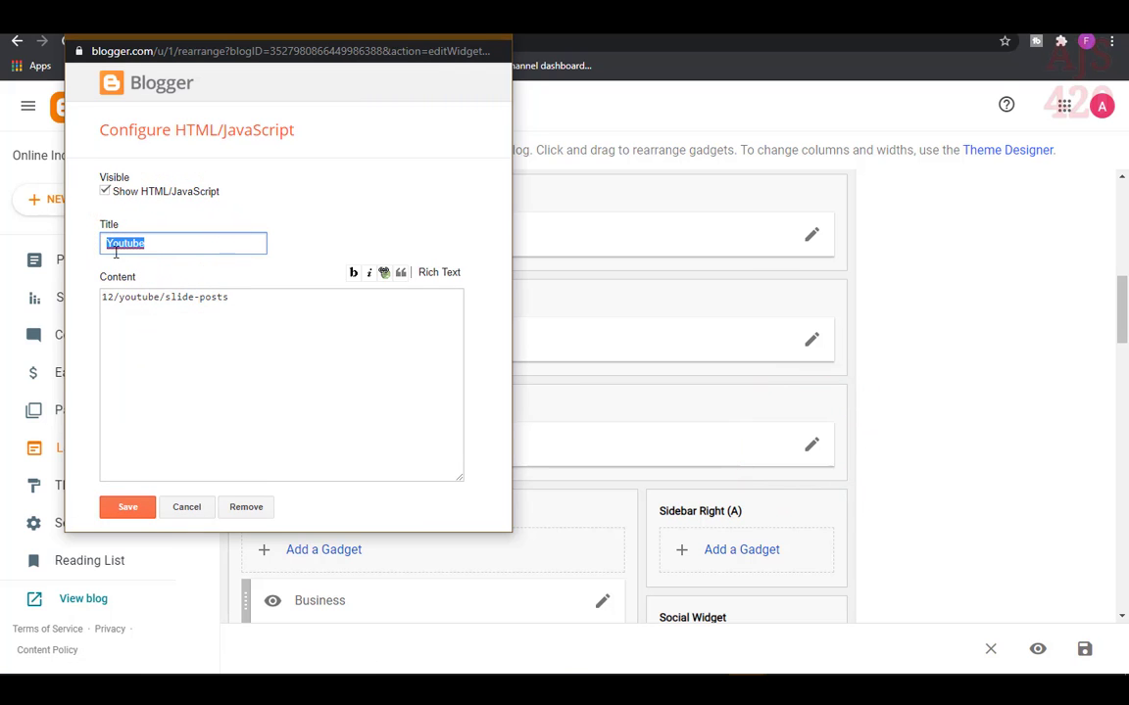
left_click(131, 242)
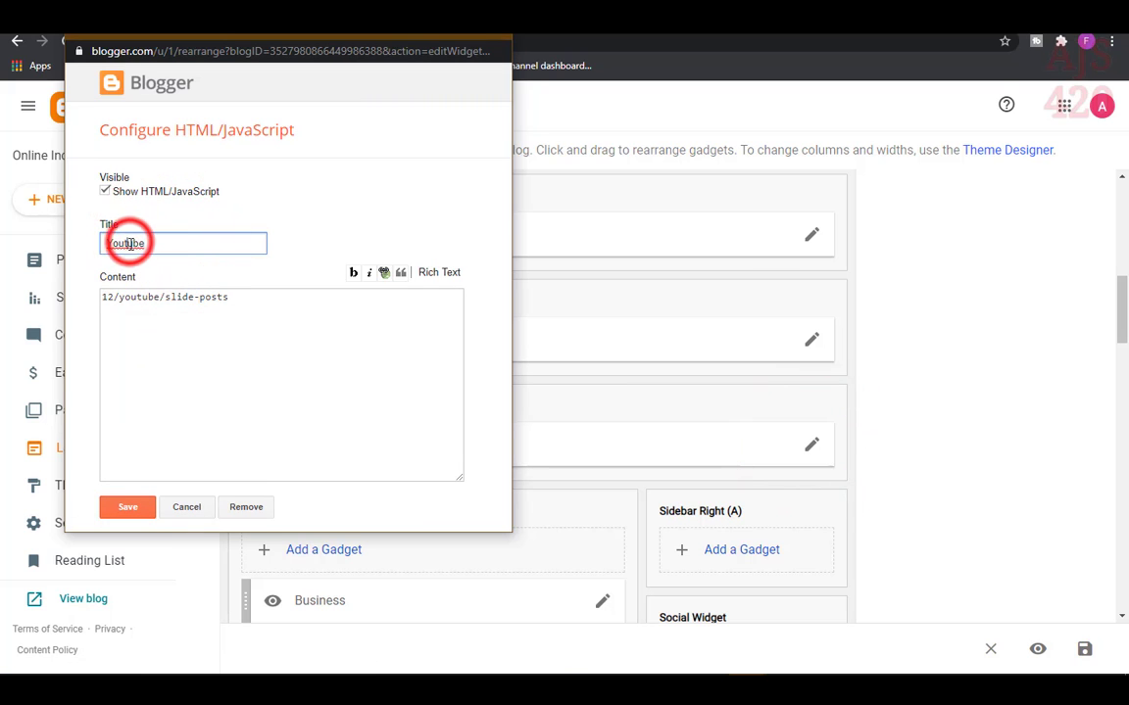
double_click(136, 297)
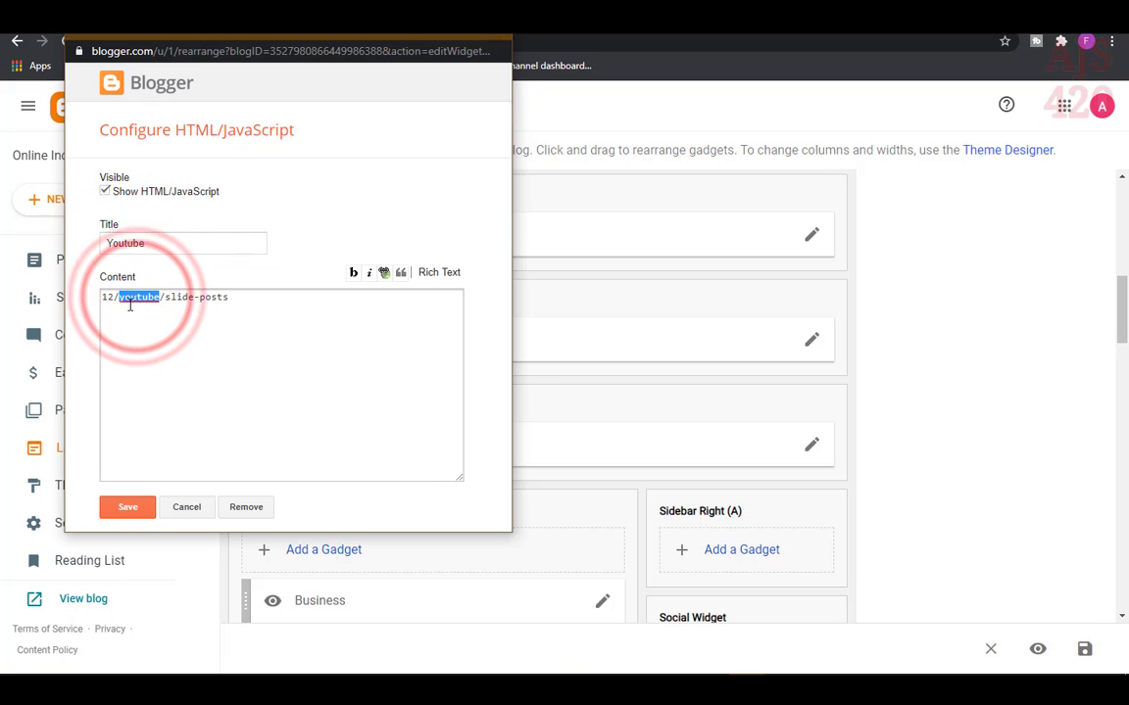
left_click(130, 508)
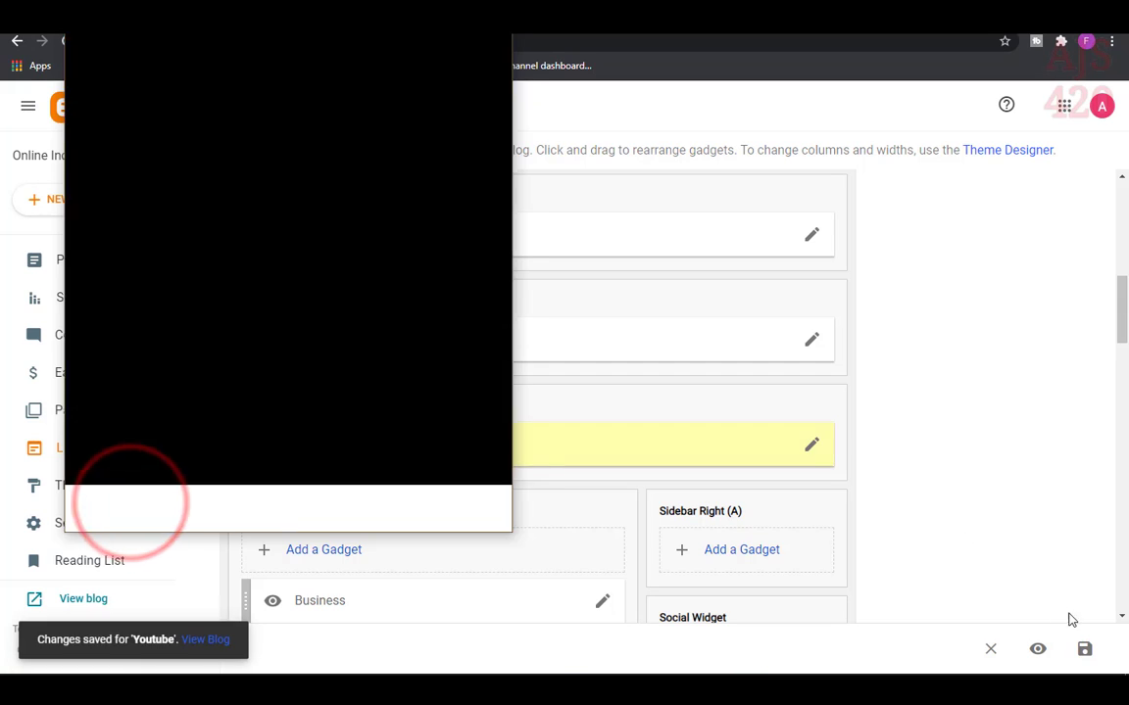
left_click(1083, 648)
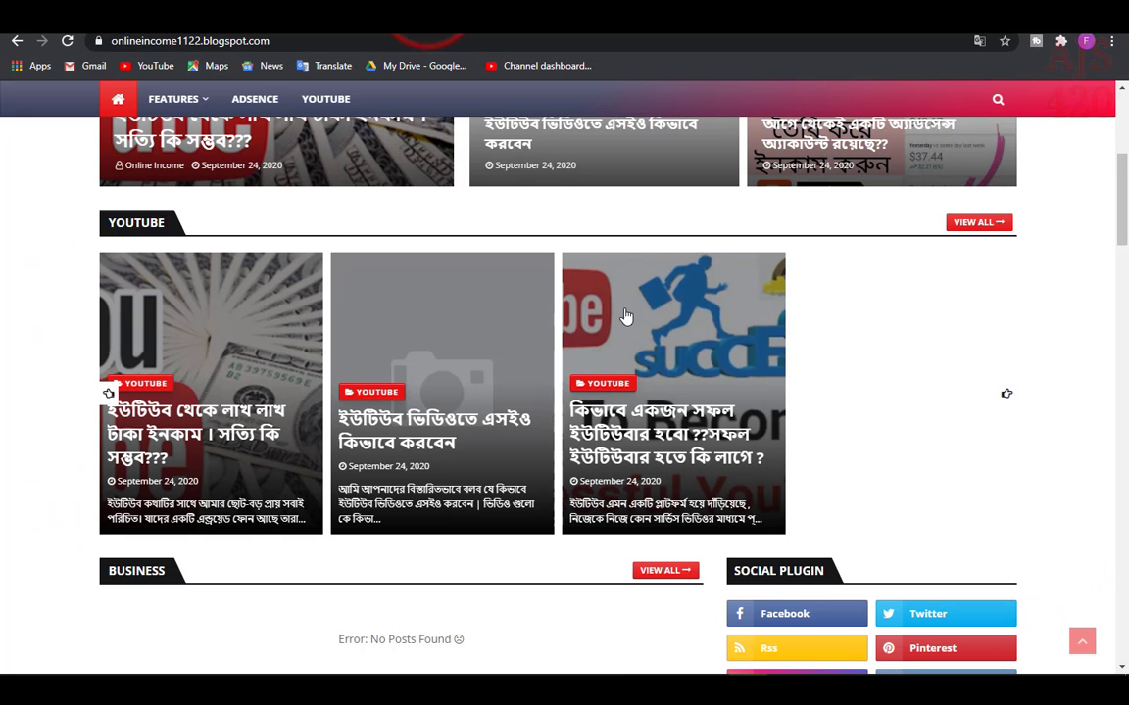
- Compare the blog's Youtube, Business, Slider and Social Plugin sections with the corresponding gadgets in the Blogger layout
scroll(391, 322, "down", 4)
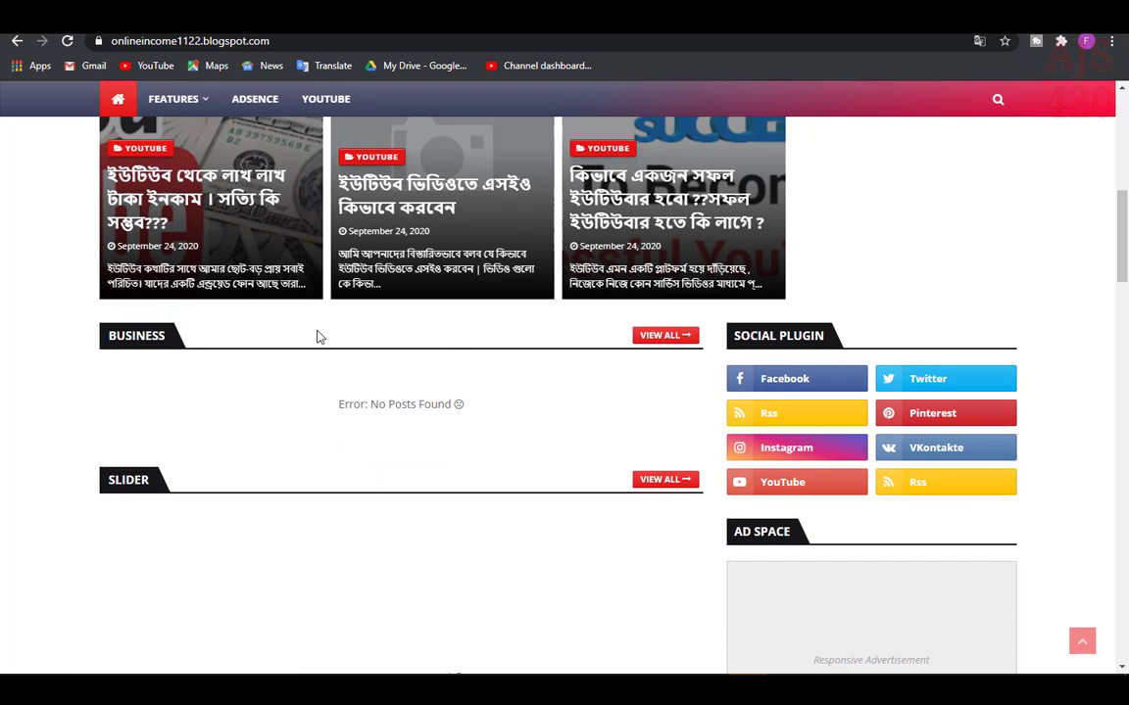
triple_click(460, 401)
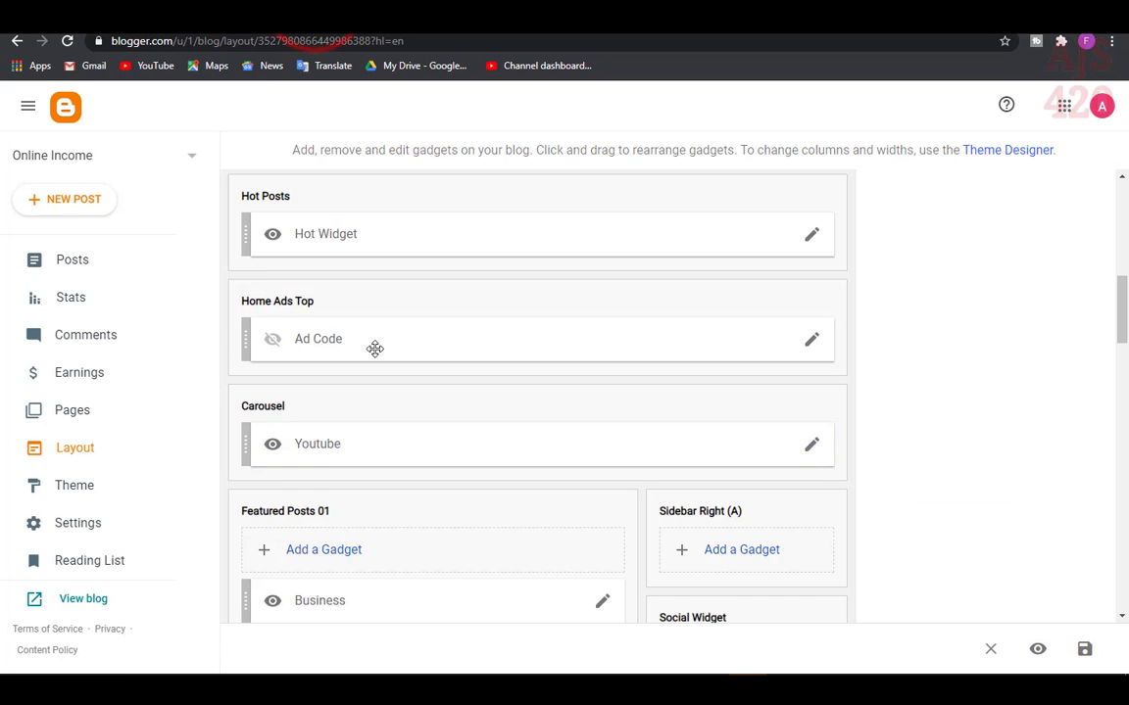
scroll(382, 349, "down", 1)
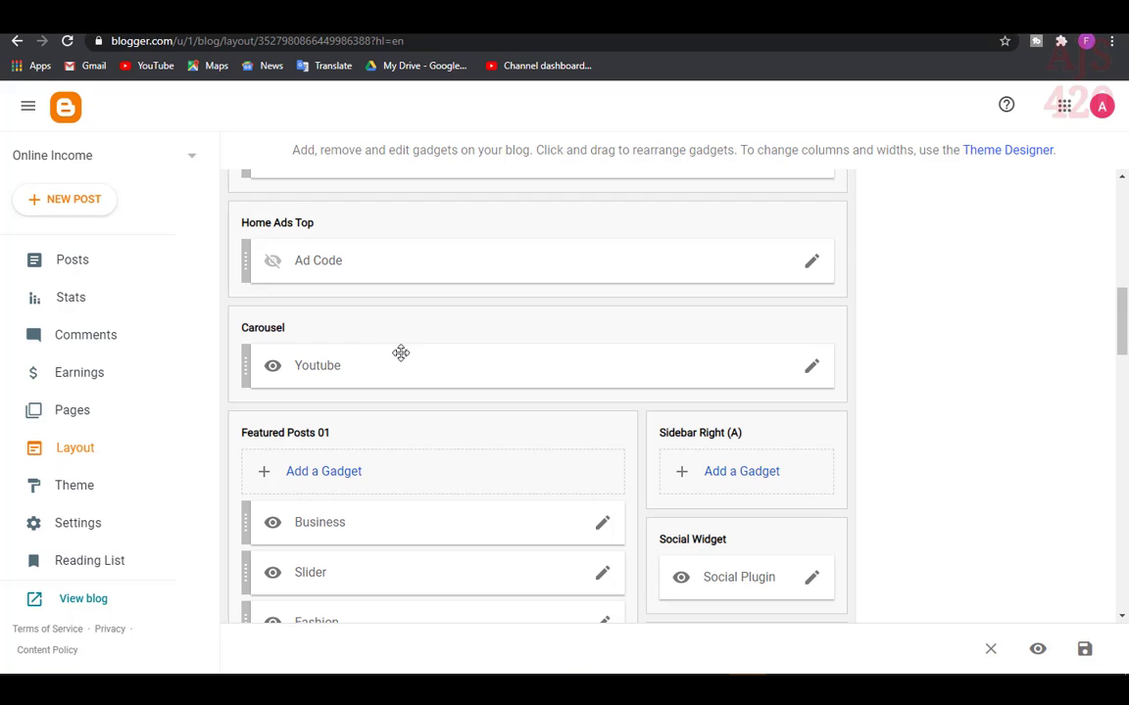
scroll(401, 353, "down", 2)
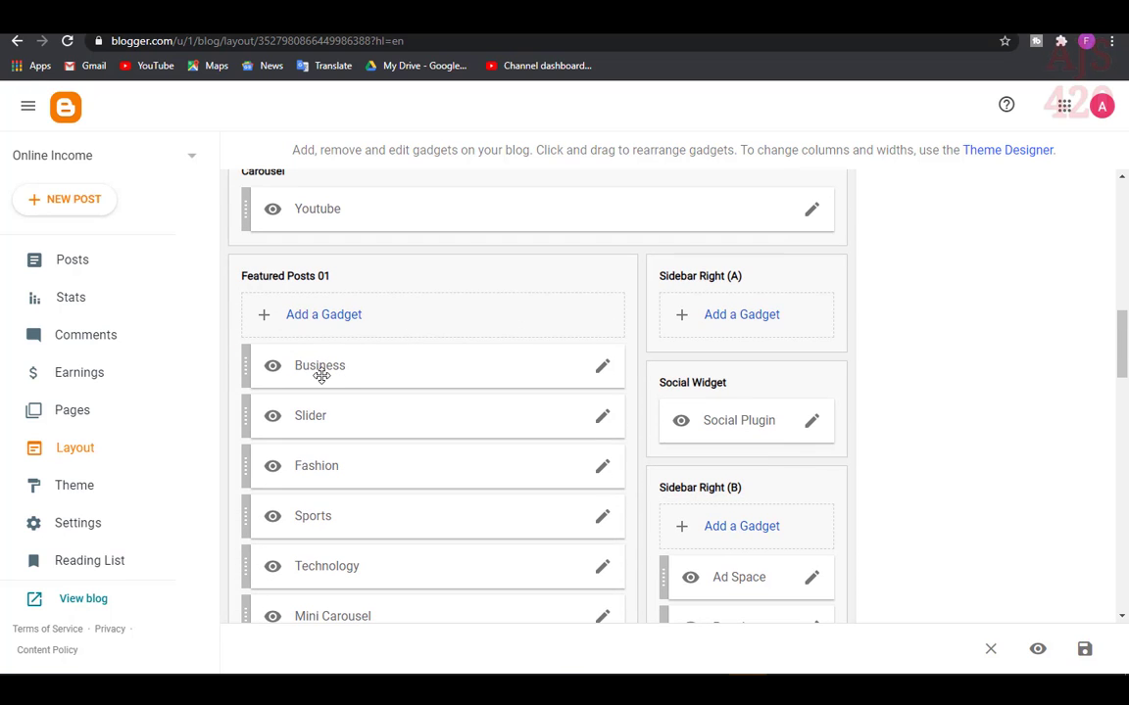
scroll(774, 314, "down", 6)
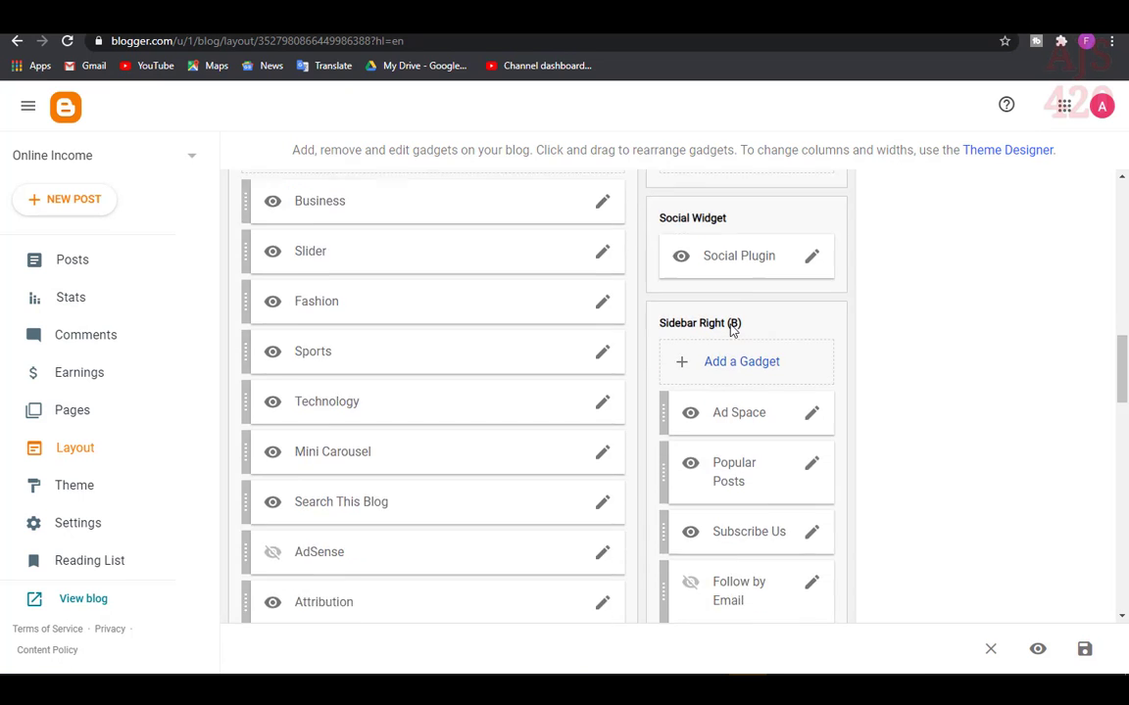
scroll(737, 452, "up", 7)
scroll(738, 452, "up", 1)
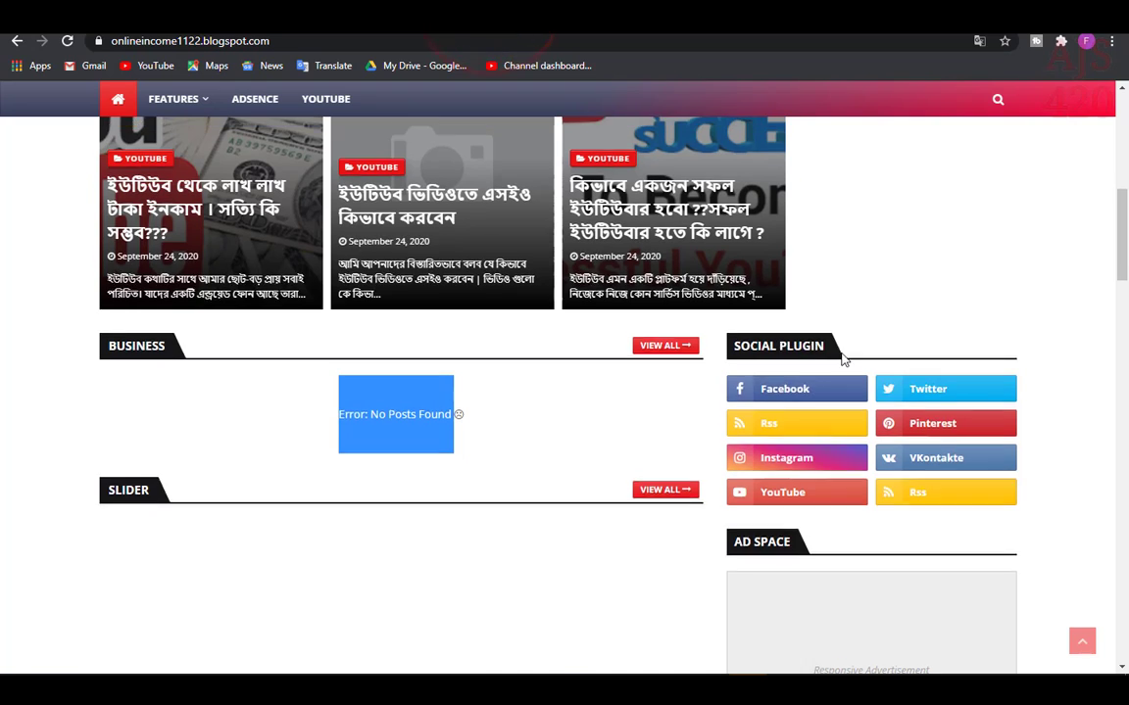
scroll(844, 360, "up", 1)
scroll(824, 353, "down", 1)
scroll(866, 315, "up", 3)
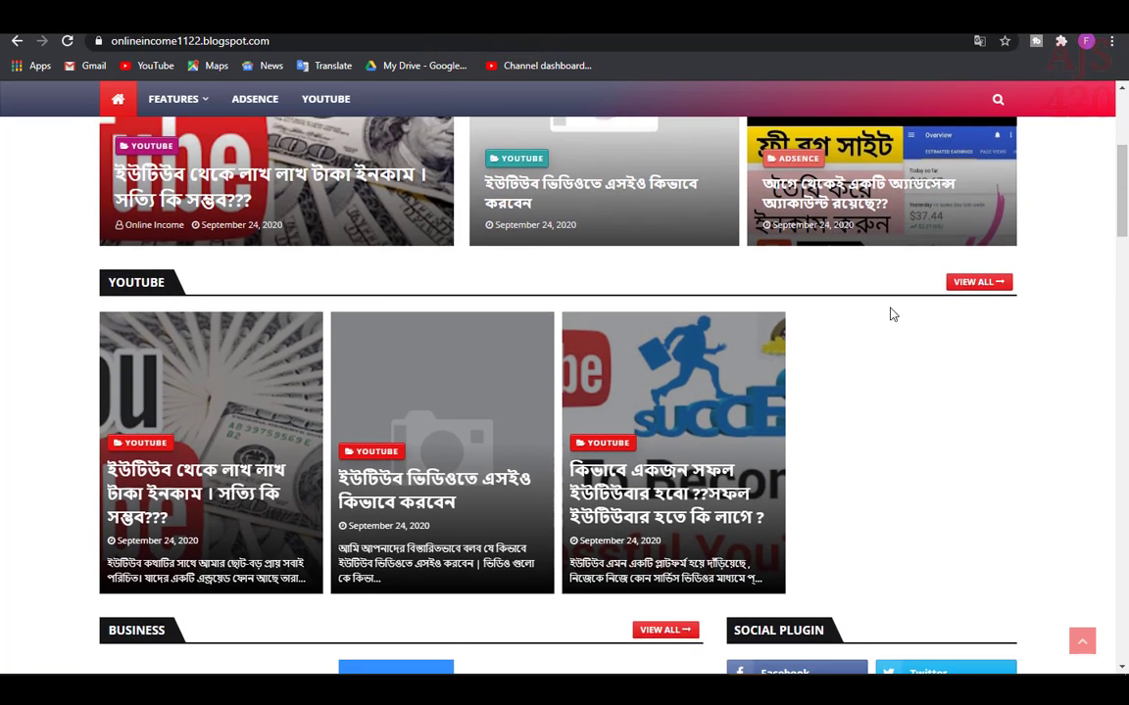
scroll(1002, 234, "down", 2)
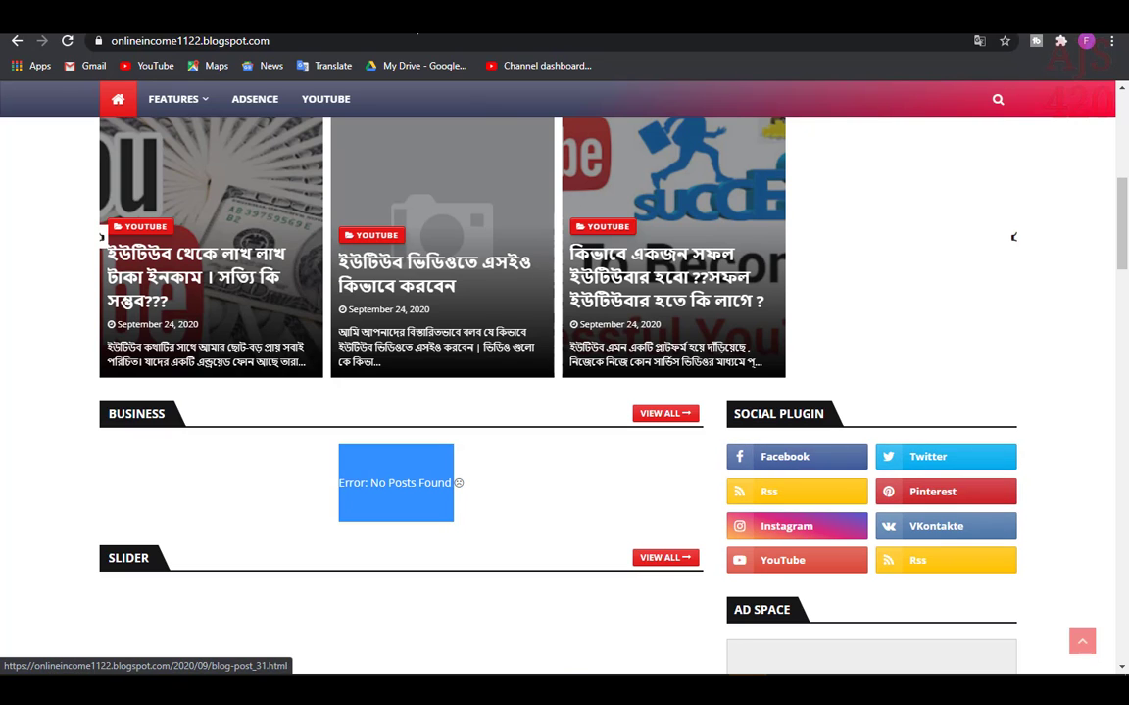
key("ctrl+w")
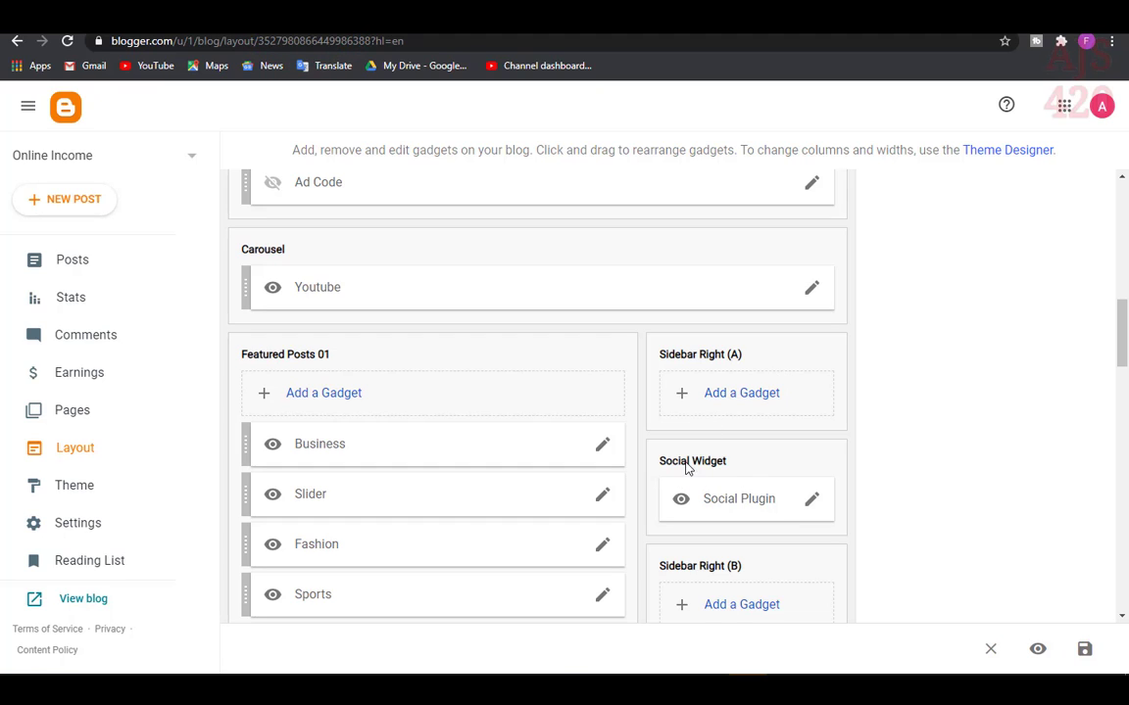
- Open the Social Plugin gadget's link list and delete all of its existing social links
left_click(811, 502)
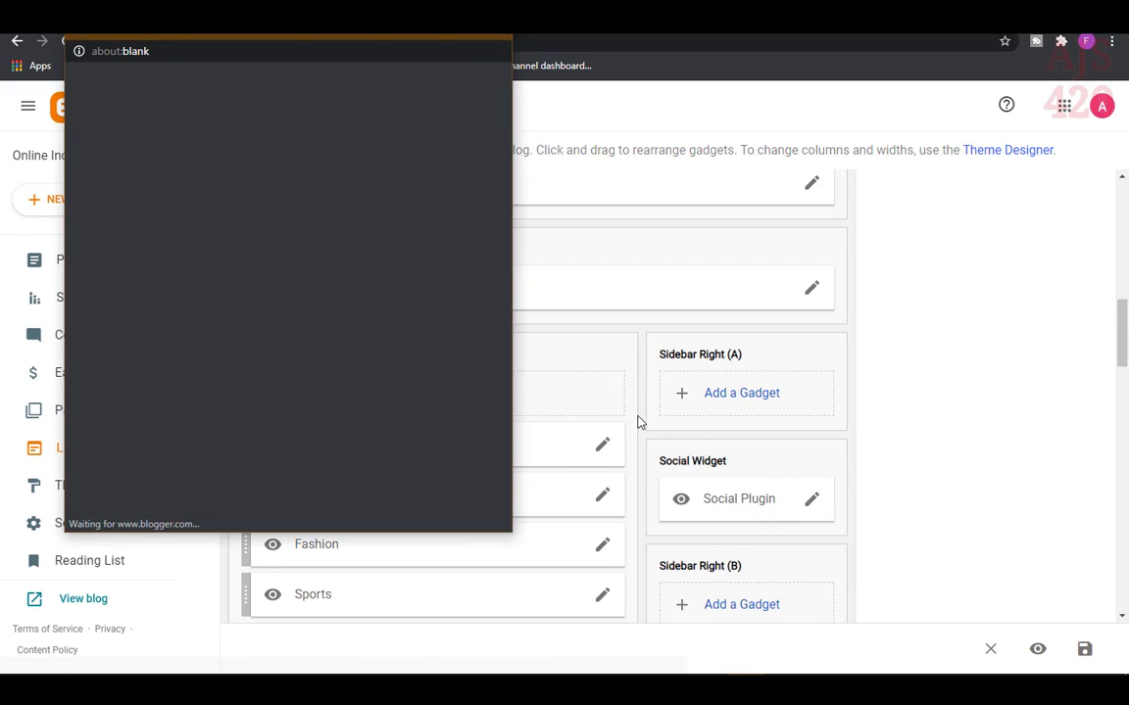
scroll(218, 385, "down", 1)
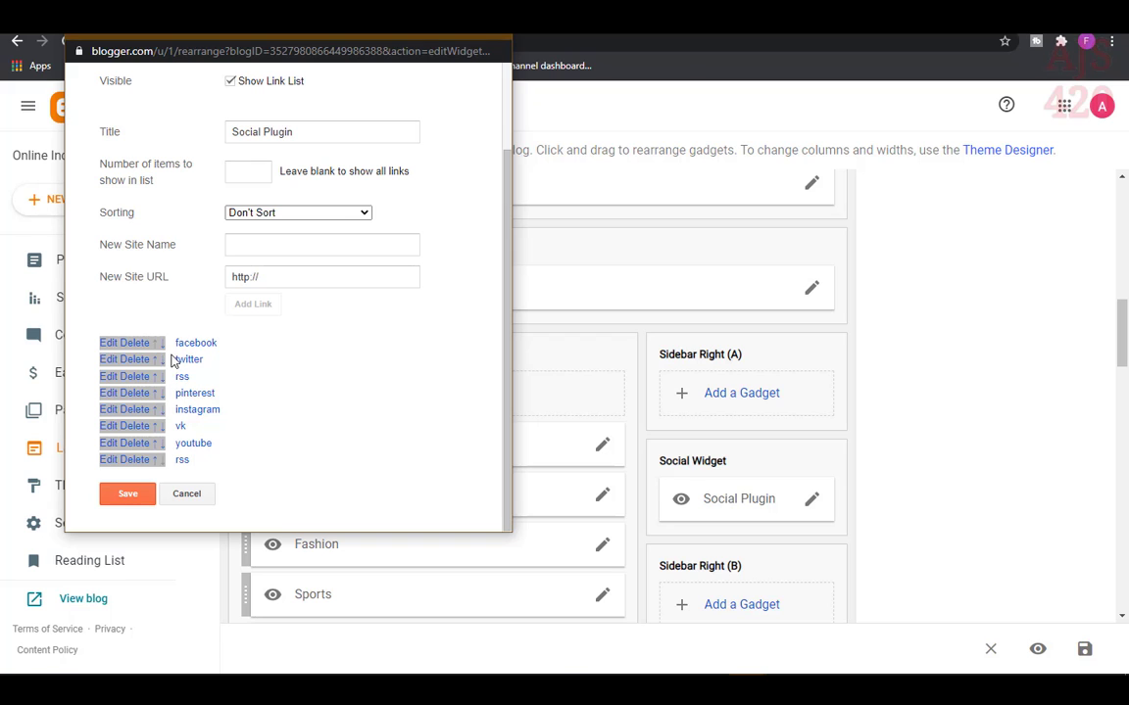
left_click(137, 460)
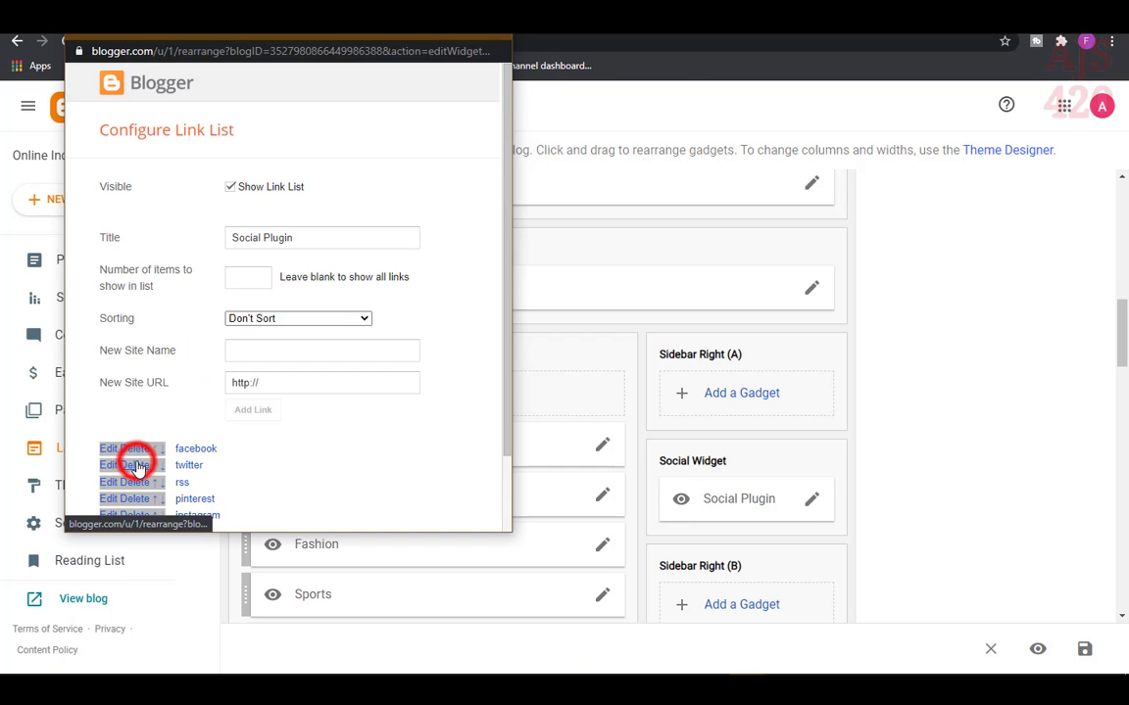
left_click(139, 445)
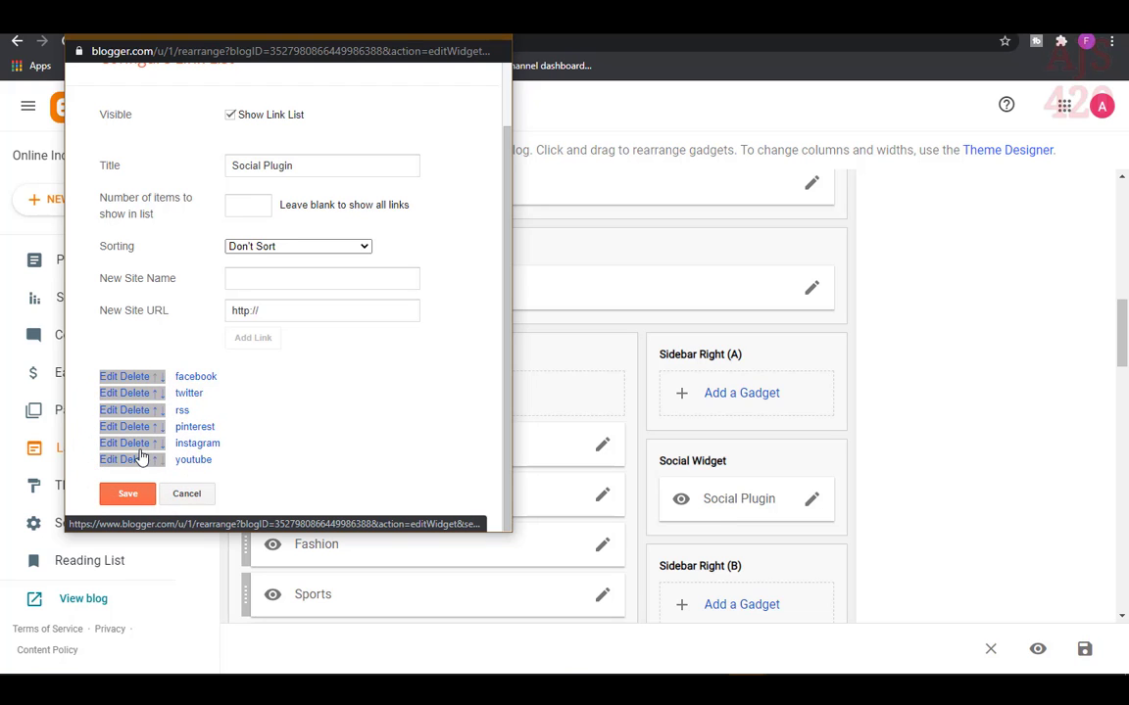
double_click(137, 384)
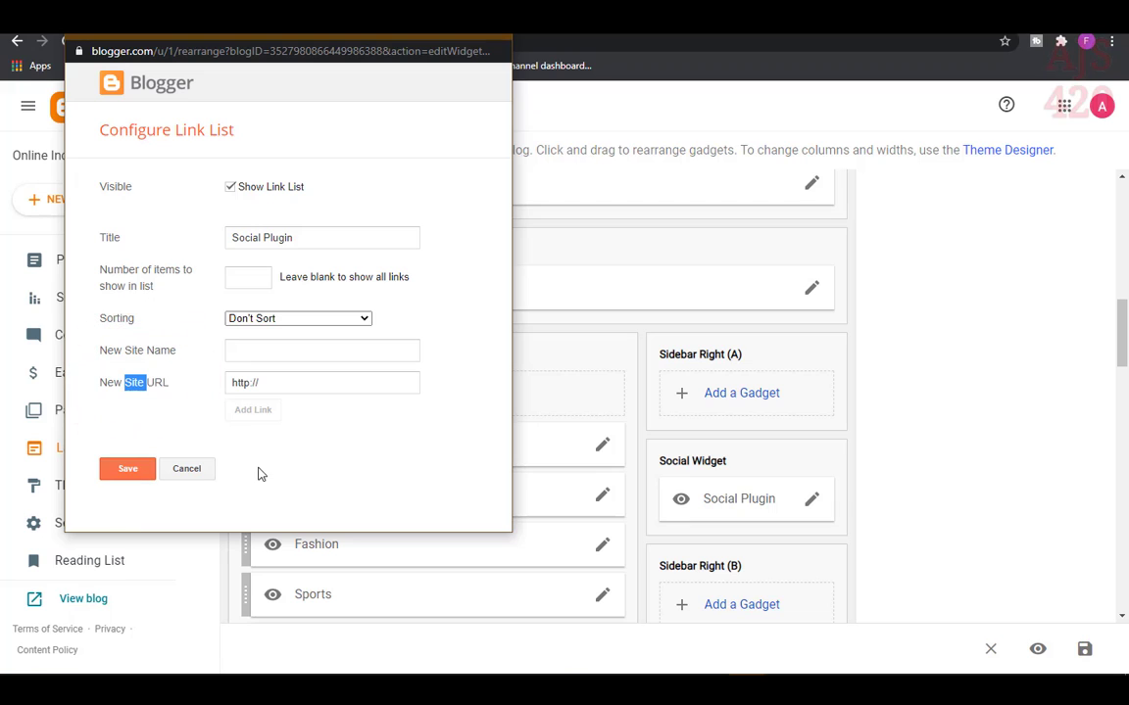
left_click(241, 350)
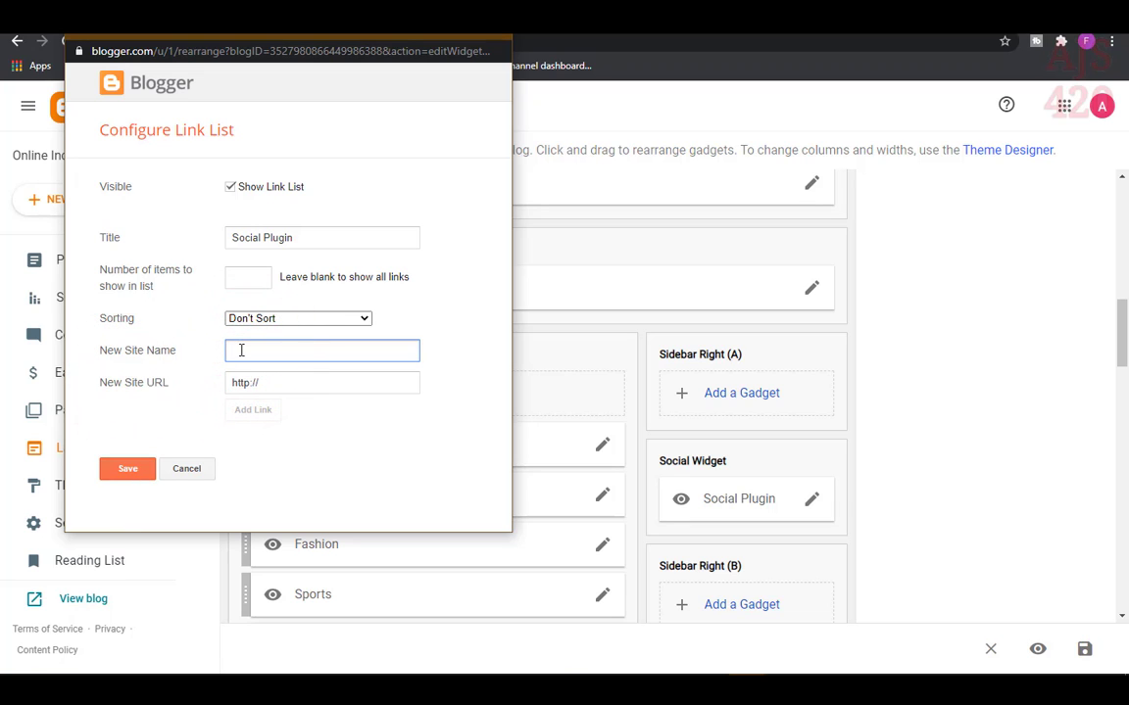
type("youtube")
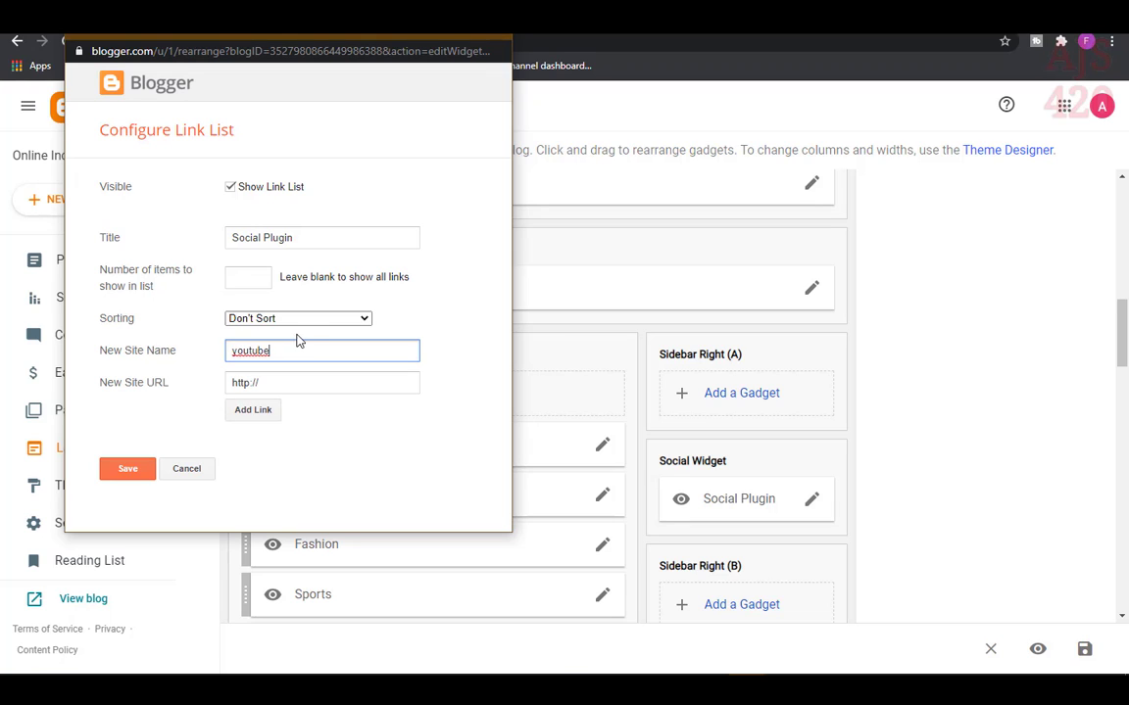
double_click(298, 340)
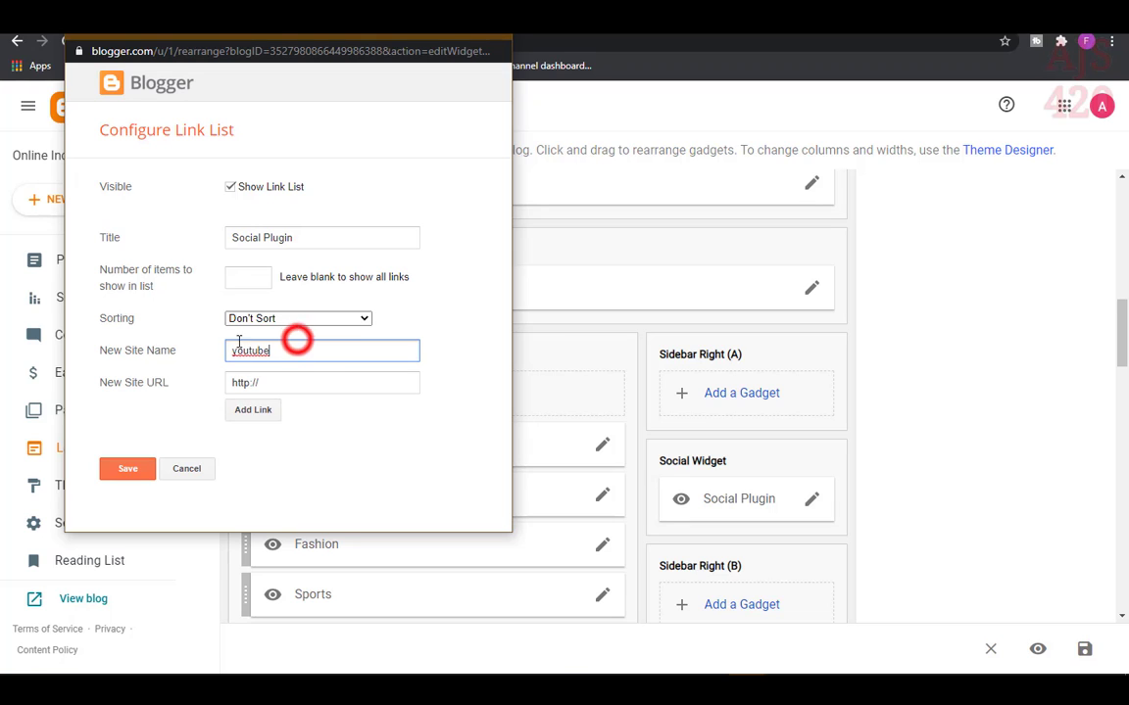
left_click(257, 342)
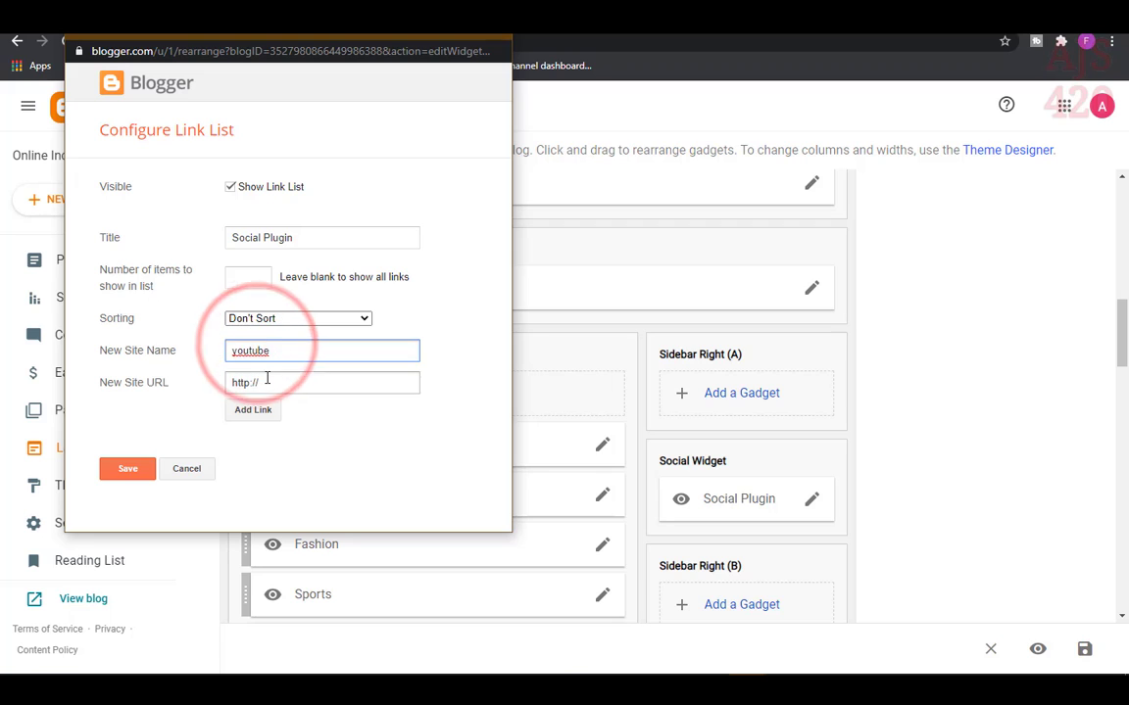
left_click(274, 381)
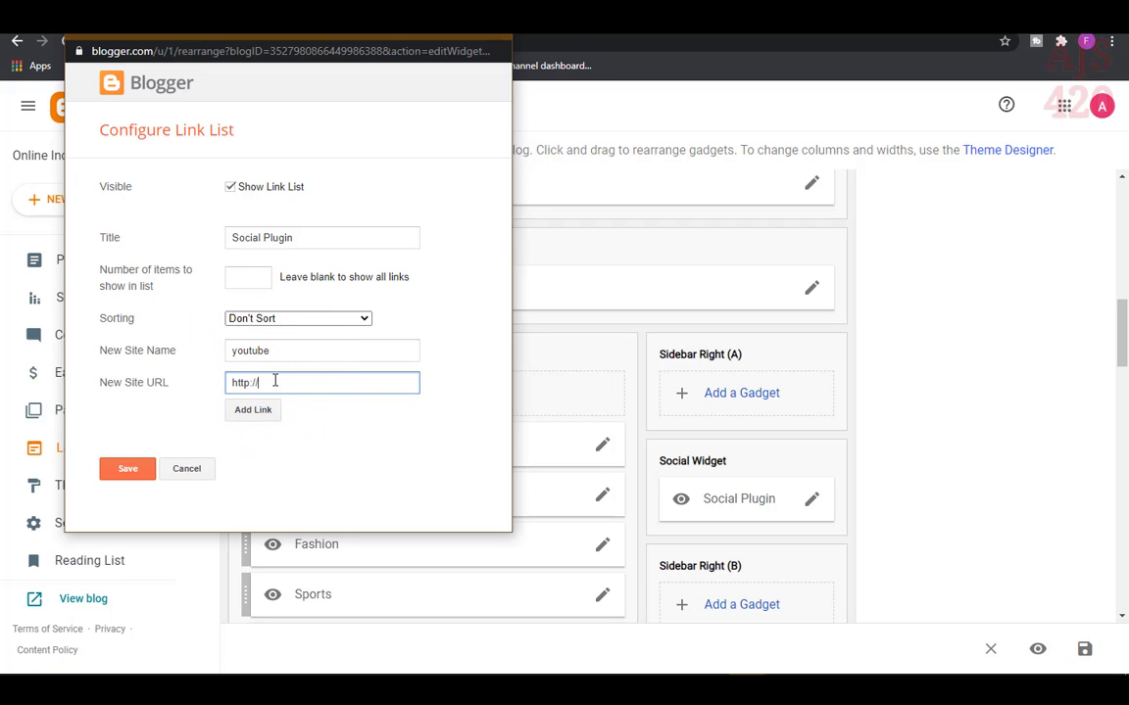
left_click(275, 382)
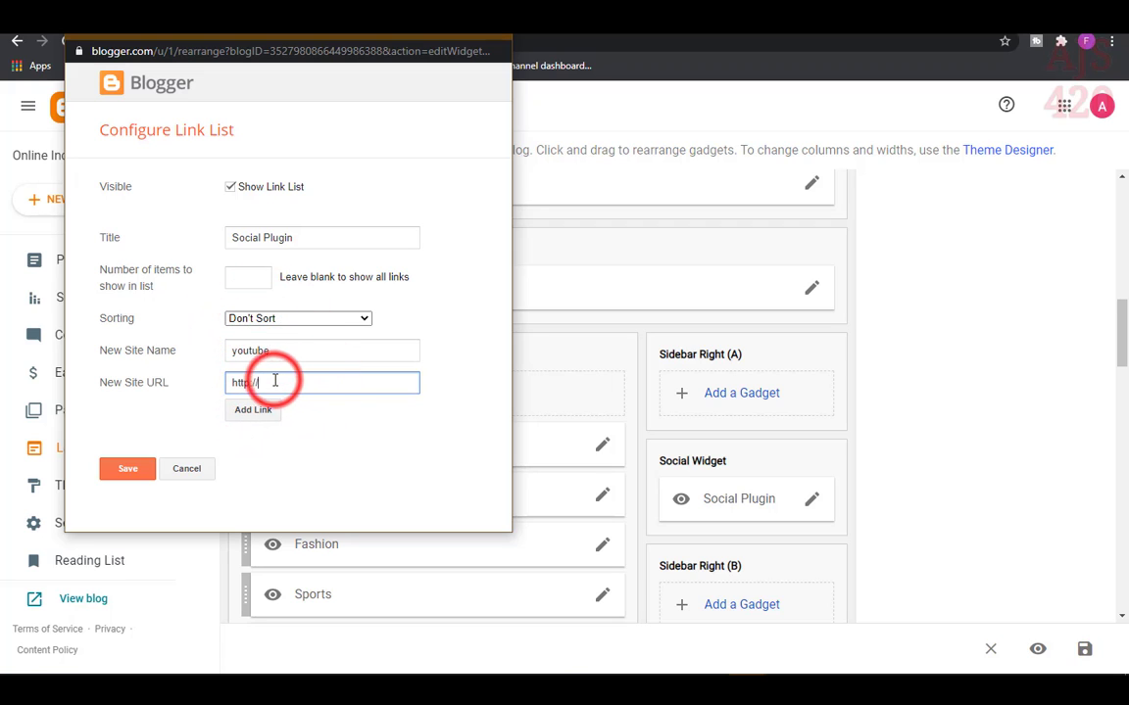
left_click(244, 382)
type("https://www.youtube.com/ajs420")
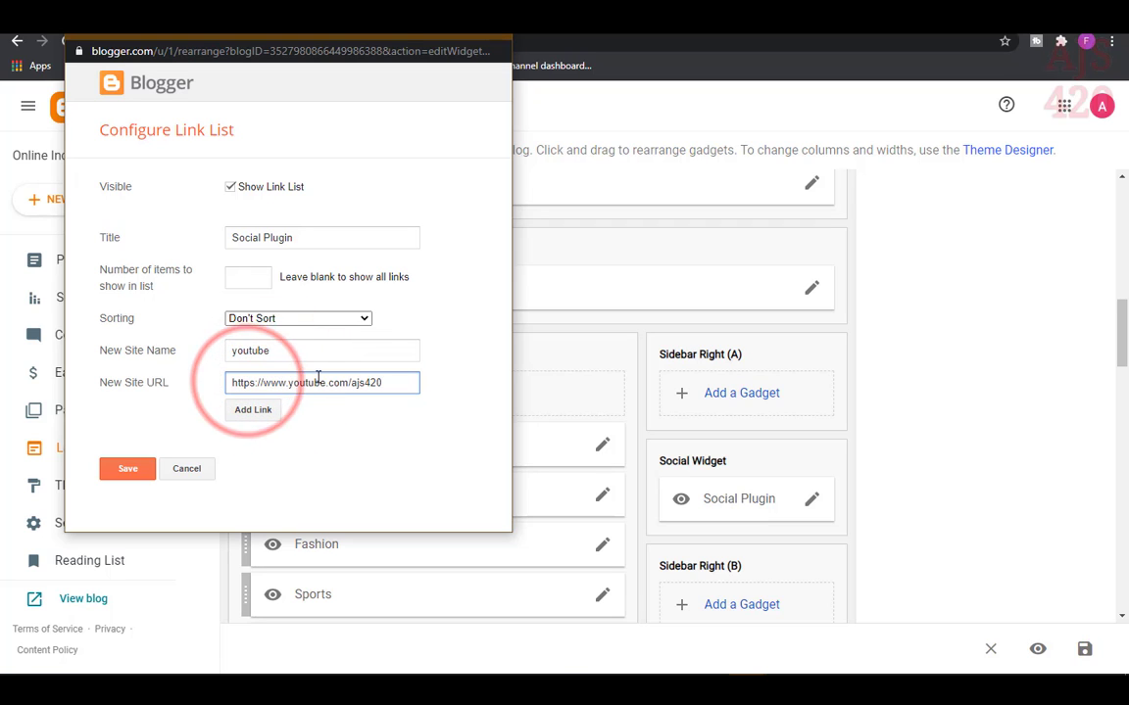
left_click_drag(388, 382, 232, 387)
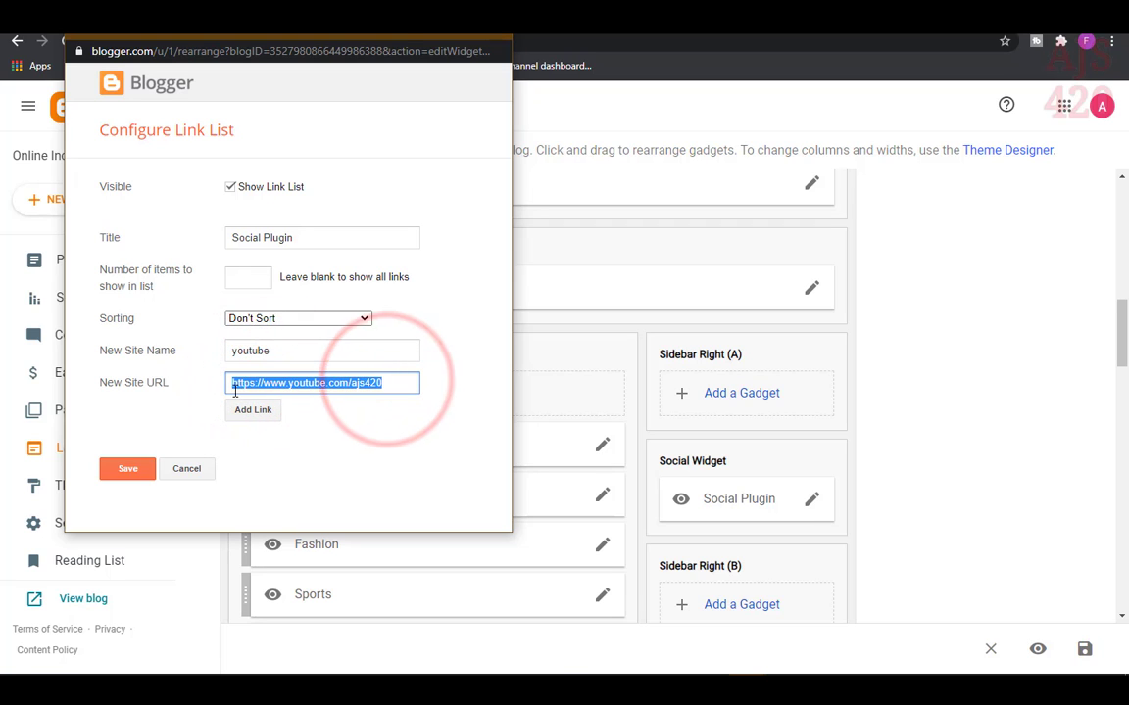
left_click(253, 411)
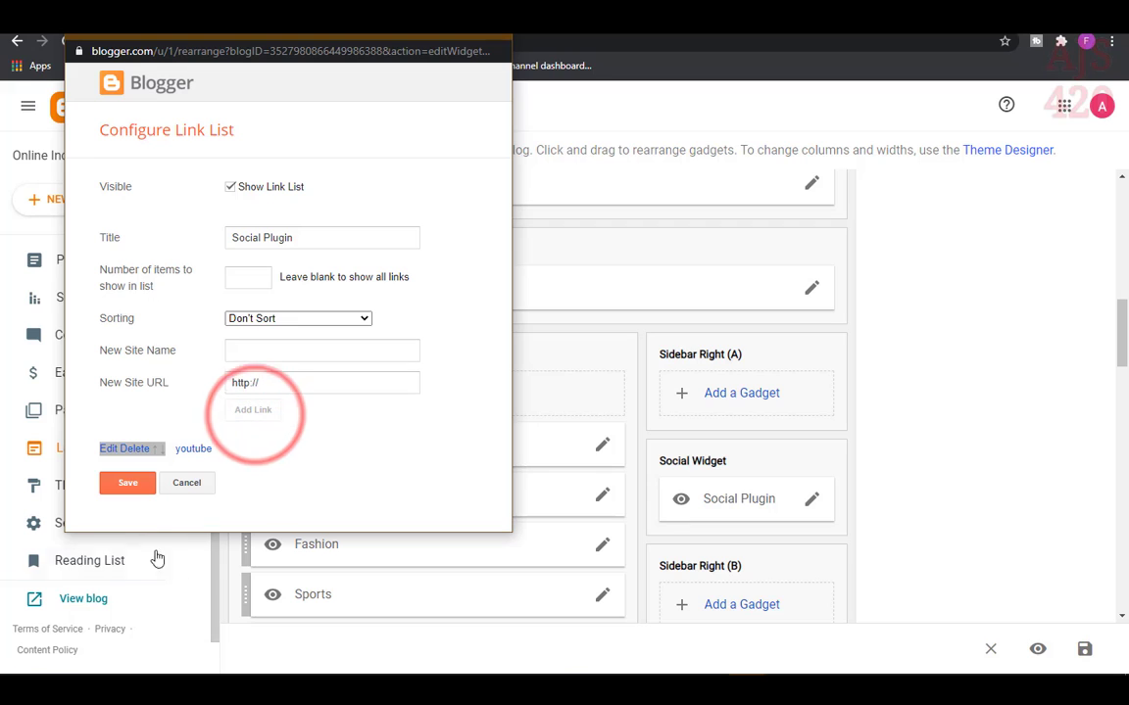
left_click(239, 348)
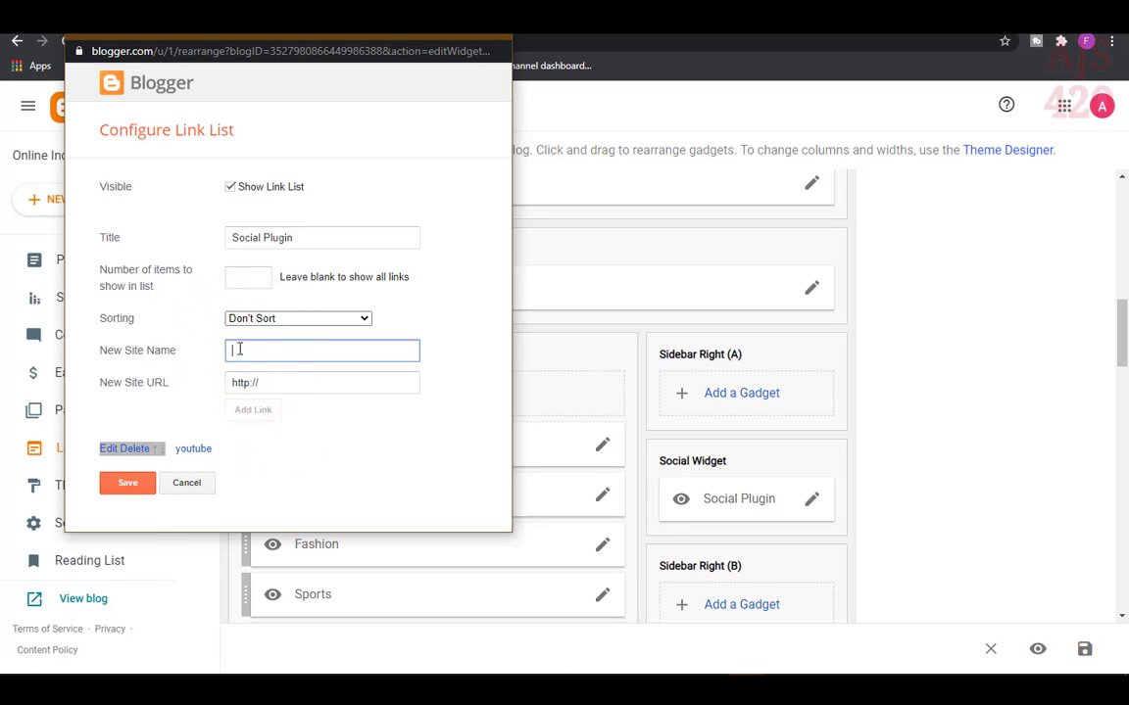
type("facebook")
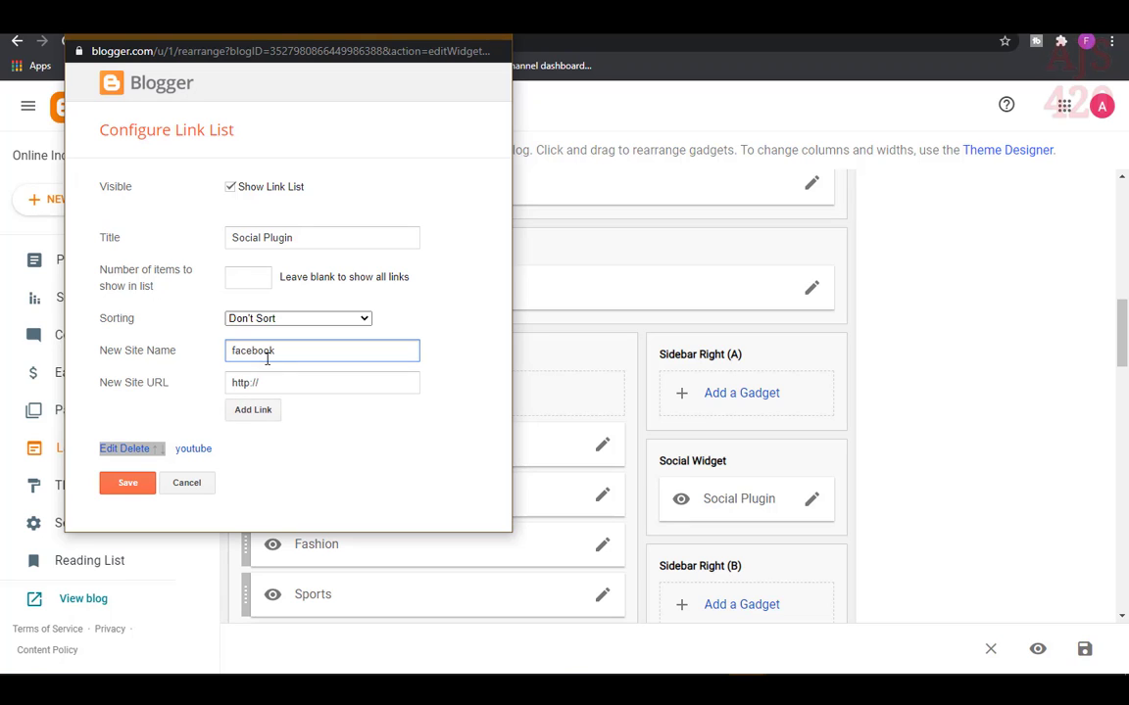
double_click(284, 350)
left_click(252, 350)
double_click(285, 349)
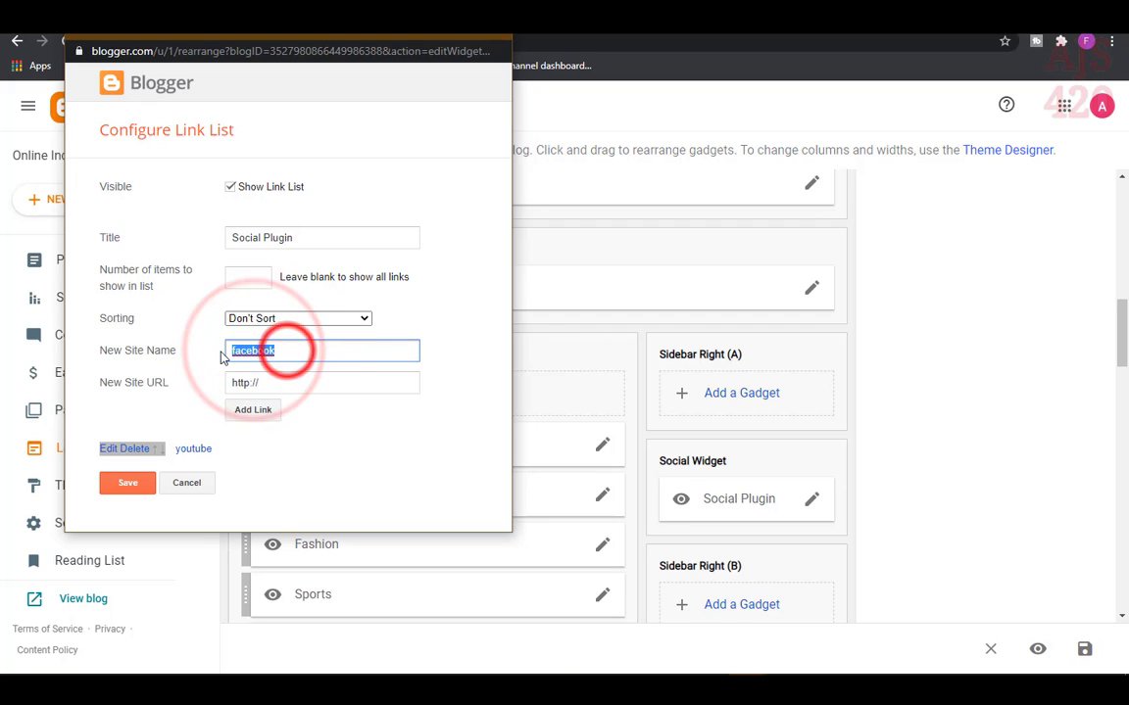
left_click(259, 351)
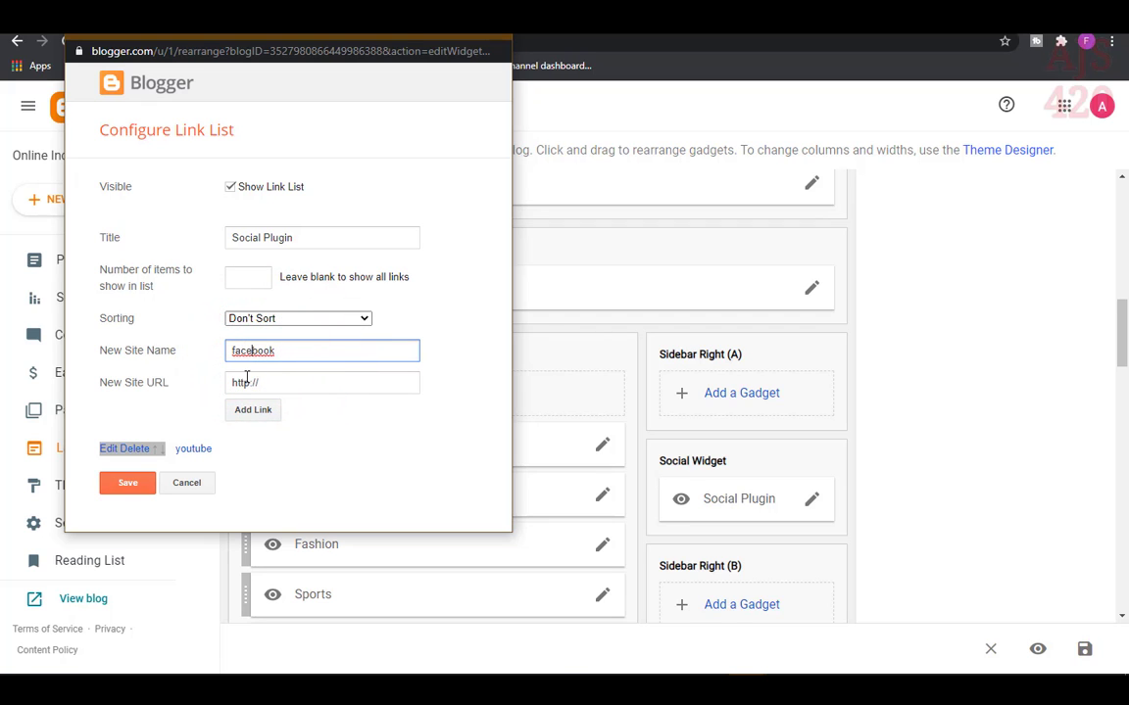
left_click(268, 382)
double_click(267, 382)
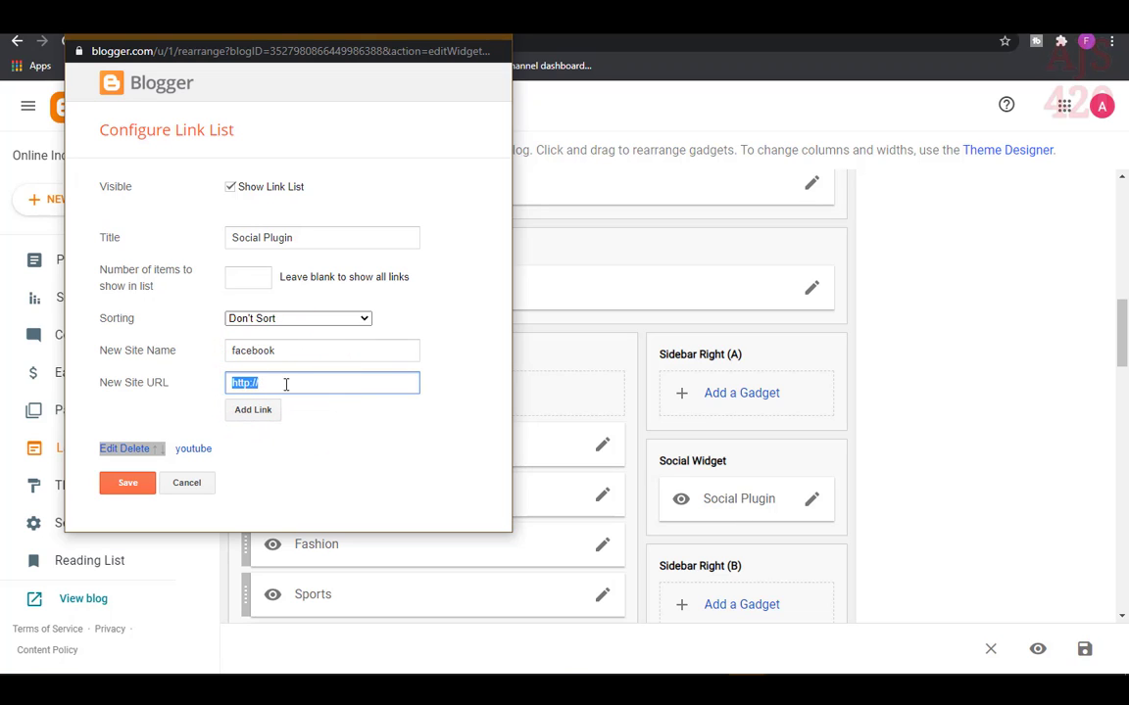
key("ctrl+v")
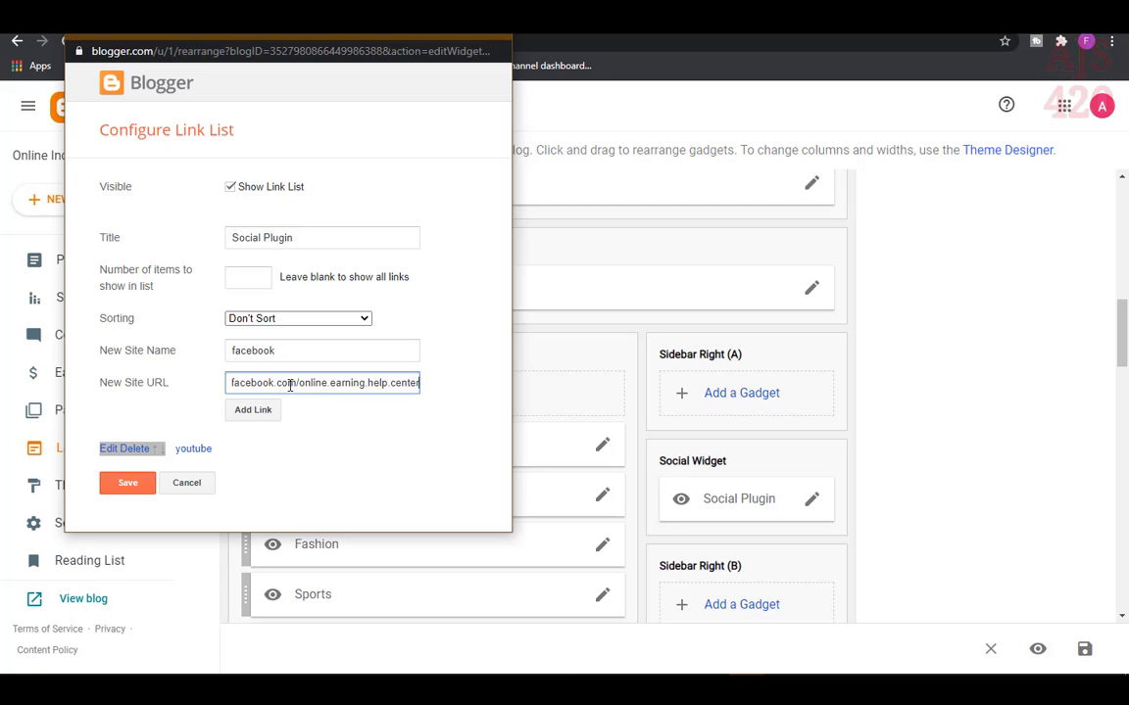
left_click(261, 411)
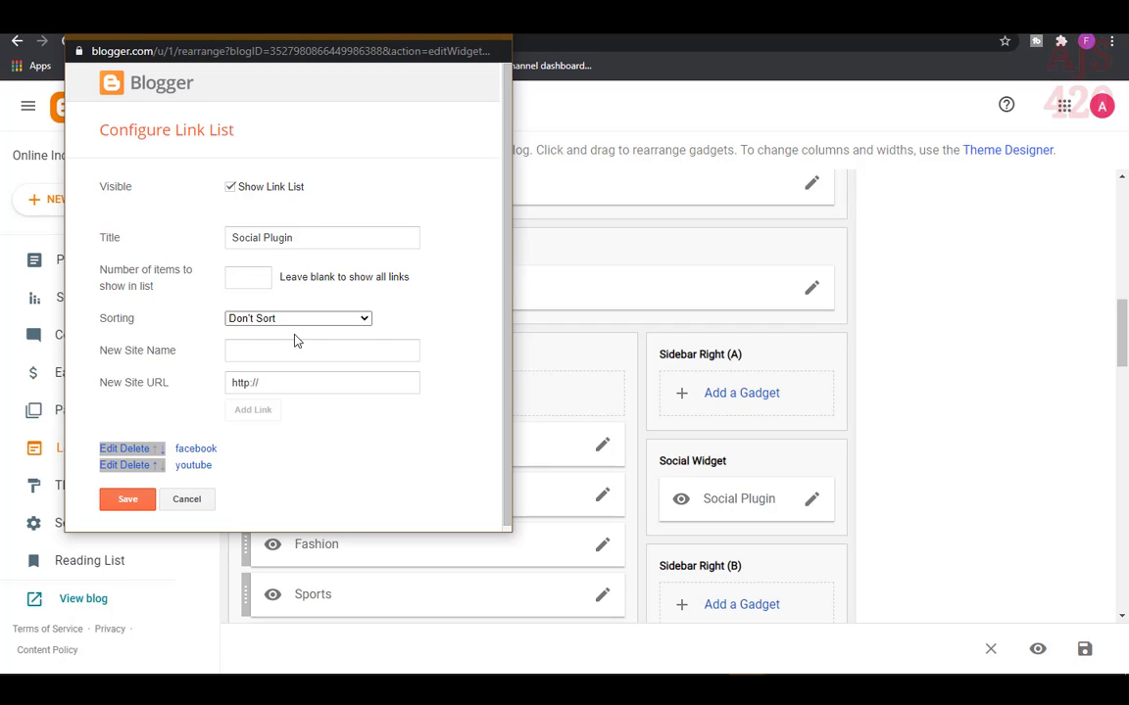
- Save the Social Plugin gadget and the layout, and switch to the blog's home page
left_click(128, 501)
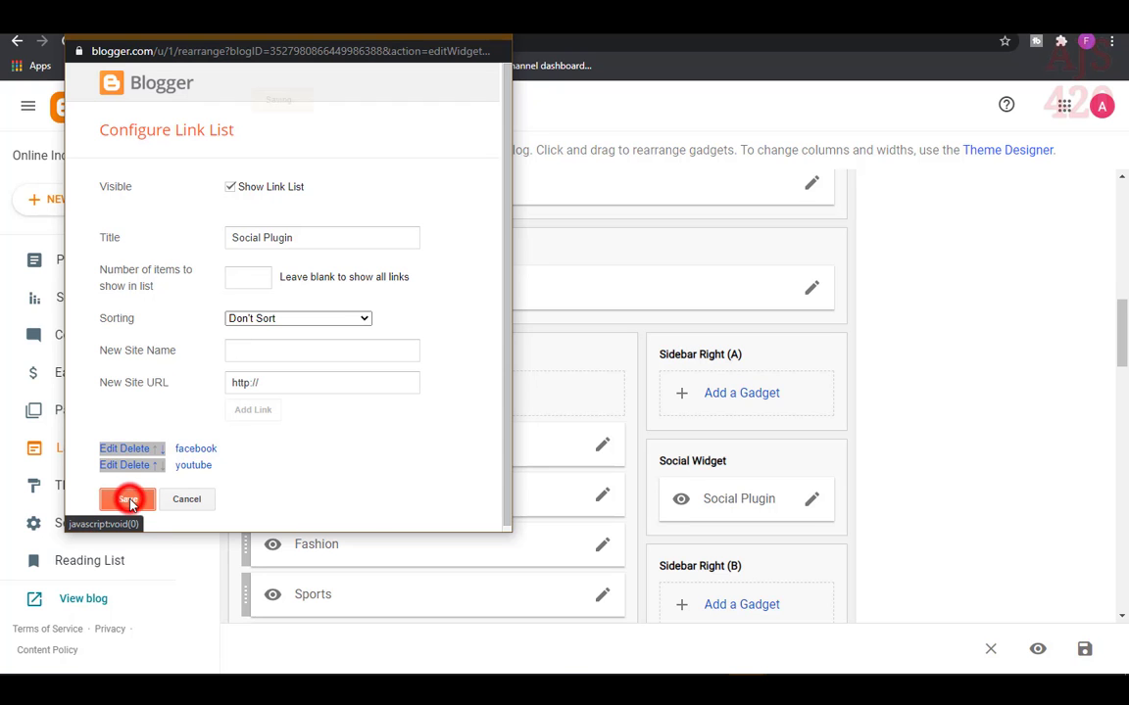
left_click(1085, 650)
left_click(1035, 650)
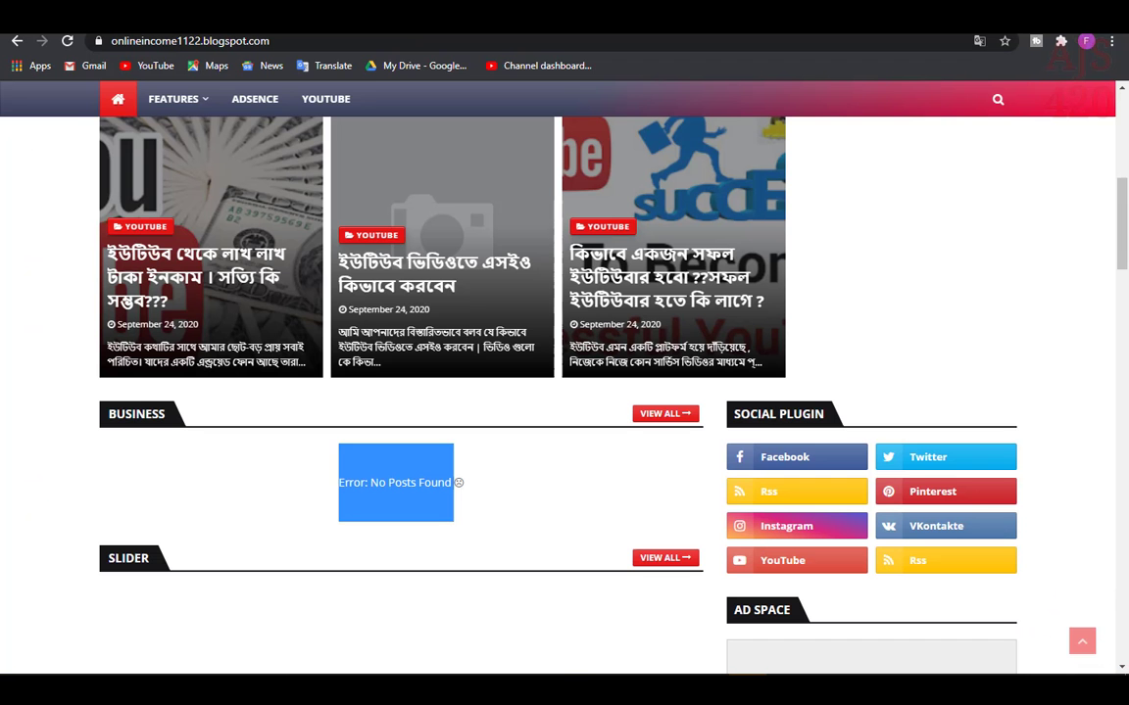
- Reload the blog's home page and test the Facebook and YouTube links in the Social Plugin section
scroll(978, 504, "down", 1)
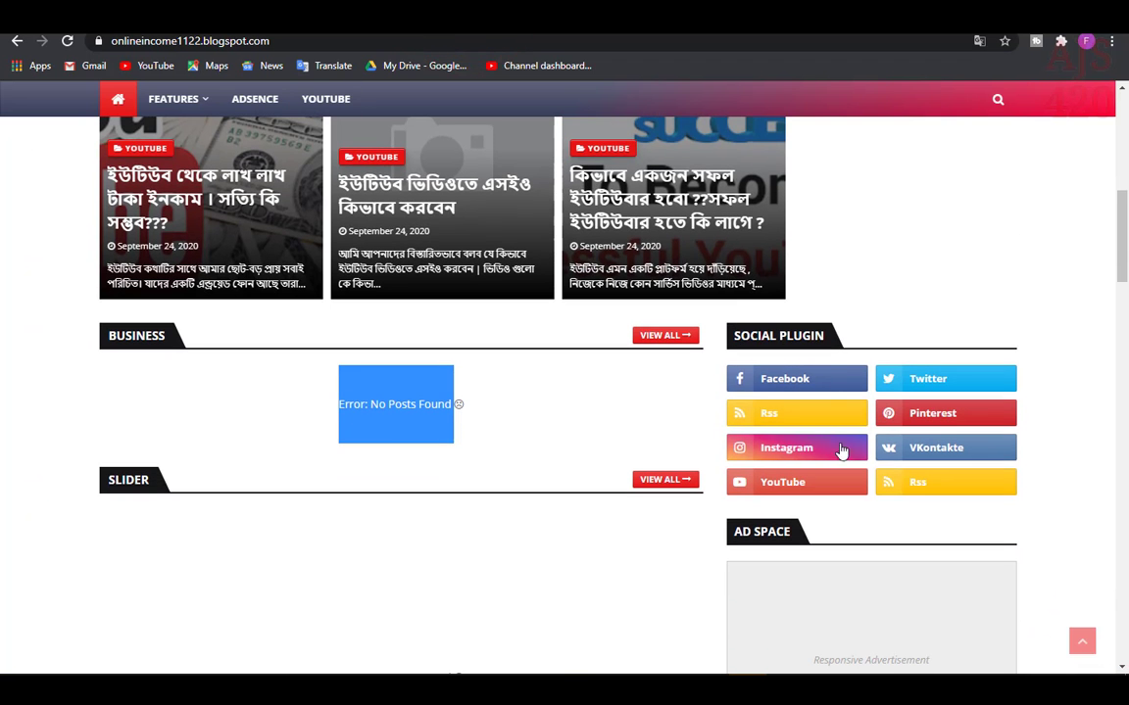
left_click(118, 99)
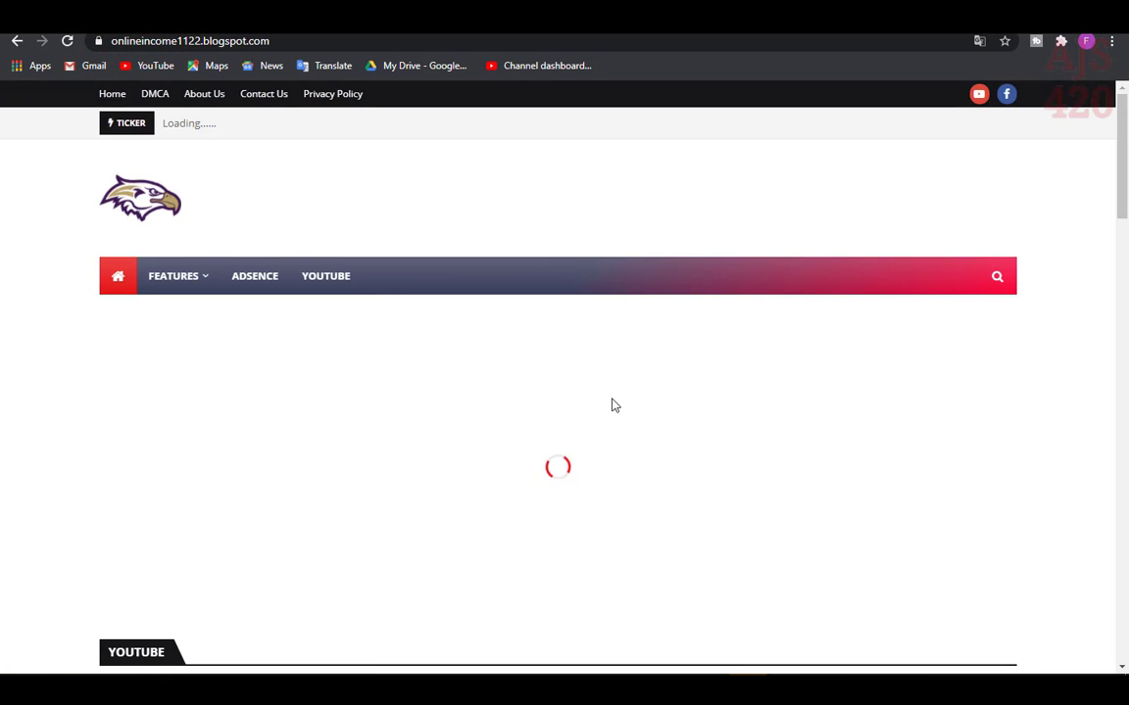
scroll(884, 420, "down", 4)
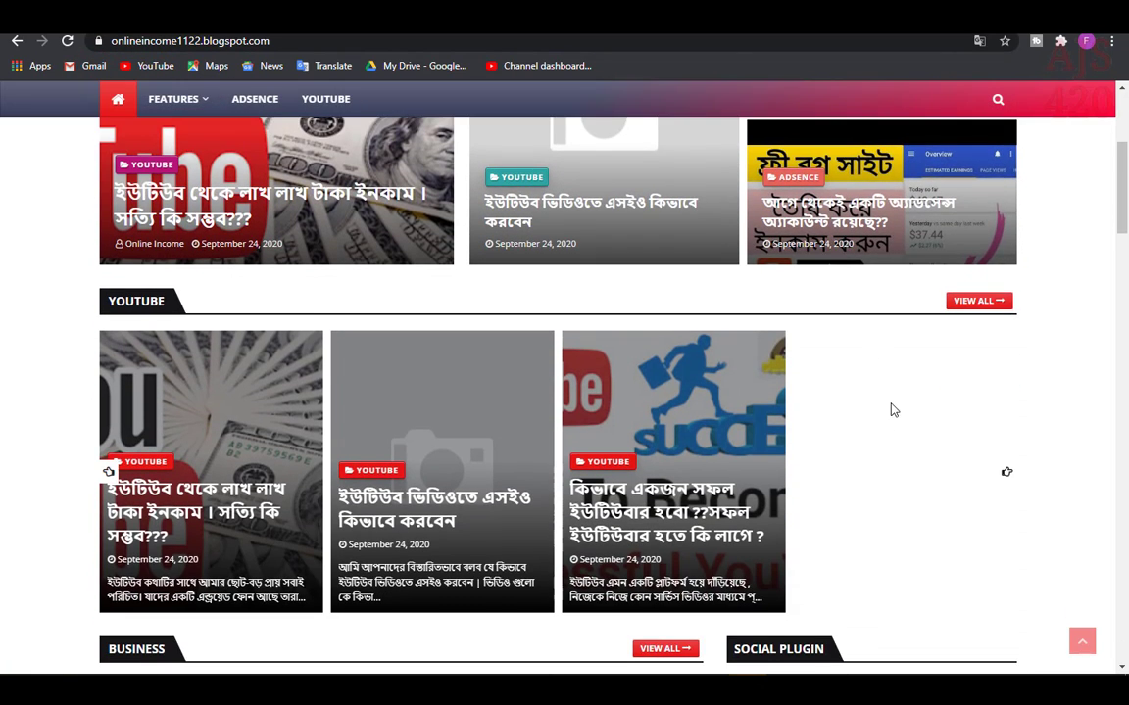
scroll(892, 410, "down", 3)
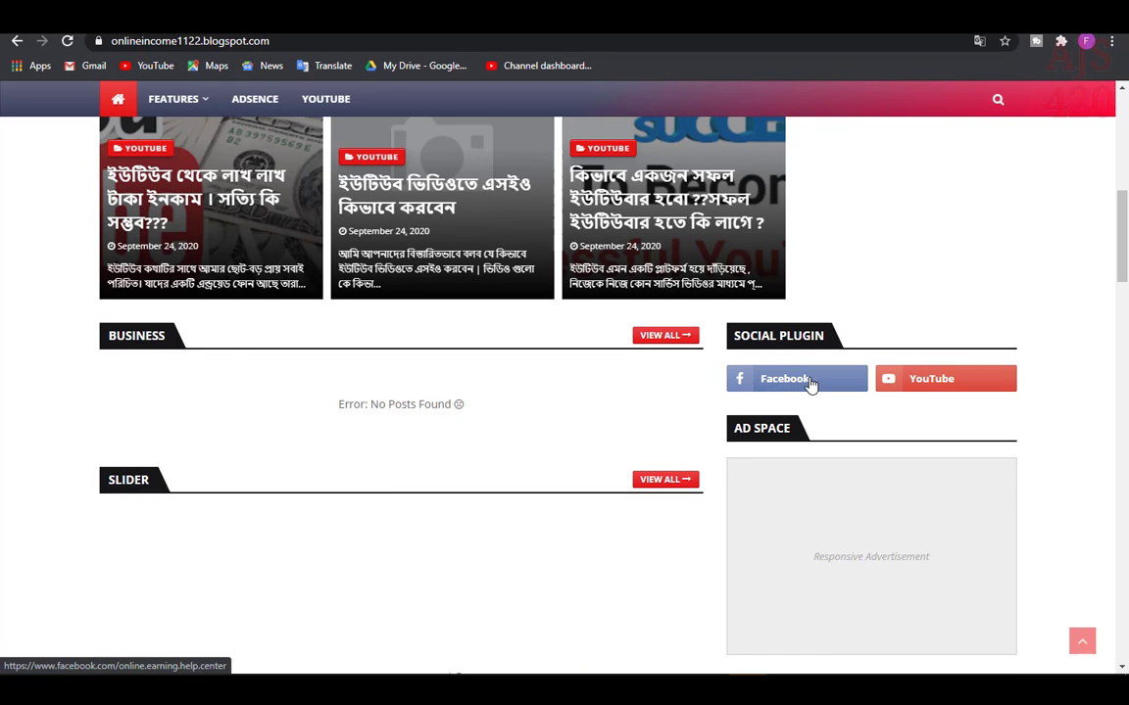
left_click(805, 386)
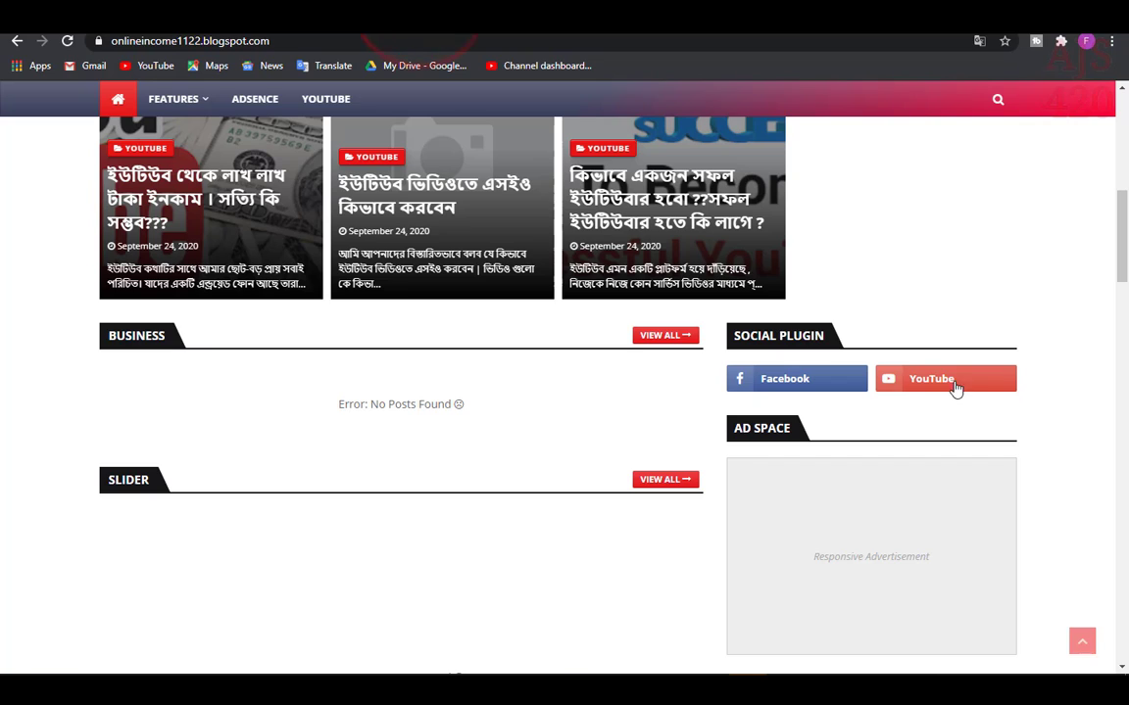
left_click(948, 377)
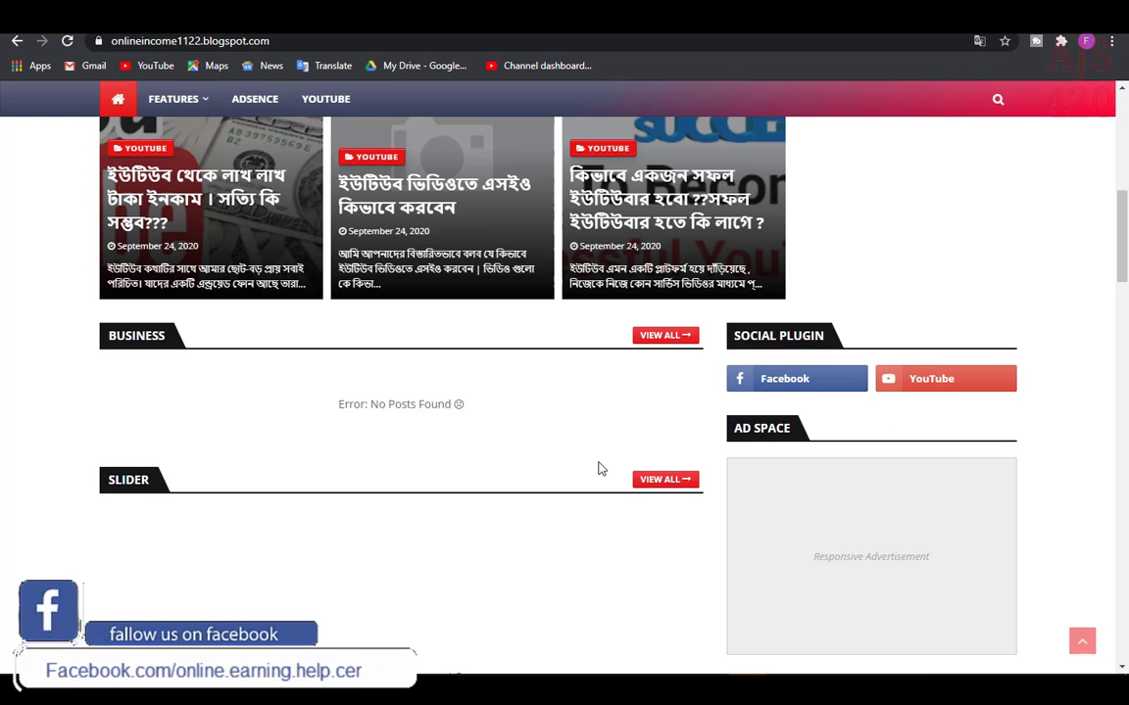
scroll(745, 353, "down", 3)
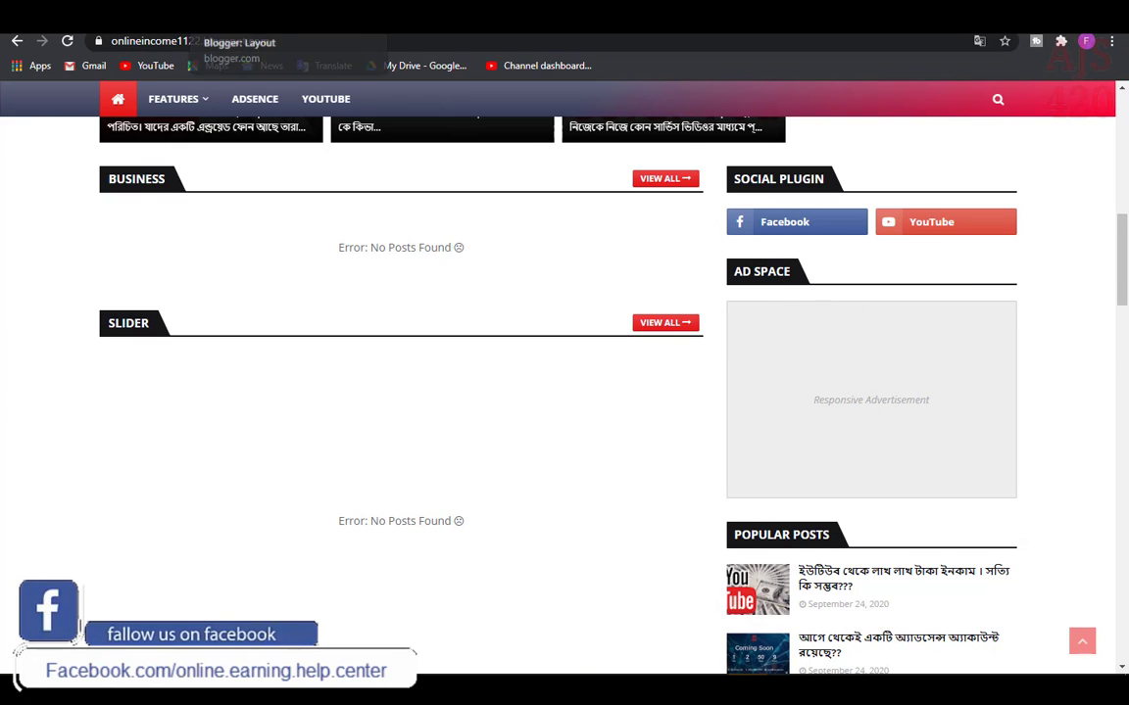
- Switch to the Blogger layout and add an empty HTML/JavaScript gadget to Sidebar Right (A)
left_click(186, 12)
scroll(773, 398, "down", 2)
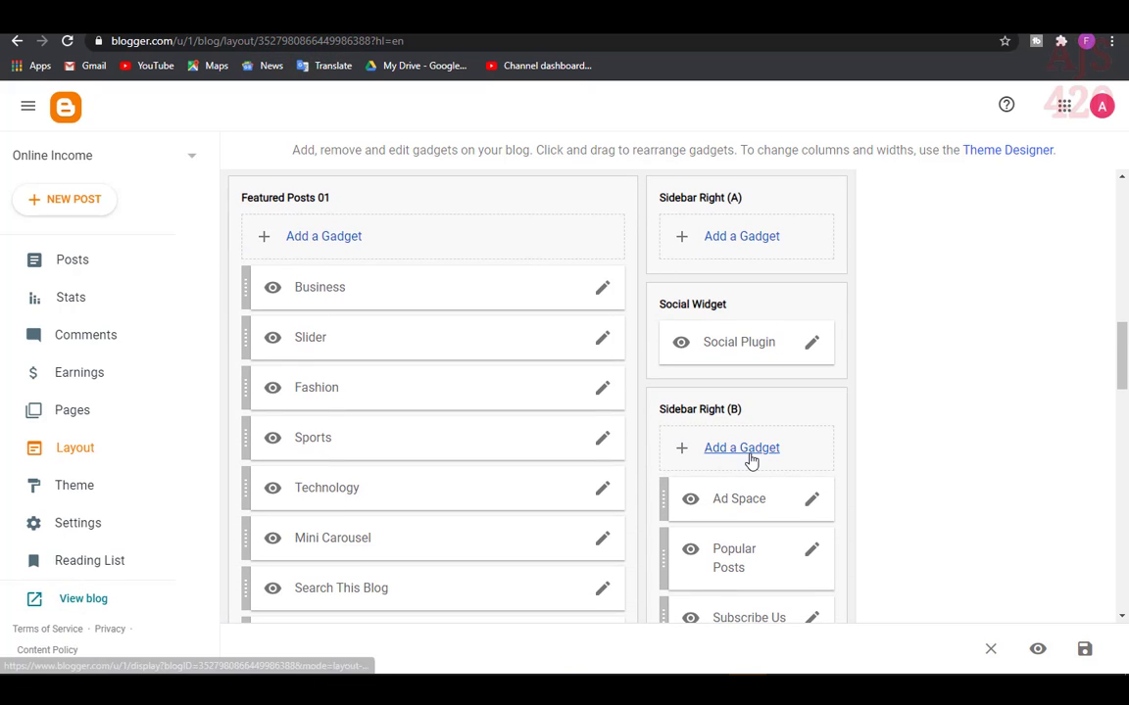
scroll(748, 453, "up", 1)
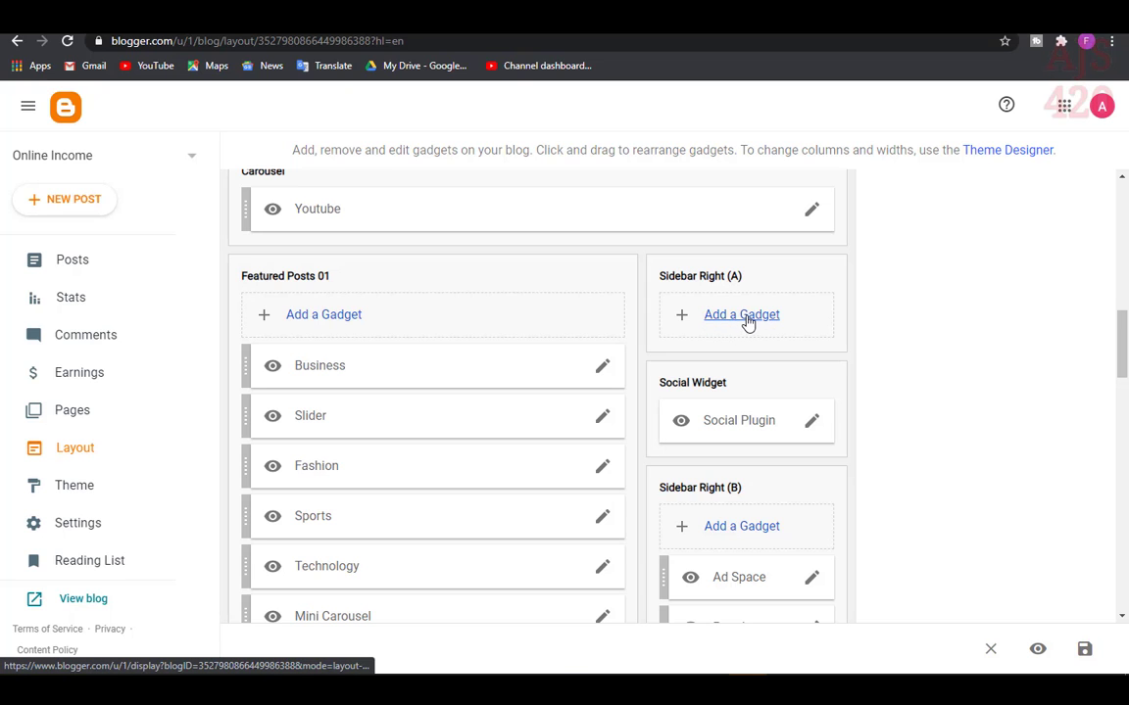
left_click(747, 321)
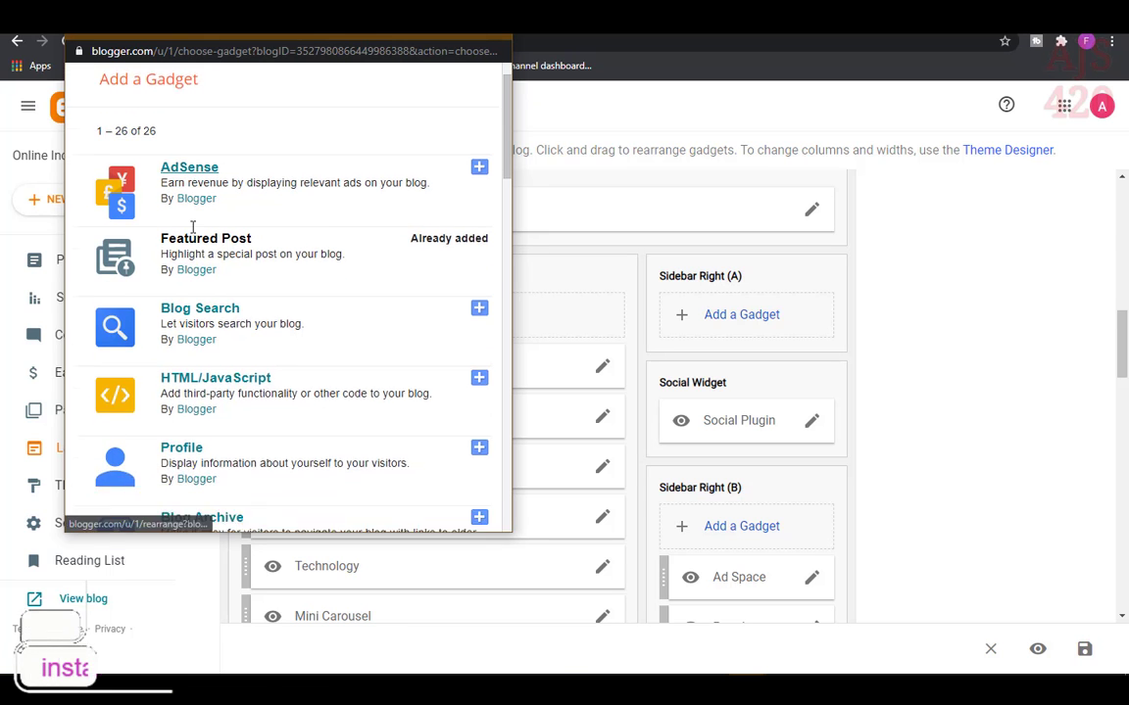
scroll(193, 227, "down", 12)
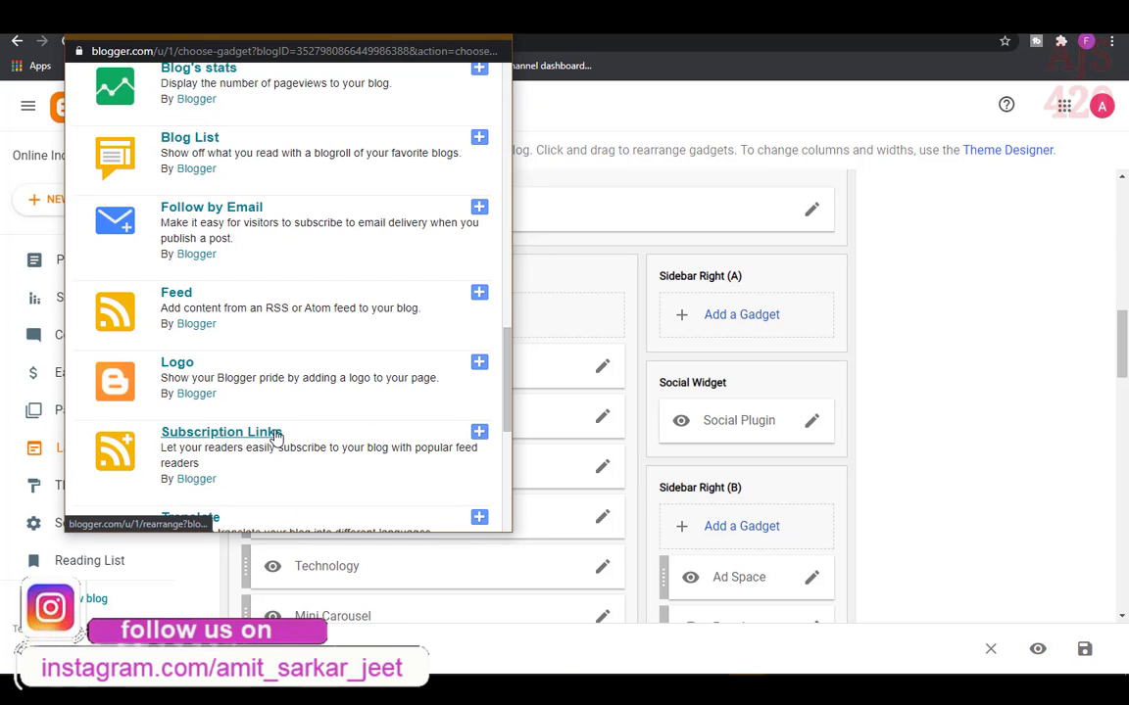
scroll(267, 300, "down", 3)
scroll(253, 421, "up", 6)
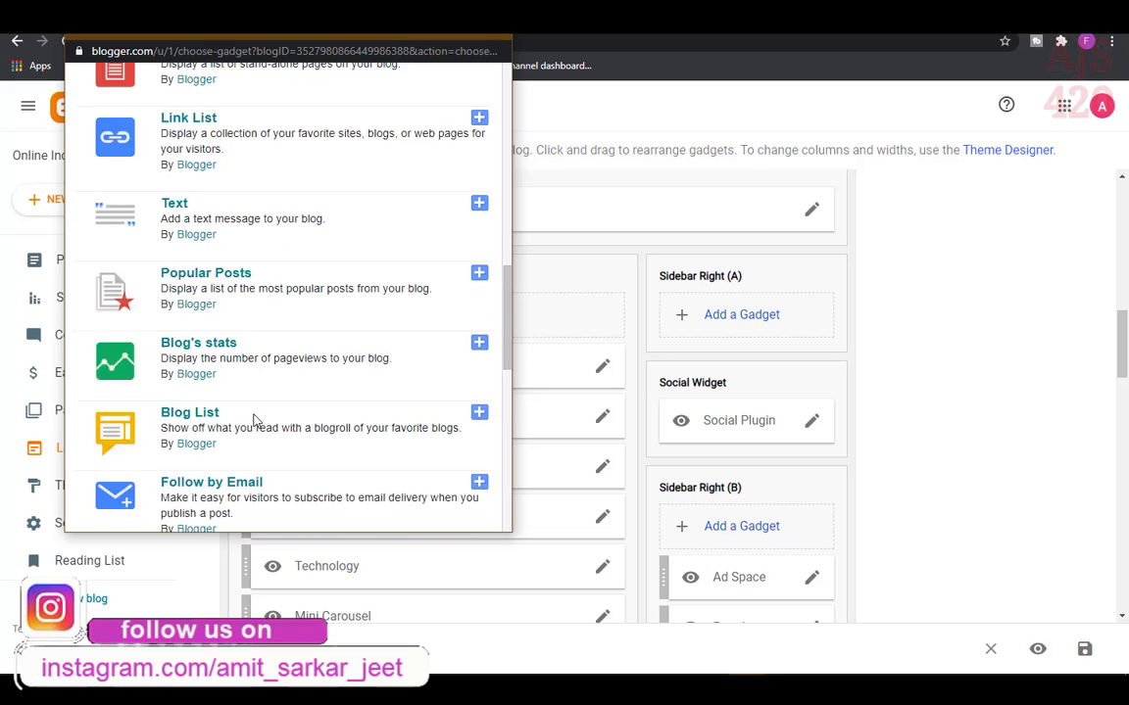
scroll(253, 421, "up", 7)
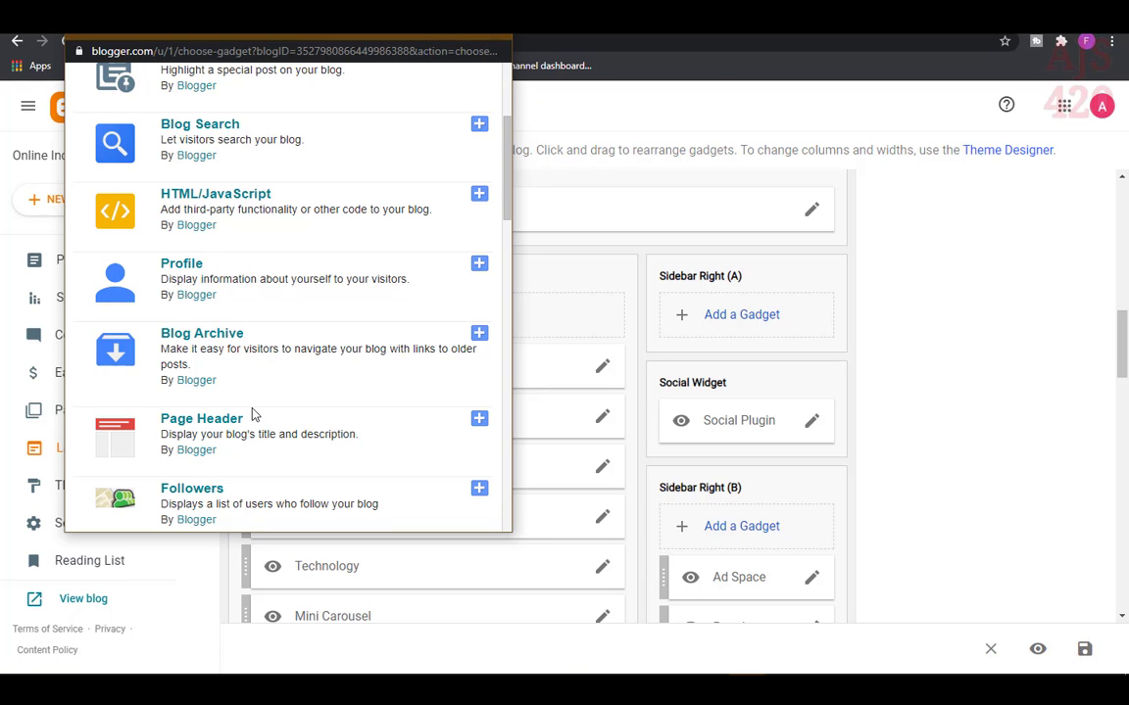
scroll(292, 388, "up", 3)
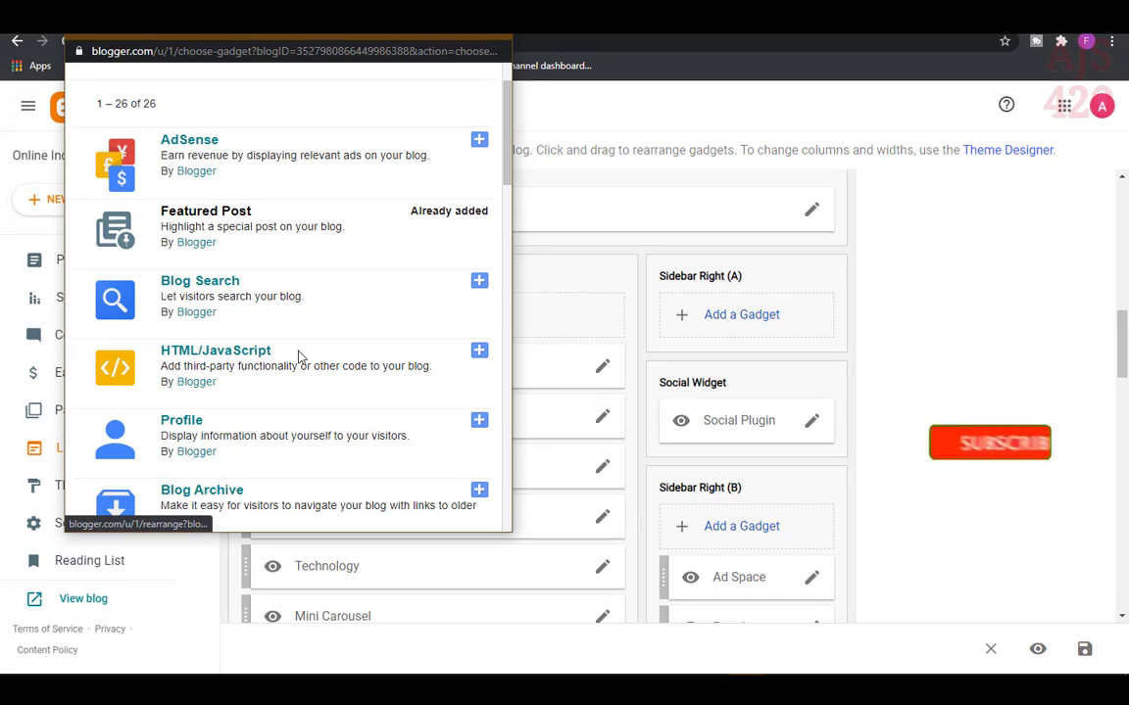
left_click(479, 351)
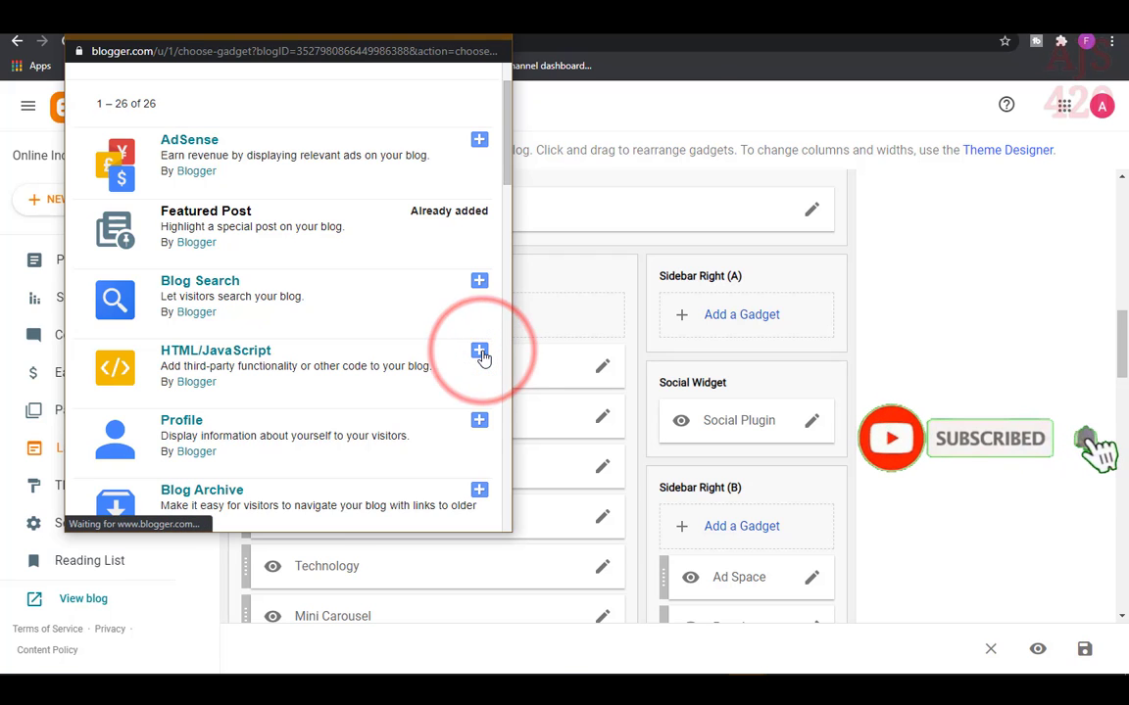
left_click(139, 350)
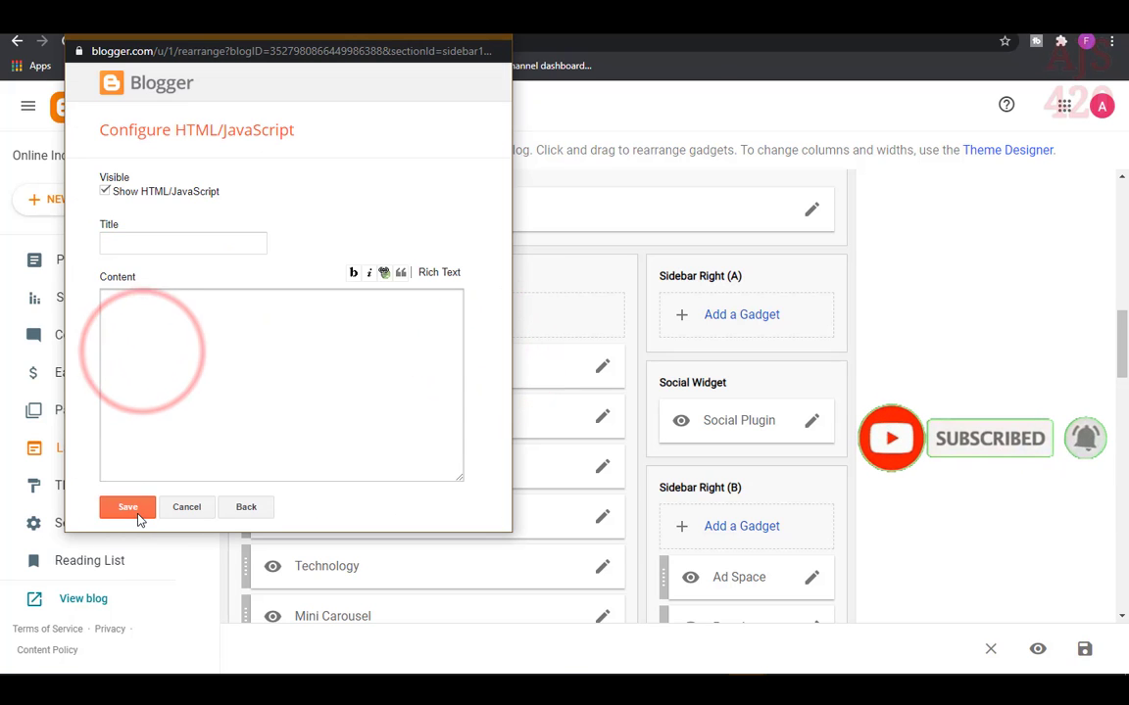
left_click(131, 507)
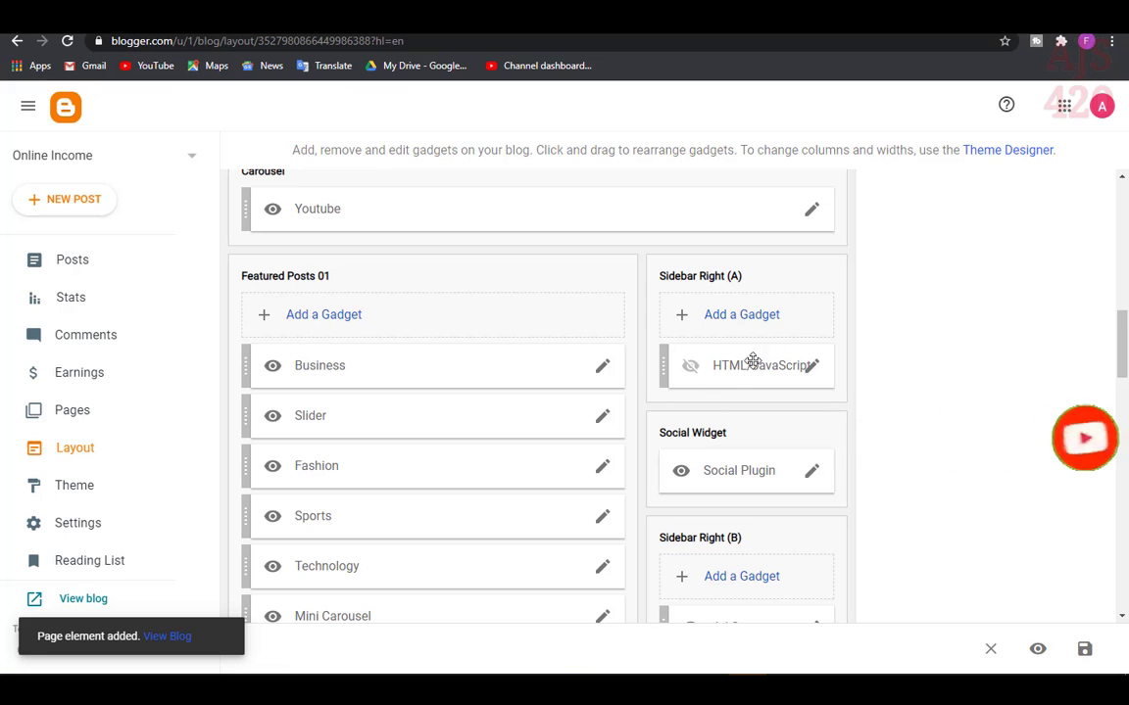
- Remove the HTML/JavaScript gadget from Sidebar Right (A)
left_click(811, 369)
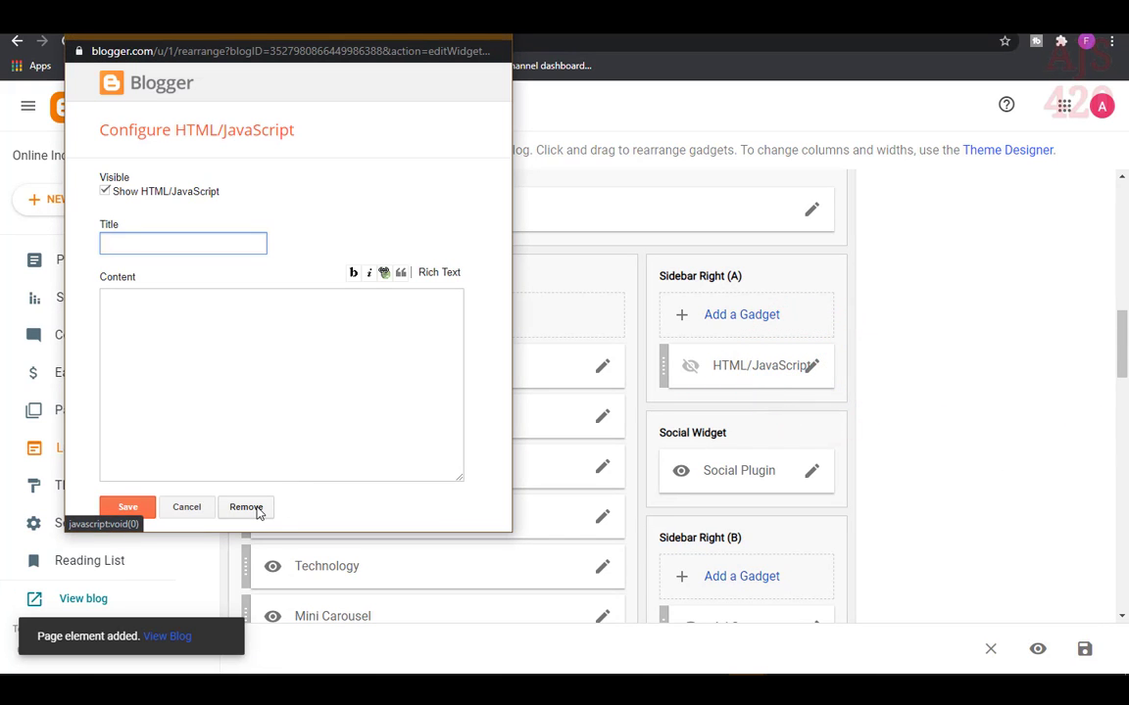
left_click(246, 507)
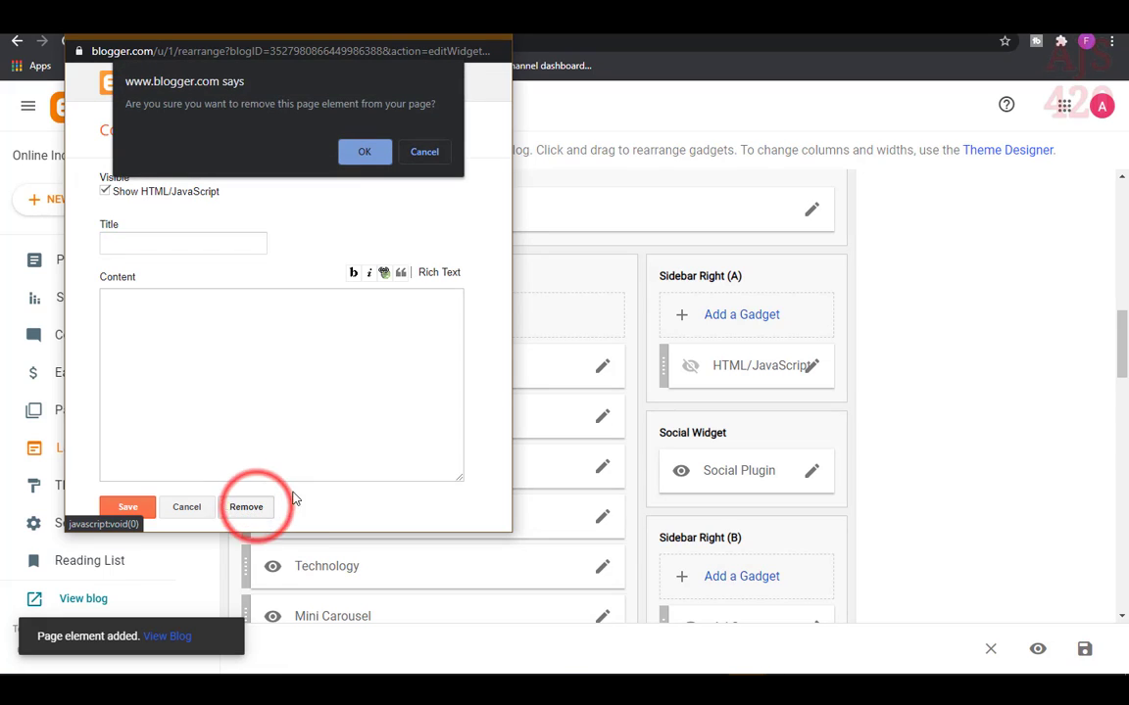
left_click(357, 150)
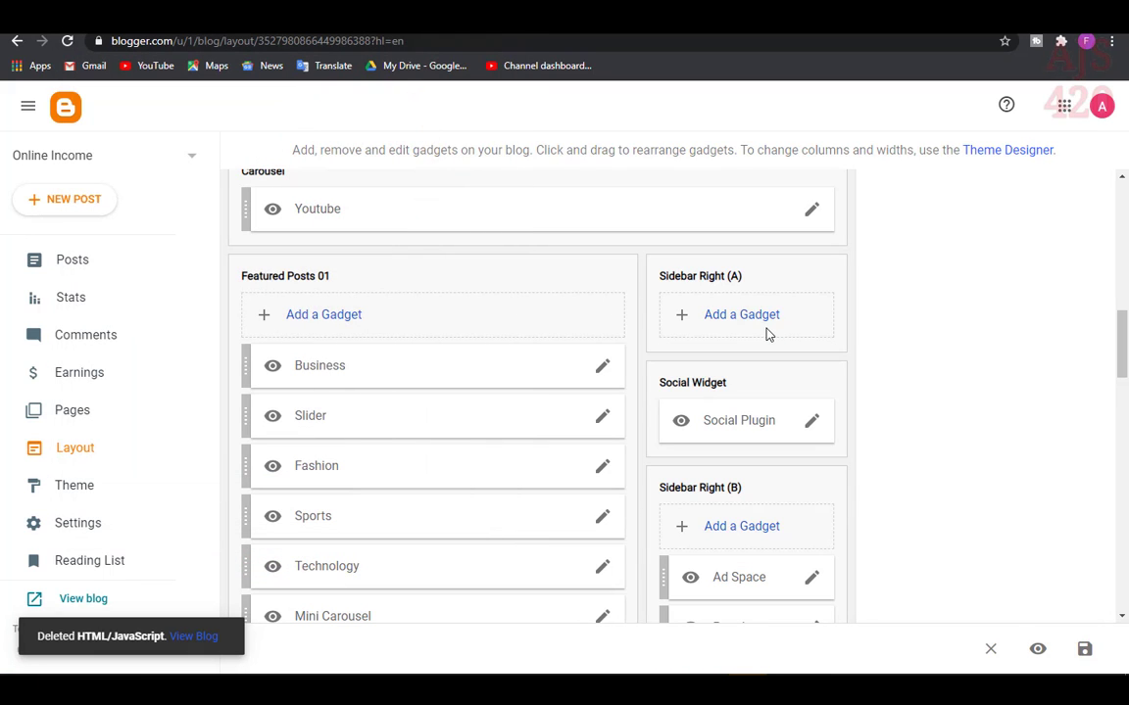
- Clear the content of the Ad Space gadget in Sidebar Right (B), hide the gadget and save it
scroll(768, 334, "down", 2)
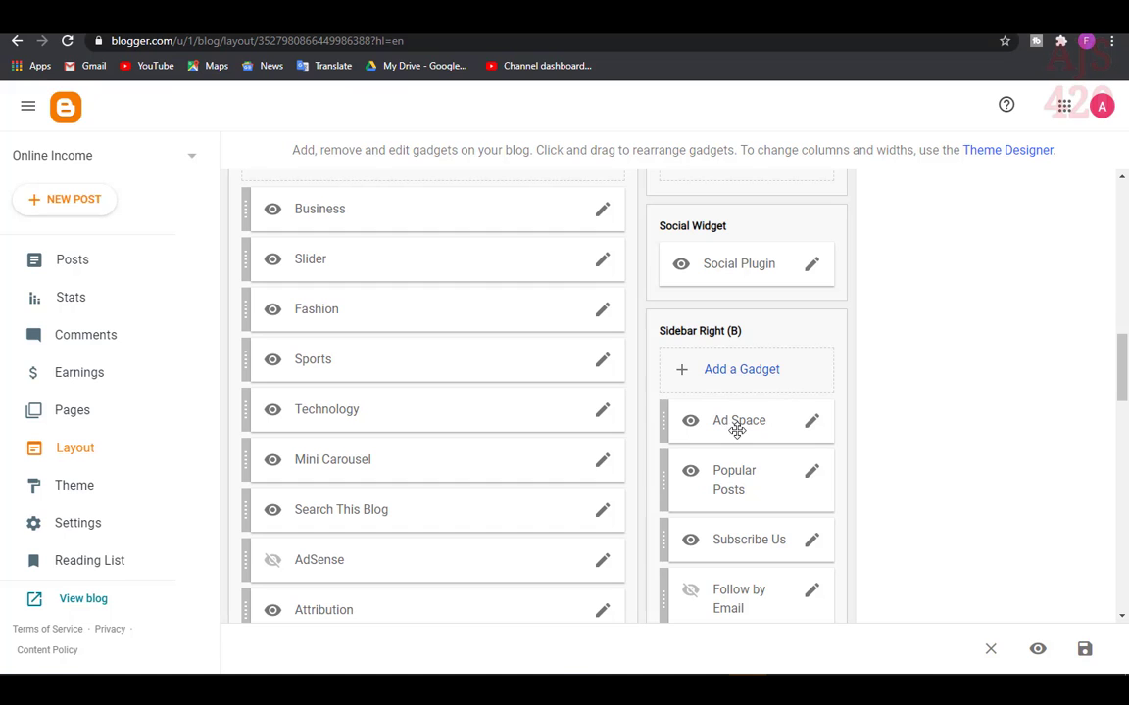
left_click(812, 421)
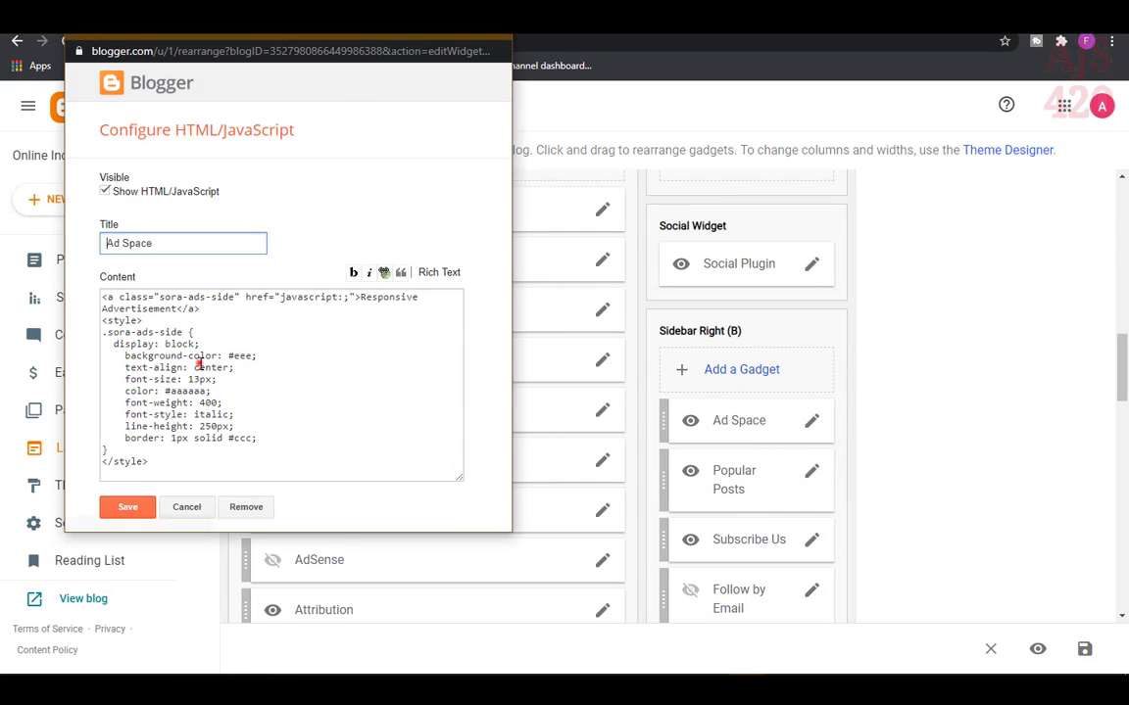
double_click(208, 367)
key("ctrl+a")
key("Delete")
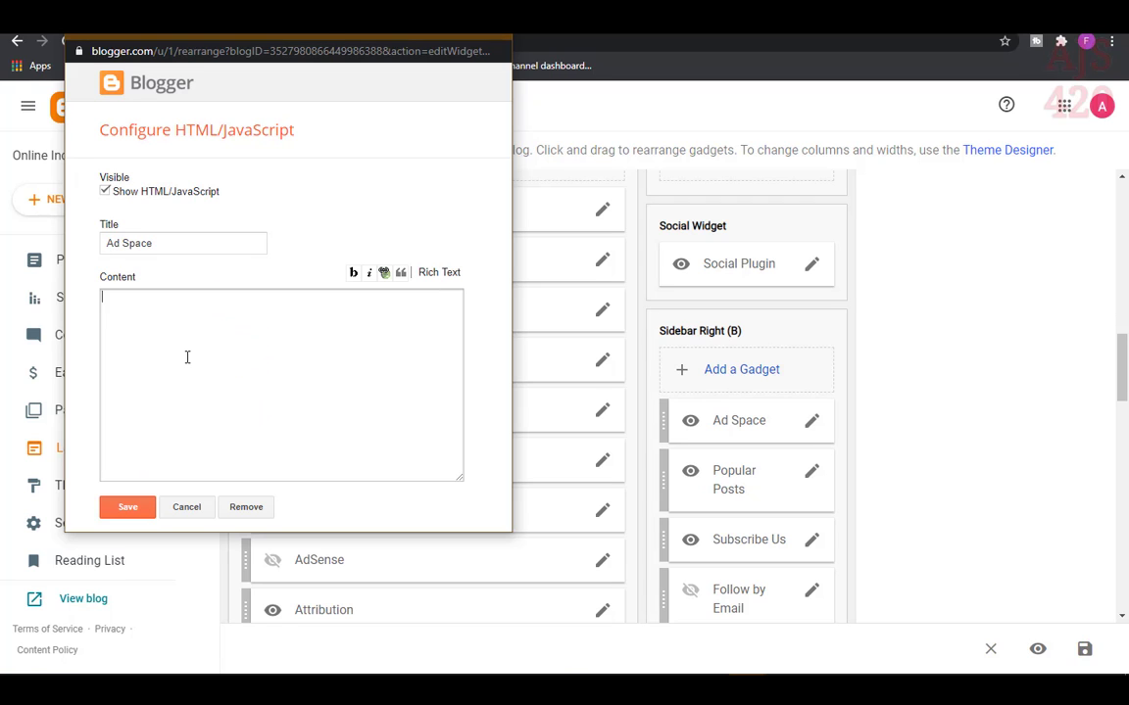
left_click(105, 192)
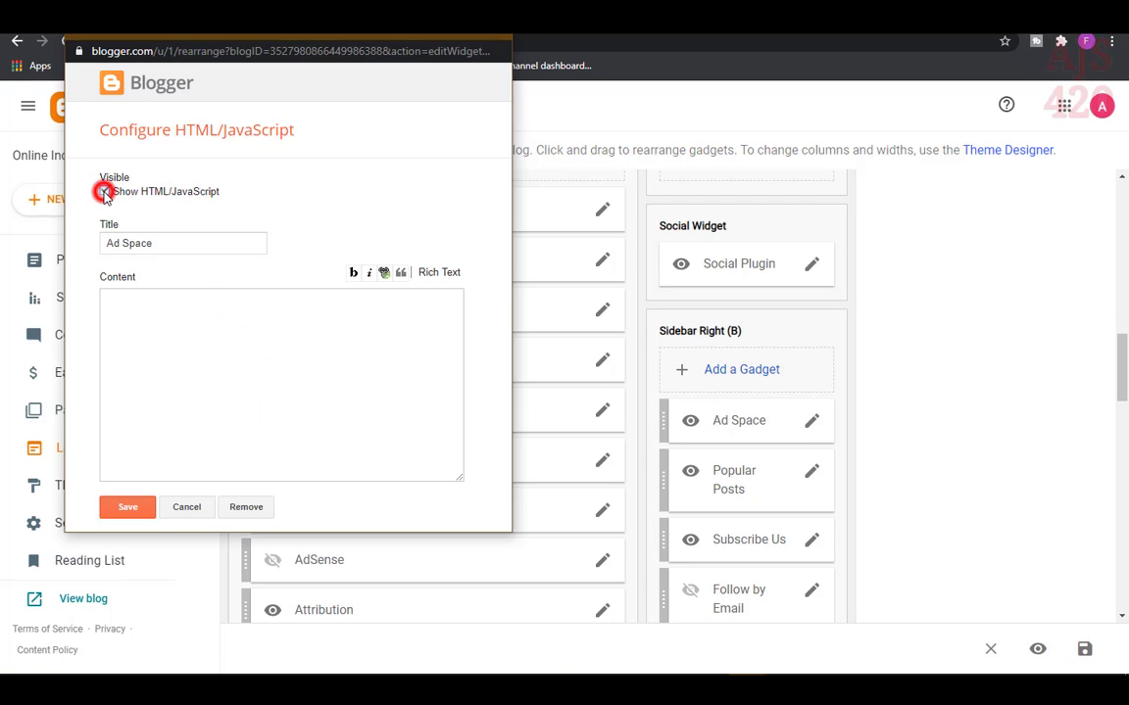
left_click(131, 507)
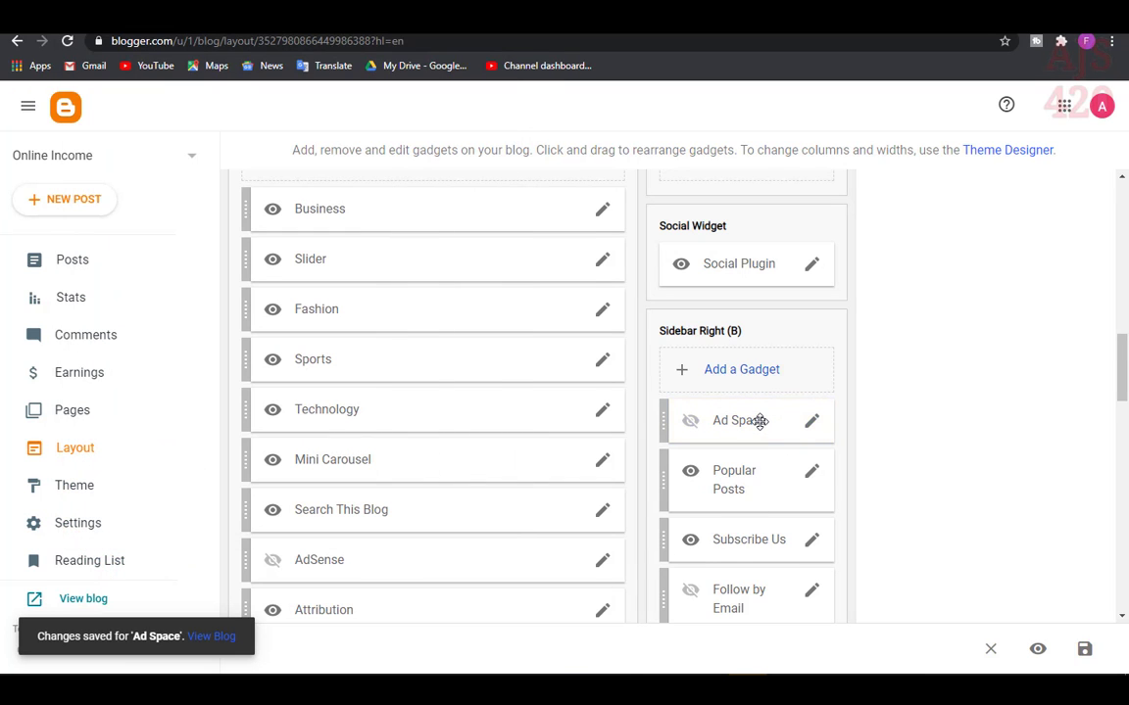
- Check Popular Posts on the blog's home page and set that gadget's most viewed period to All time
scroll(760, 421, "down", 1)
key("ctrl+Tab")
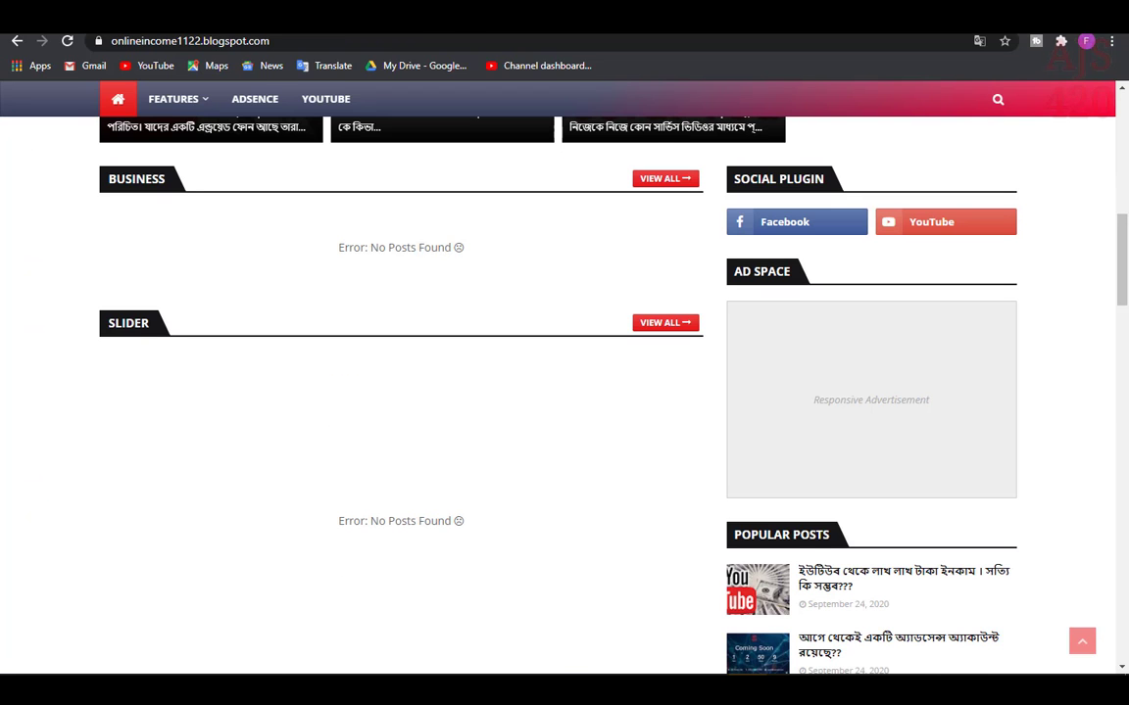
scroll(784, 495, "down", 2)
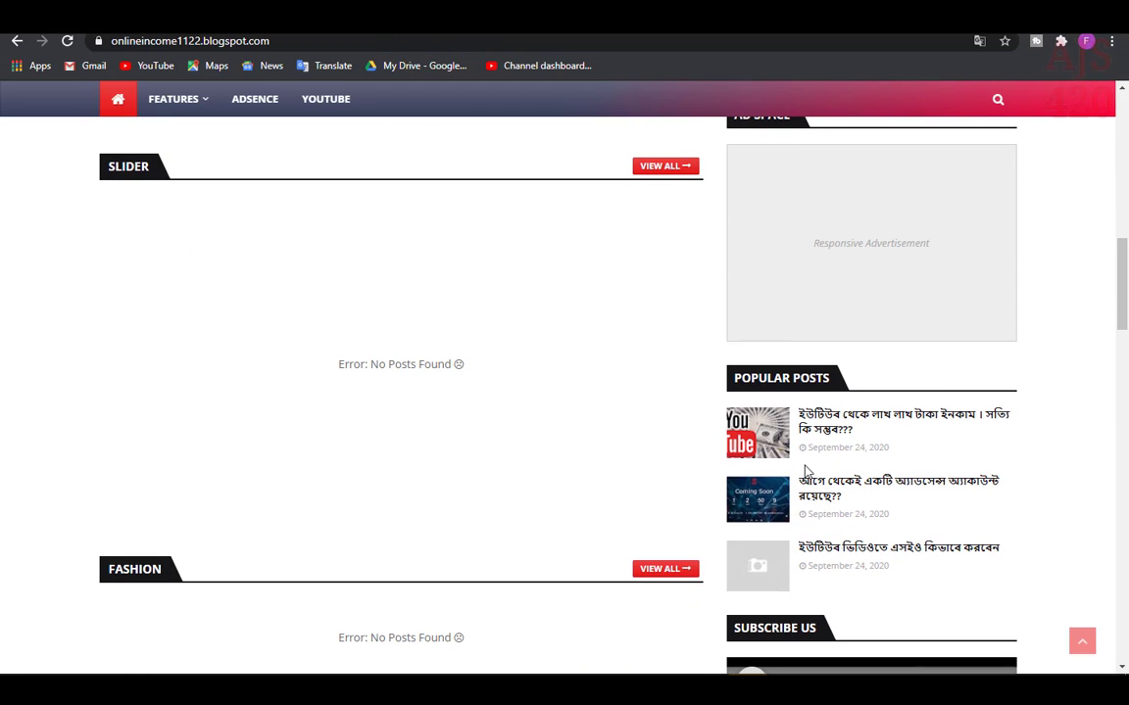
scroll(798, 431, "down", 2)
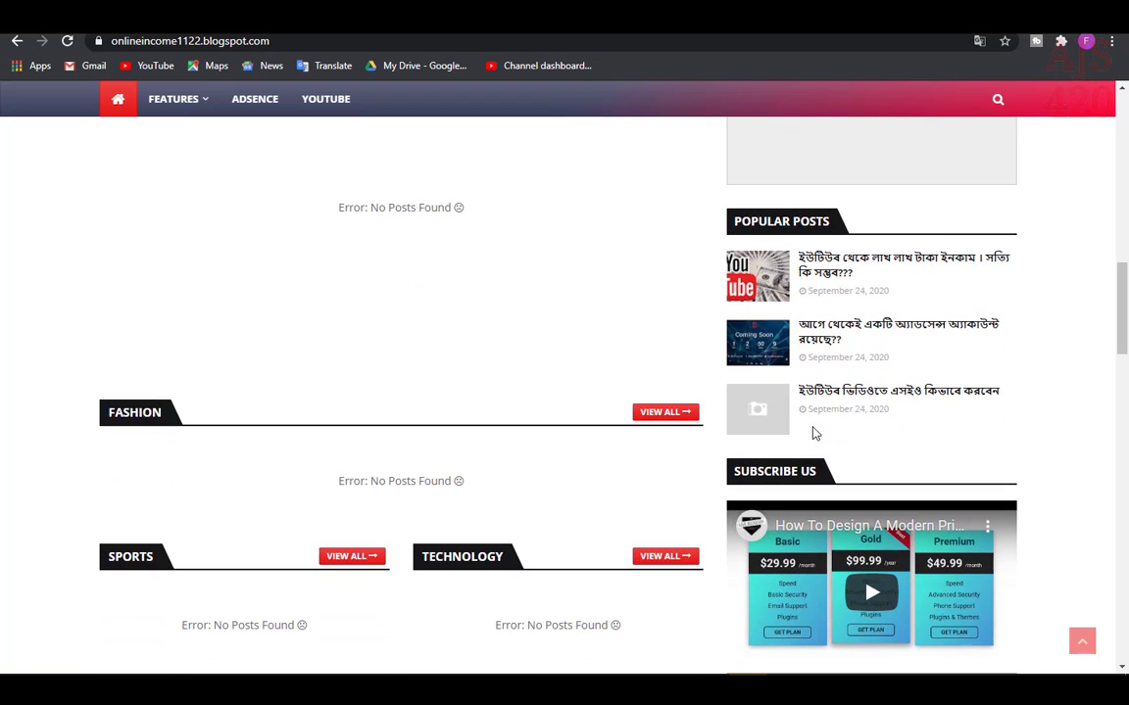
key("ctrl+Tab")
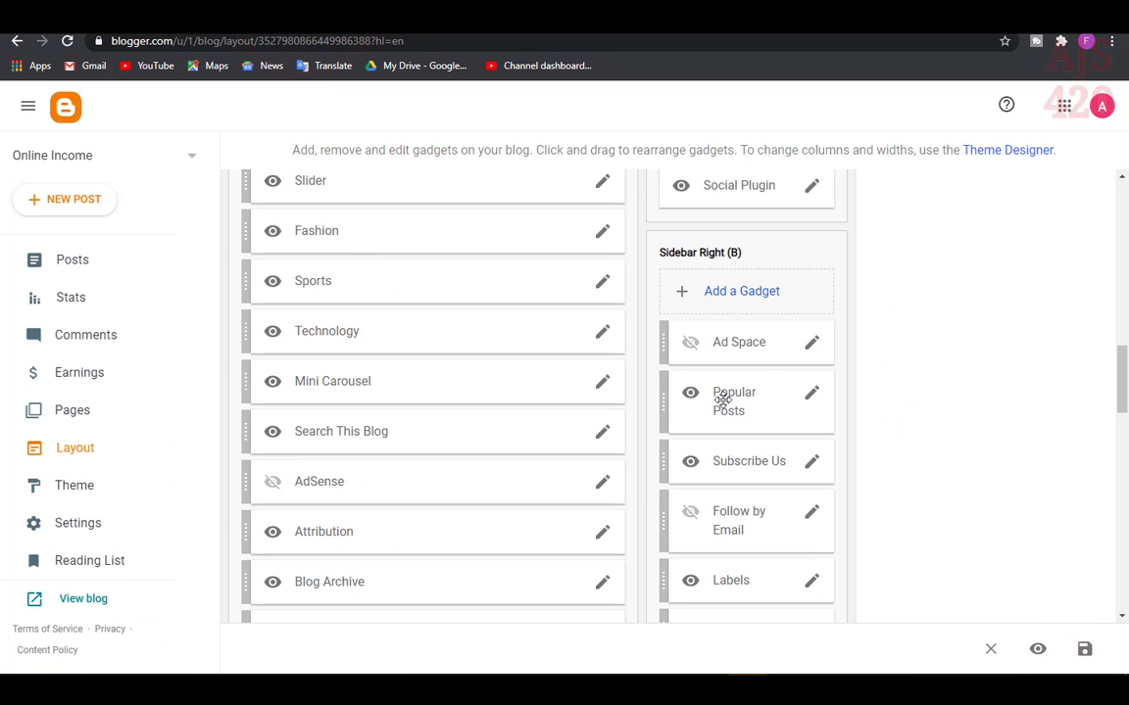
left_click(813, 394)
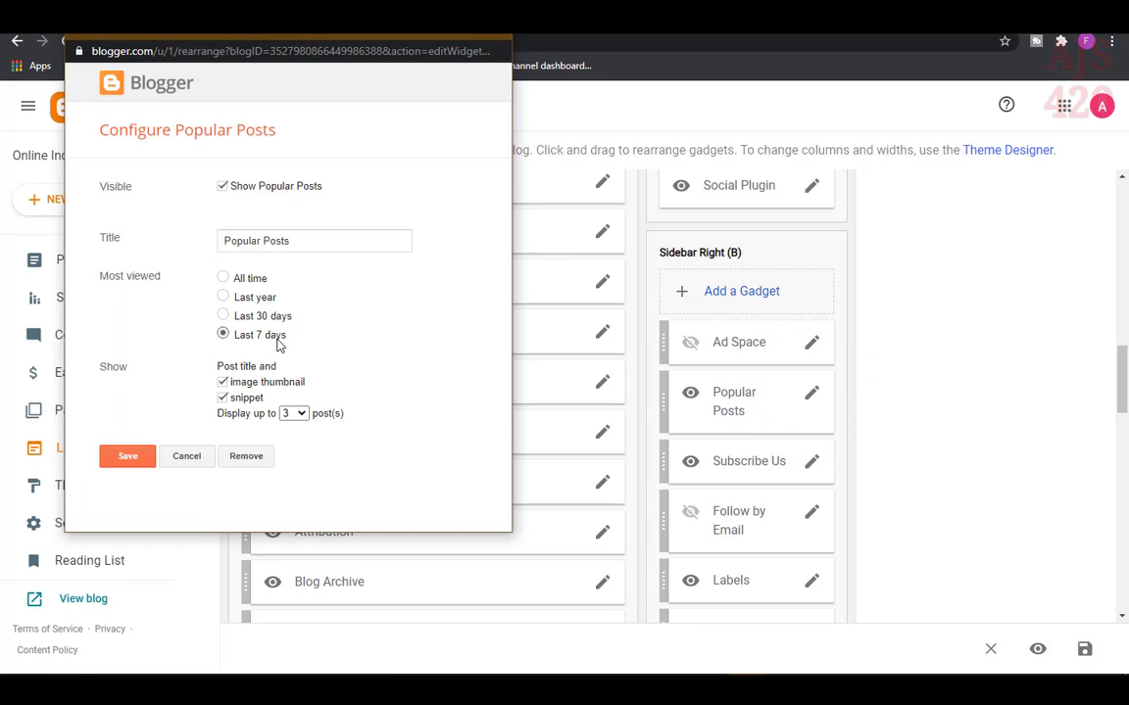
left_click(223, 316)
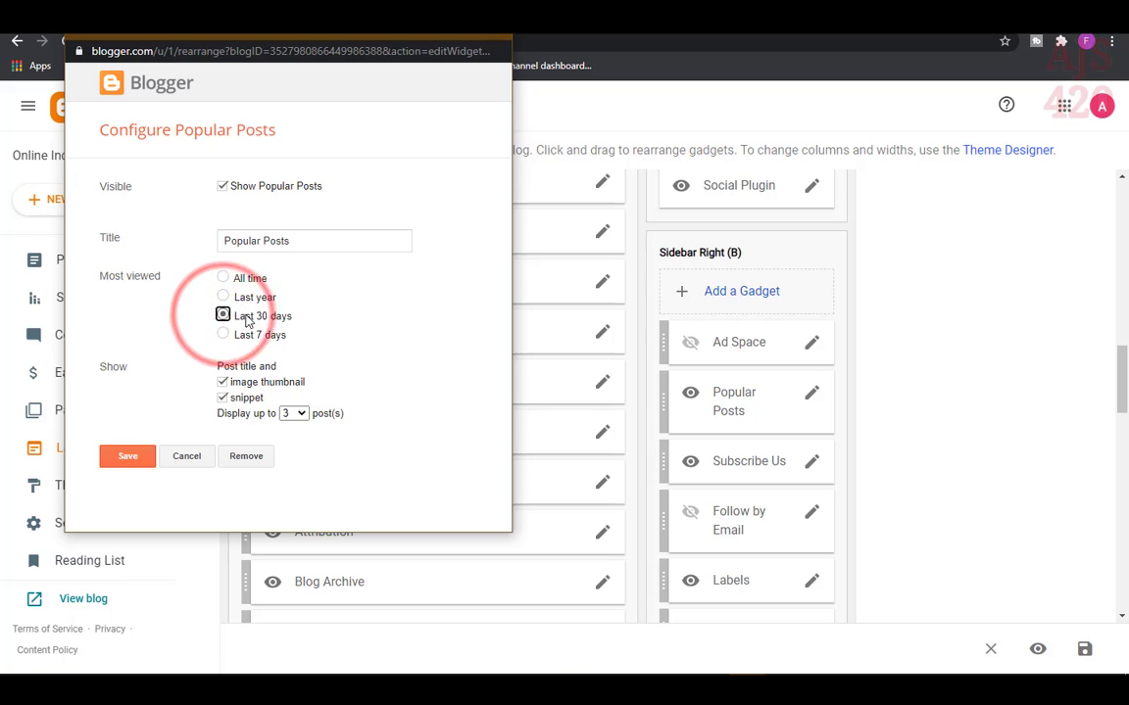
left_click(223, 297)
left_click(223, 278)
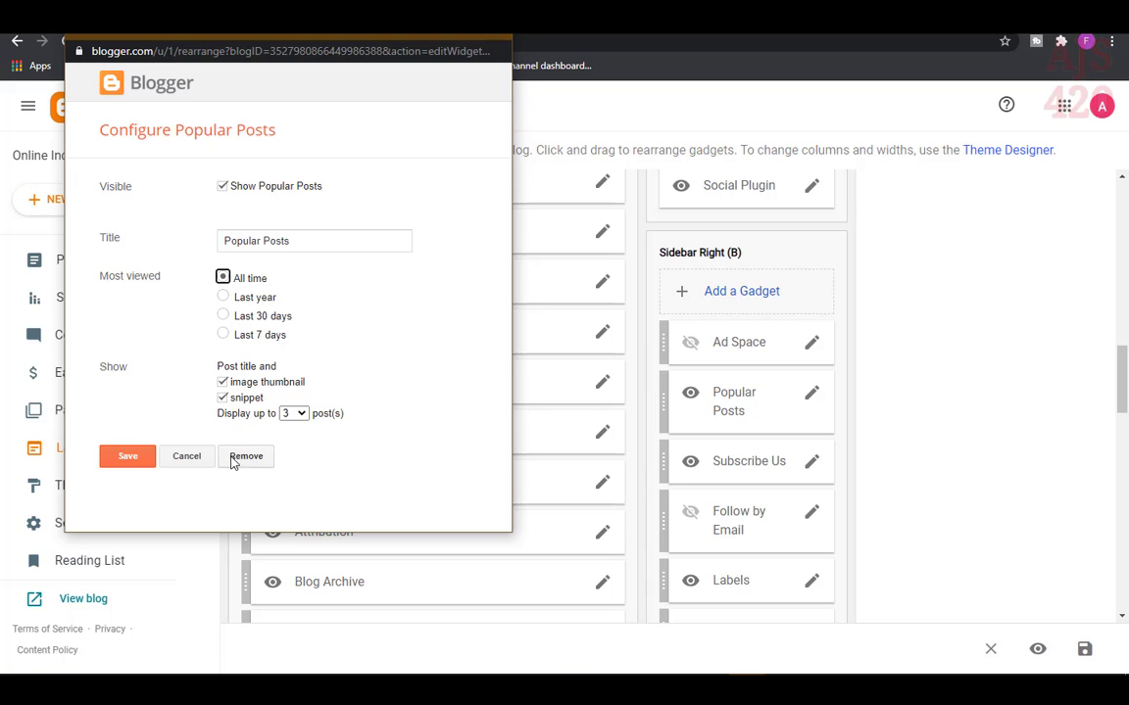
- Set the Popular Posts gadget to display up to 3 posts and save both the gadget and the layout
left_click(292, 413)
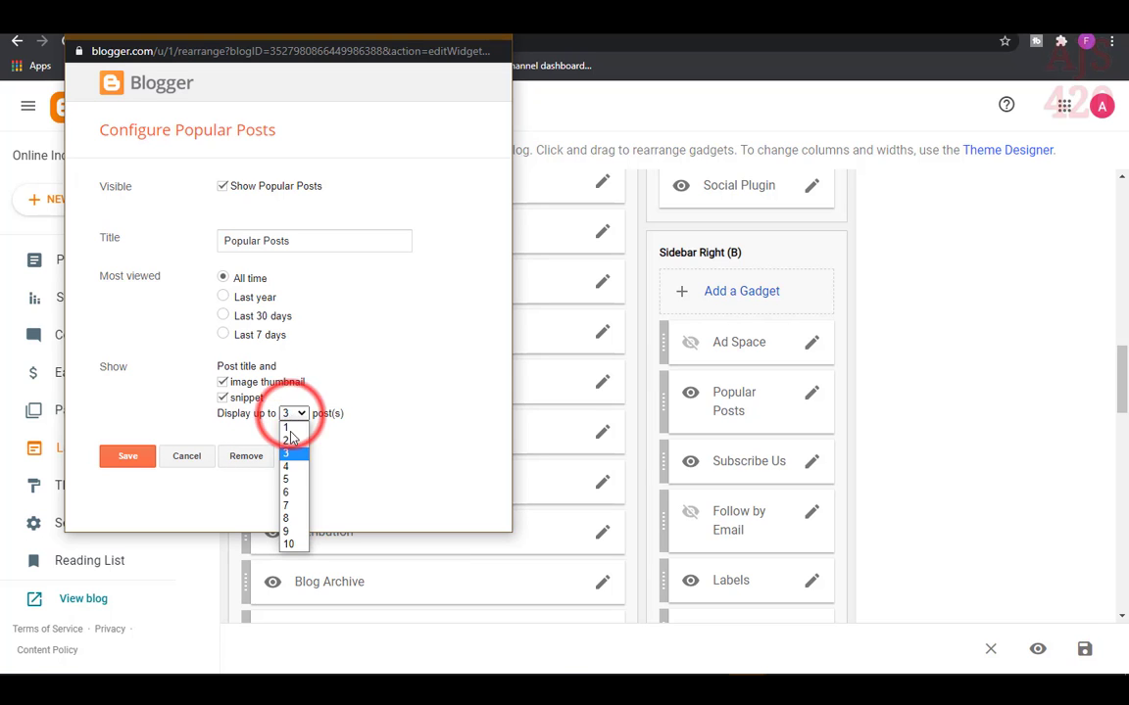
left_click(288, 477)
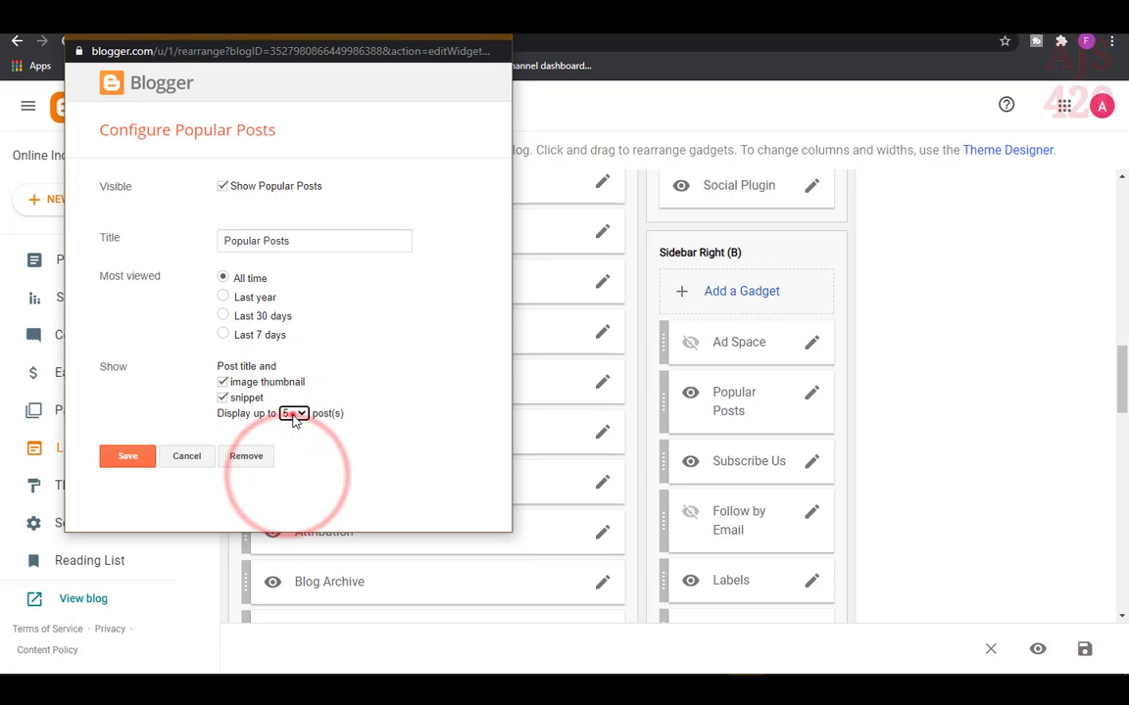
left_click(293, 413)
left_click(292, 455)
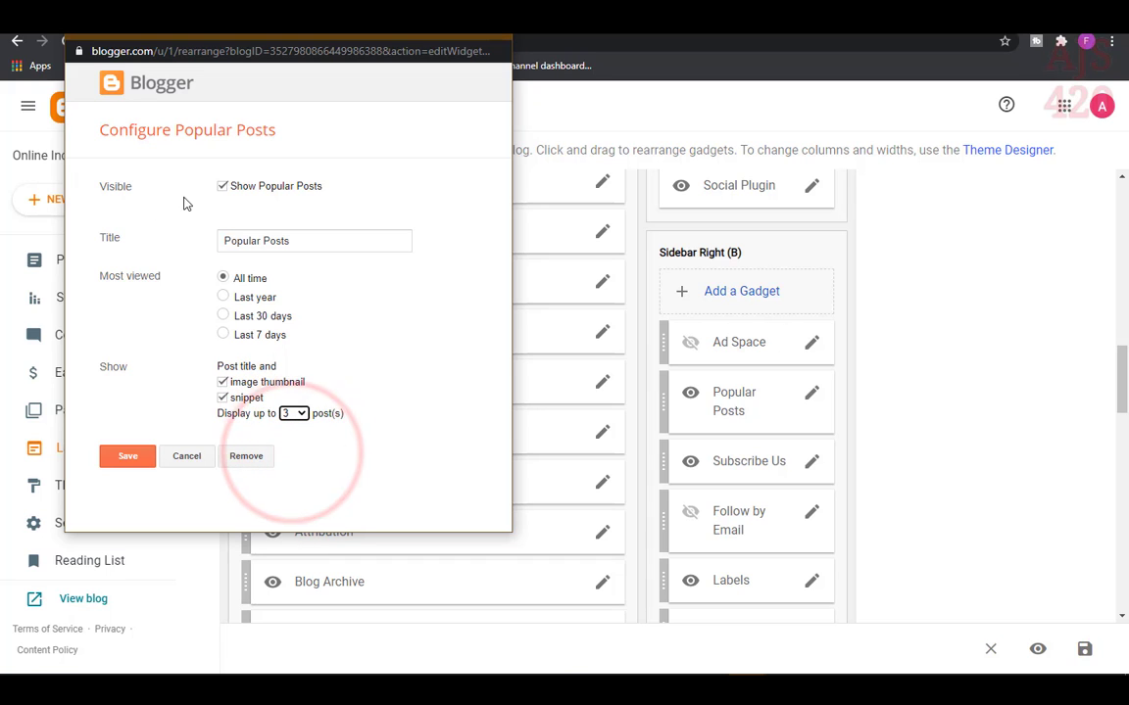
left_click(127, 453)
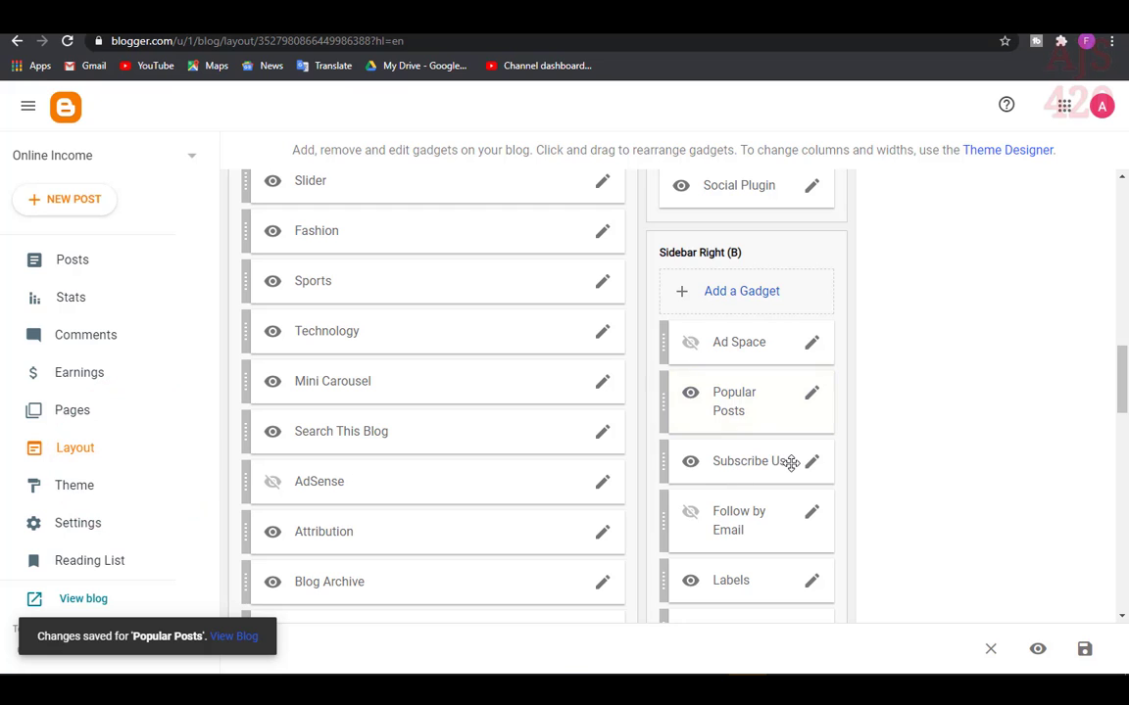
left_click(1087, 649)
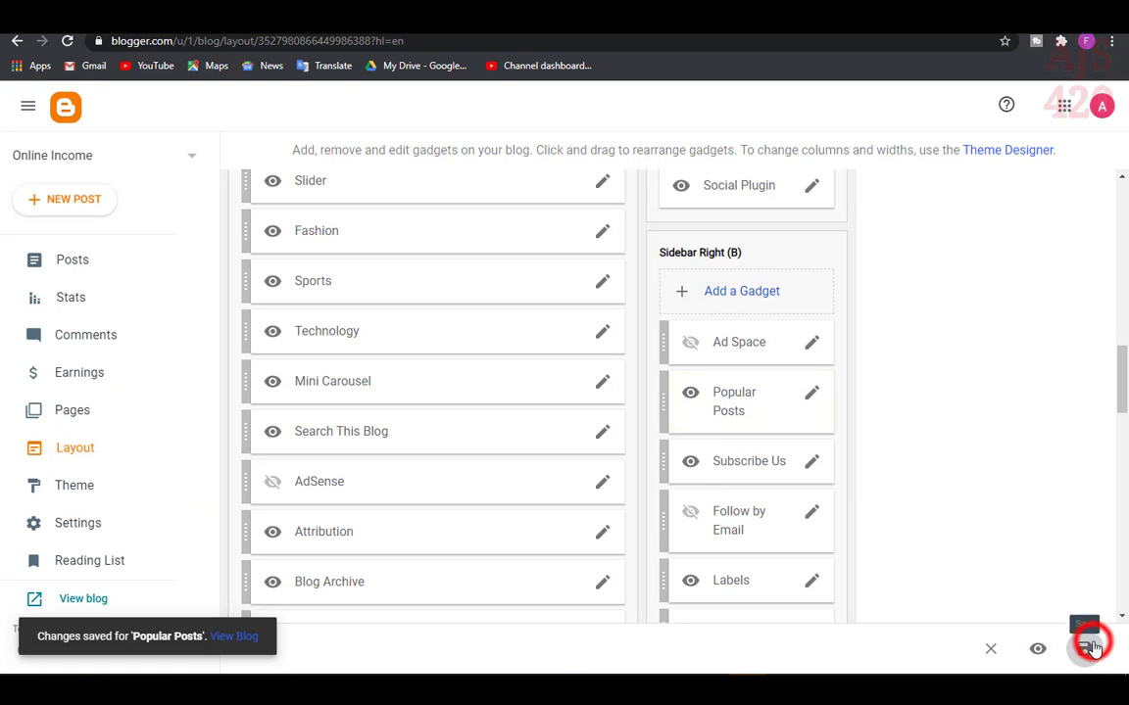
- Reload the blog's home page and check its sidebar down to the Subscribe Us video and the sections below
key("ctrl+Tab")
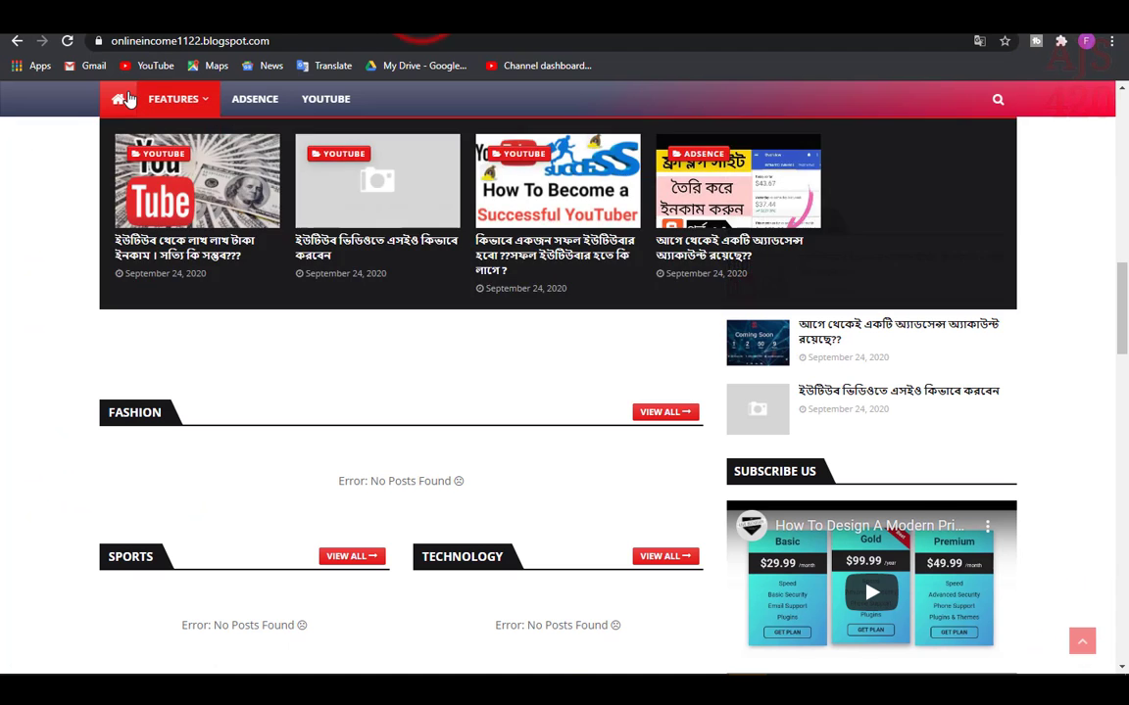
left_click(124, 98)
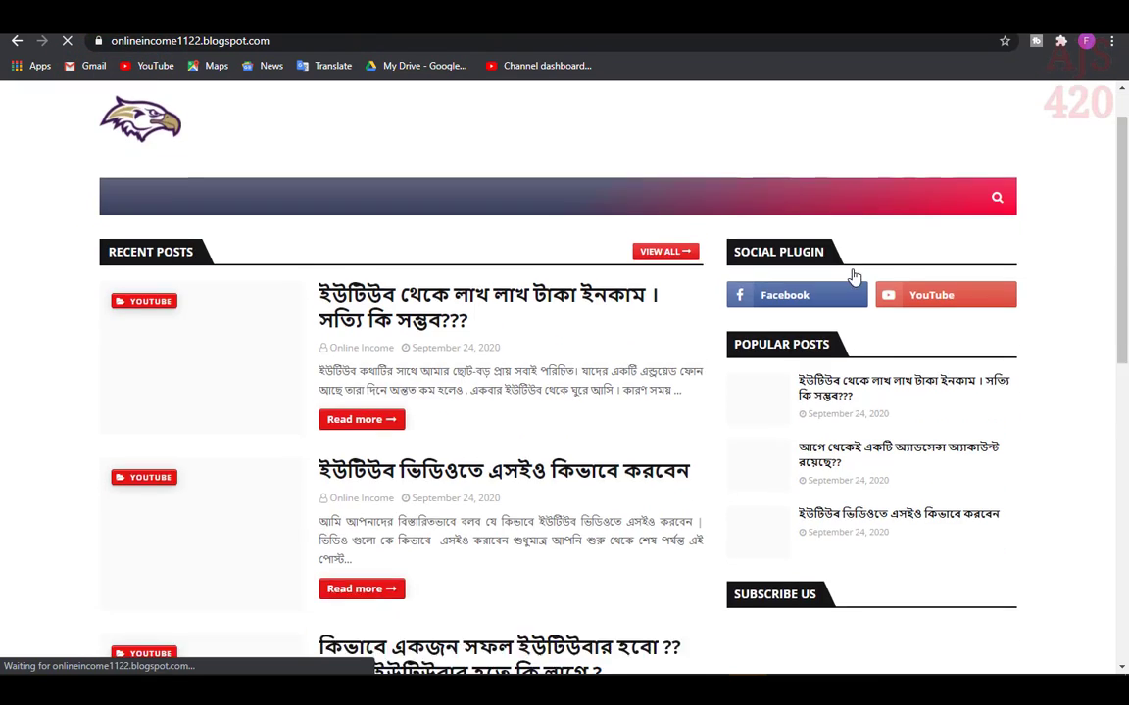
scroll(853, 277, "down", 5)
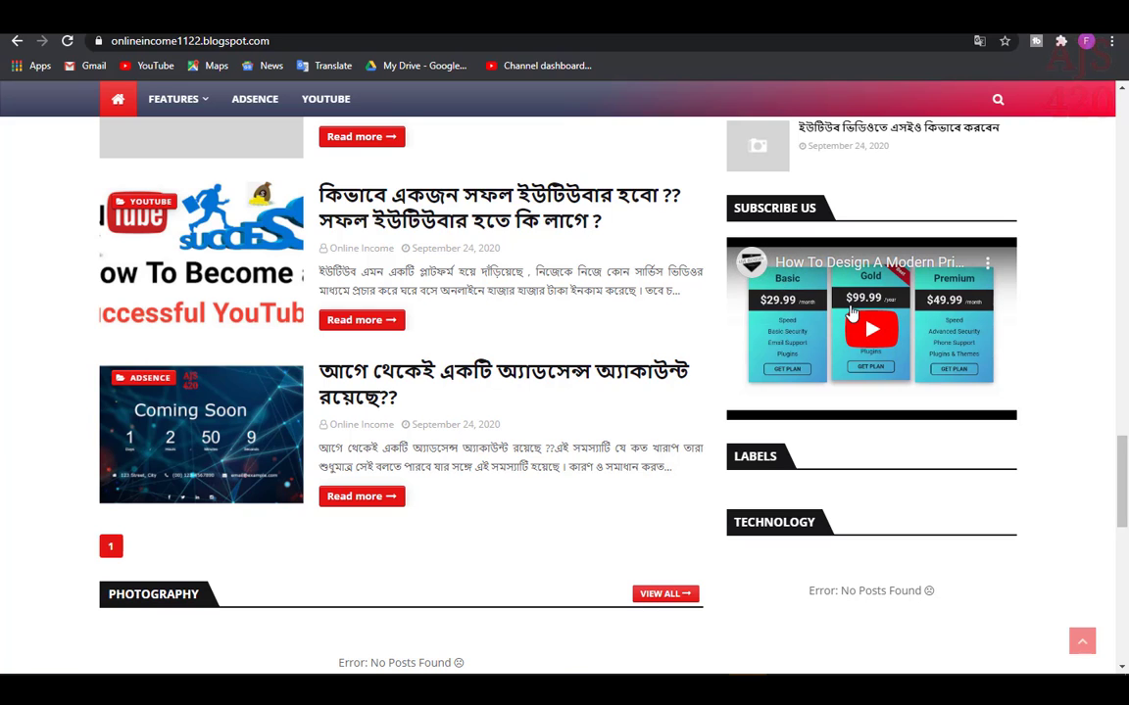
- Open the Subscribe Us gadget for editing and copy the share link of the AJS 420 channel's newest YouTube video, Part: 04
key("ctrl+w")
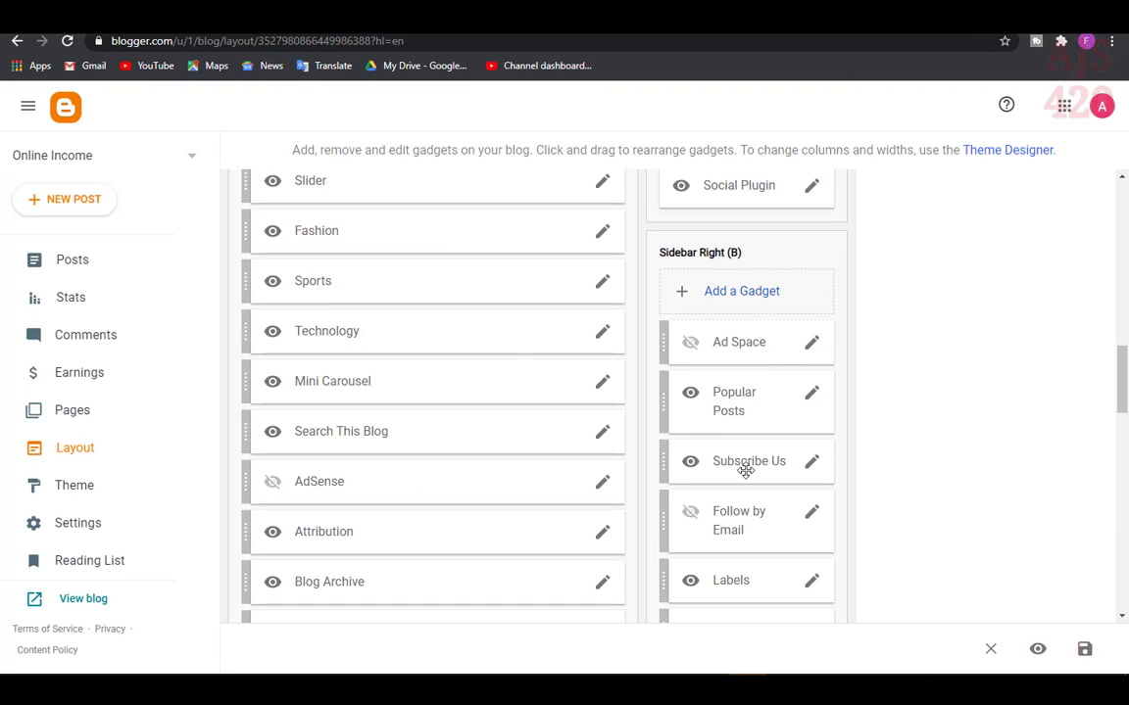
left_click(811, 465)
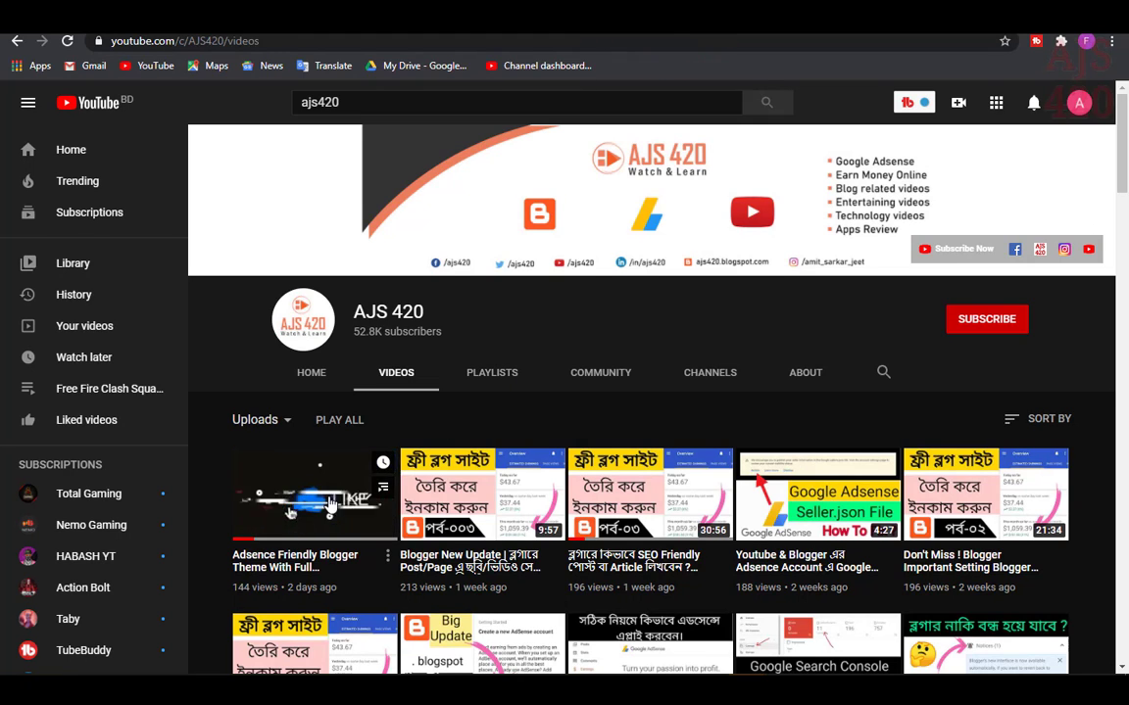
left_click(301, 517)
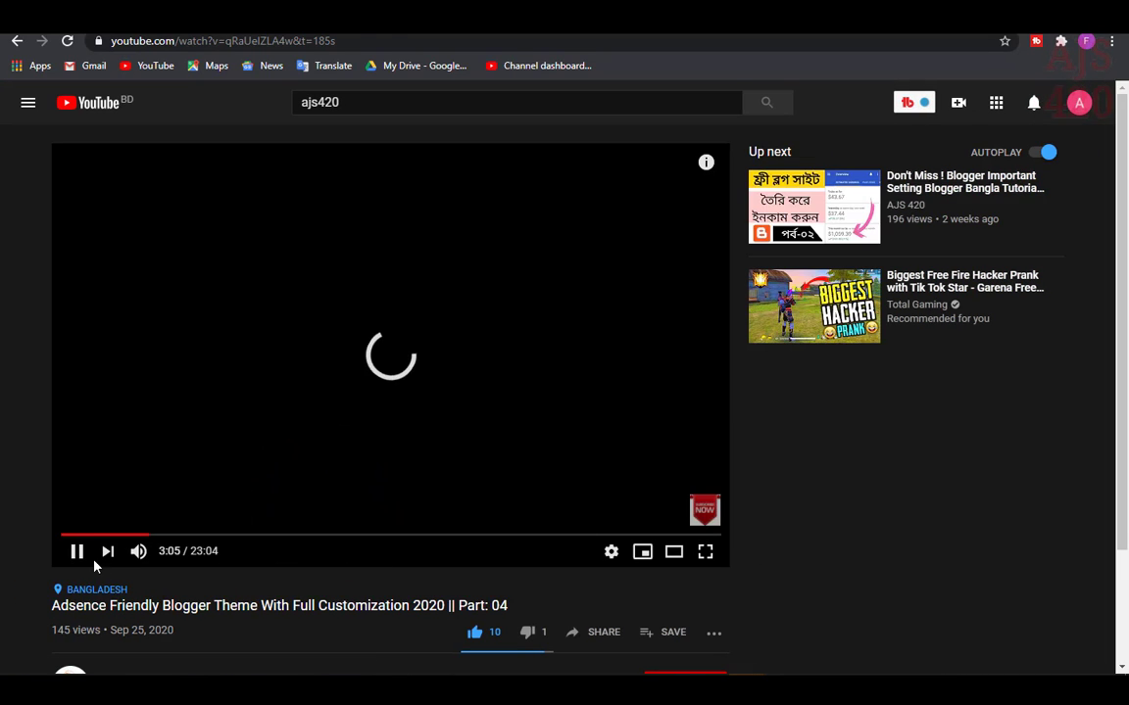
scroll(397, 551, "down", 2)
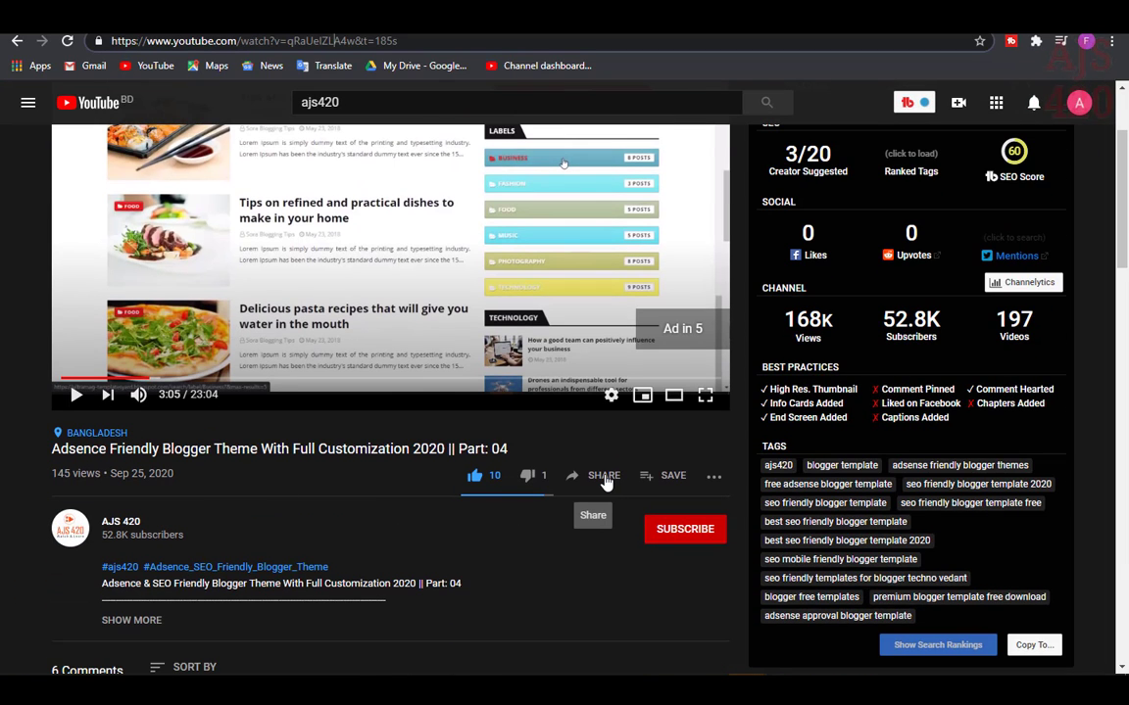
left_click(604, 479)
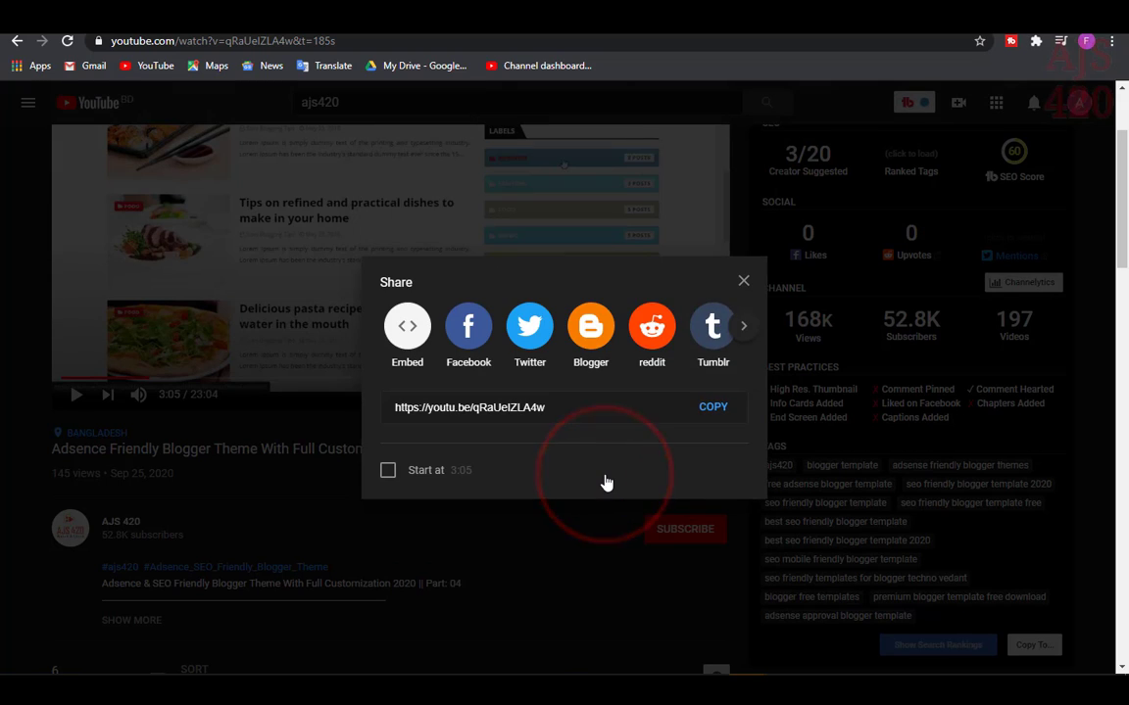
left_click(712, 407)
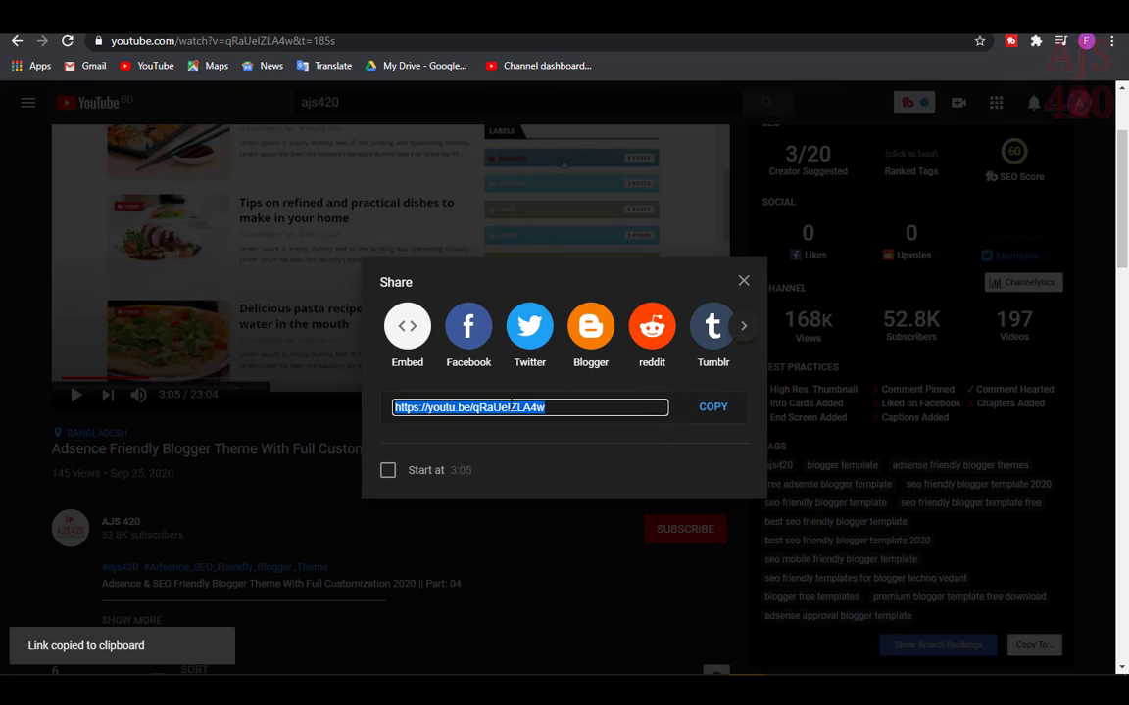
left_click(511, 407)
key("Escape")
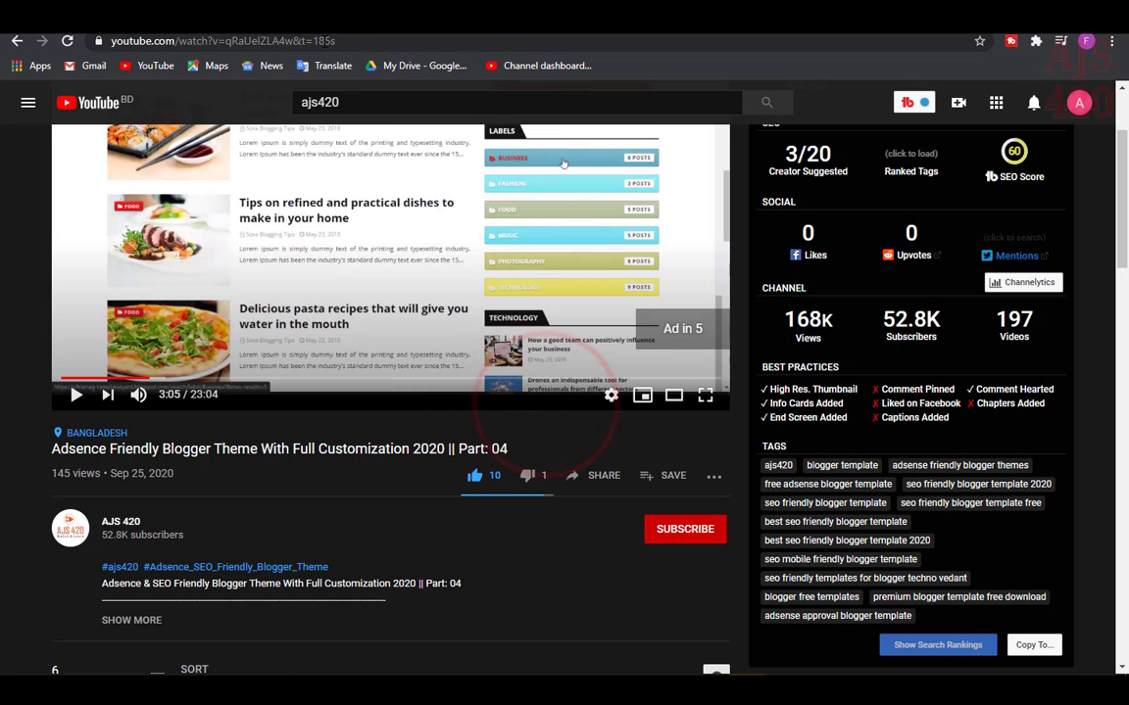
- Paste the share link into the browser's address field and copy only its video ID, qRaUeIZLA4w
left_click_drag(335, 41, 98, 41)
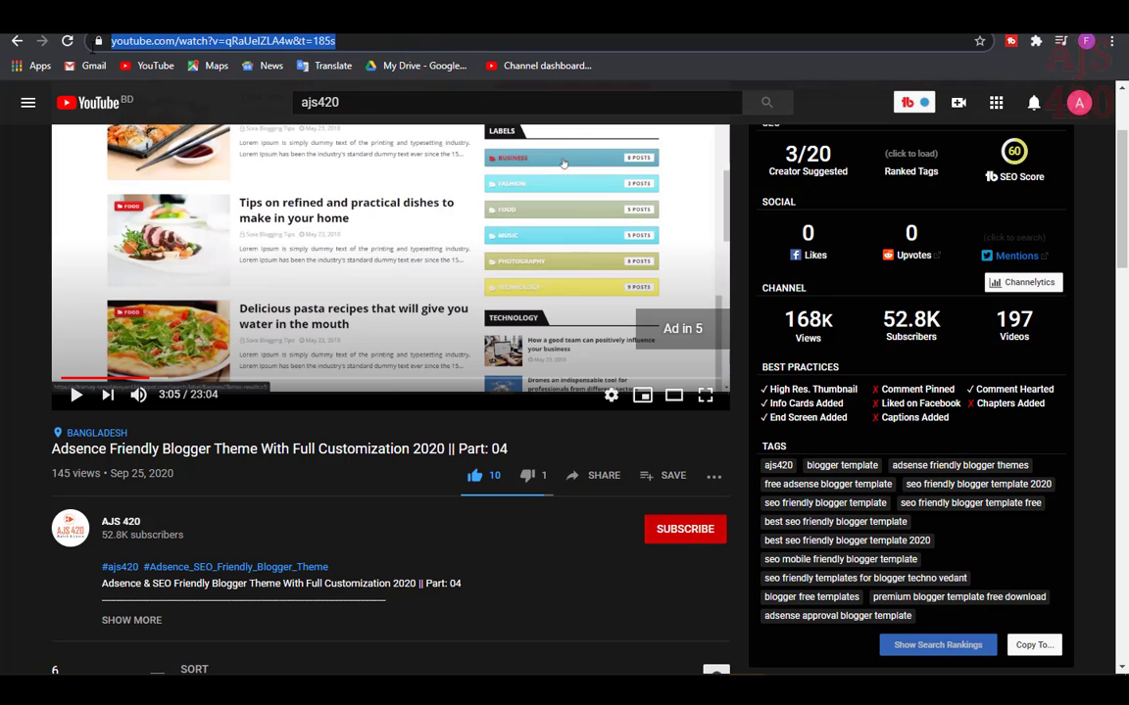
key("ctrl+v")
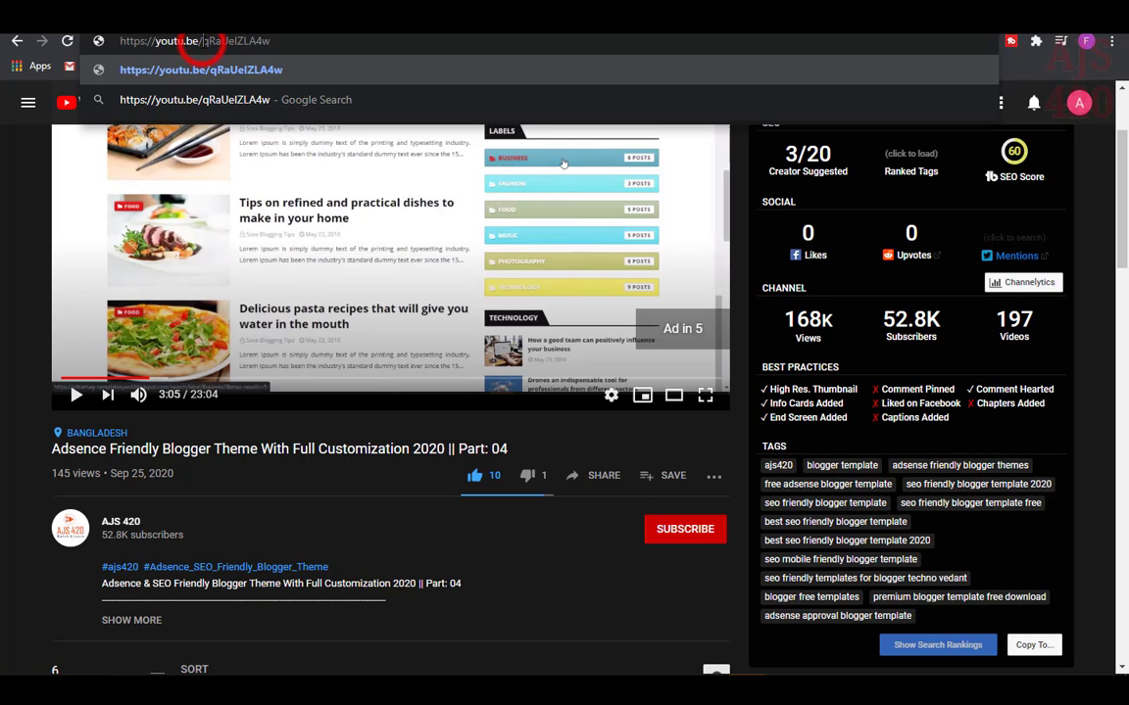
left_click_drag(203, 41, 245, 41)
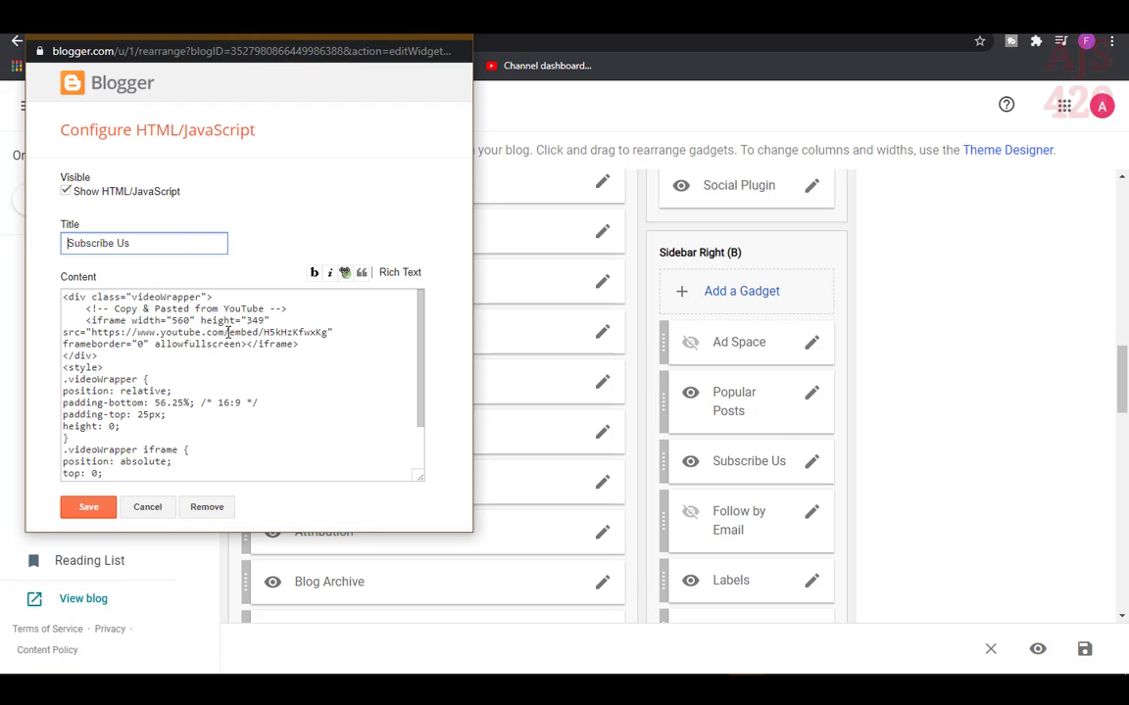
- Replace the video ID in the Subscribe Us embed URL with qRaUeIZLA4w, save the gadget and layout, and reload the blog
left_click_drag(262, 332, 312, 332)
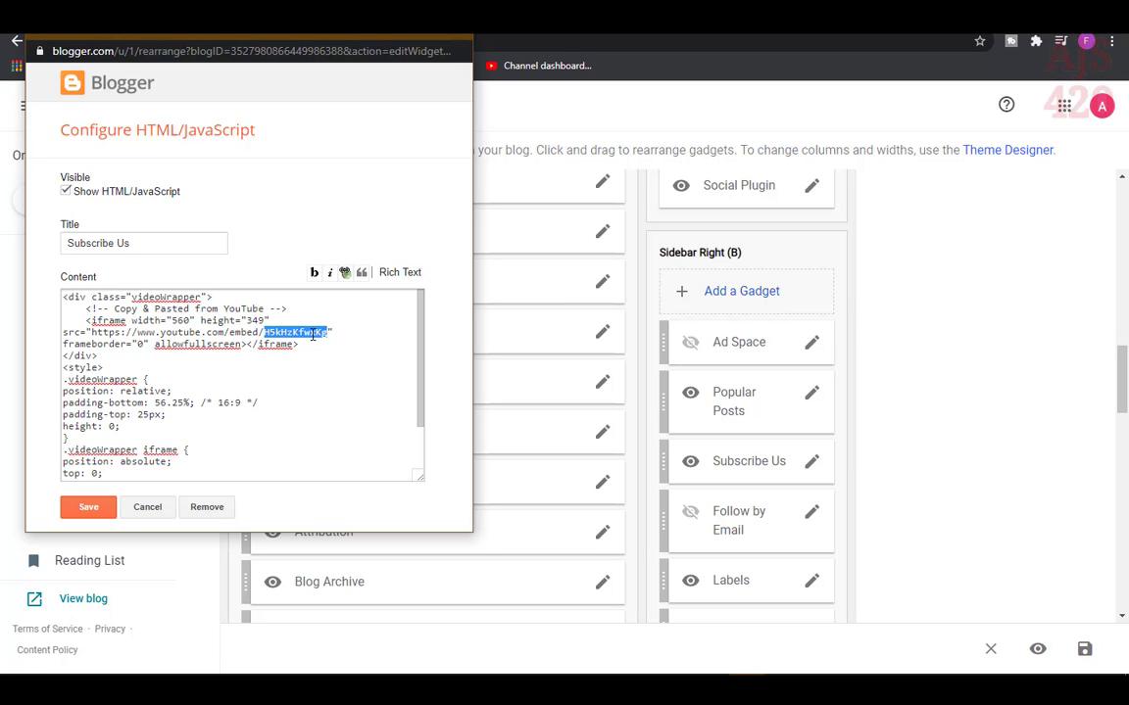
key("ctrl+v")
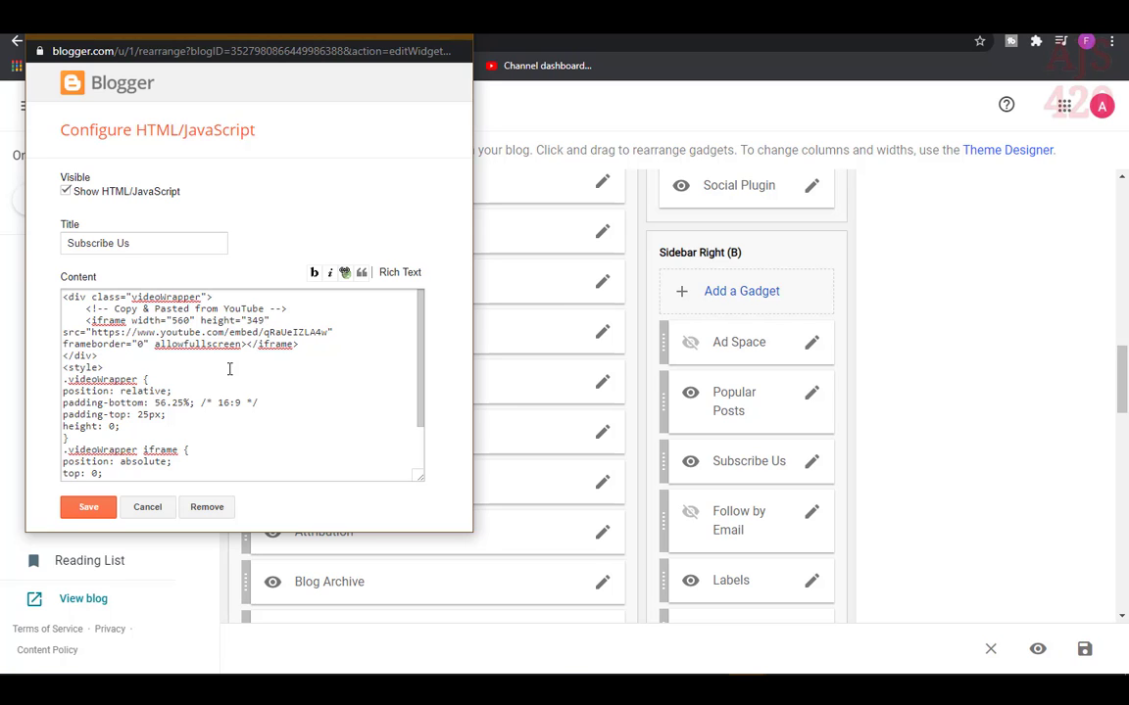
left_click(98, 505)
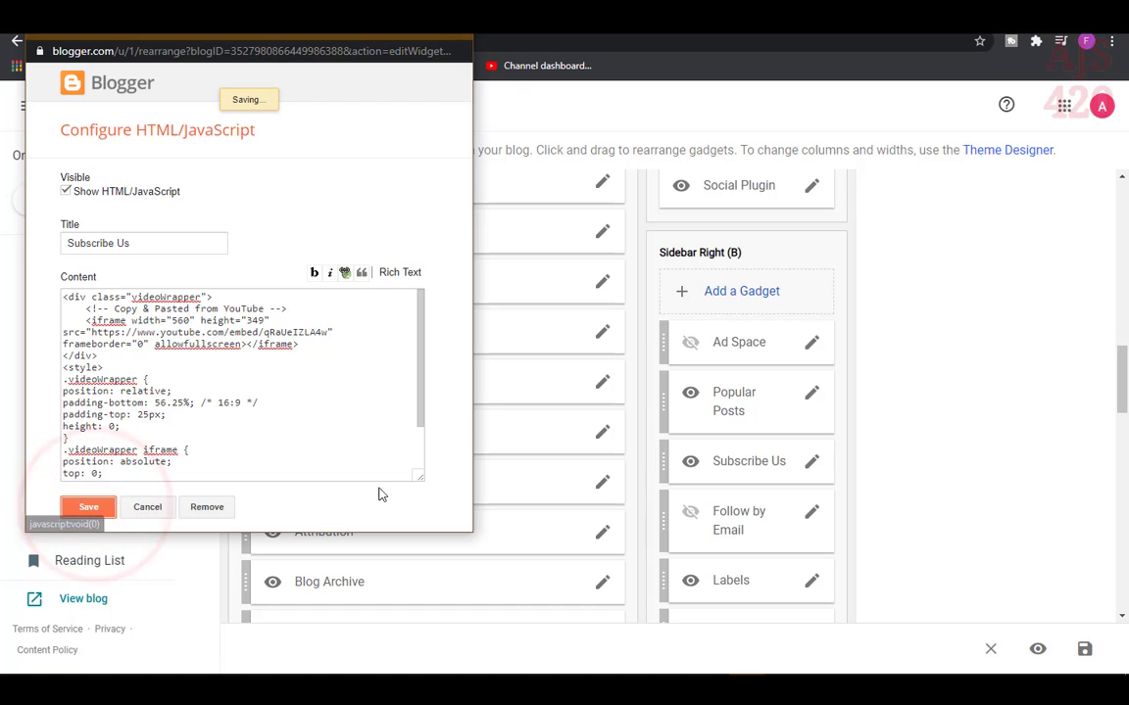
left_click(1085, 649)
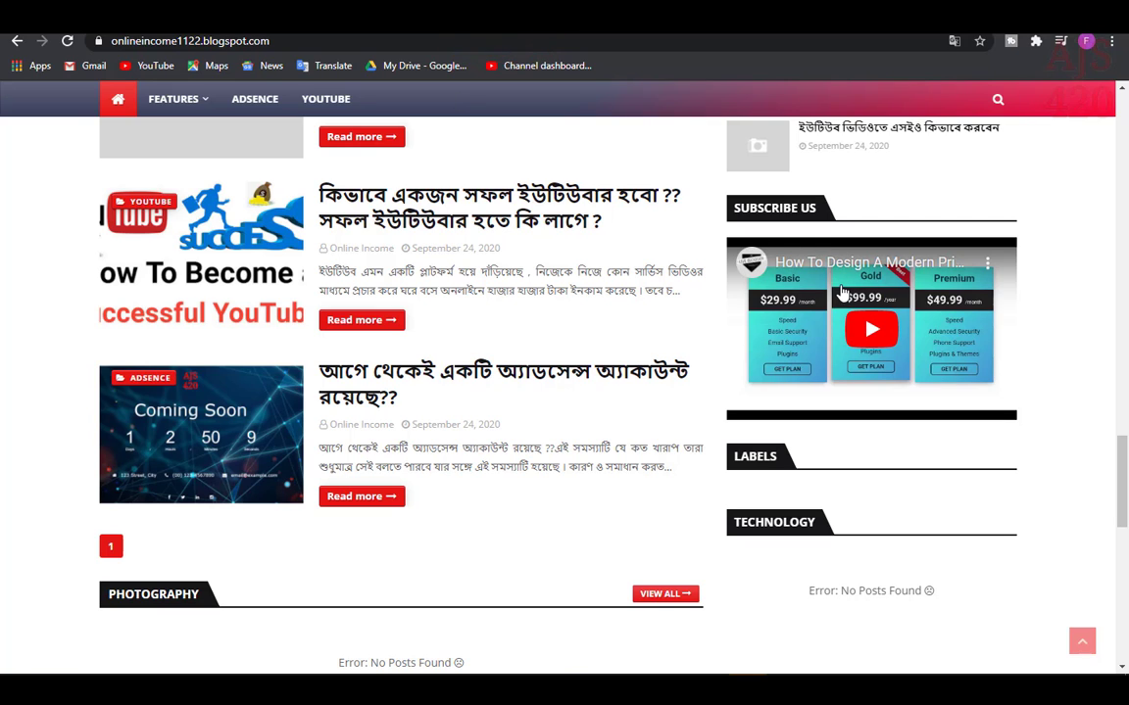
left_click(67, 42)
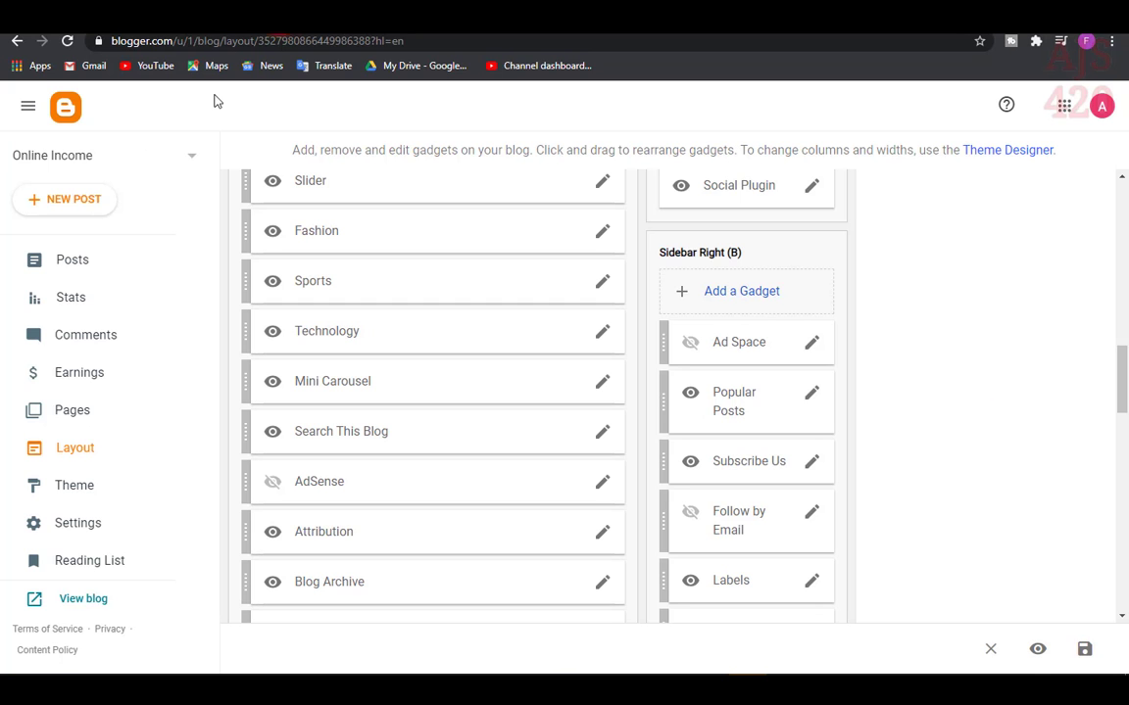
- Hide the Follow by Email gadget in Sidebar Right (B) and save it
scroll(791, 358, "down", 1)
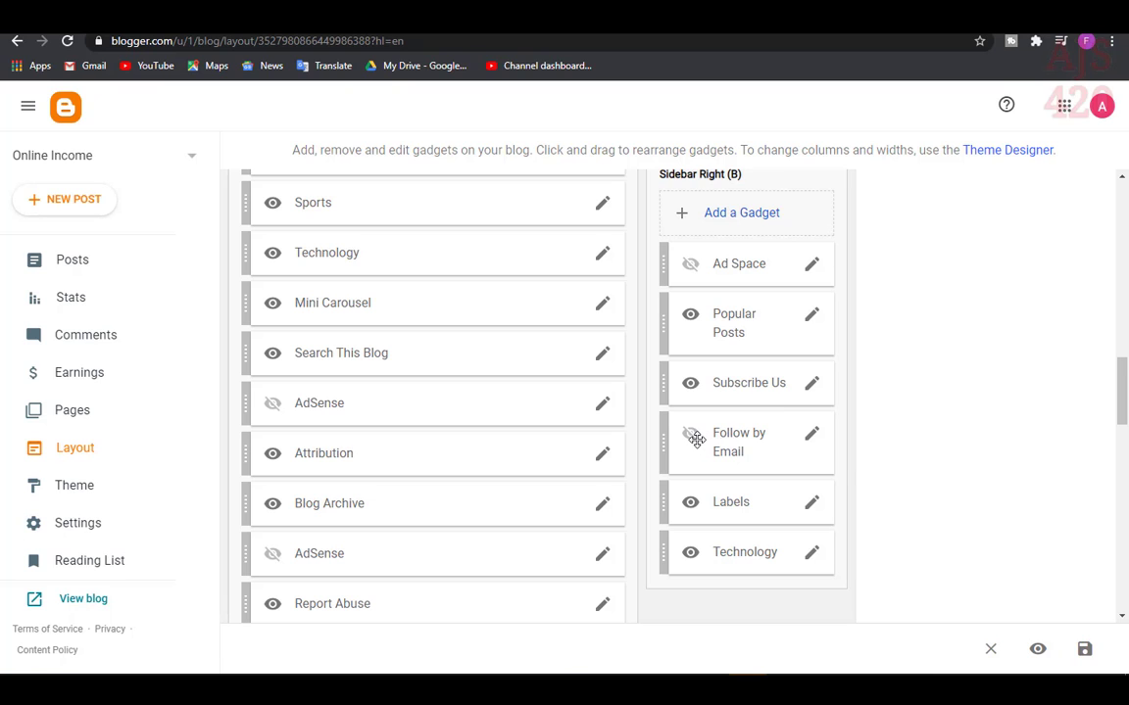
mouse_move(696, 440)
left_click(813, 436)
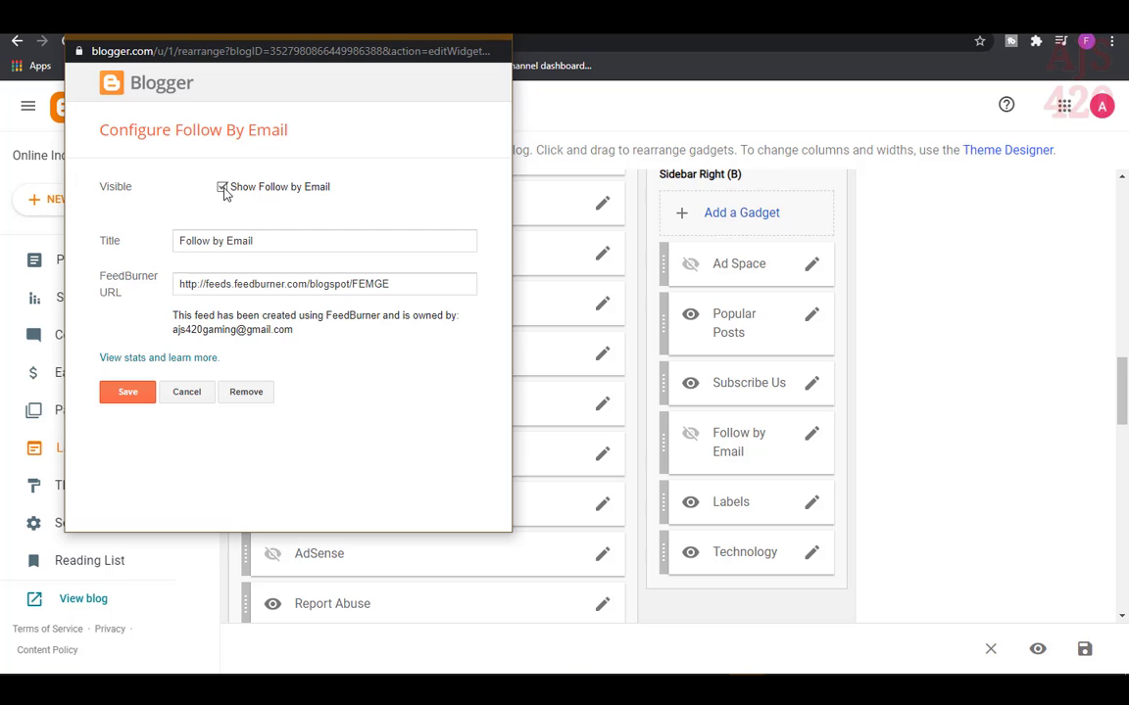
left_click(222, 189)
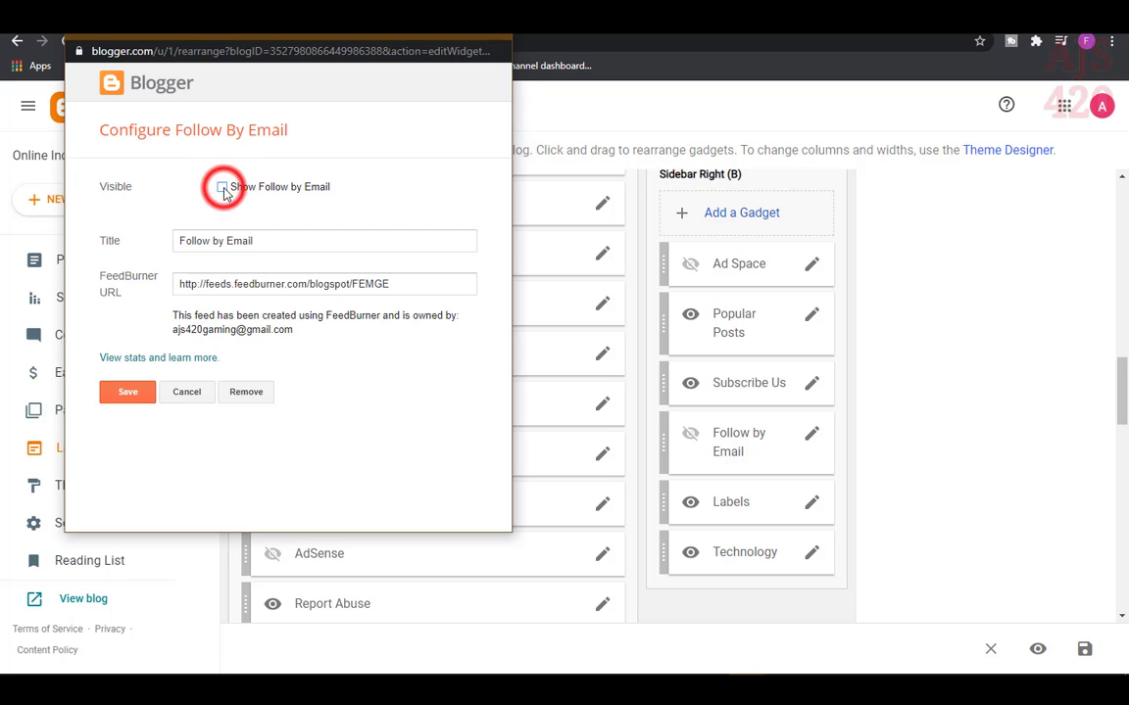
left_click(139, 392)
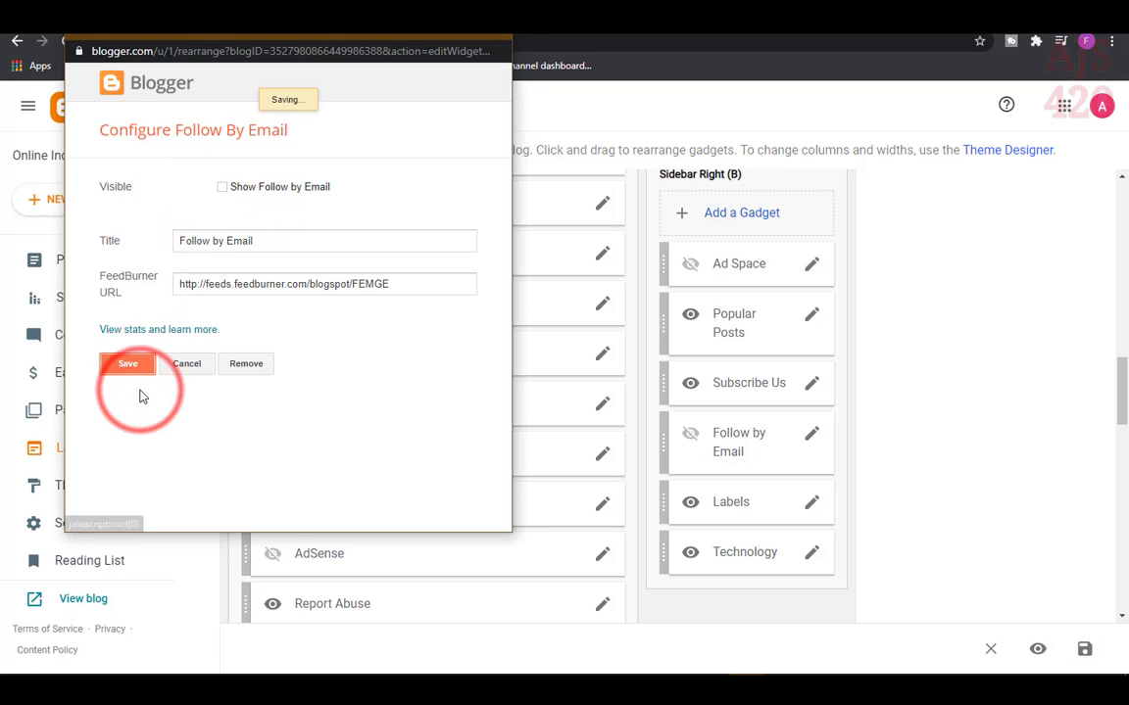
- Make the Follow by Email gadget visible and save both the gadget and the layout
left_click(811, 434)
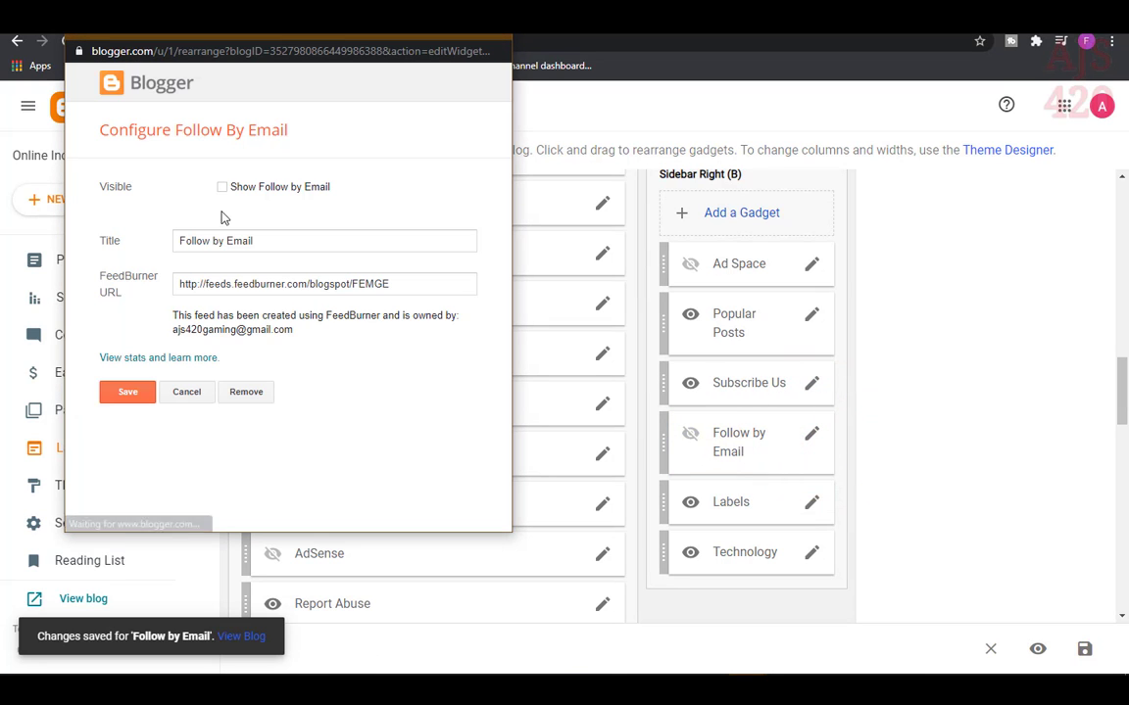
left_click(222, 186)
left_click(131, 391)
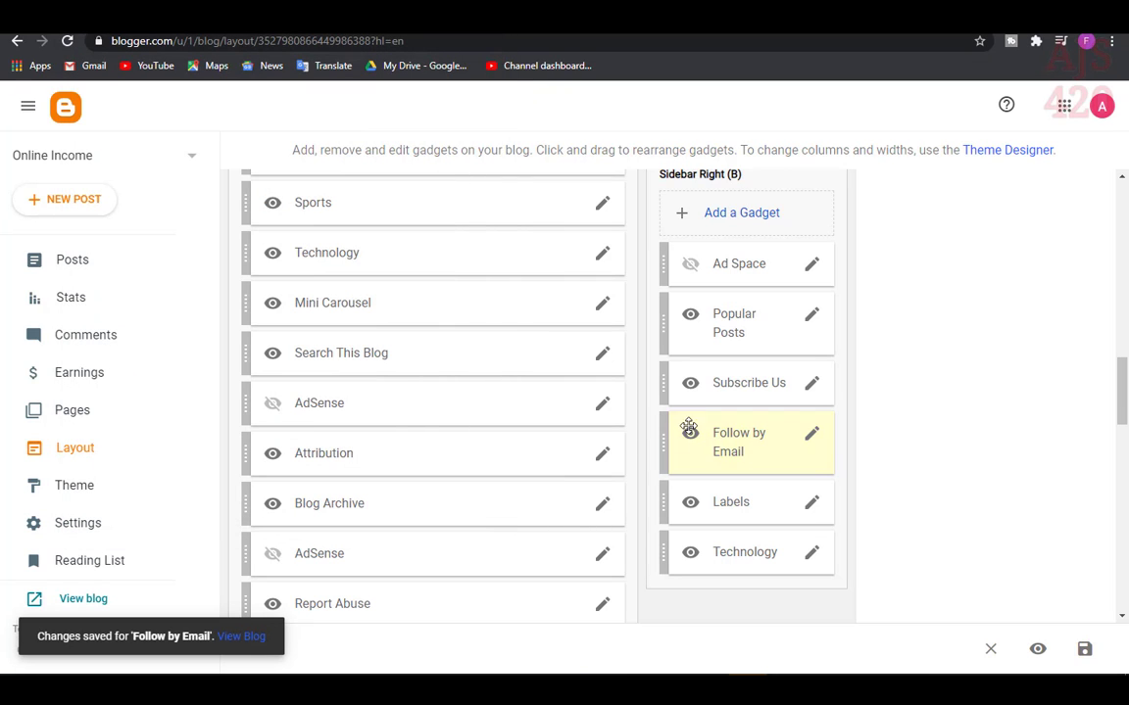
left_click(1083, 648)
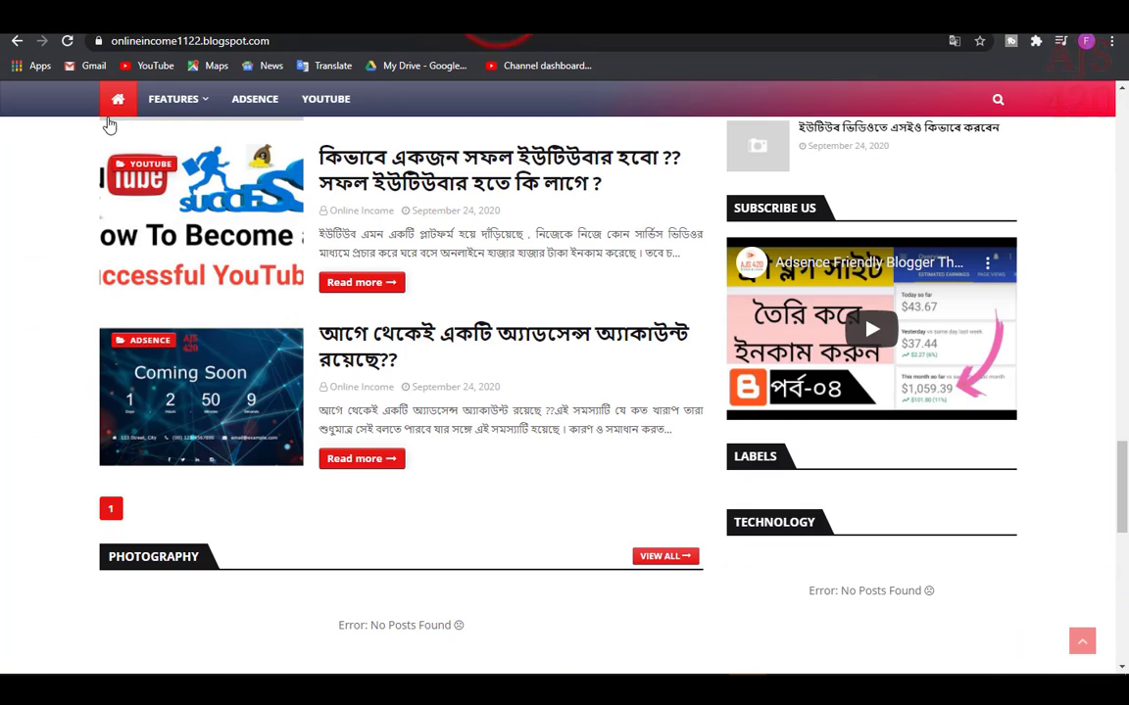
- Reload the blog's home page and check the Follow by Email box with its email address field in the sidebar
left_click(115, 104)
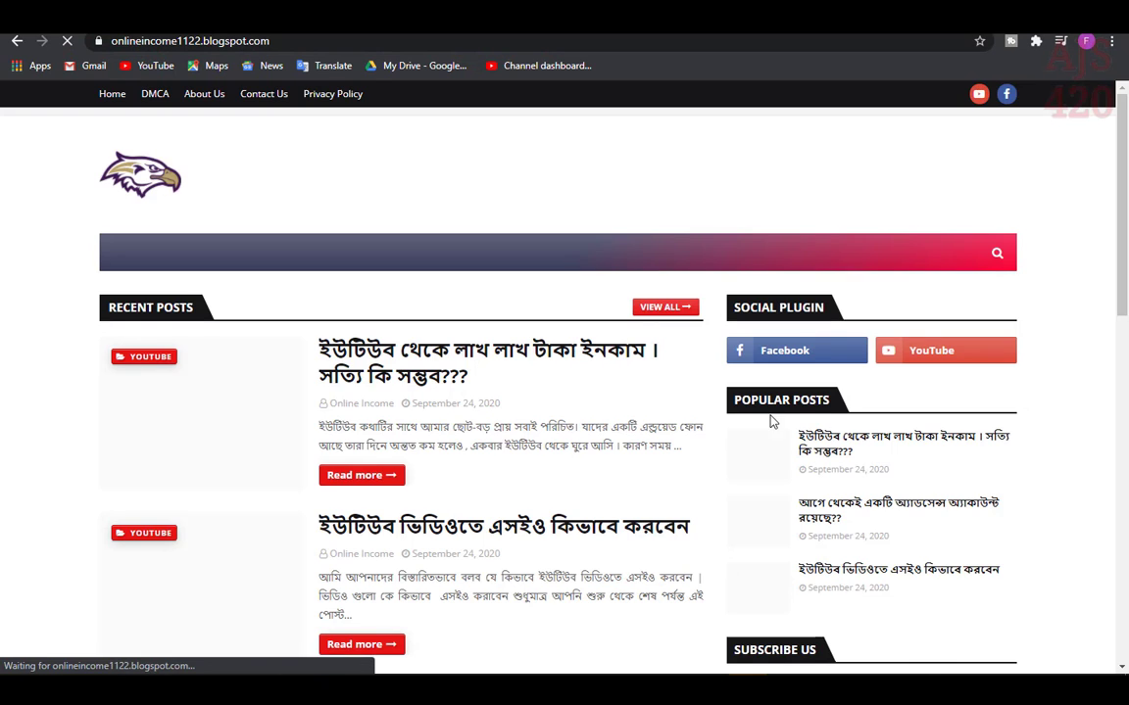
scroll(771, 421, "down", 10)
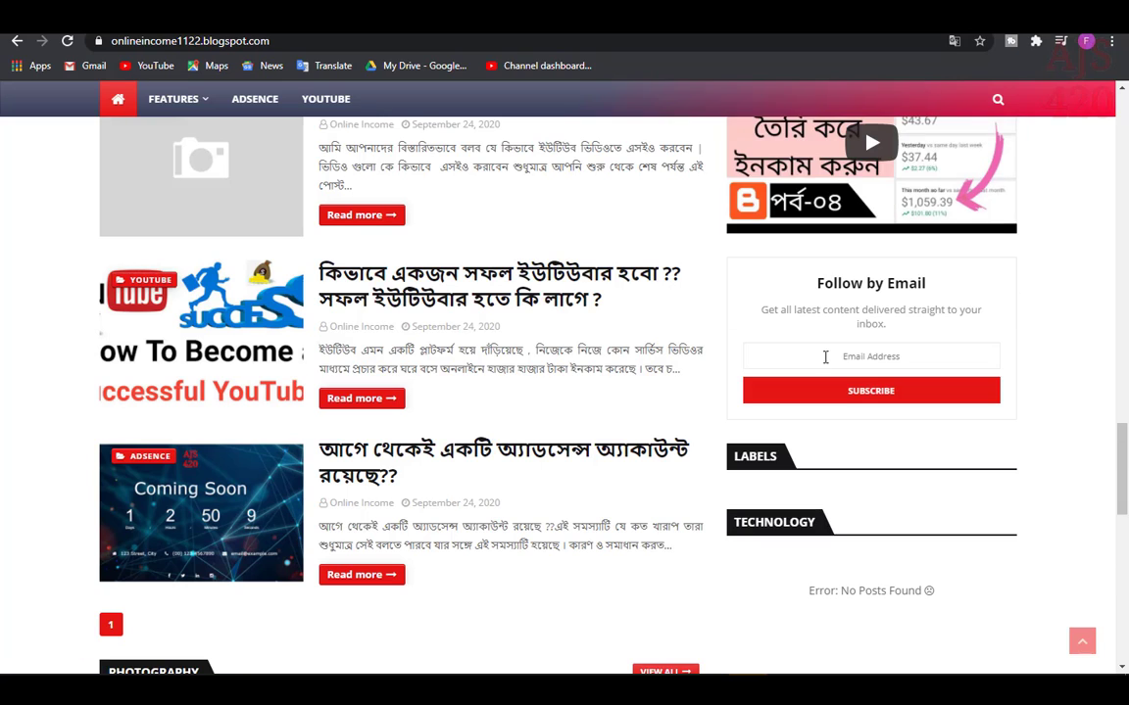
left_click_drag(814, 284, 929, 284)
left_click(867, 356)
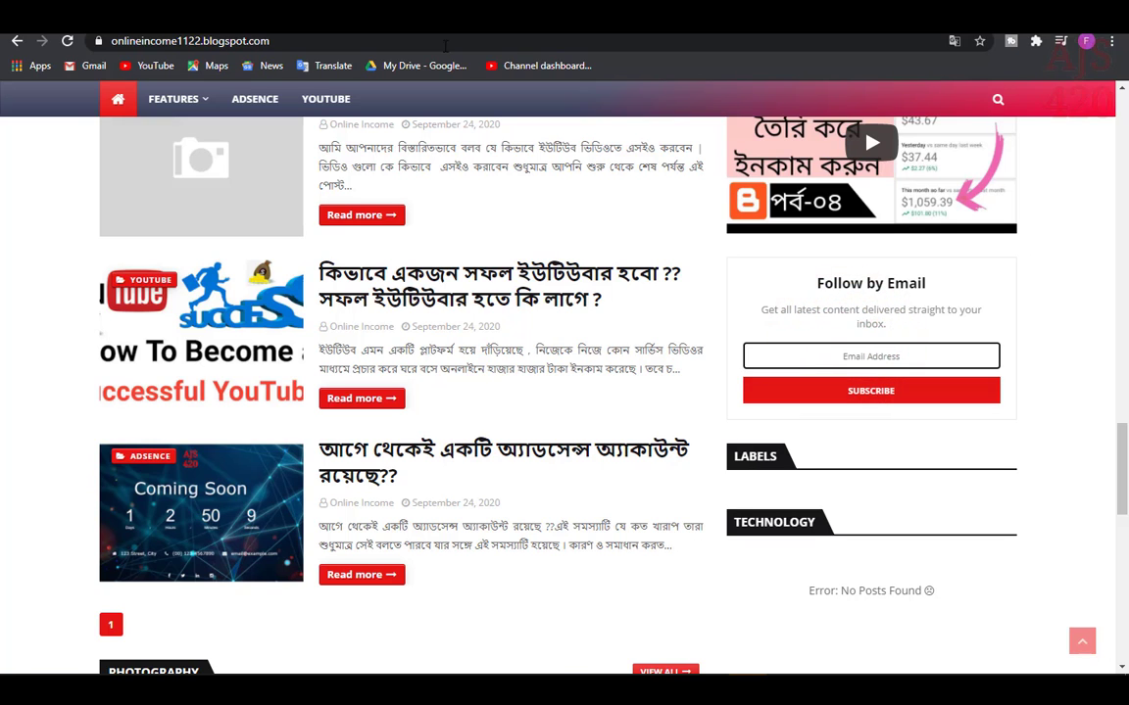
- Set the Labels gadget in Sidebar Right (B) to show only the selected labels adsence and youtube
key("ctrl+Tab")
scroll(744, 411, "down", 2)
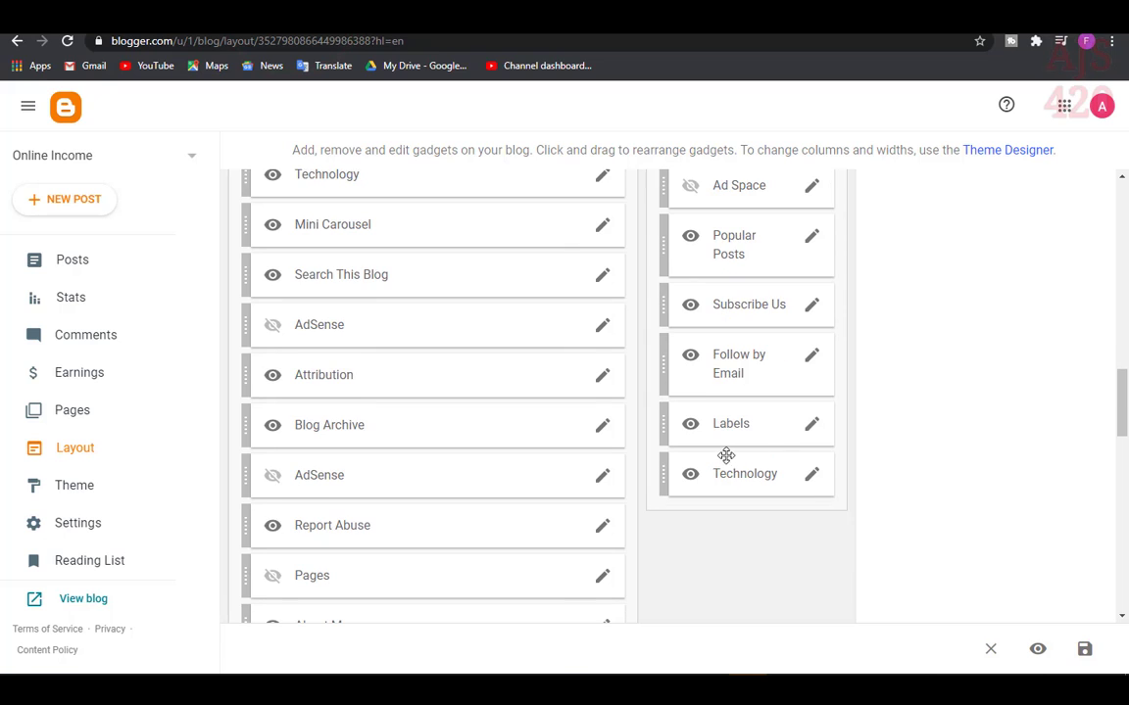
left_click(811, 429)
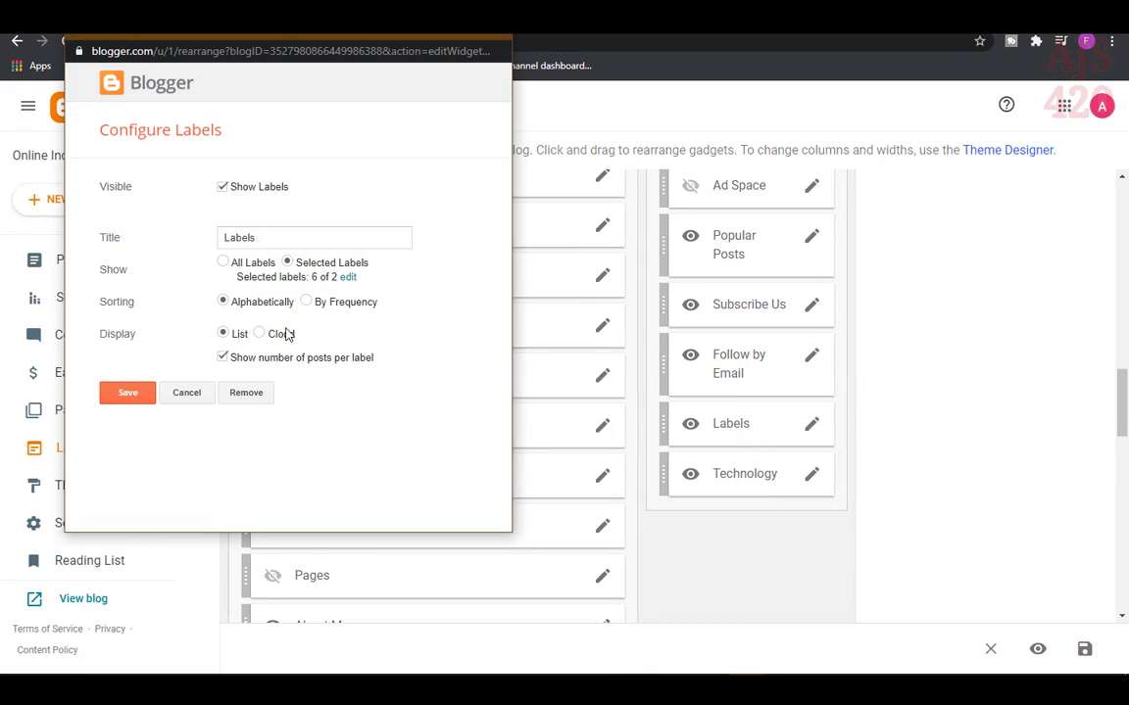
left_click(223, 260)
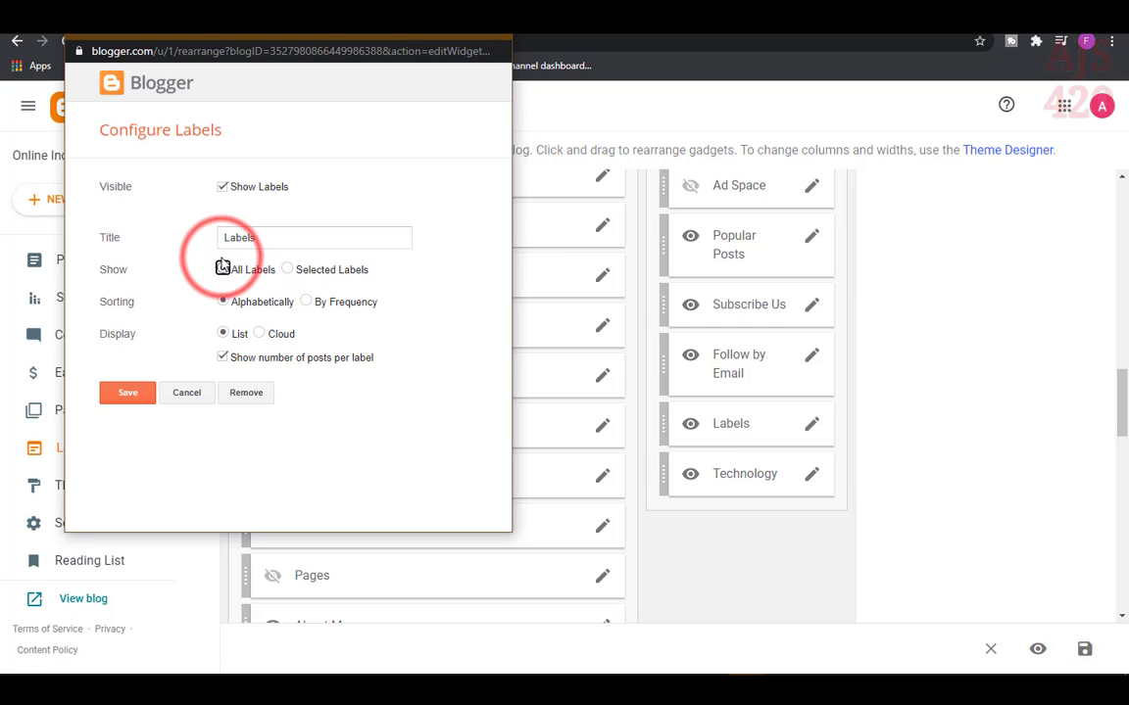
left_click(289, 269)
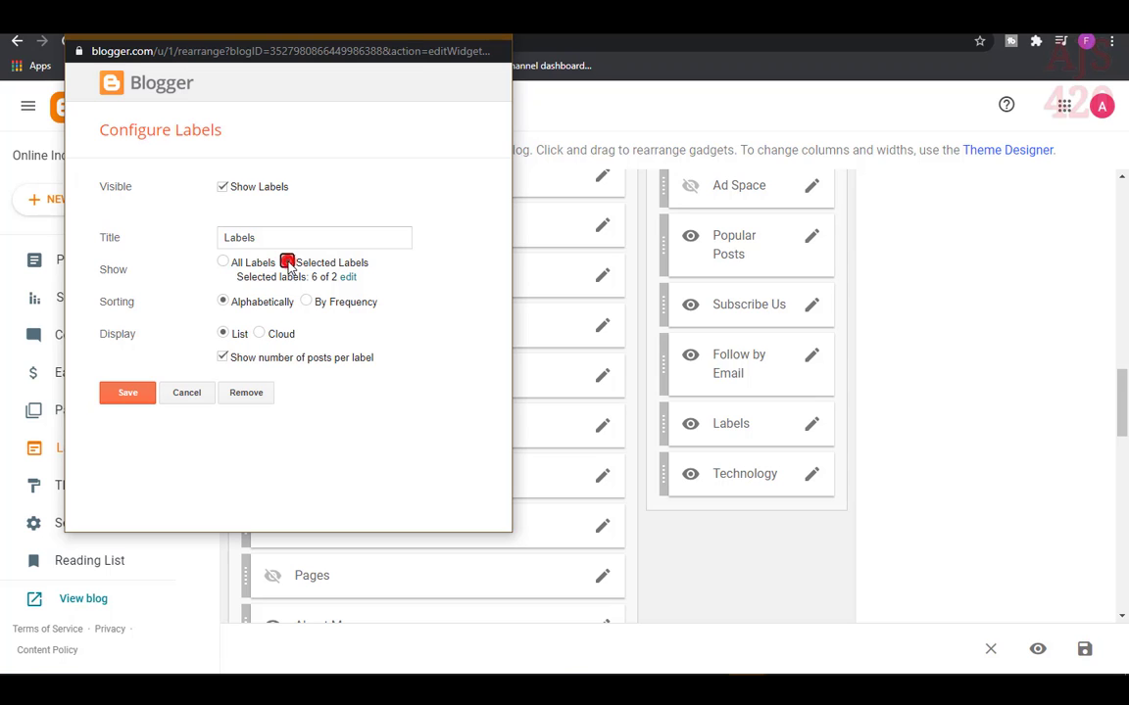
left_click(345, 279)
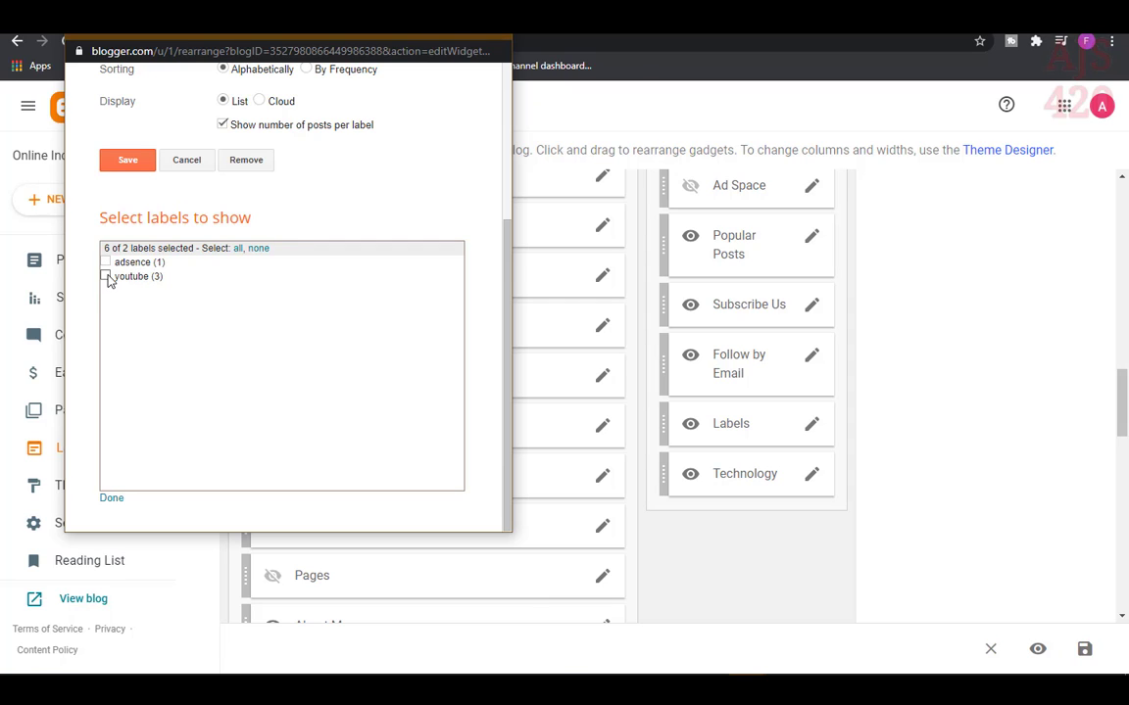
left_click(107, 277)
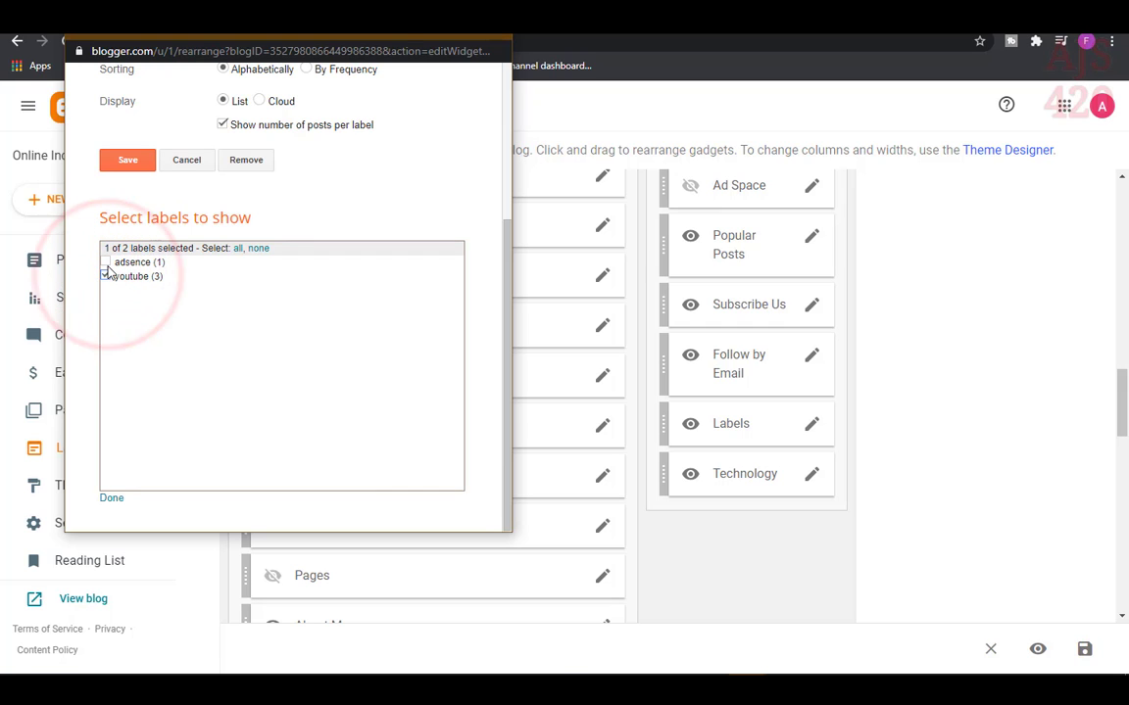
left_click(105, 262)
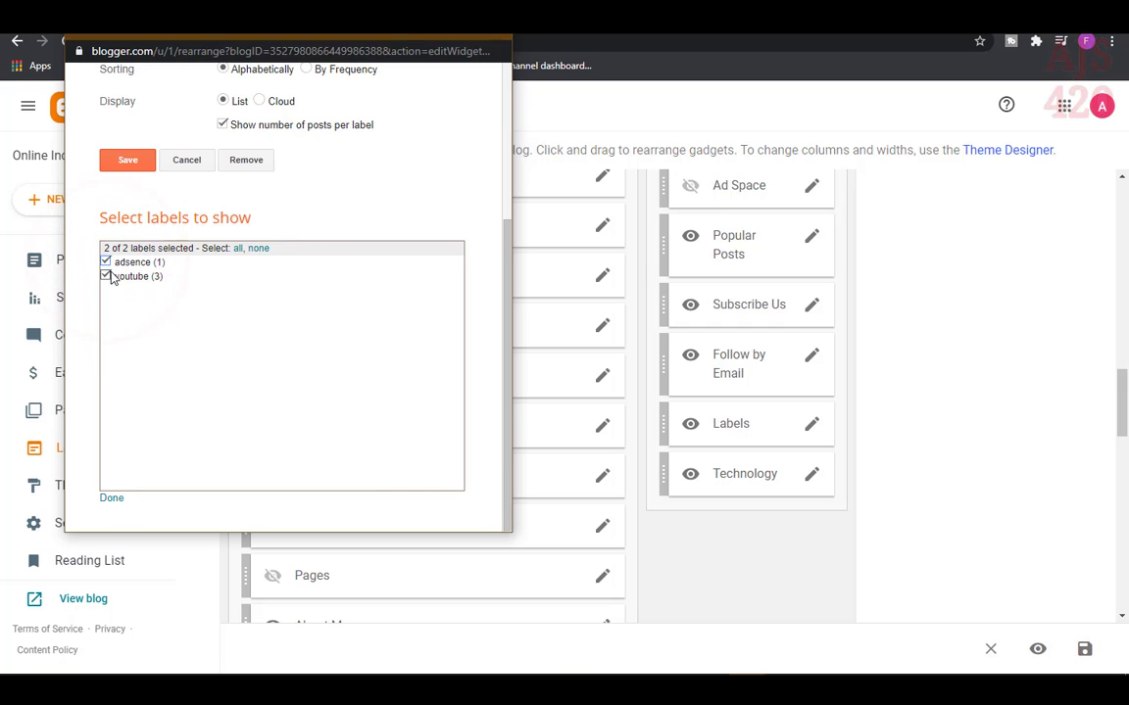
left_click(109, 498)
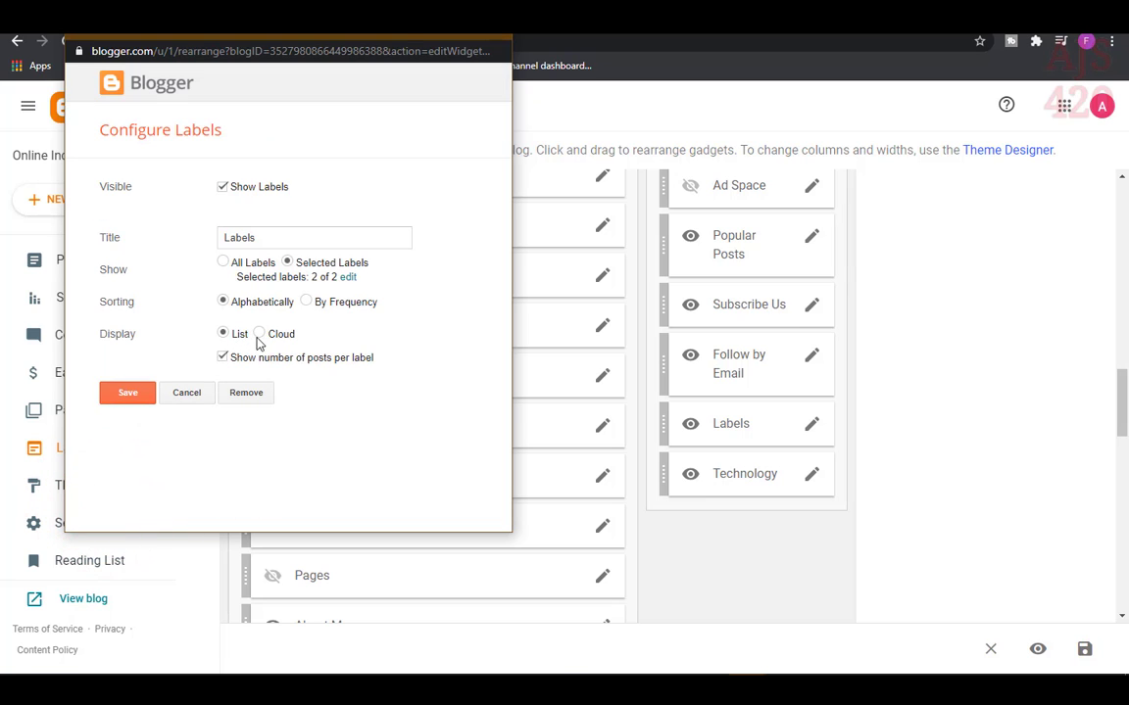
- Set the Labels gadget's display to List, save the gadget and the layout, and check the labels on the reloaded blog
left_click(223, 333)
left_click(259, 334)
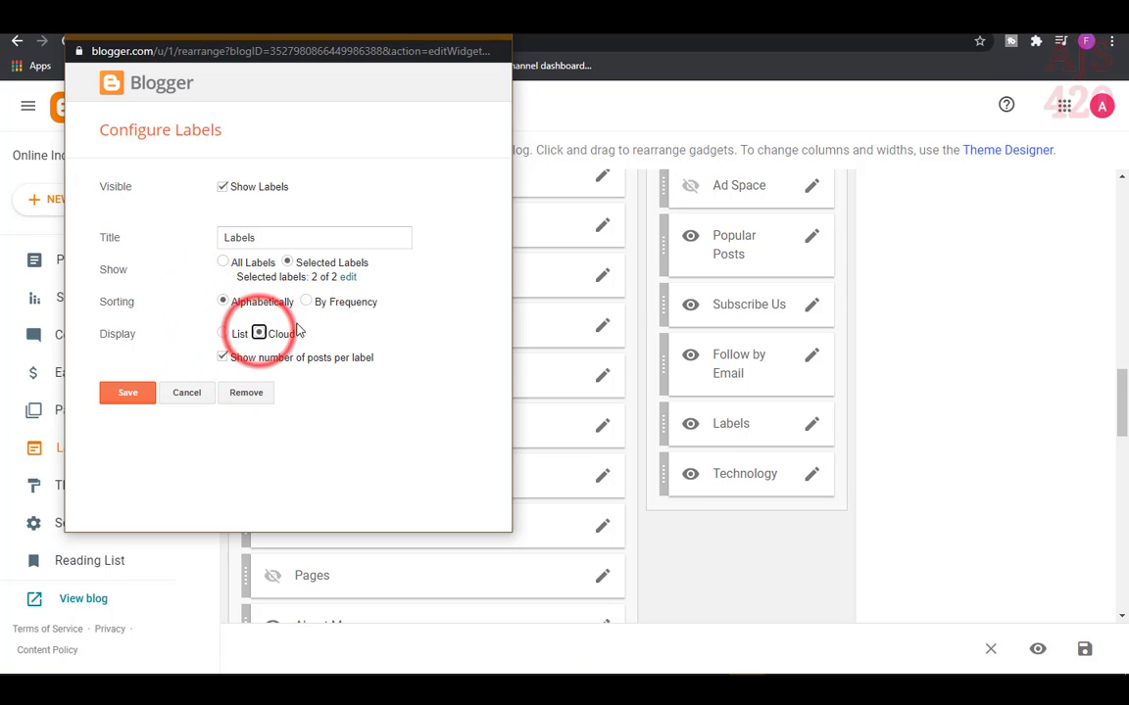
left_click(223, 334)
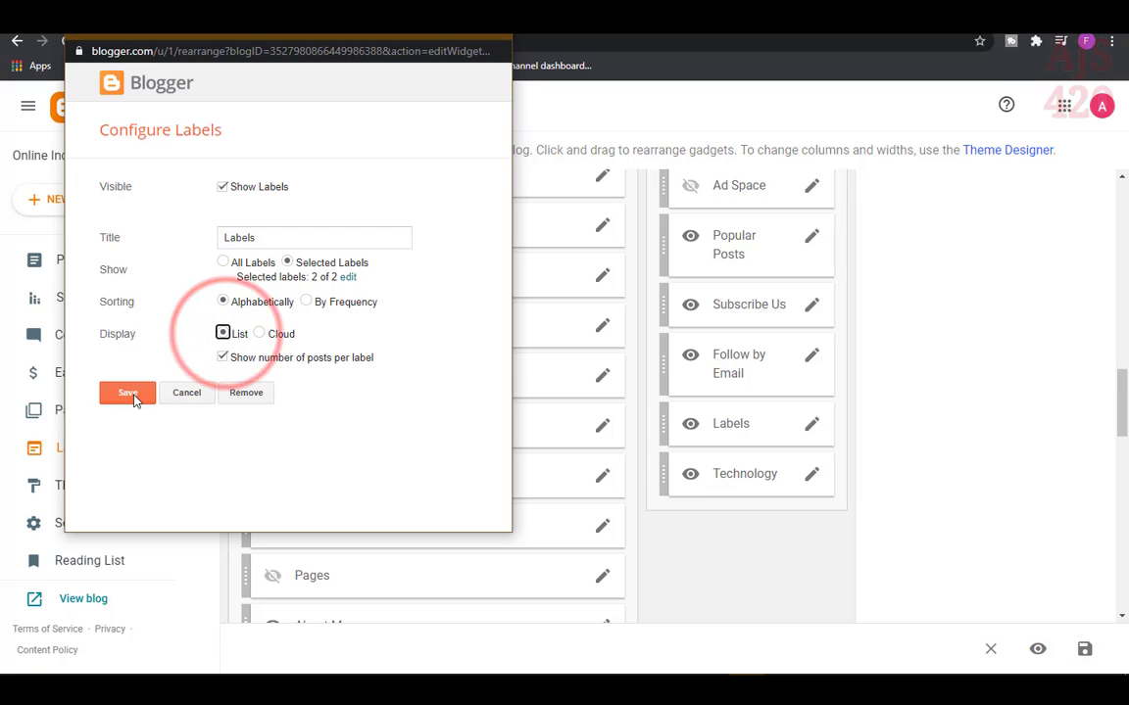
left_click(130, 393)
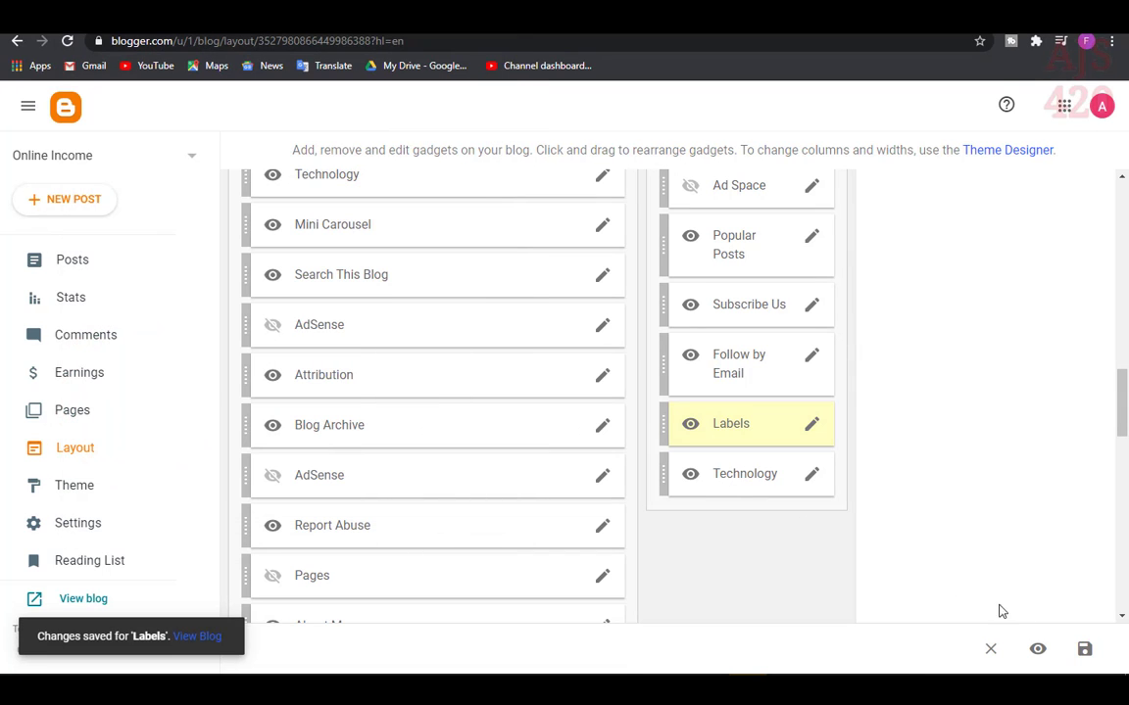
left_click(1081, 650)
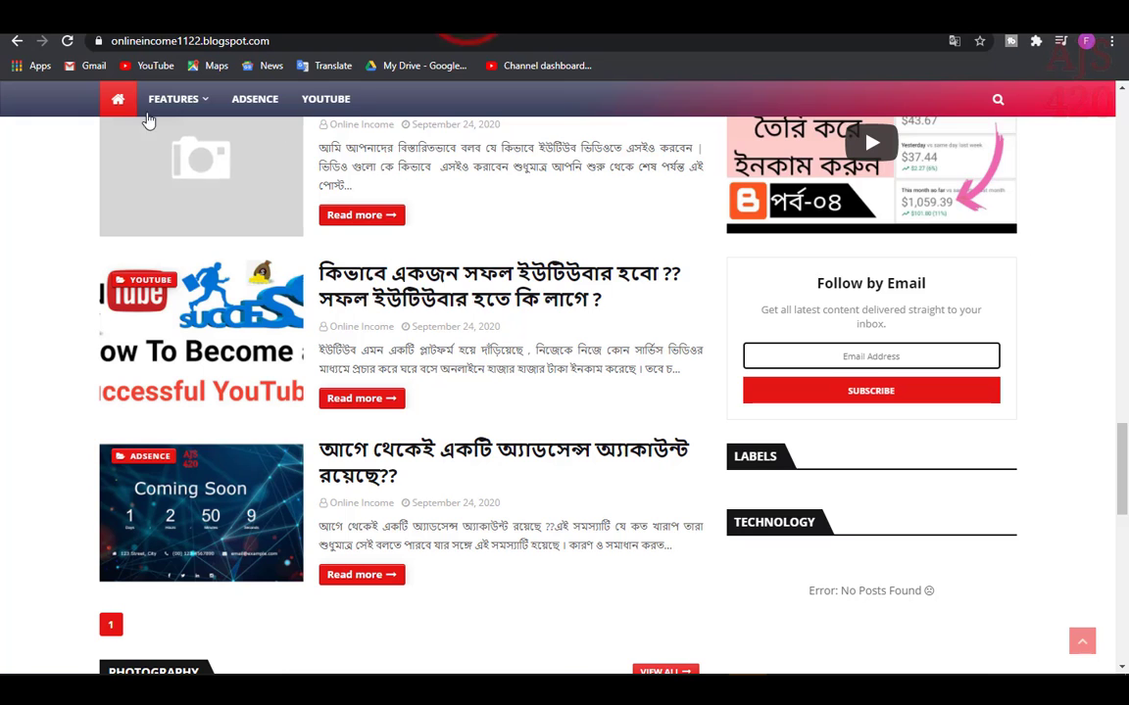
left_click(69, 42)
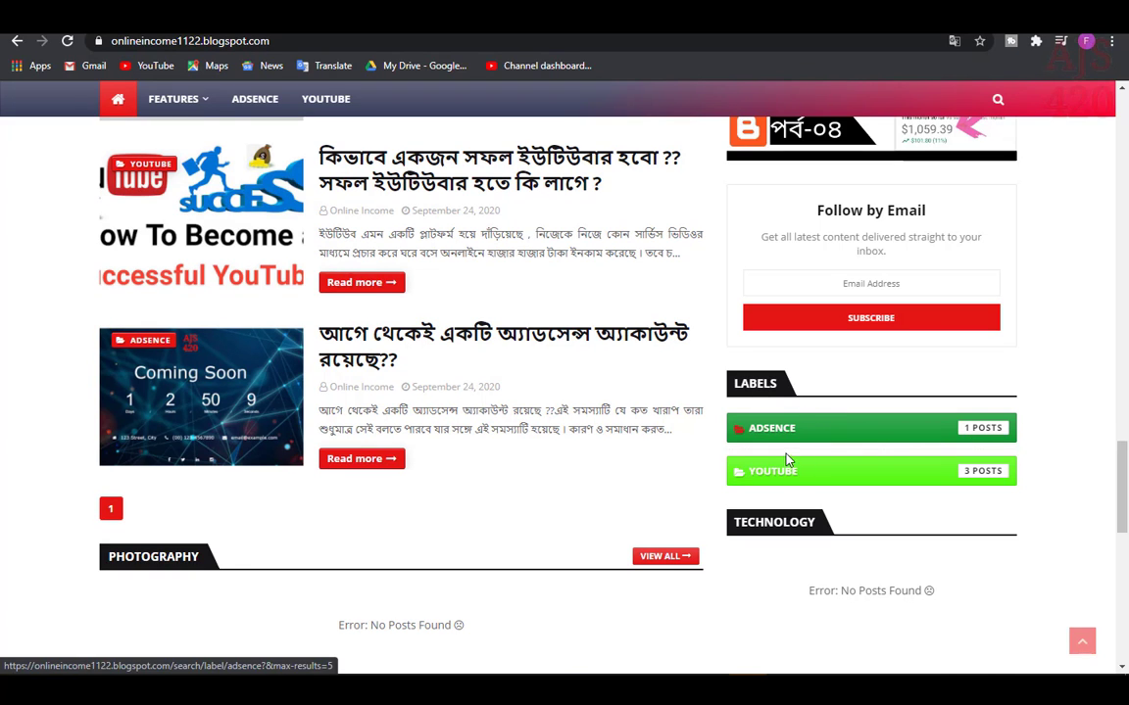
key("ctrl+w")
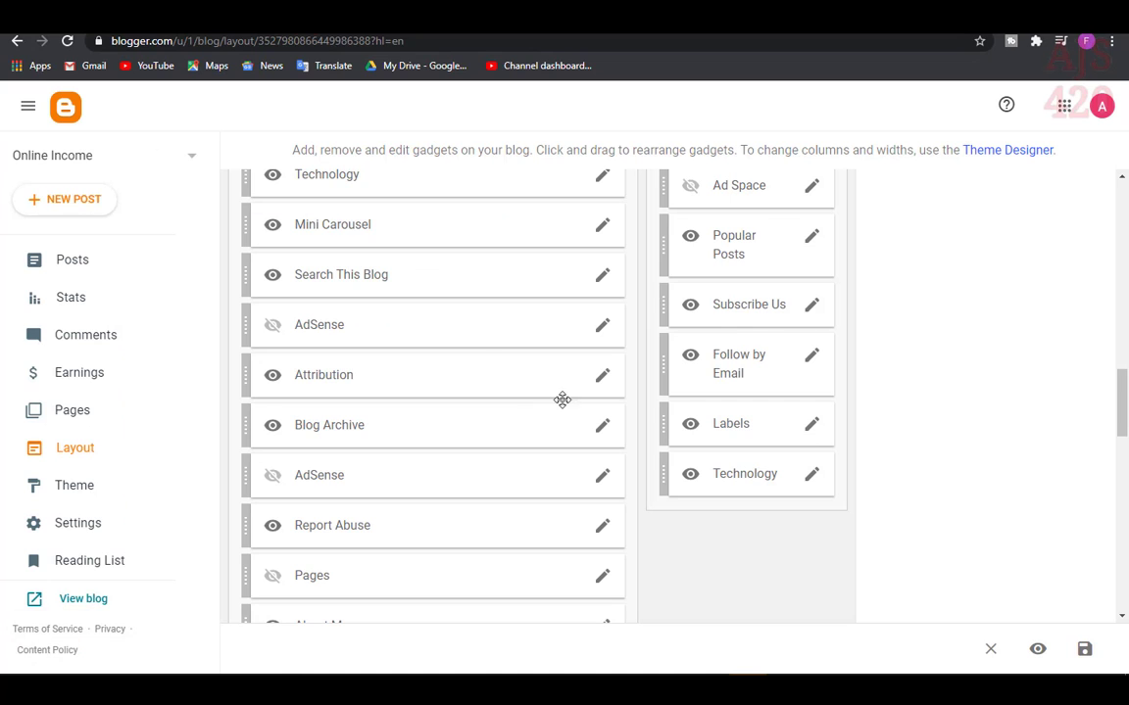
- Change the Labels gadget's display to Cloud and save both the gadget and the layout
left_click(811, 429)
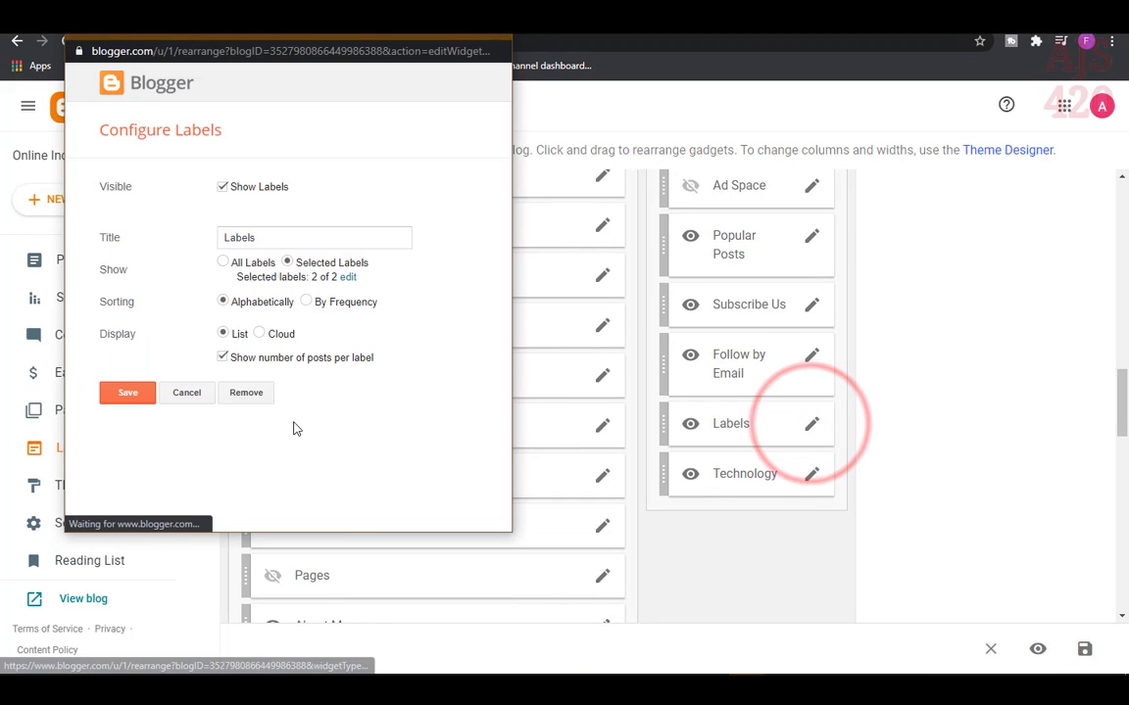
left_click(259, 335)
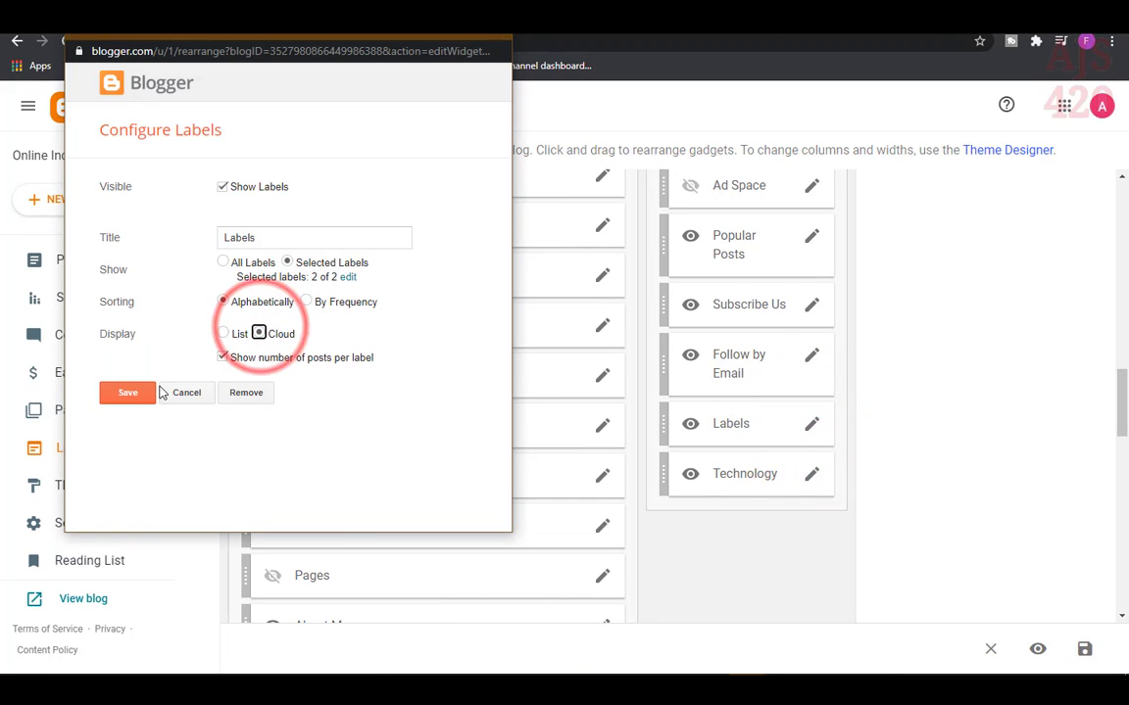
left_click(132, 392)
left_click(1085, 648)
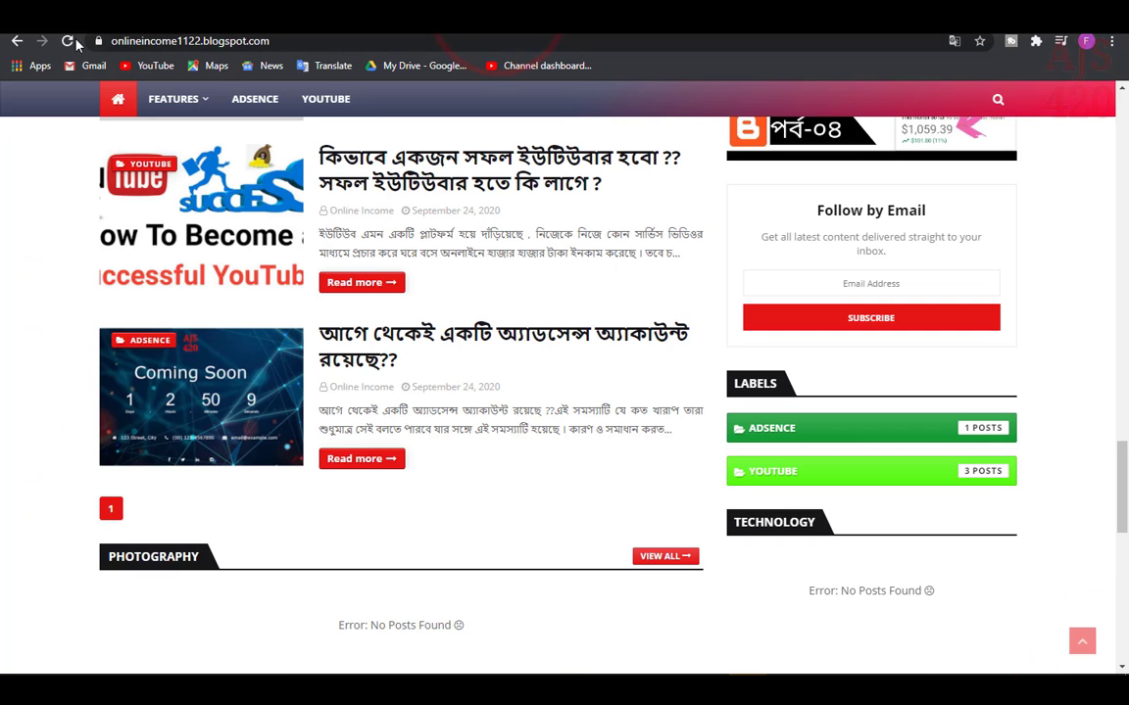
- Reload the blog's home page and check how the Labels section in the sidebar looks with the Cloud display
left_click(66, 40)
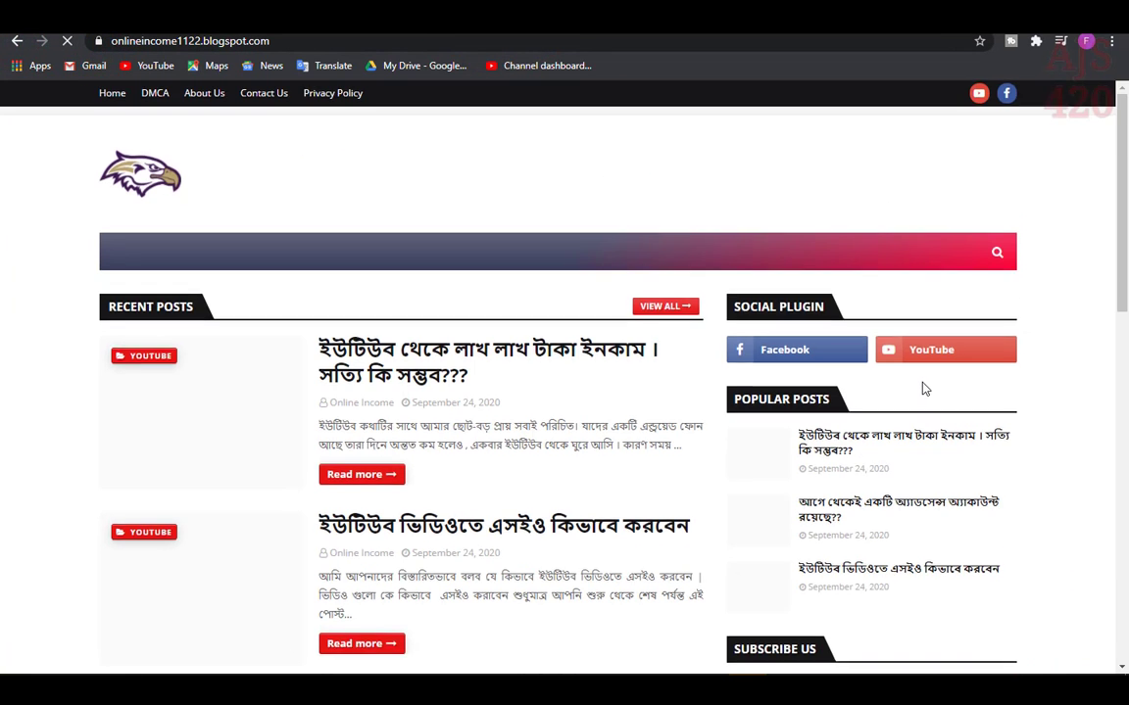
scroll(922, 385, "down", 3)
scroll(922, 390, "down", 10)
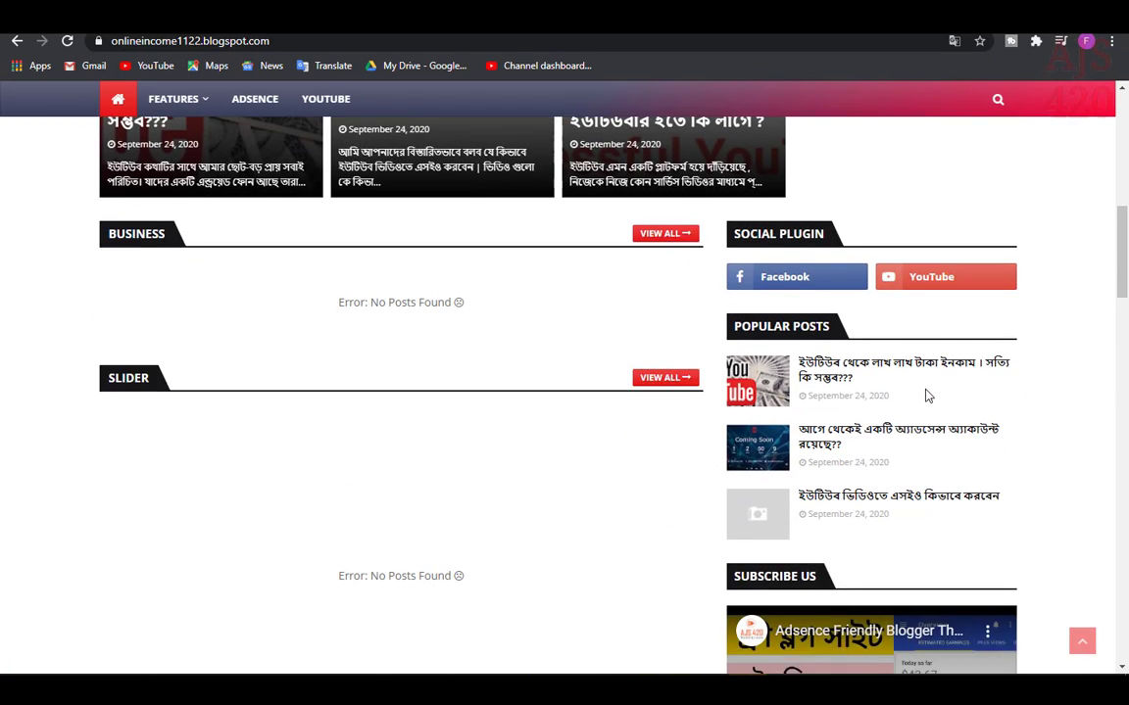
scroll(921, 416, "down", 2)
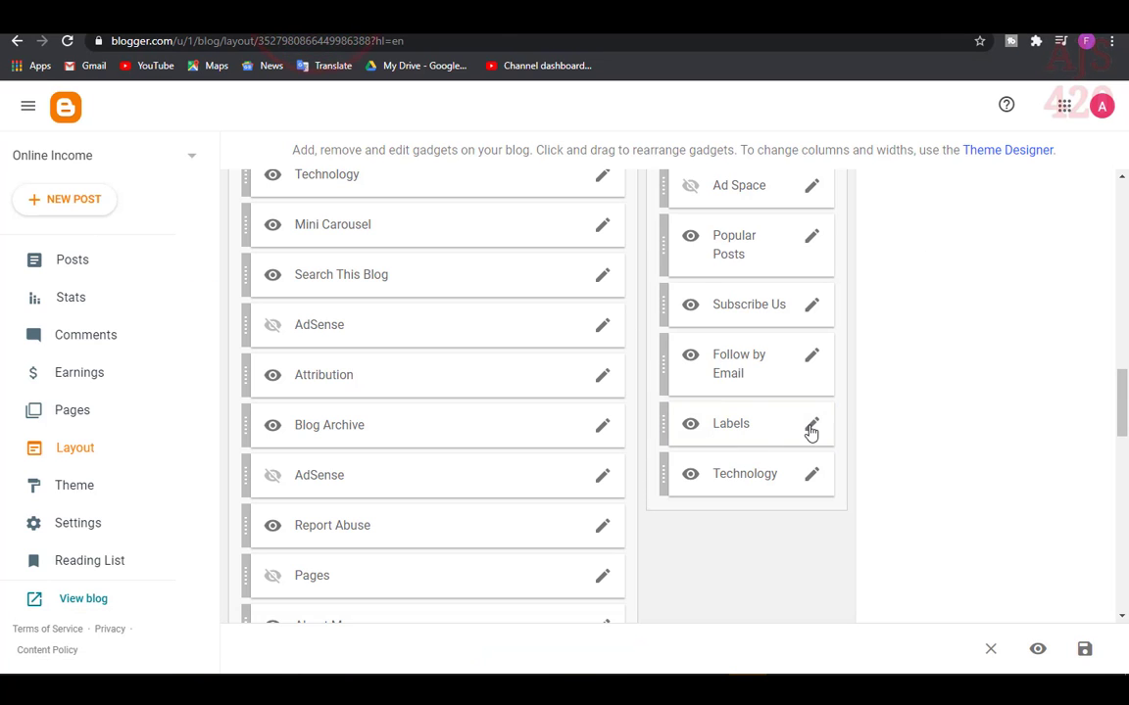
- Return the Labels gadget's display to List, save the gadget and the layout, and check the sidebar labels on the home page
left_click(811, 424)
left_click(222, 333)
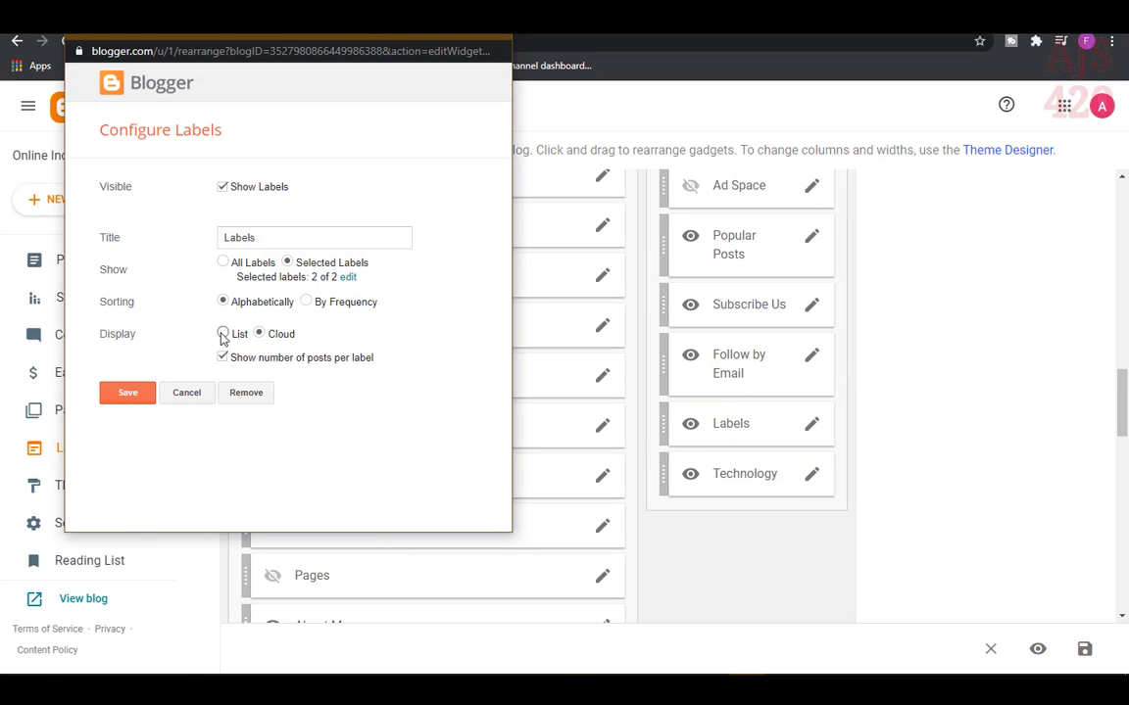
left_click(133, 396)
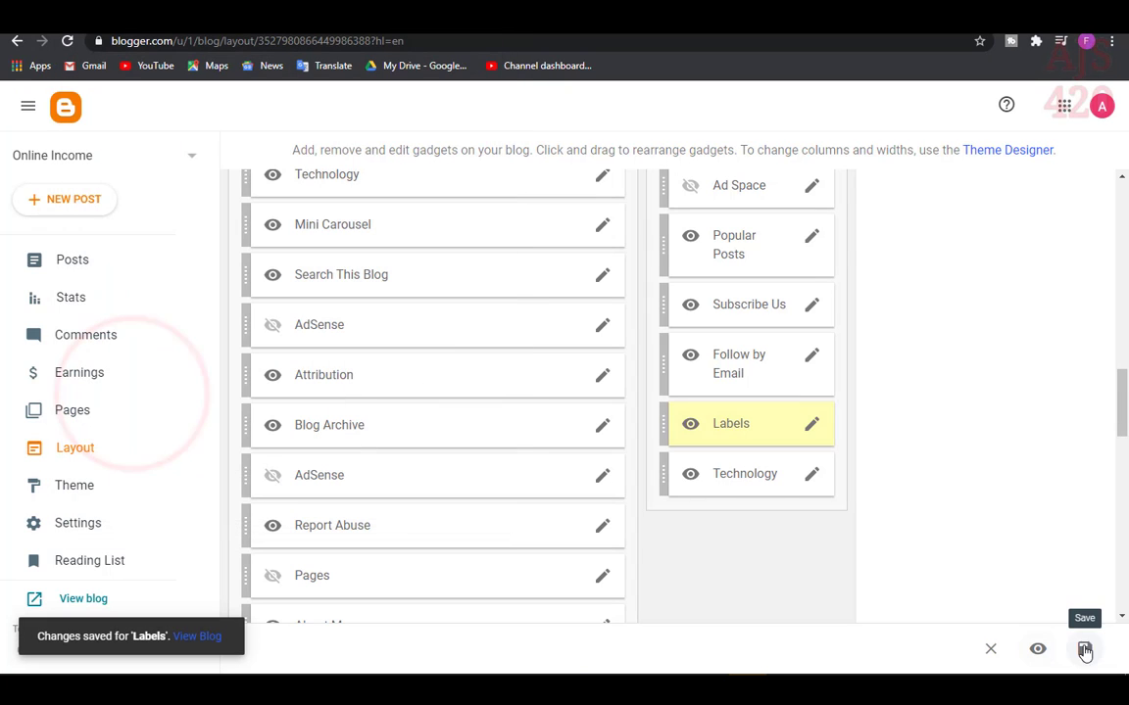
left_click(1084, 652)
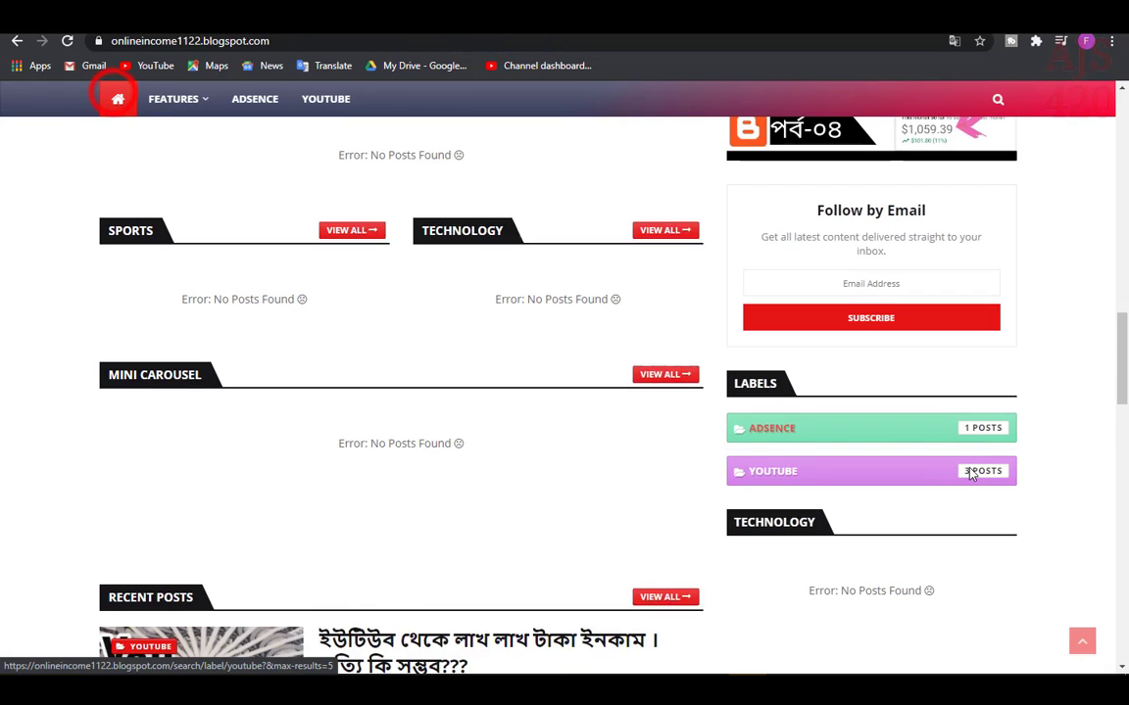
left_click(116, 98)
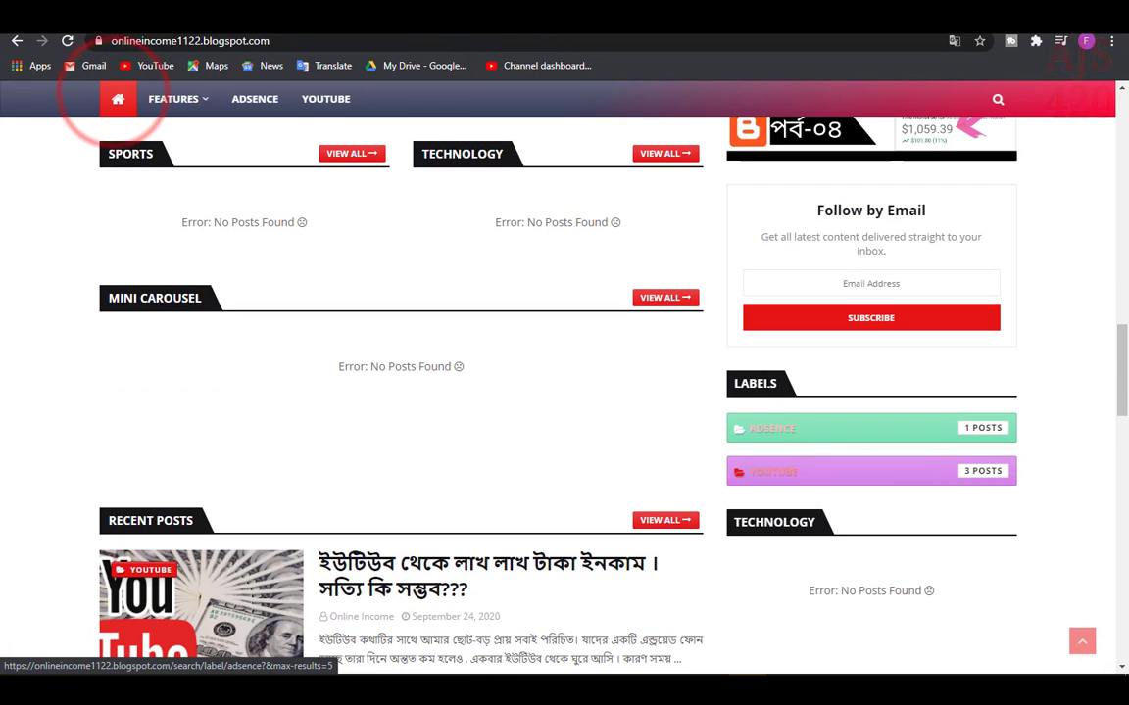
scroll(853, 493, "down", 1)
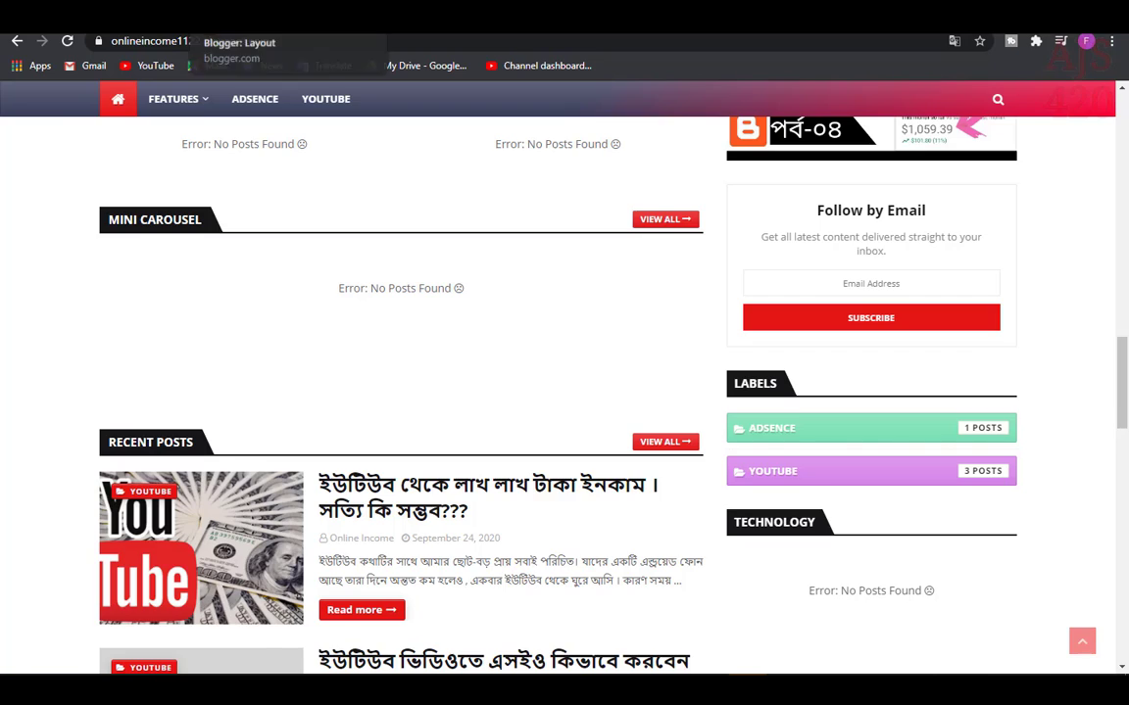
- Change the title of the Technology gadget below Labels in the layout's sidebar to Adsence
left_click(245, 15)
left_click(810, 476)
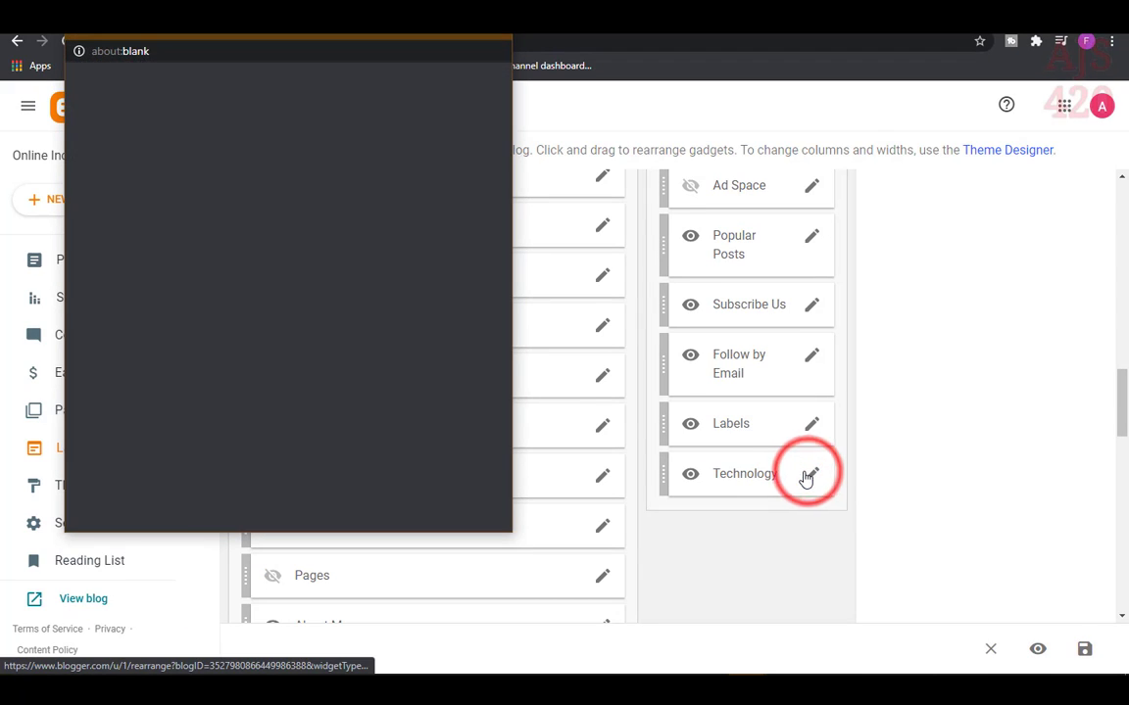
double_click(186, 244)
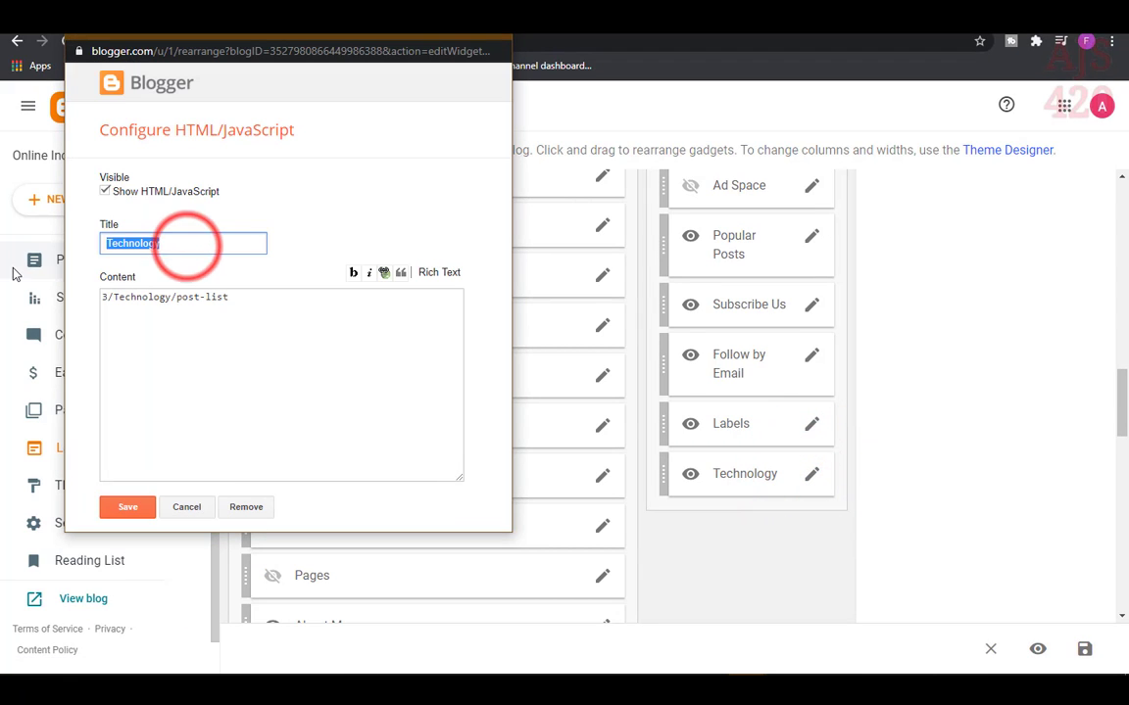
type("Adsence")
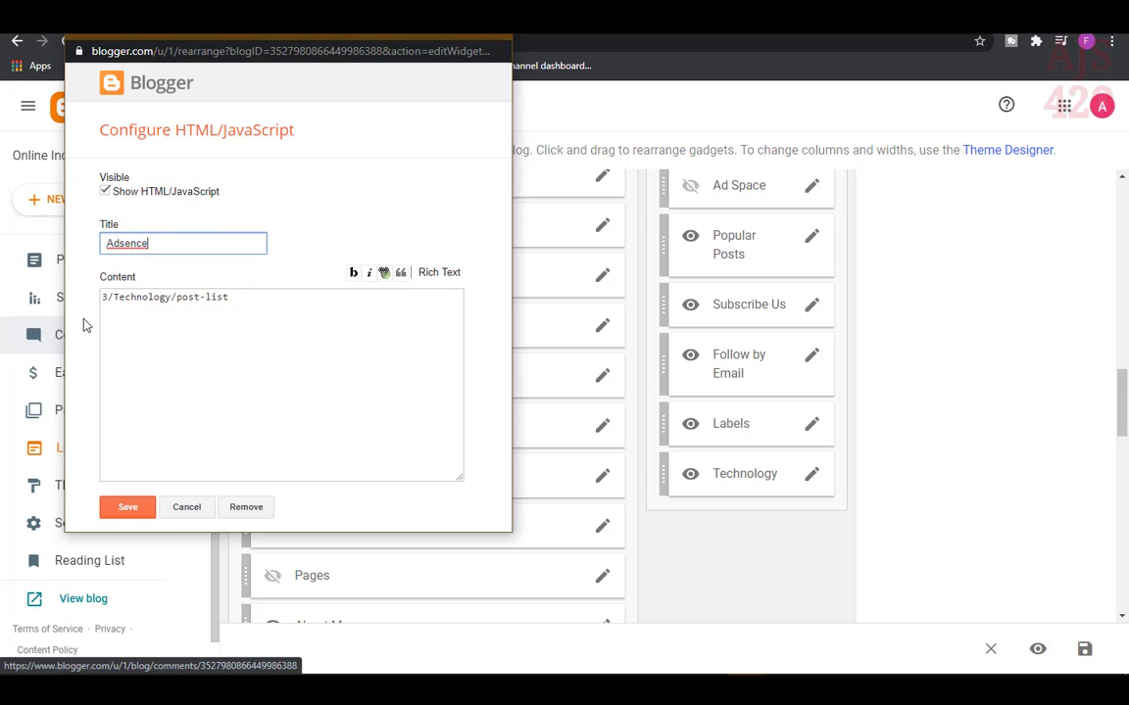
- Set the Adsence gadget's content to 5/adsence/post-list and save both the gadget and the layout
left_click_drag(115, 297, 169, 297)
key("BackSpace")
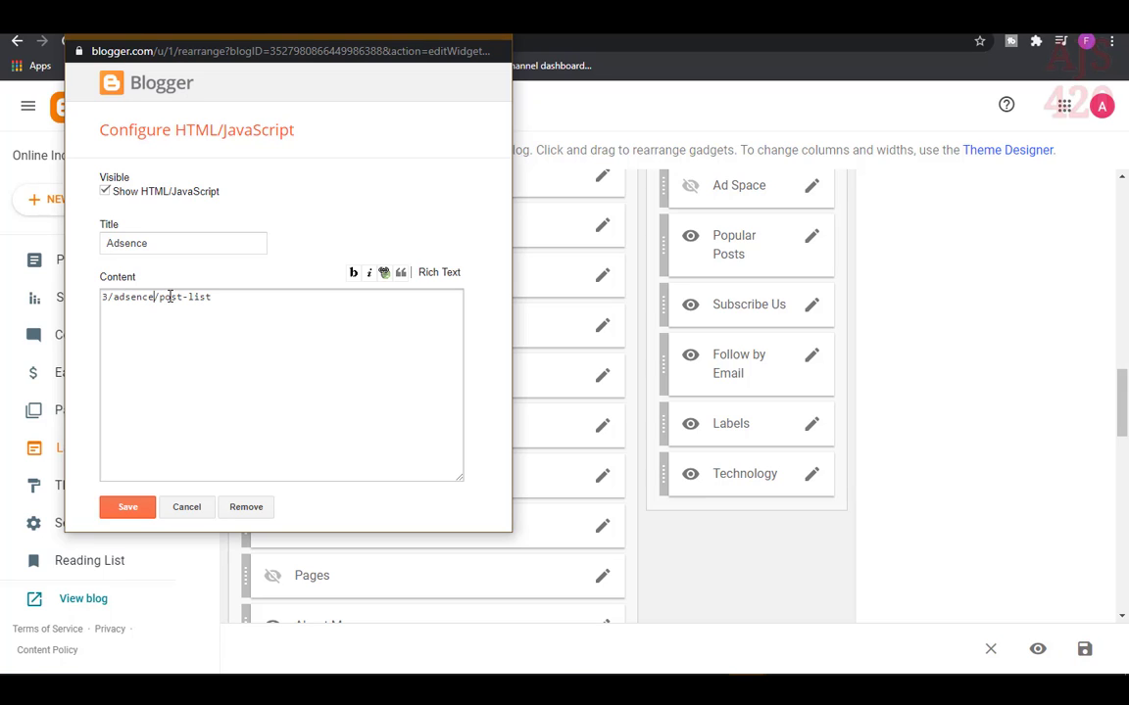
left_click_drag(108, 296, 84, 298)
left_click(132, 511)
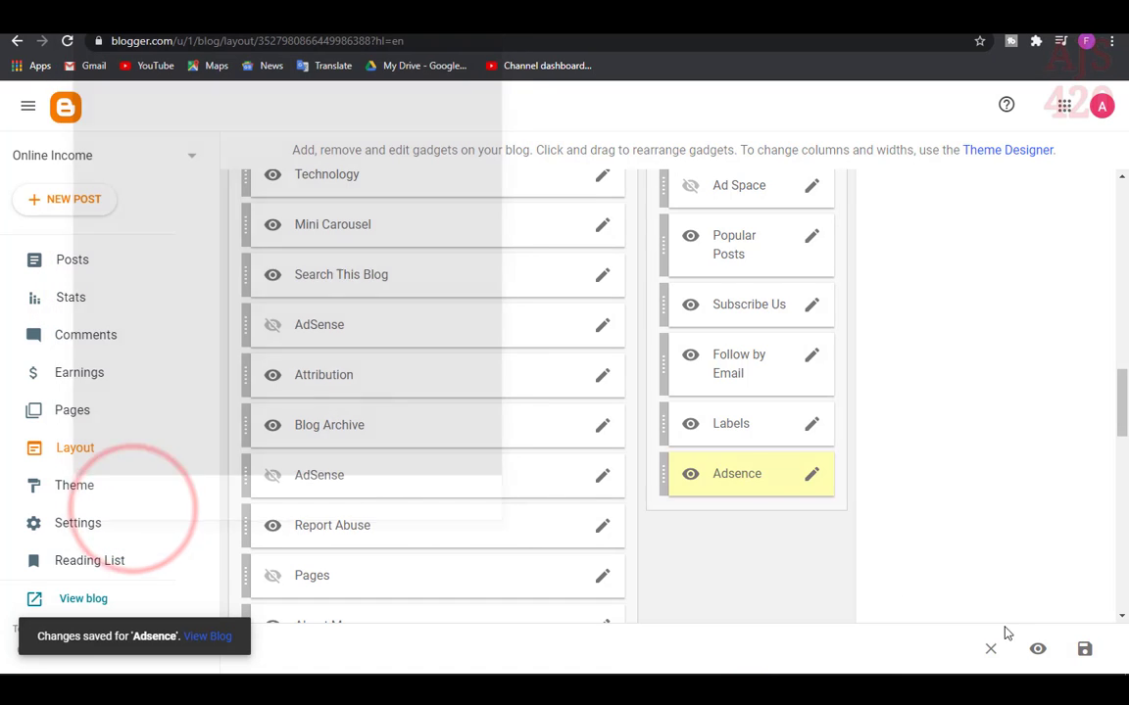
left_click(1084, 649)
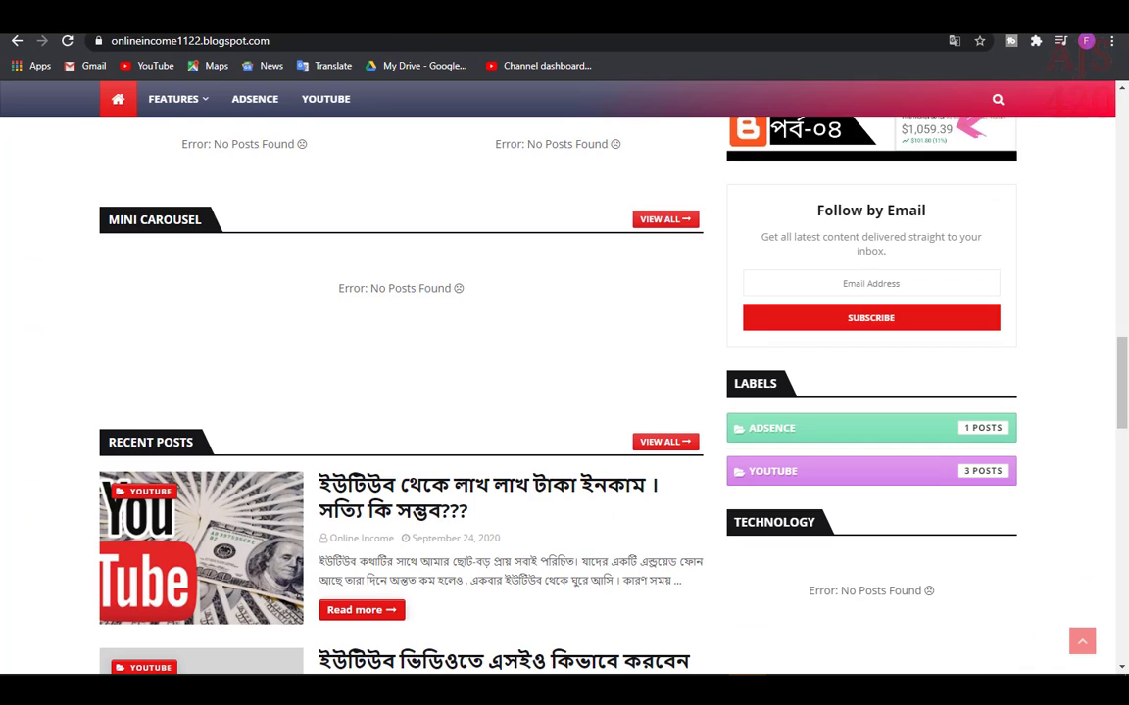
- Reload the blog's home page and check the Adsence post list below the labels in the sidebar
left_click(115, 102)
scroll(939, 482, "down", 15)
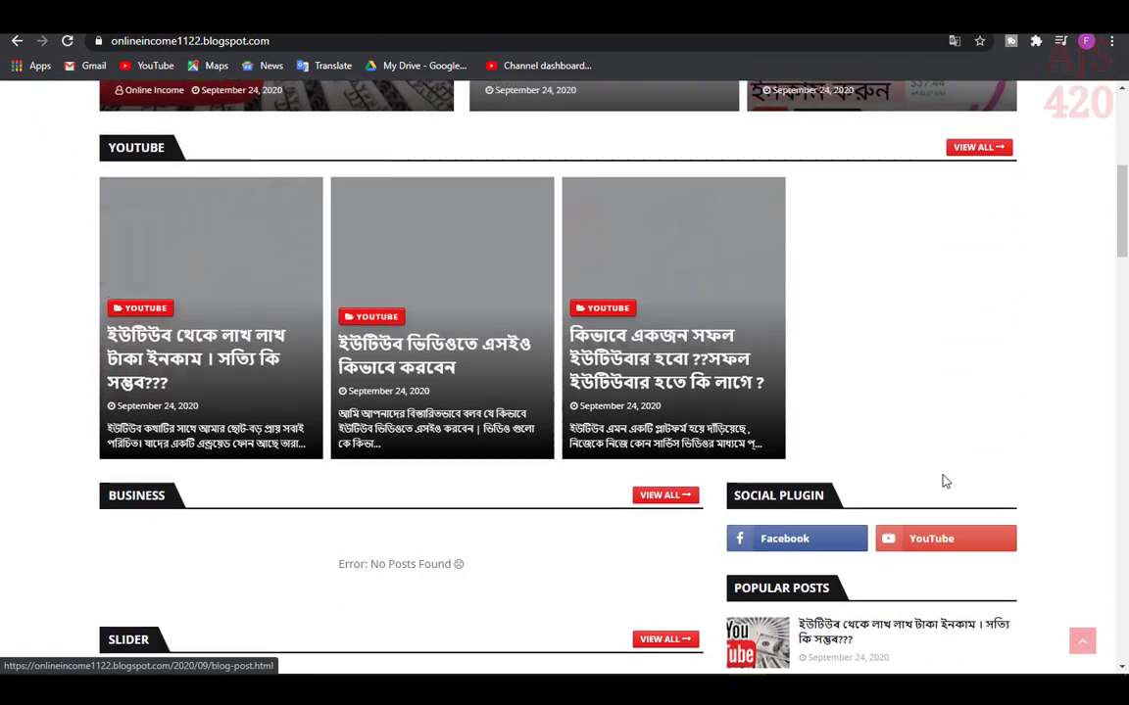
scroll(938, 482, "down", 6)
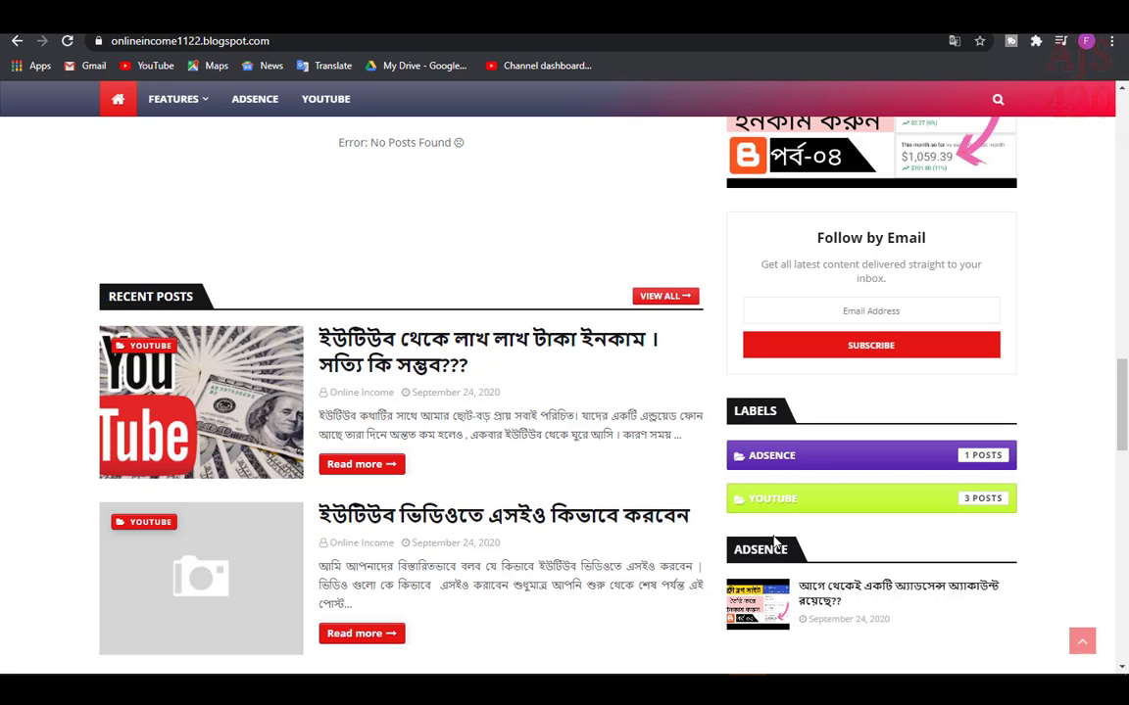
- Hide the Adsence gadget below Labels in the layout's sidebar and save the gadget
key("ctrl+Tab")
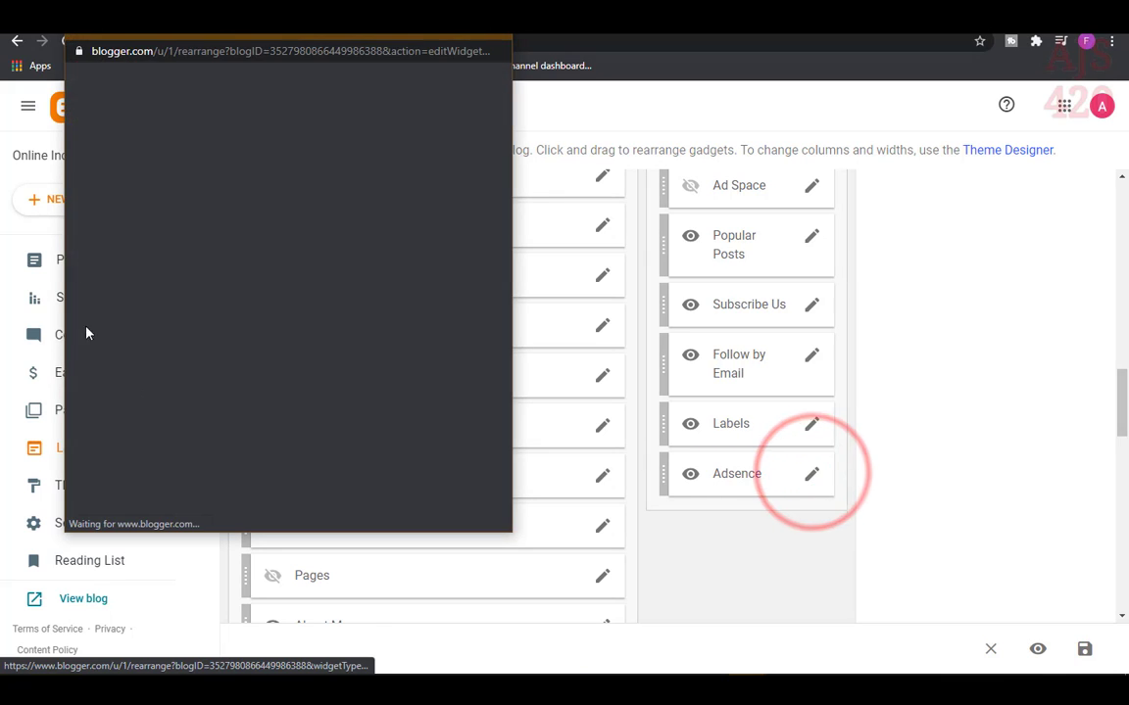
left_click(104, 192)
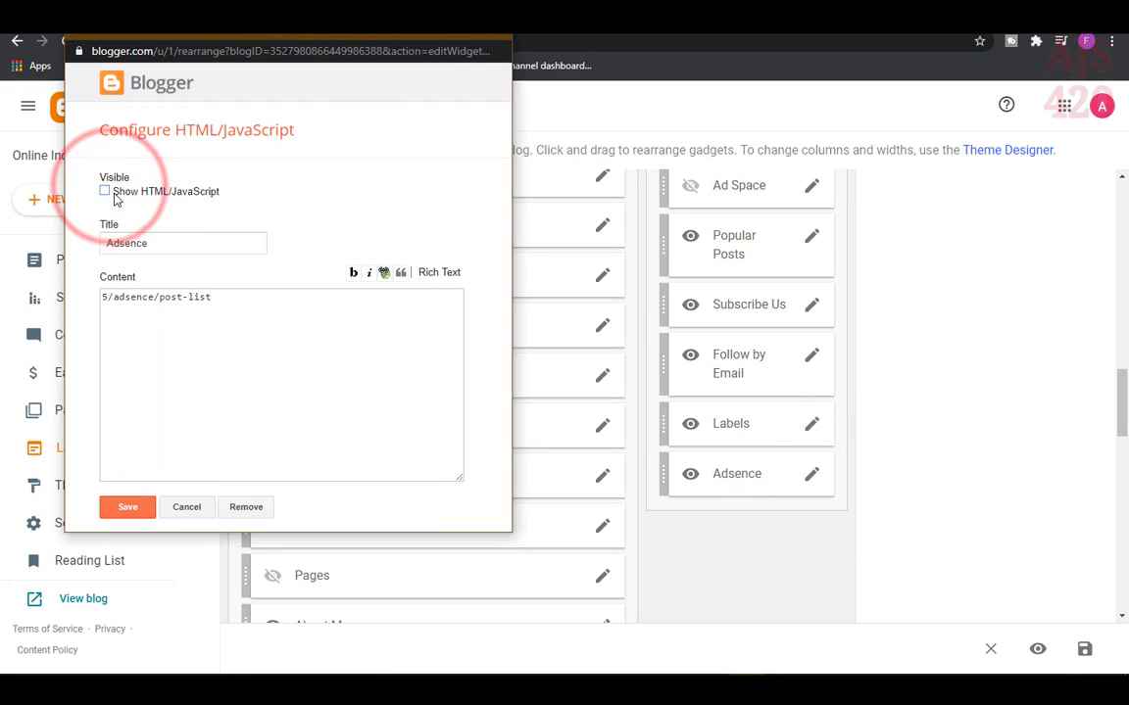
left_click(128, 508)
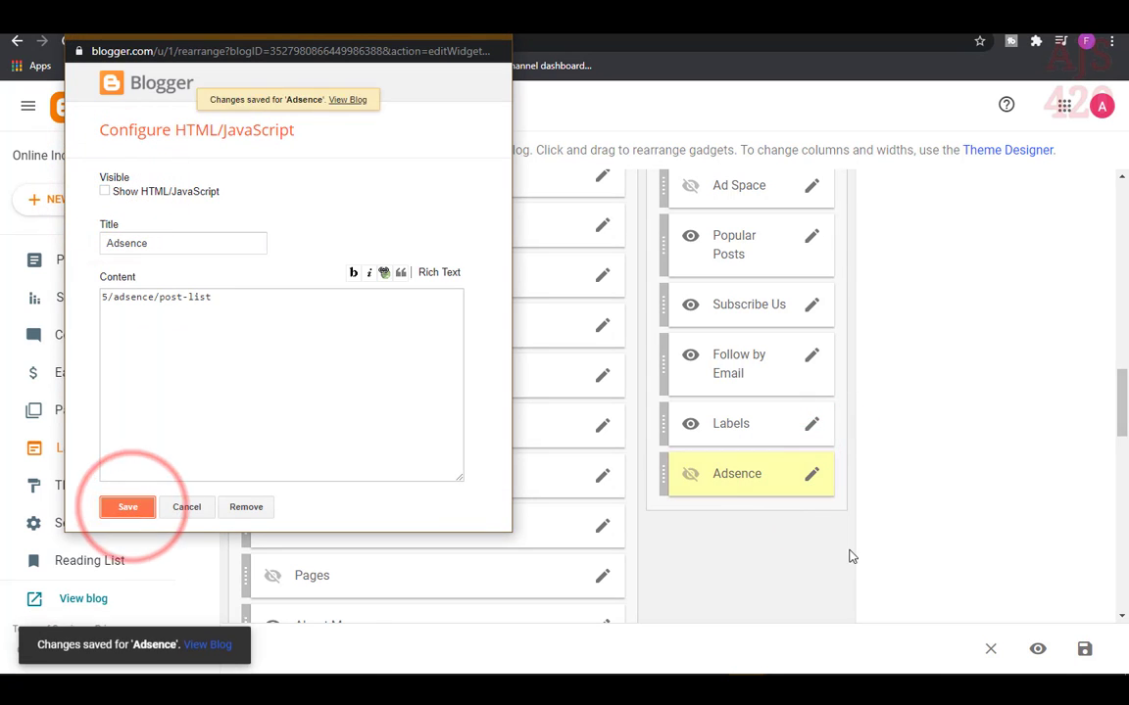
- Examine the lower part of the blog's home page, from the sidebar labels through the Photography section to the footer
scroll(678, 448, "down", 1)
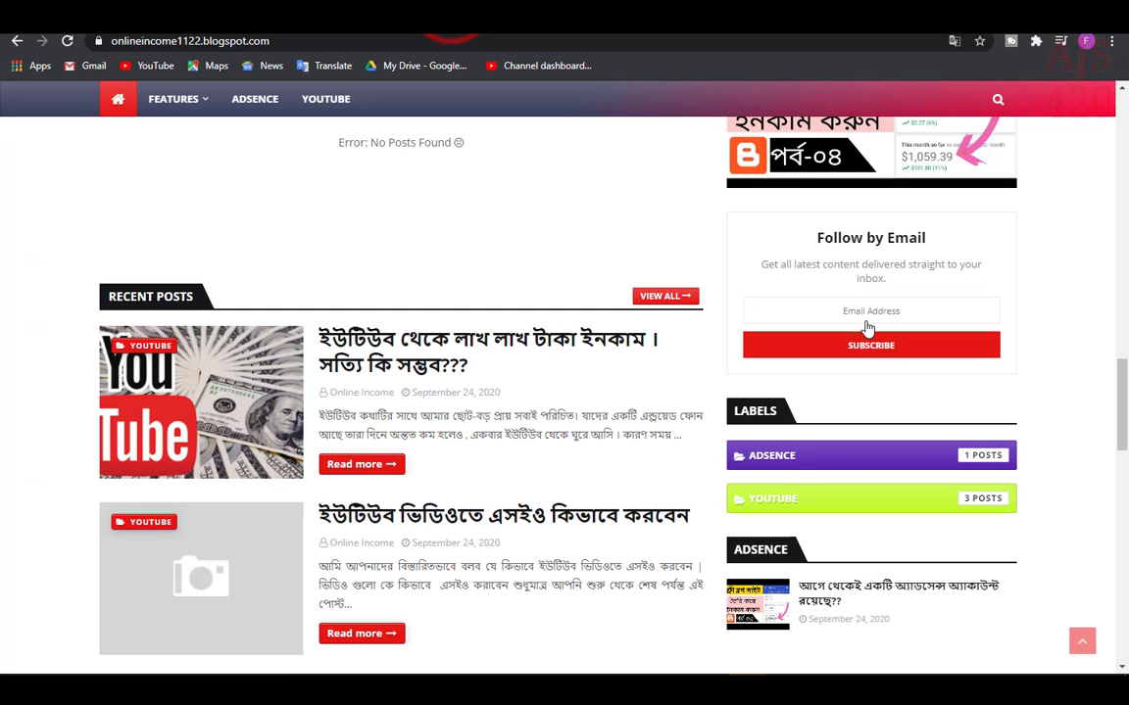
scroll(864, 359, "down", 5)
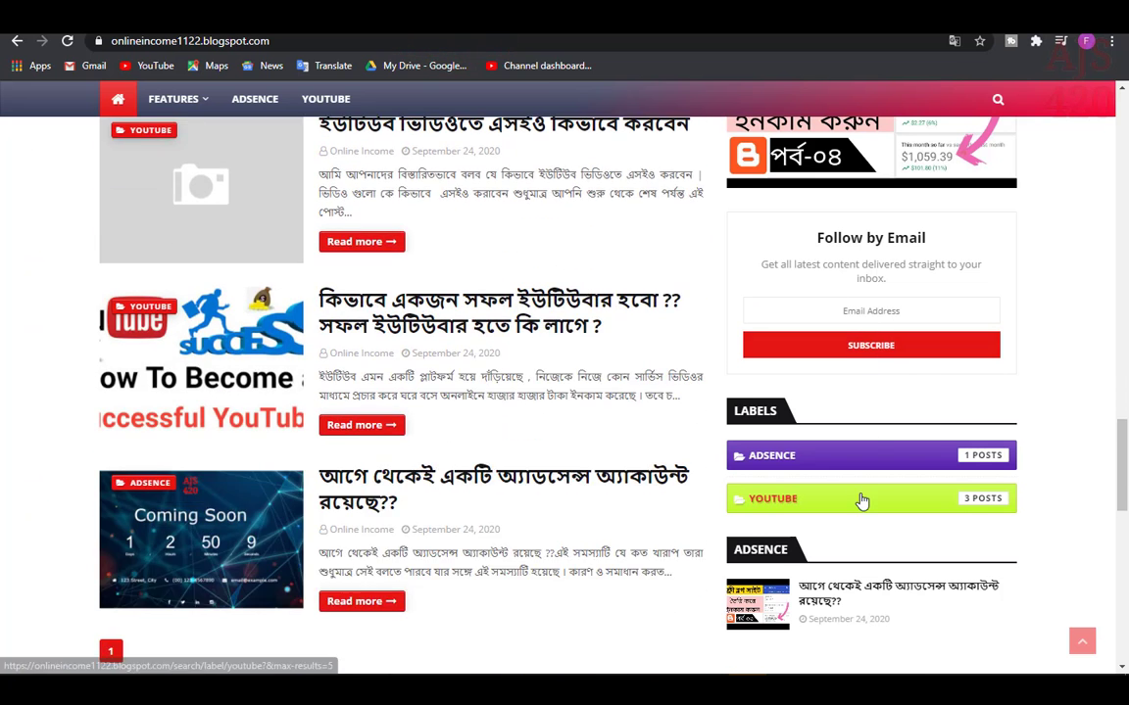
scroll(861, 501, "down", 10)
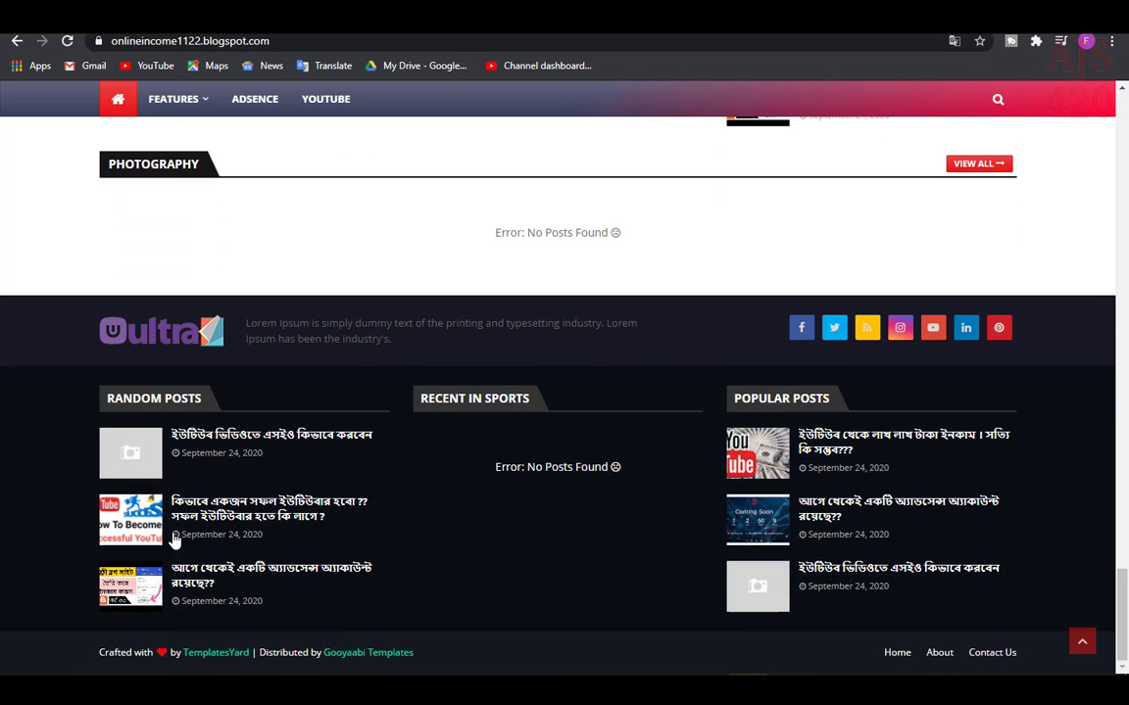
scroll(691, 453, "up", 3)
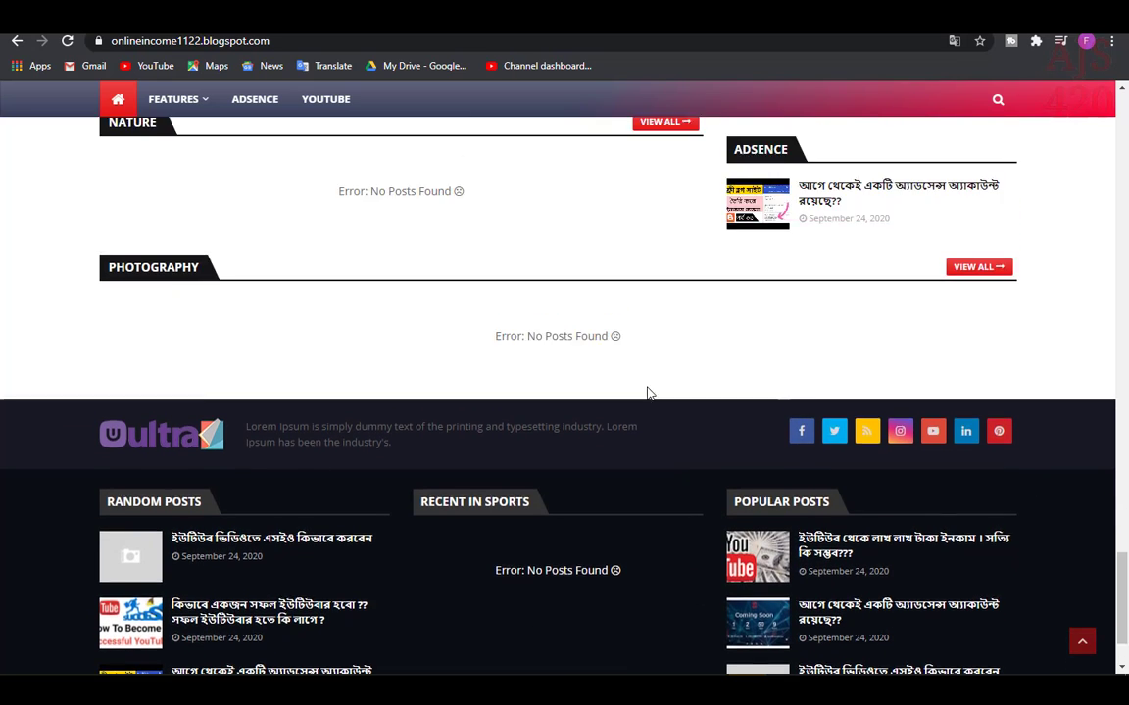
scroll(461, 330, "down", 2)
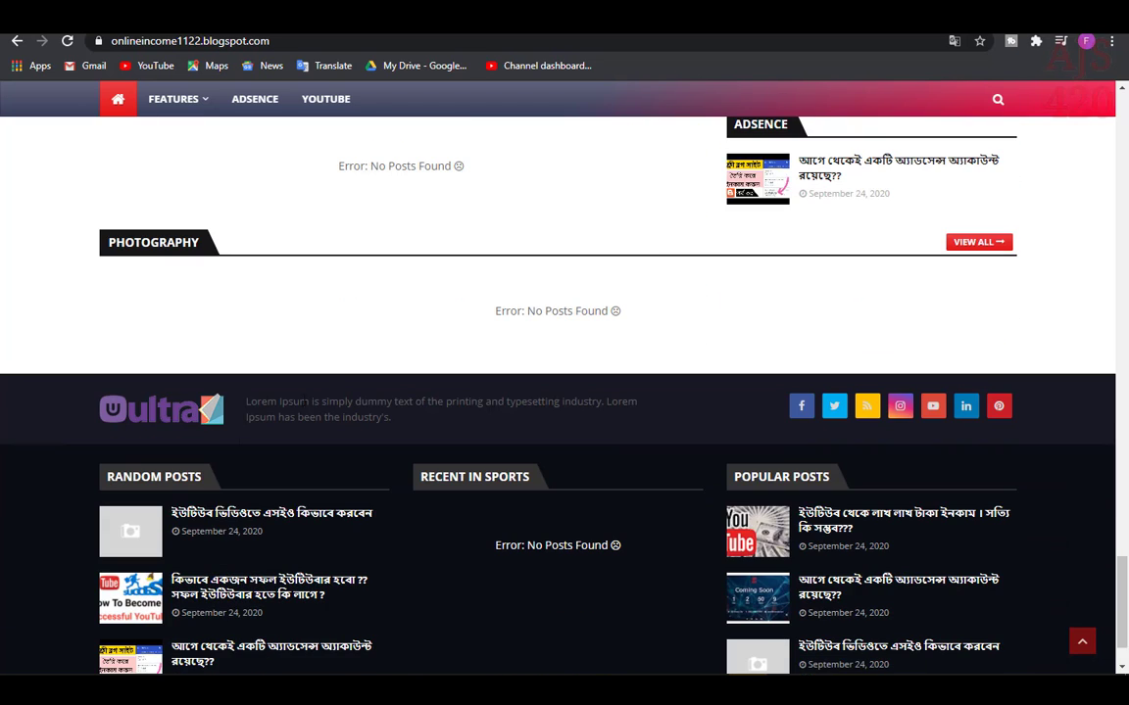
- Compare the lower sections of the layout, from Featured Posts 03 to Menu Footer, with the footer of the blog's home page
key("ctrl+w")
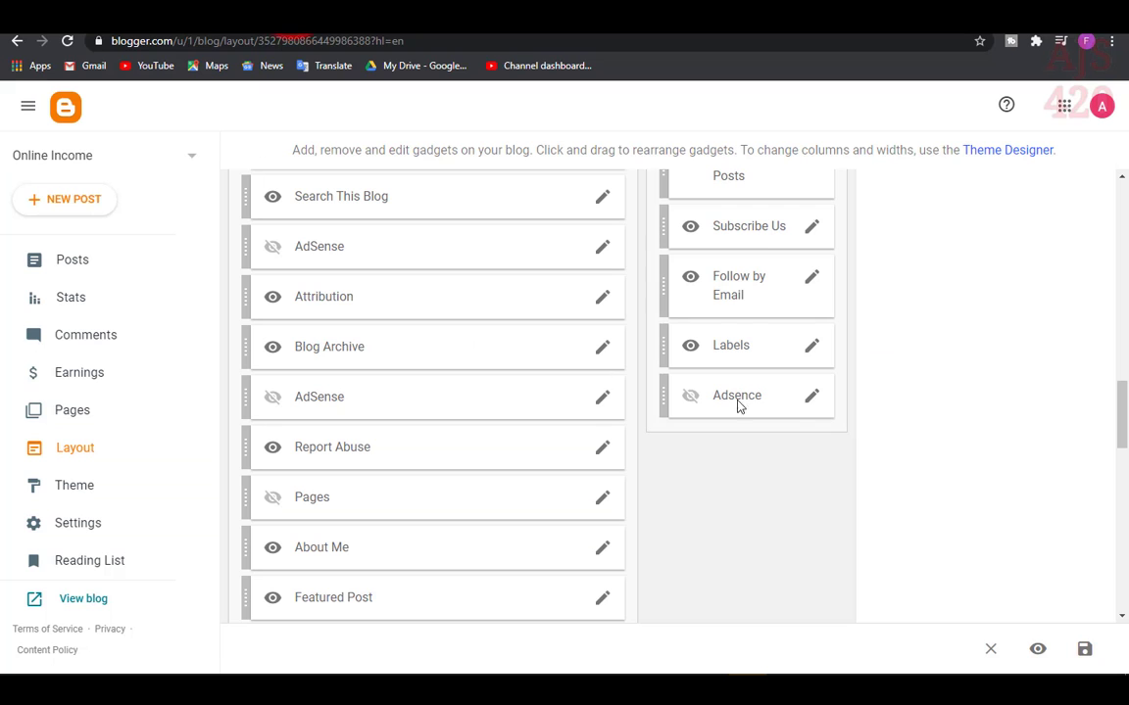
scroll(758, 277, "down", 3)
scroll(748, 402, "down", 6)
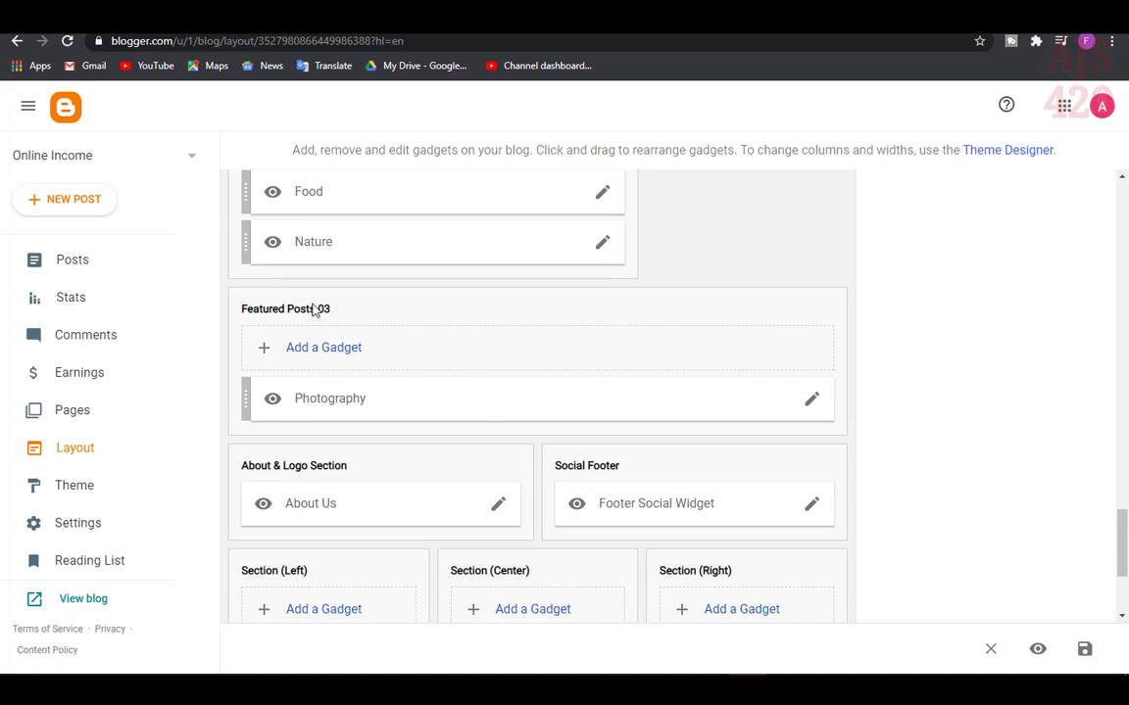
scroll(289, 319, "down", 2)
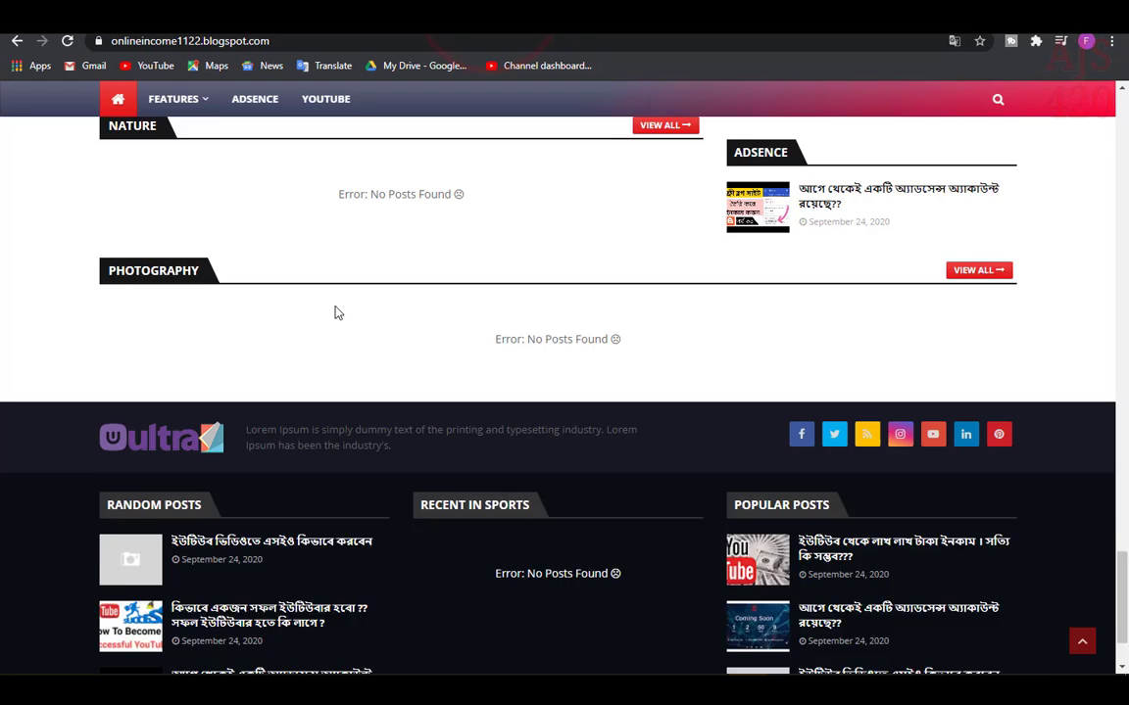
scroll(294, 343, "down", 1)
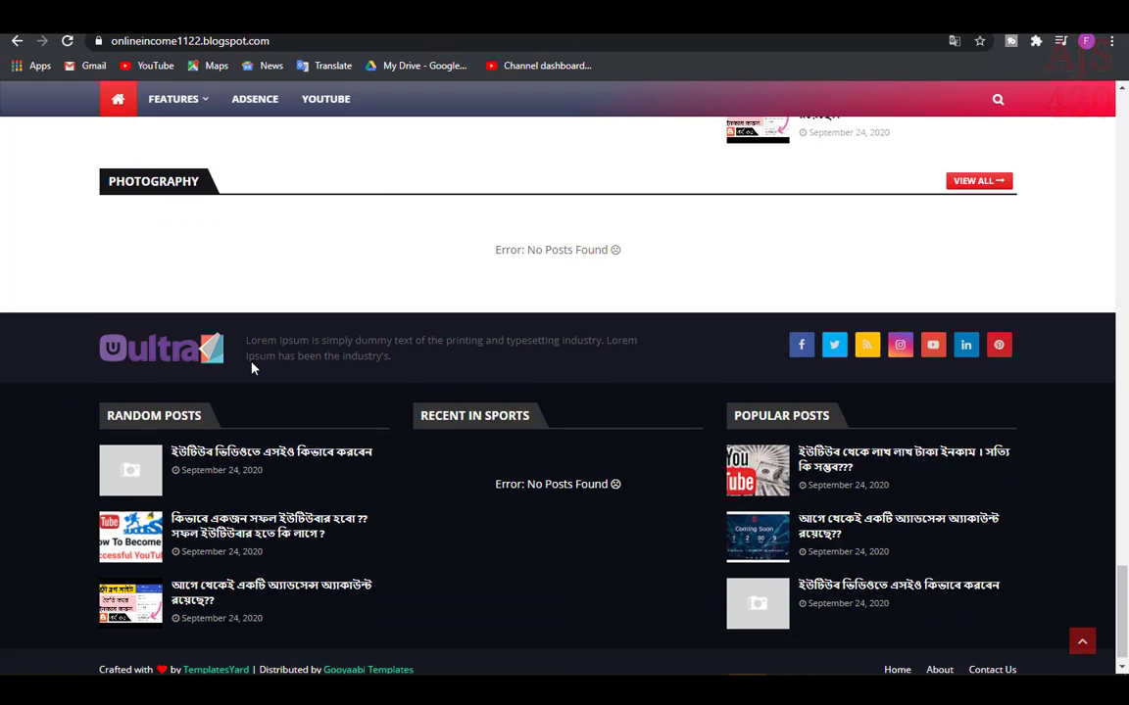
double_click(247, 320)
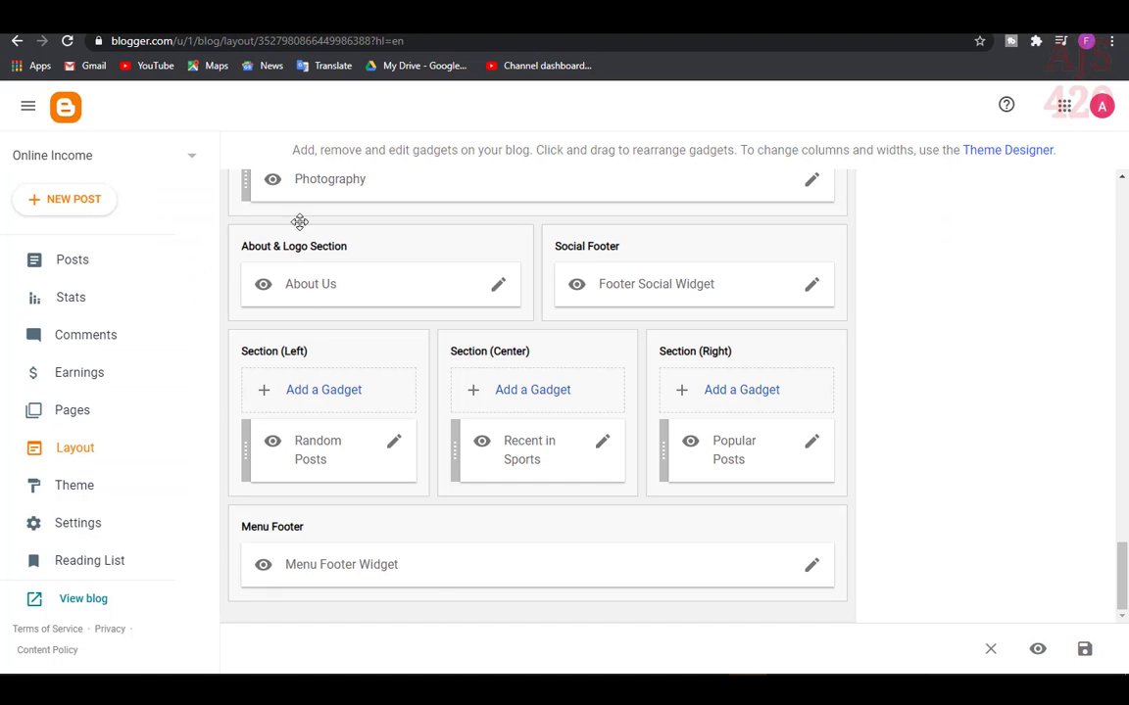
scroll(303, 359, "up", 1)
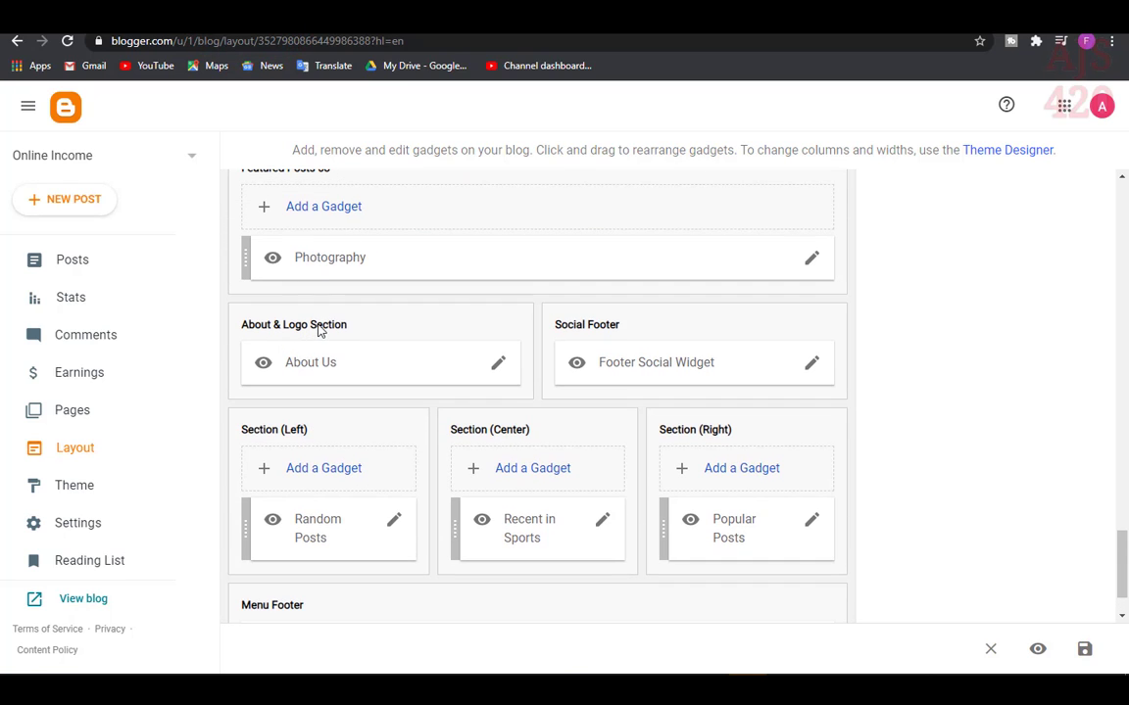
- Replace the About Us gadget's logo image in the About & Logo Section with images.jpg from the Pic folder
left_click(501, 363)
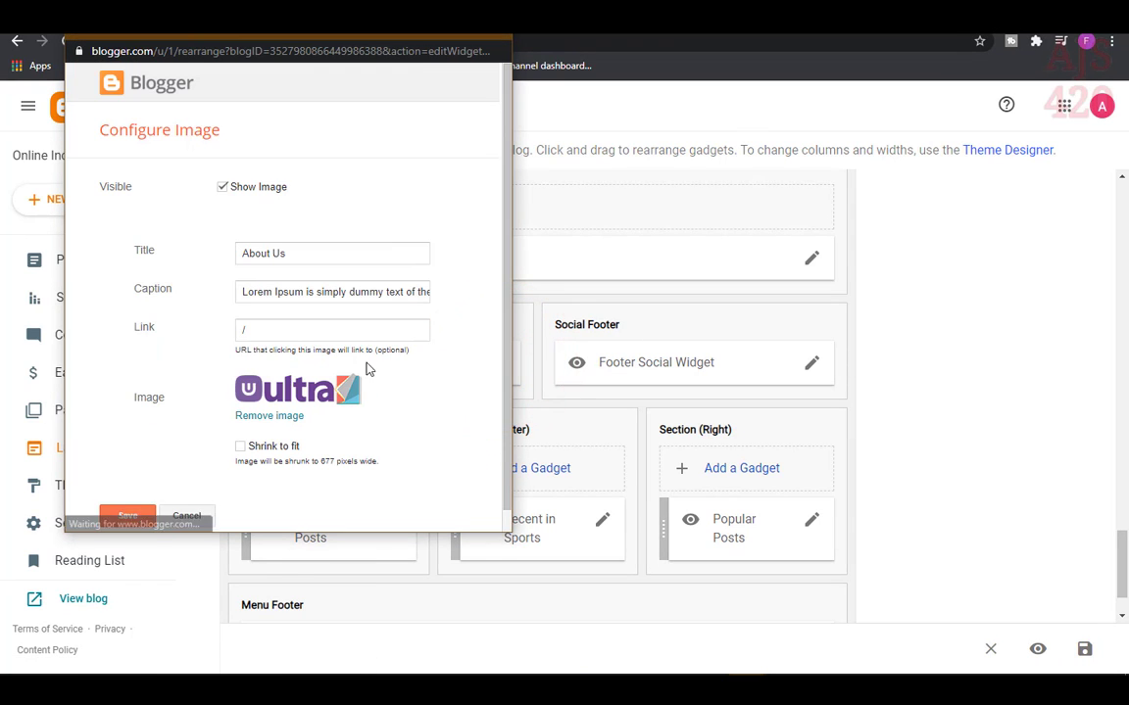
left_click(263, 417)
left_click(262, 397)
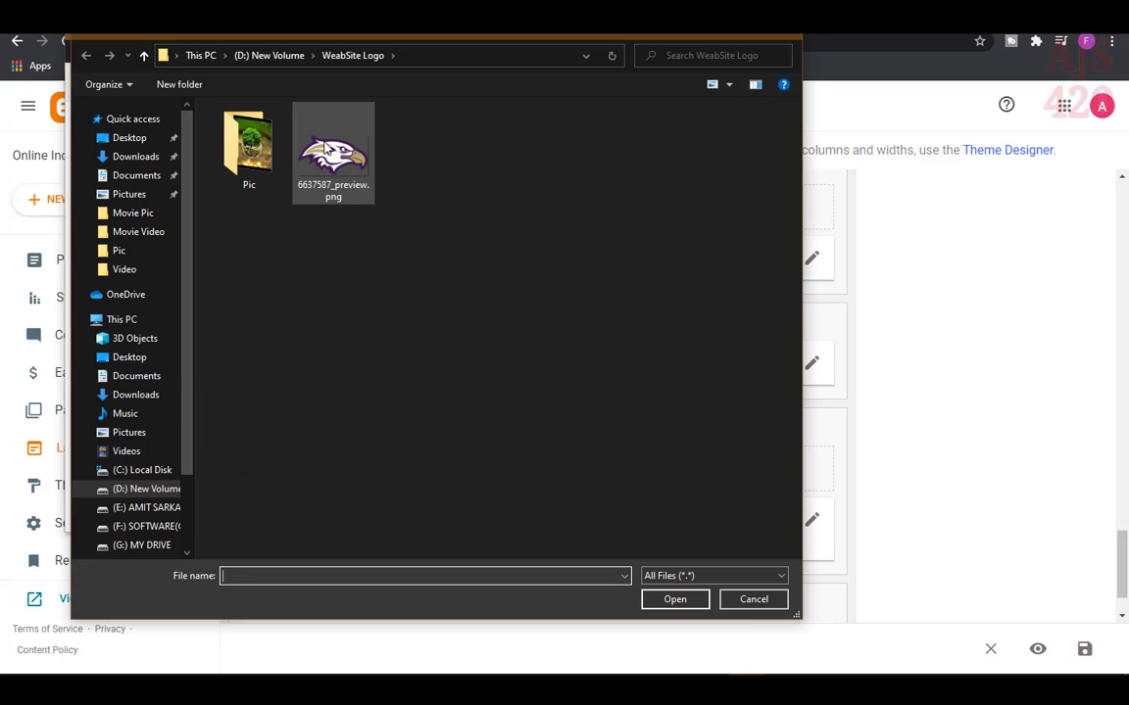
double_click(246, 145)
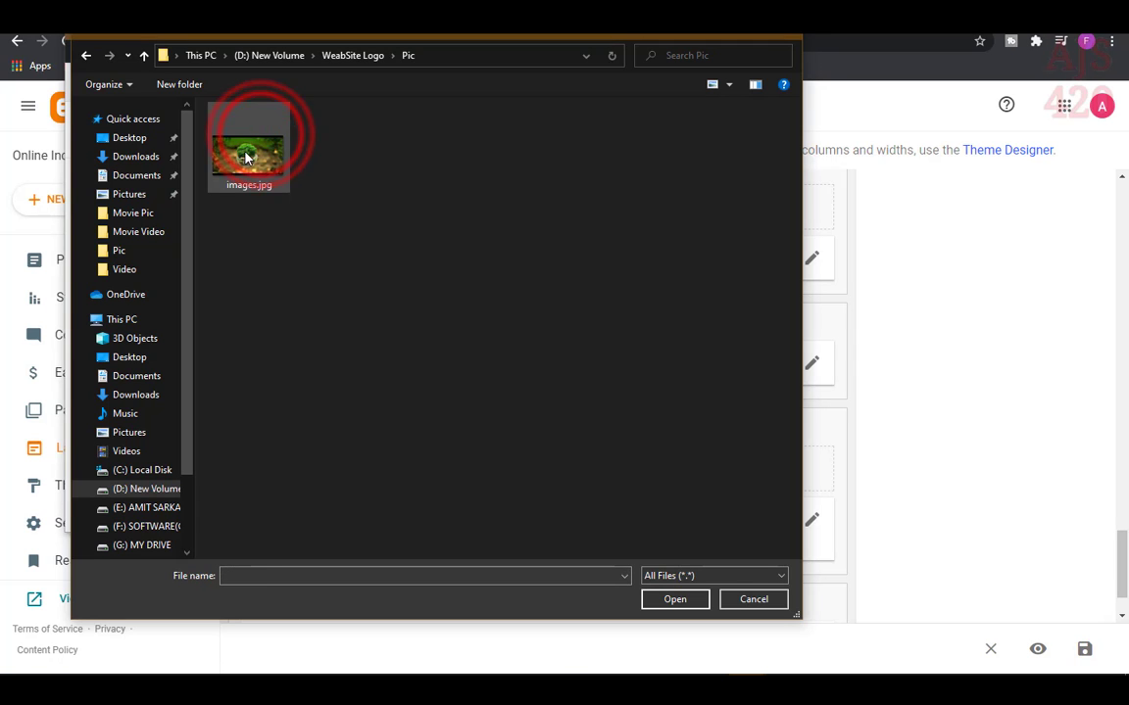
left_click(247, 157)
left_click(675, 598)
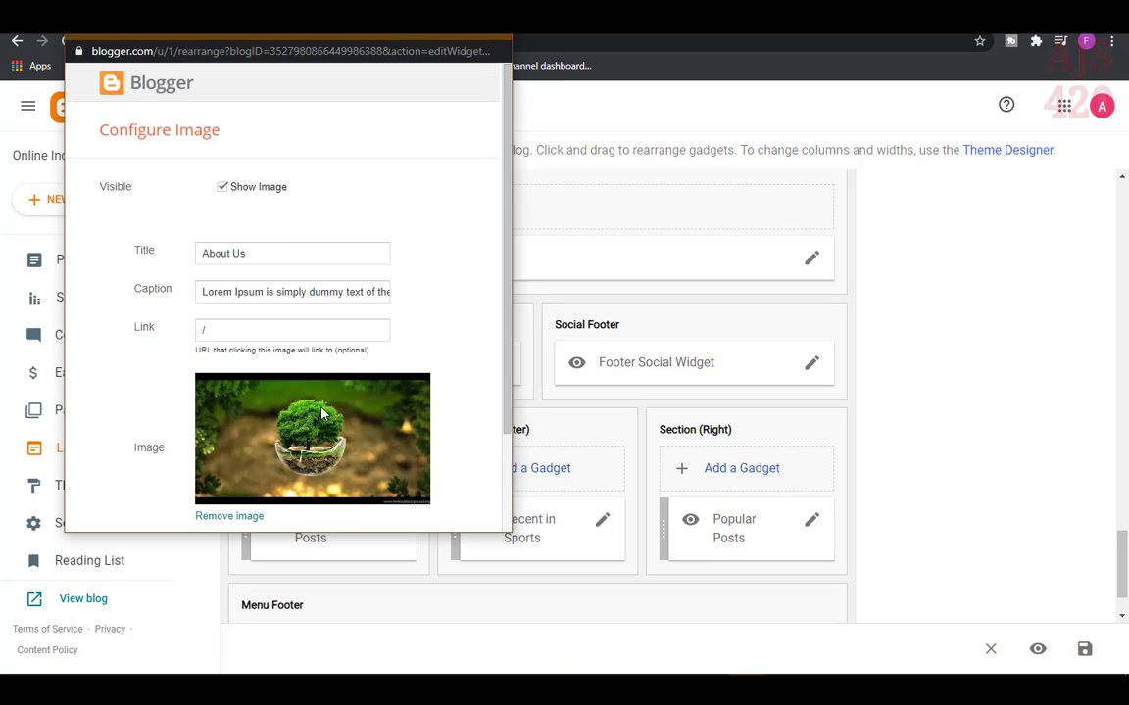
- Replace the About Us gadget's Lorem Ipsum caption with a short sentence stating the blog owner's name
left_click_drag(255, 252, 396, 303)
left_click(207, 253)
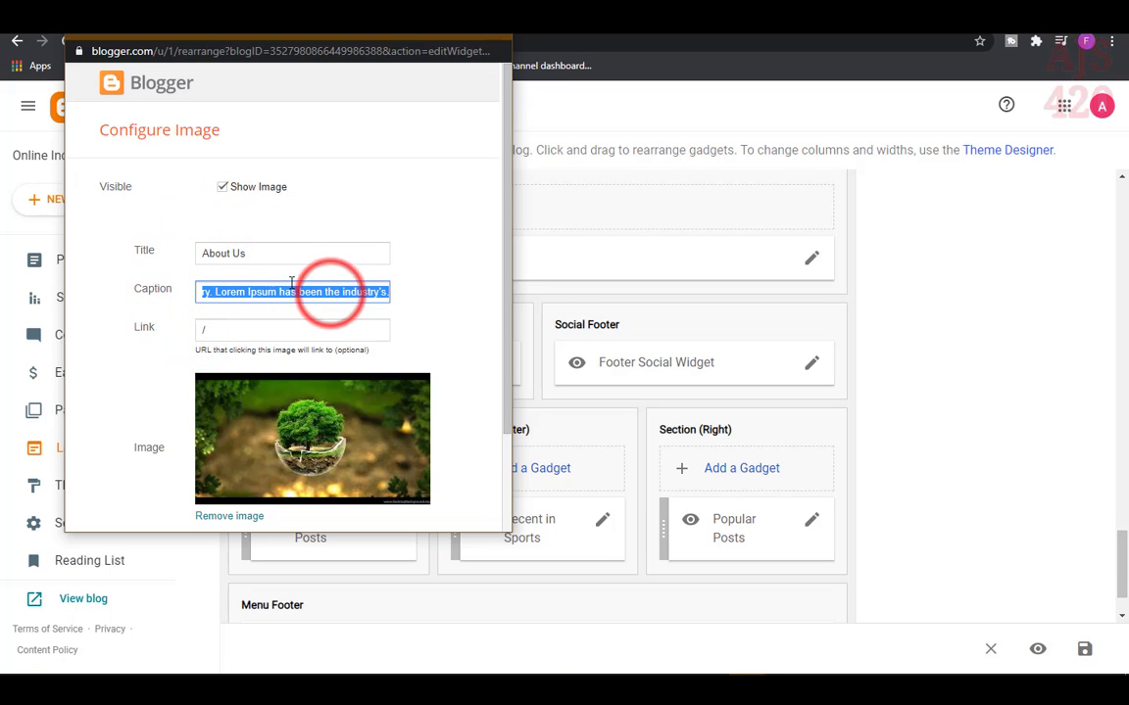
left_click_drag(291, 283, 197, 289)
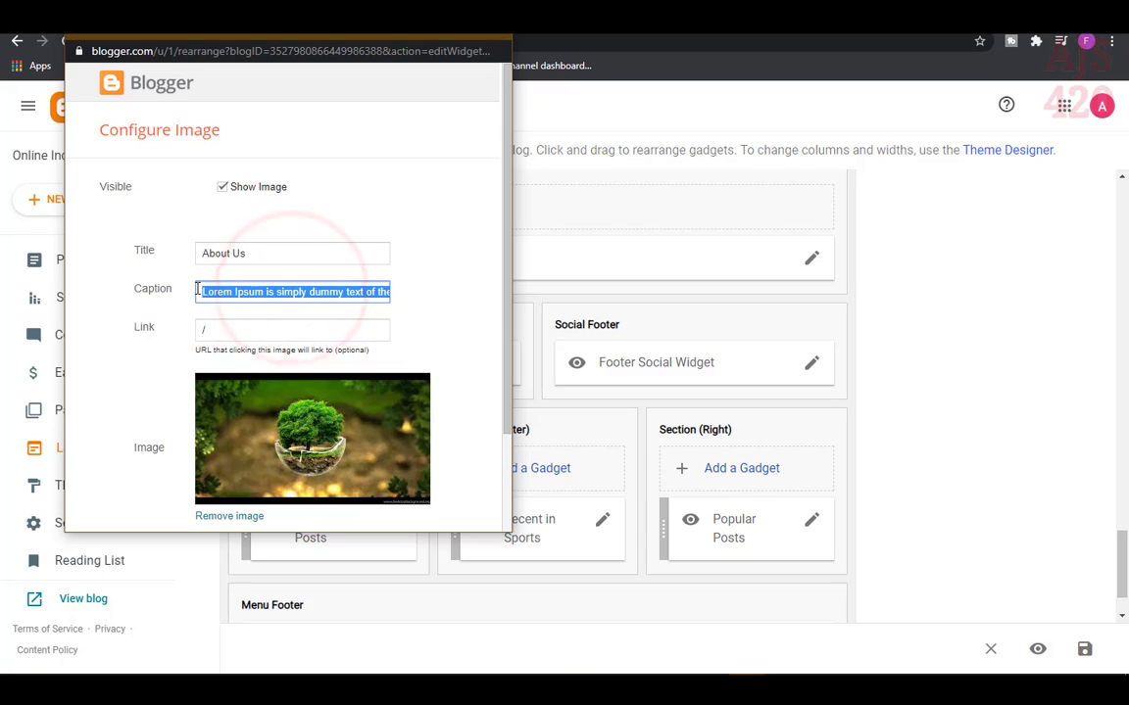
key("BackSpace")
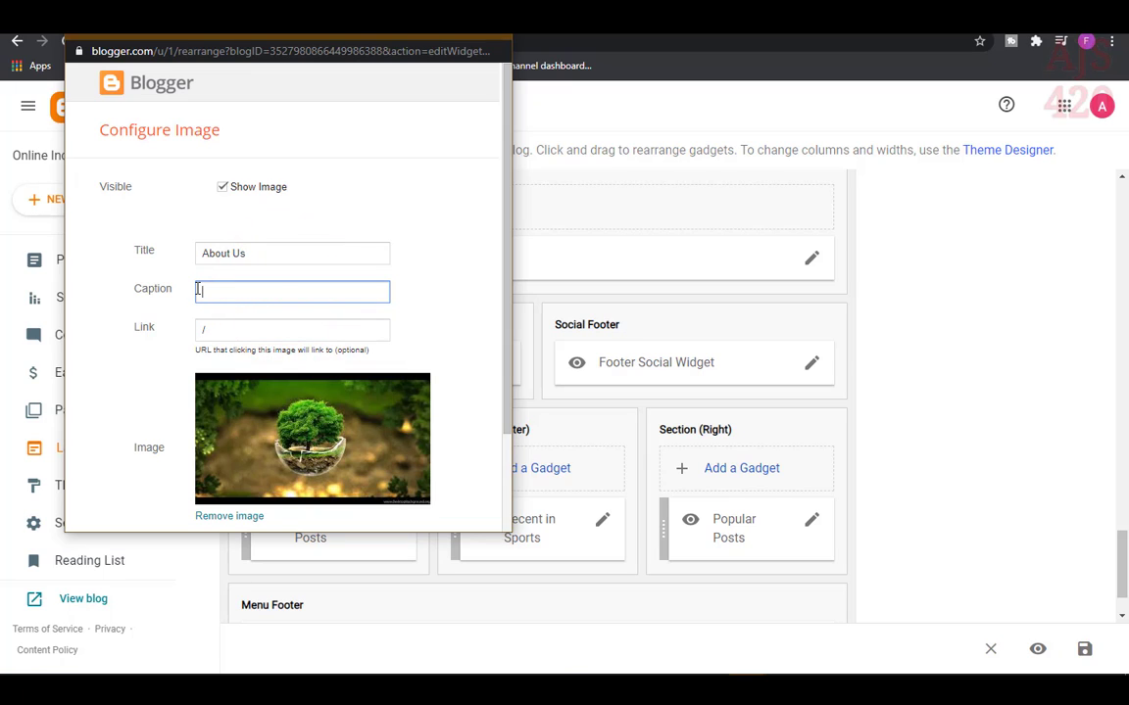
type("My Name Is Amit")
type(".")
- Save the About Us gadget and the layout
left_click(230, 329)
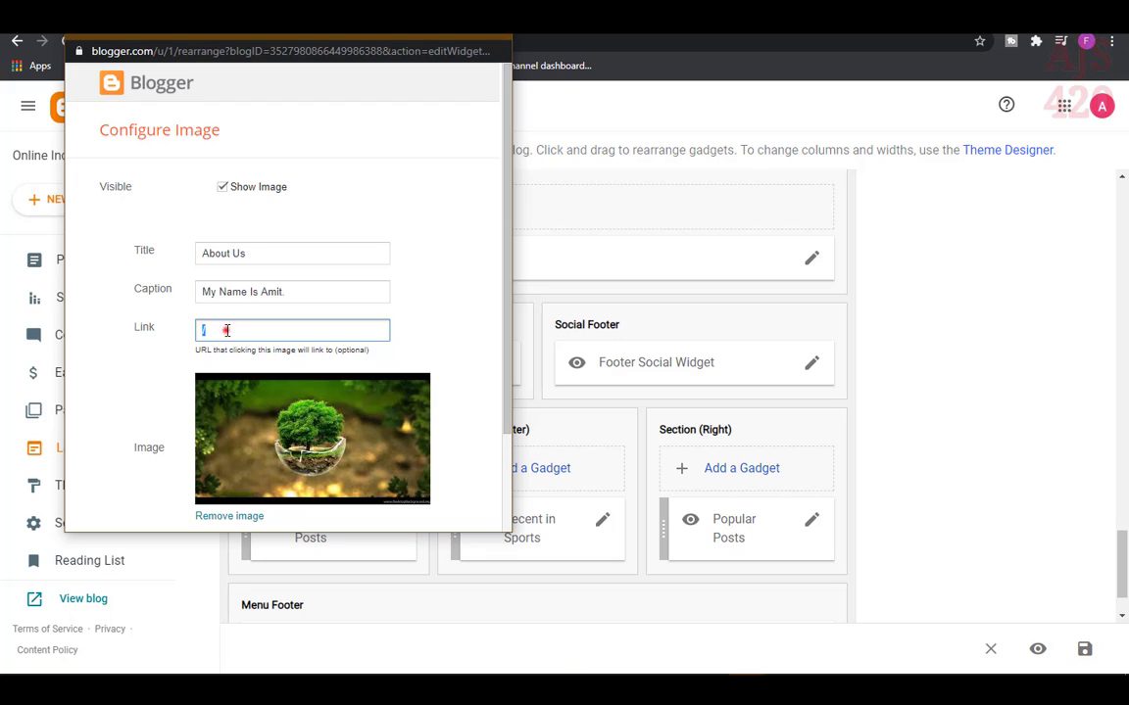
left_click(227, 330)
scroll(202, 441, "down", 2)
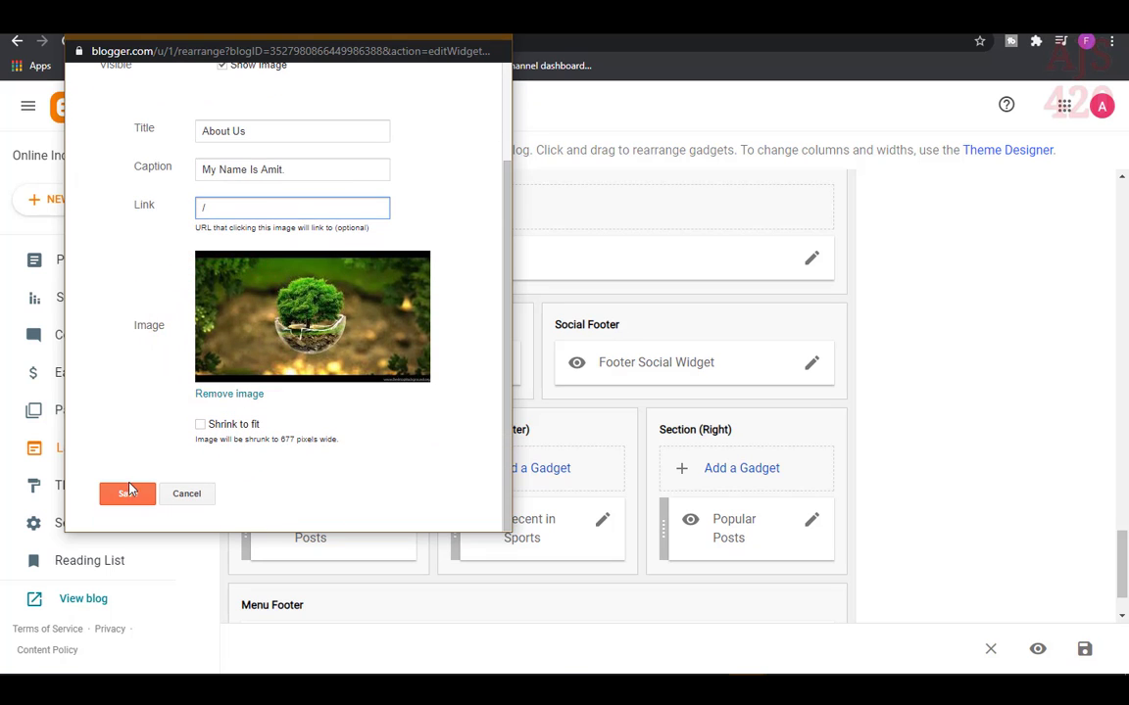
left_click(128, 492)
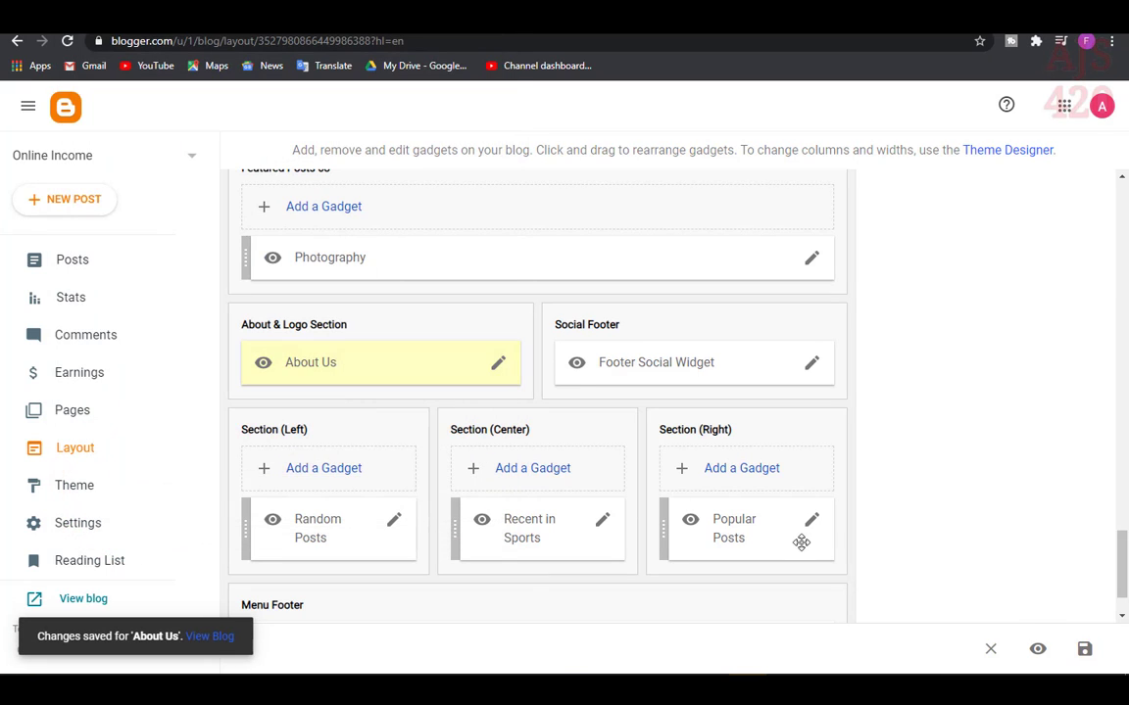
left_click(1085, 651)
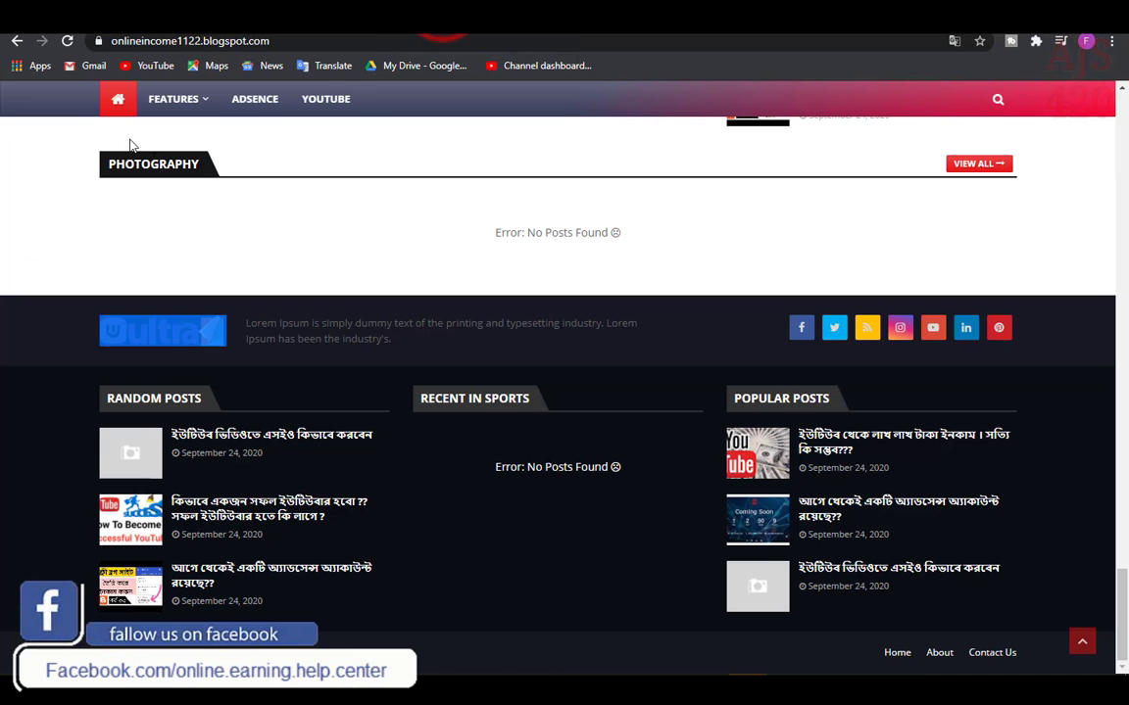
- Reload the blog's home page and check the About Us image and caption in the footer beside the social icons
left_click(69, 42)
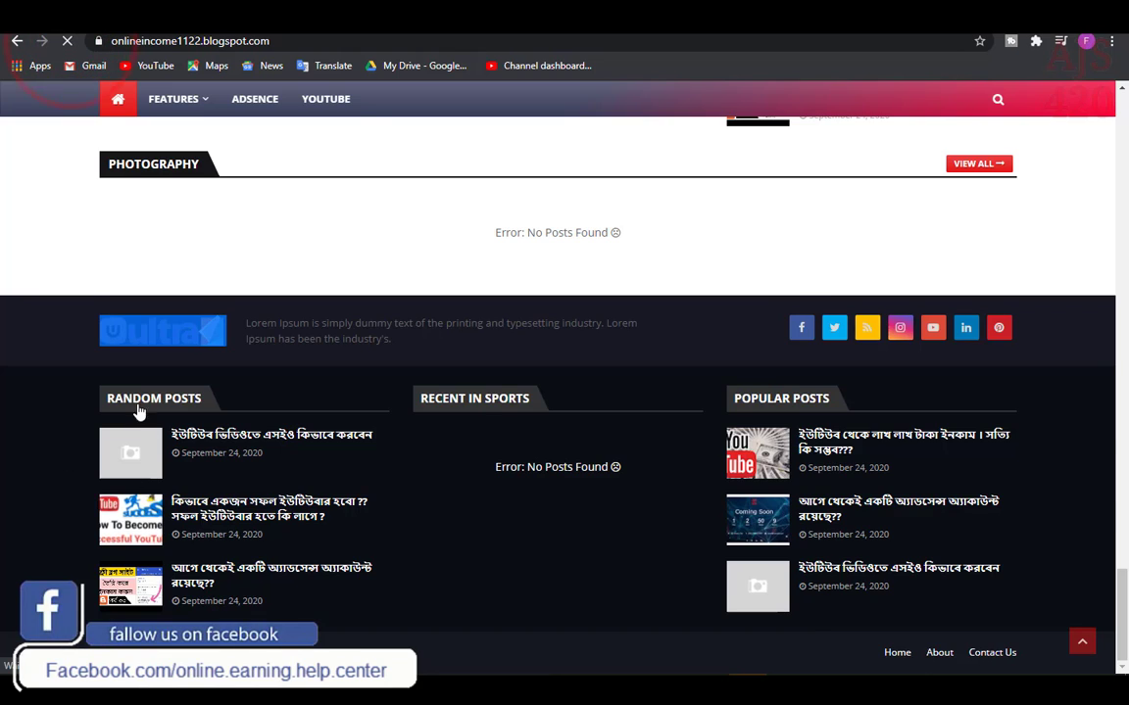
scroll(215, 369, "down", 6)
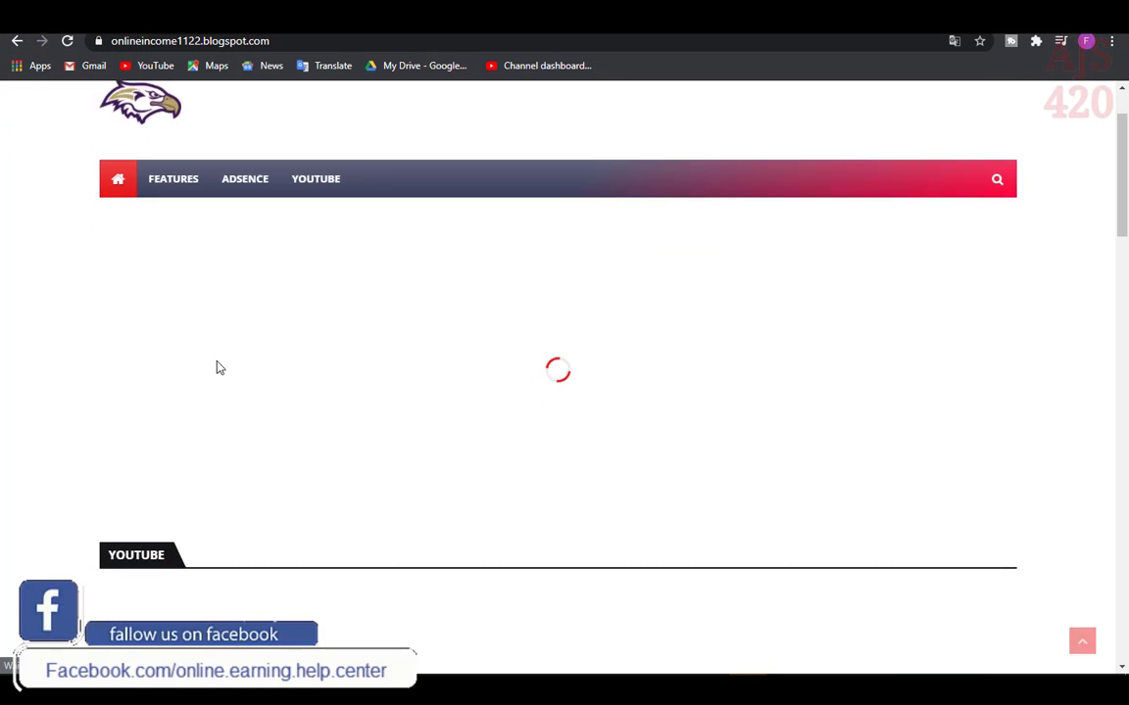
scroll(226, 380, "down", 15)
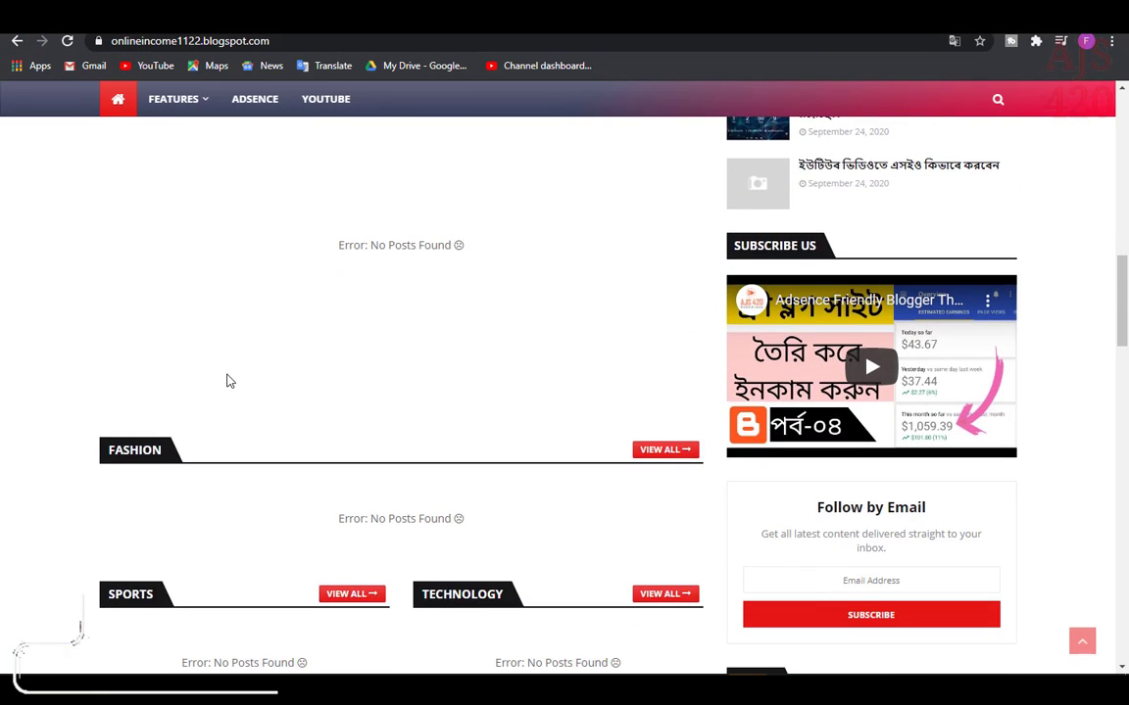
scroll(230, 384, "down", 10)
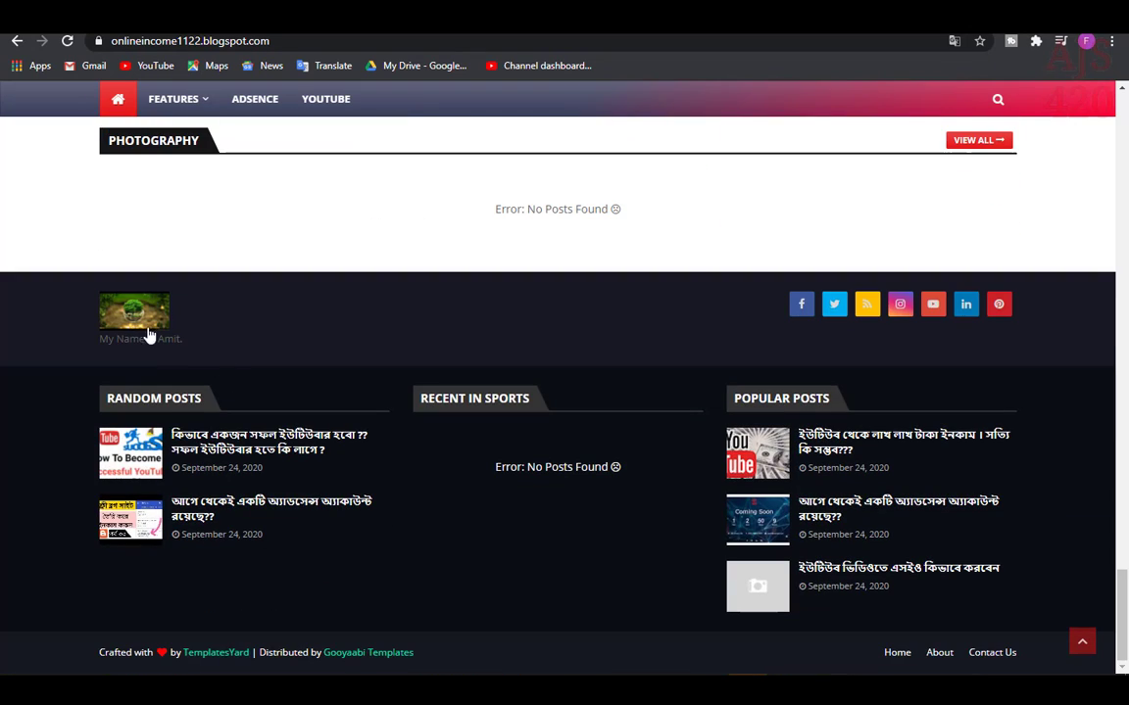
left_click_drag(99, 345, 219, 320)
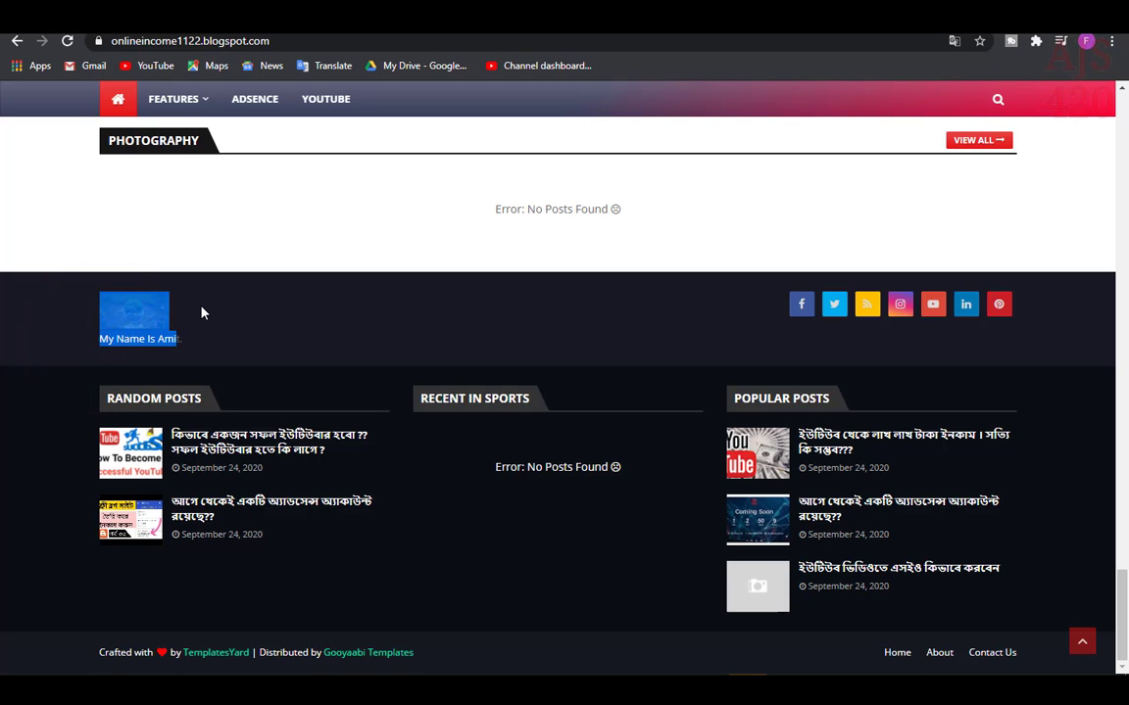
left_click(191, 298)
left_click(296, 304)
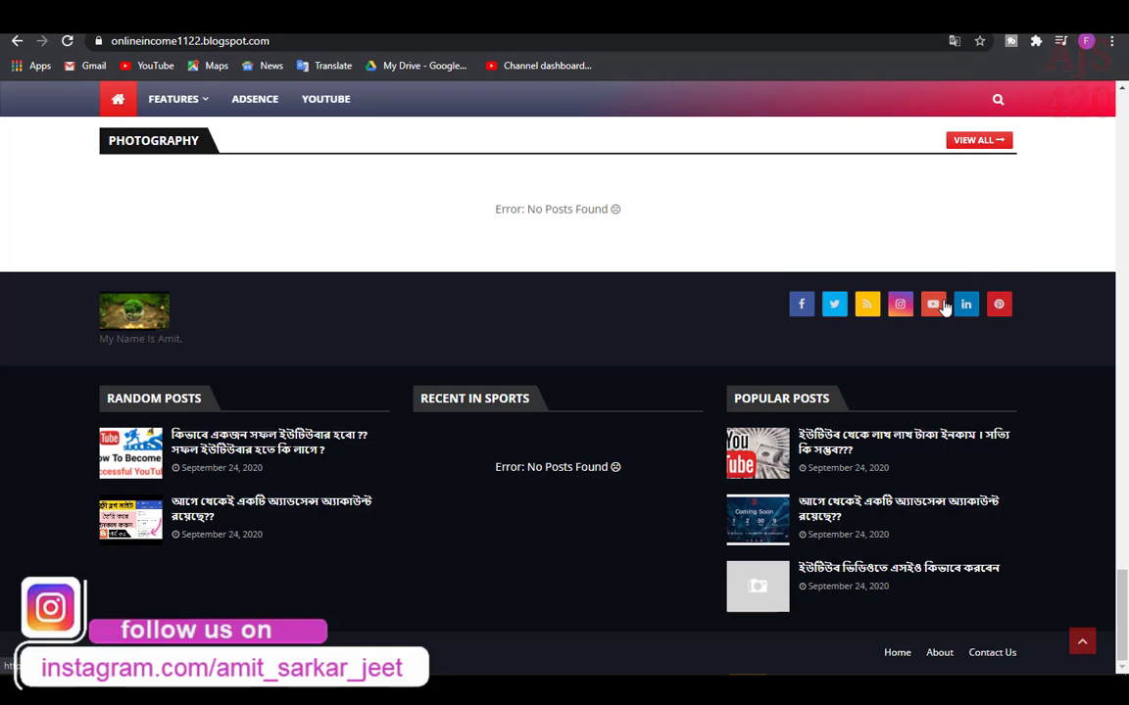
- Open the Footer Social Widget's link list in the layout and view the facebook entry's name and URL fields
key("ctrl+Tab")
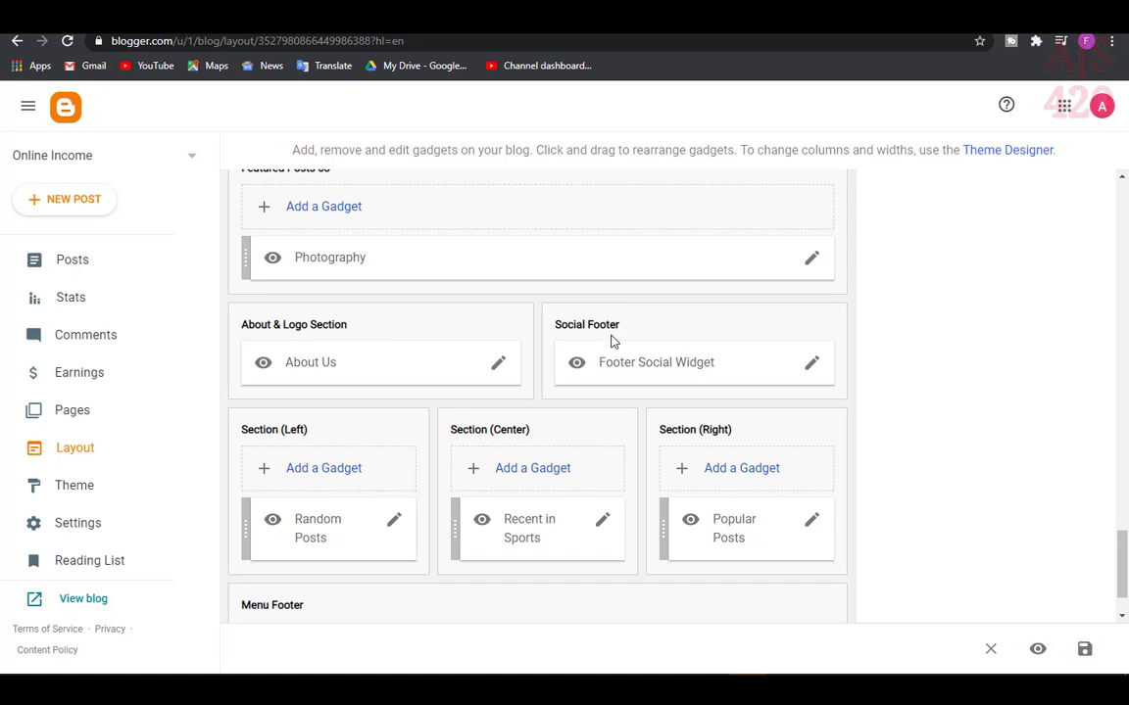
left_click(811, 365)
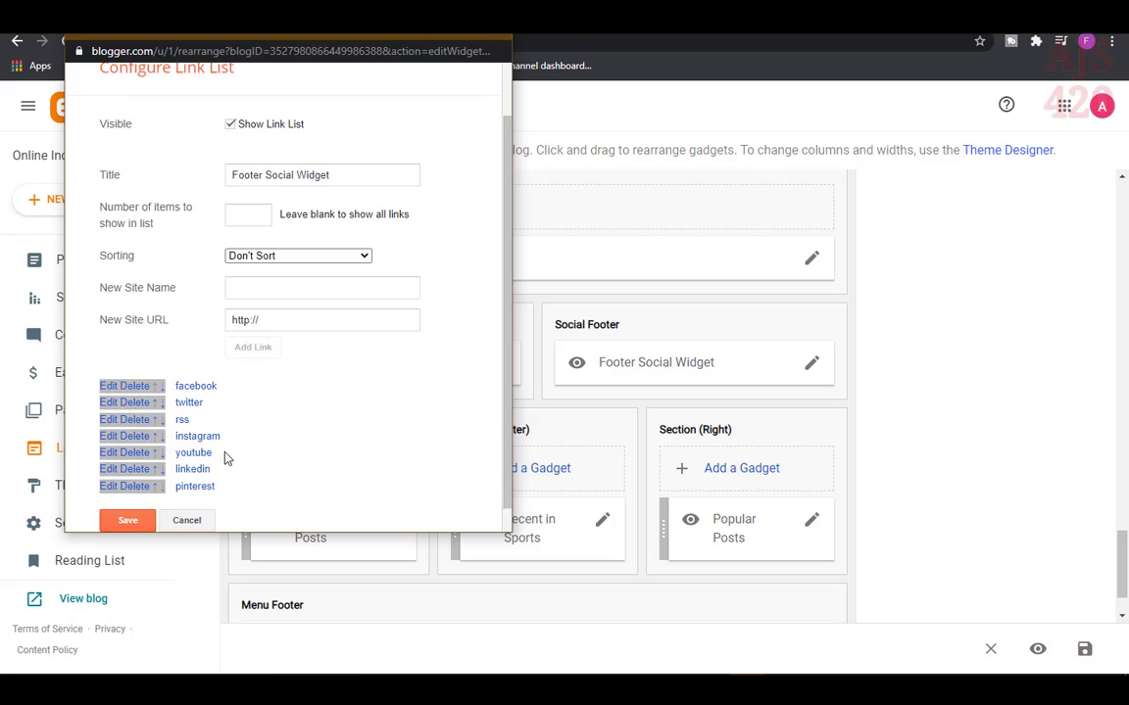
scroll(225, 457, "down", 1)
left_click(111, 360)
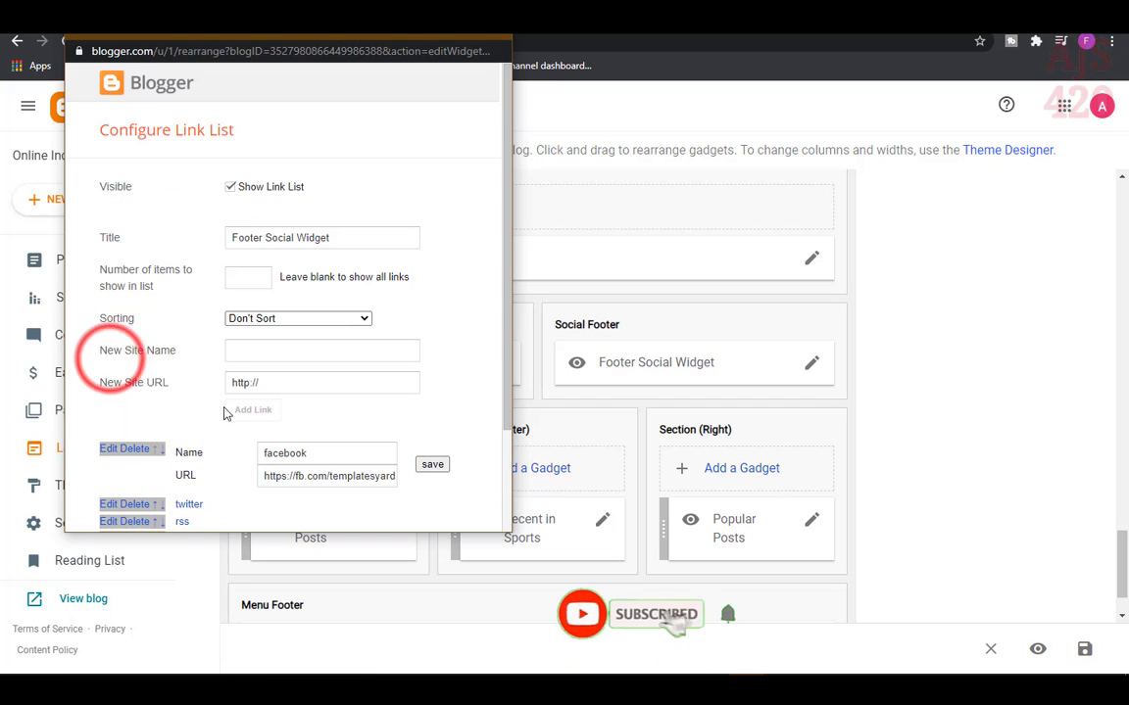
scroll(223, 413, "down", 1)
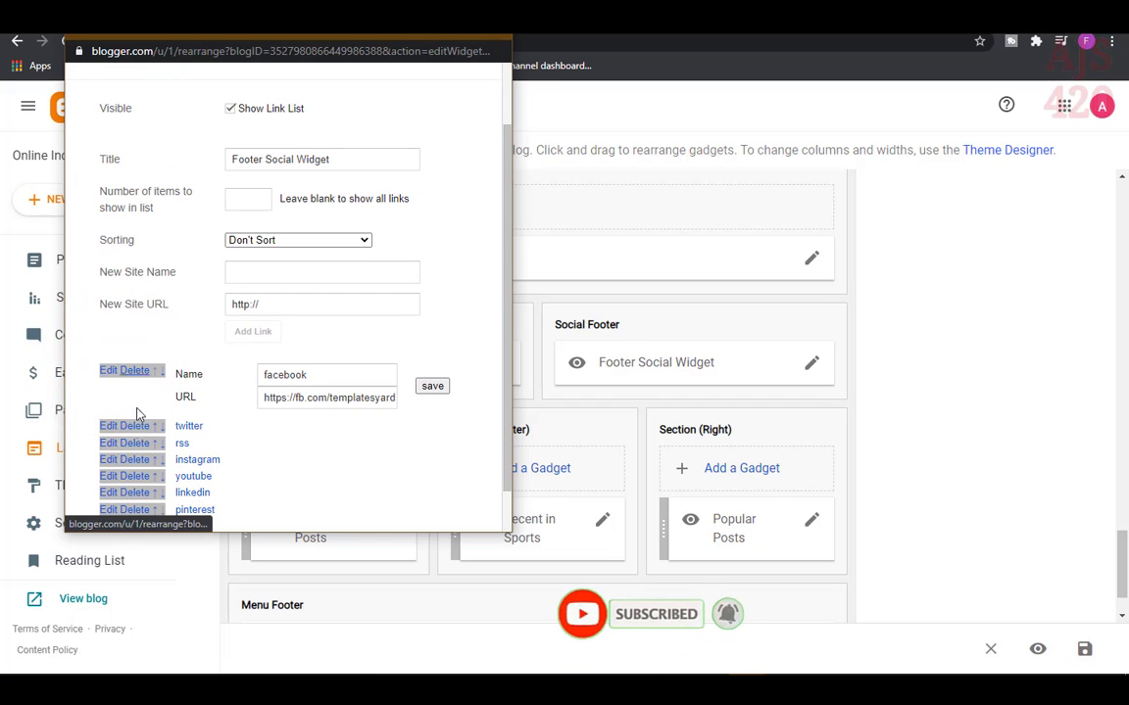
scroll(171, 463, "down", 1)
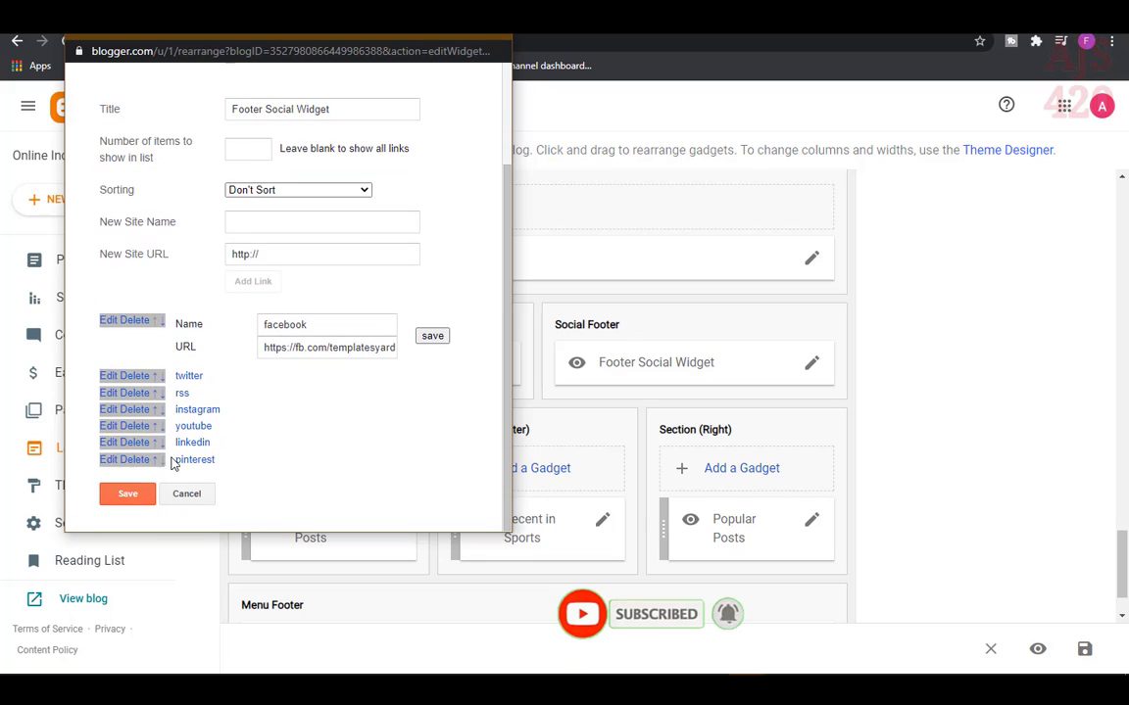
- Try deleting all the social links from the Footer Social Widget and close its settings without saving
left_click(140, 375)
left_click(141, 449)
left_click(139, 454)
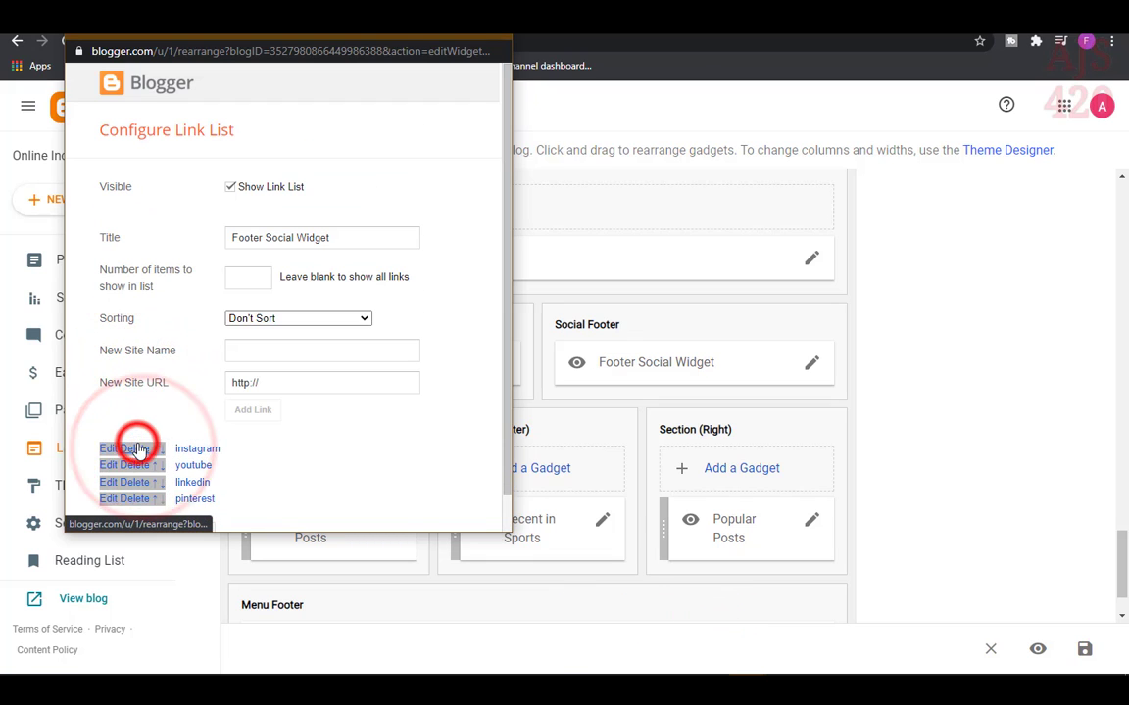
left_click(137, 453)
left_click(137, 452)
left_click(141, 450)
left_click(138, 450)
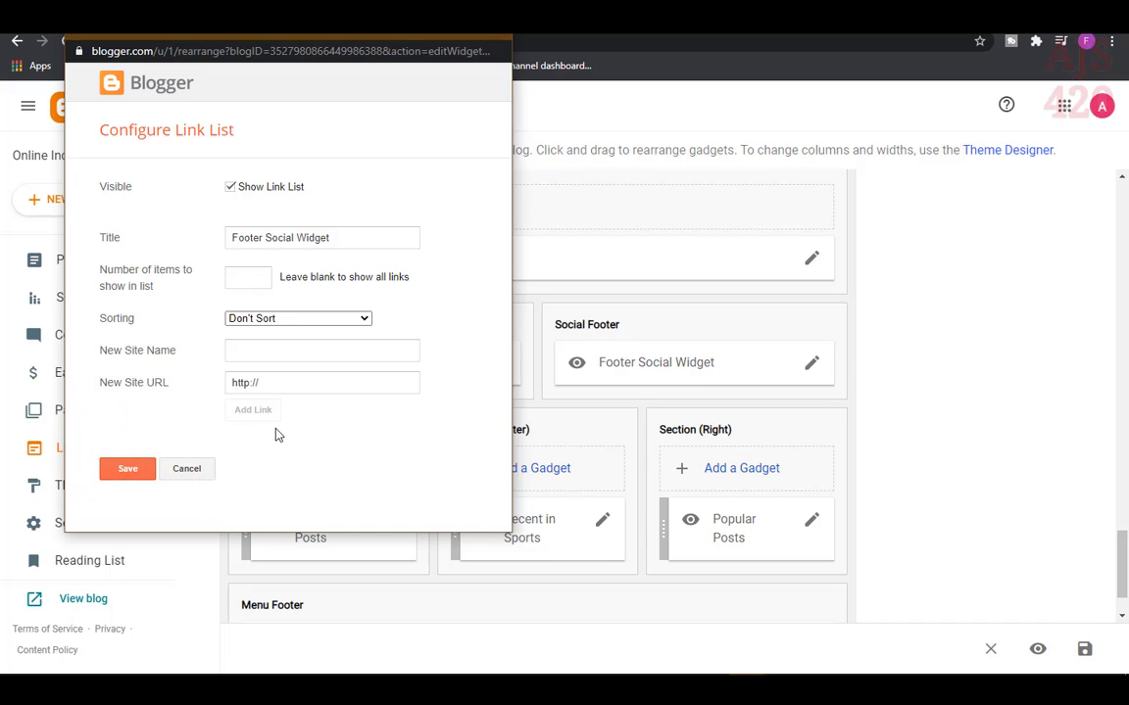
left_click(206, 469)
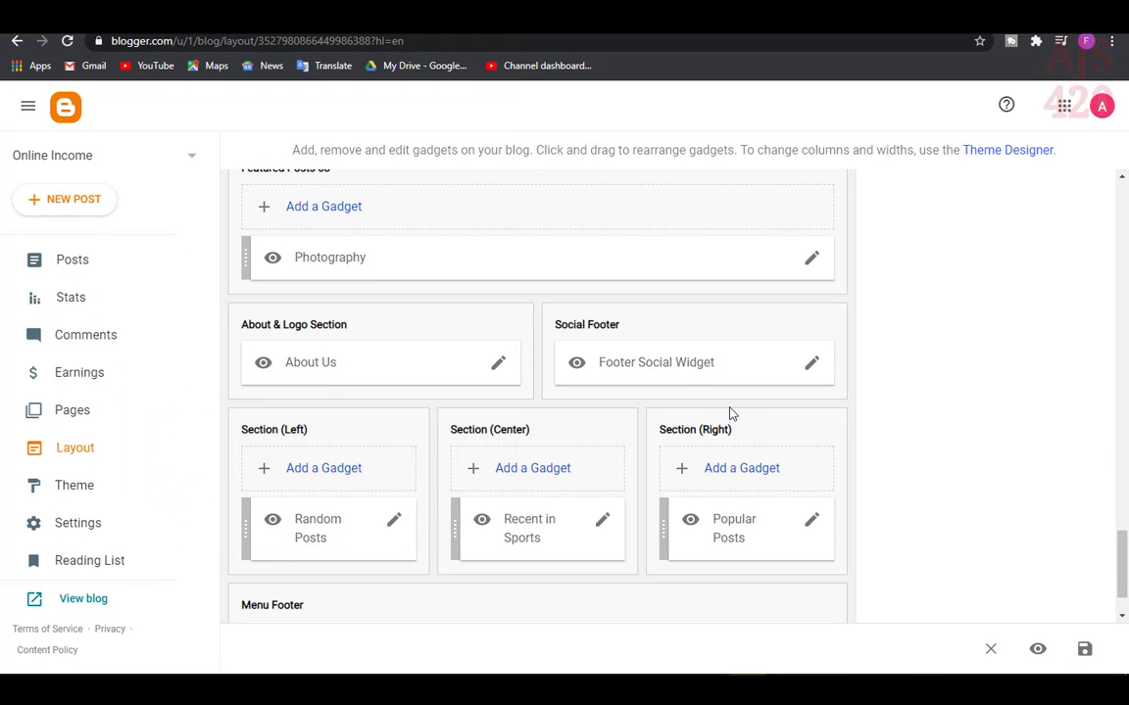
- Review the Popular Posts gadget's settings in Section (Right) and save the gadget
scroll(294, 364, "down", 1)
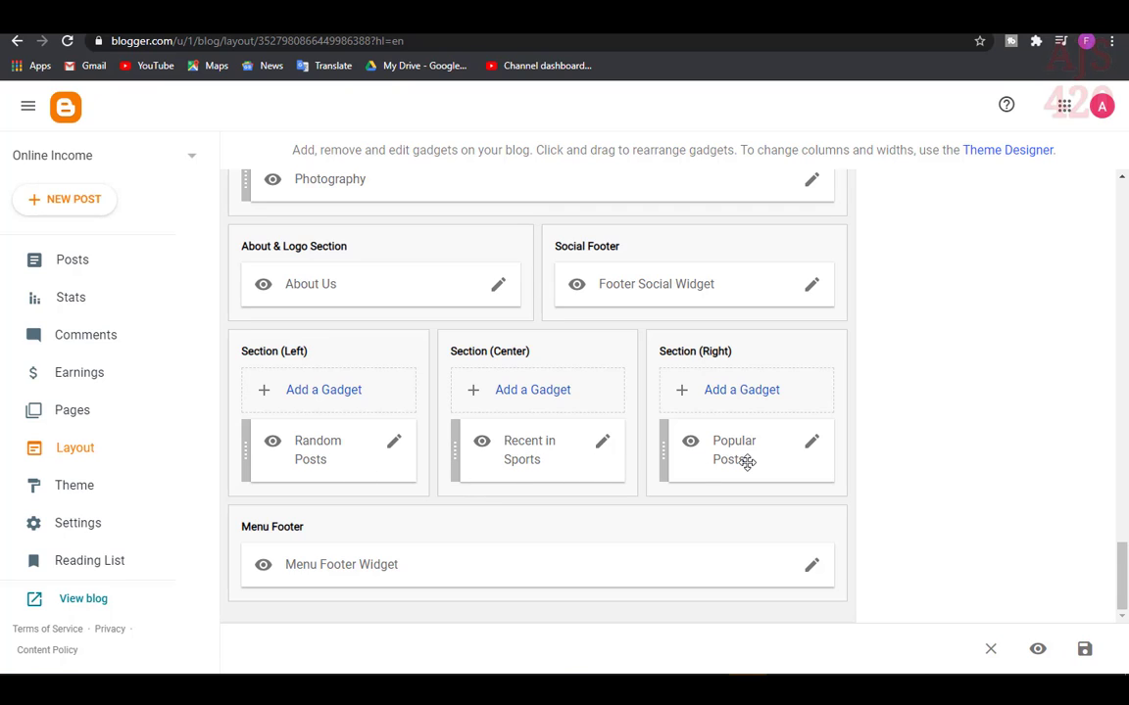
left_click(811, 443)
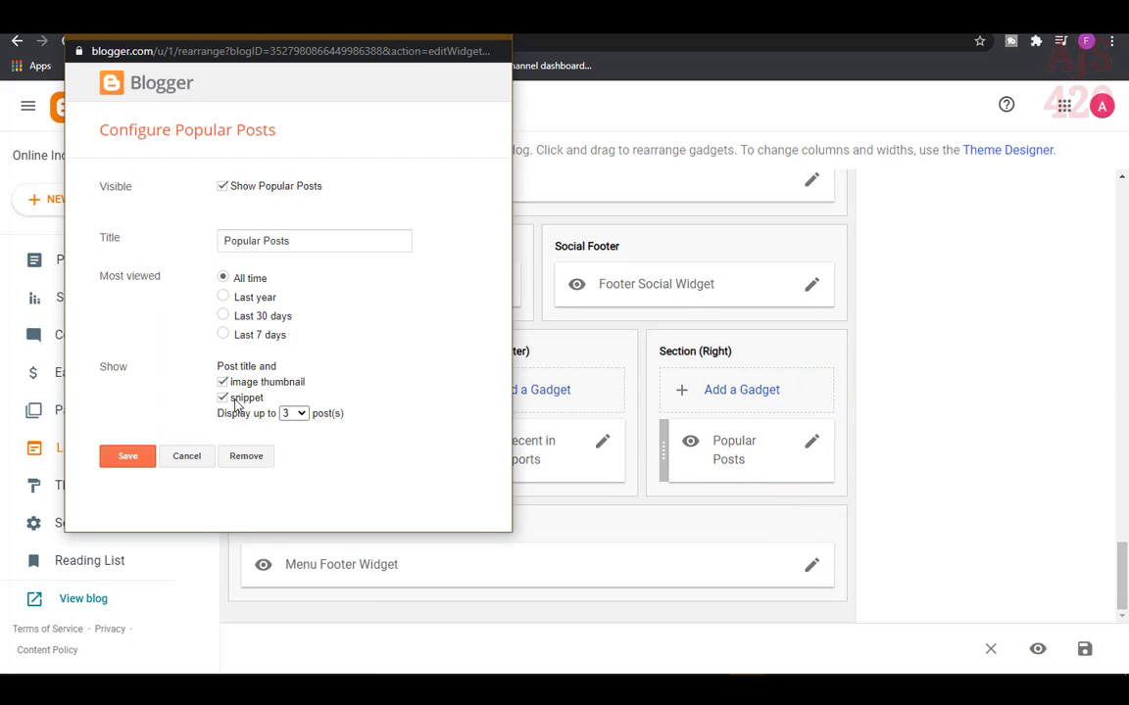
left_click(133, 458)
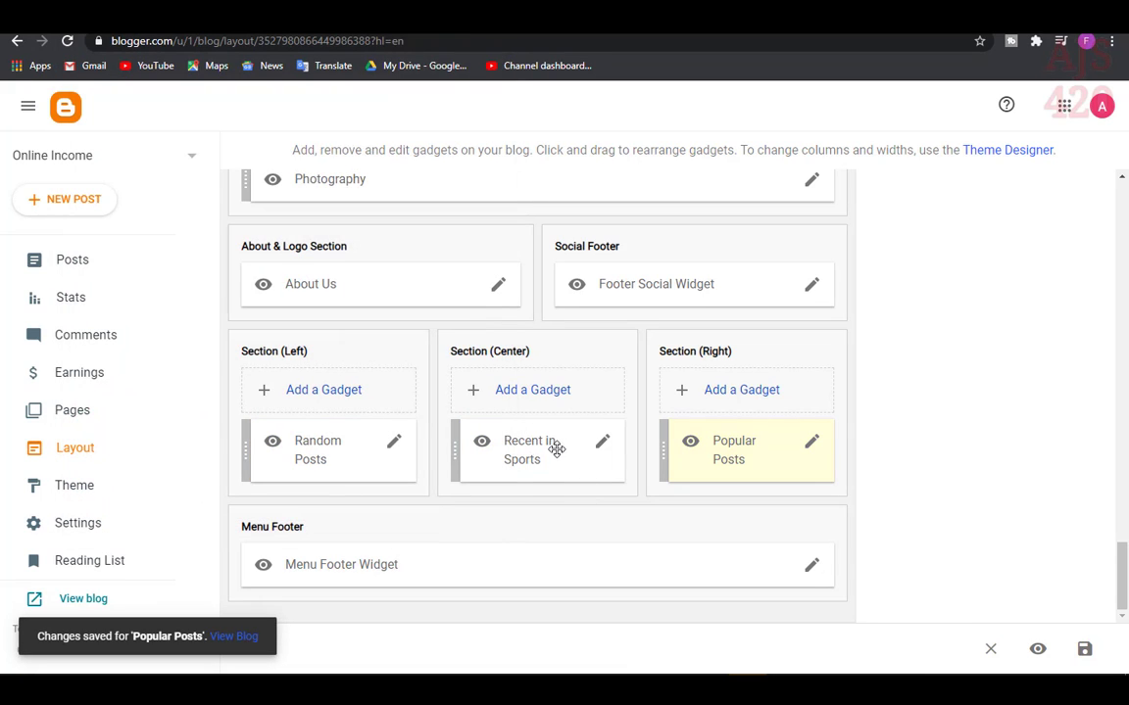
- Open the Recent in Sports gadget in Section (Center) and change its title to "Recent in Youtube"
left_click(601, 444)
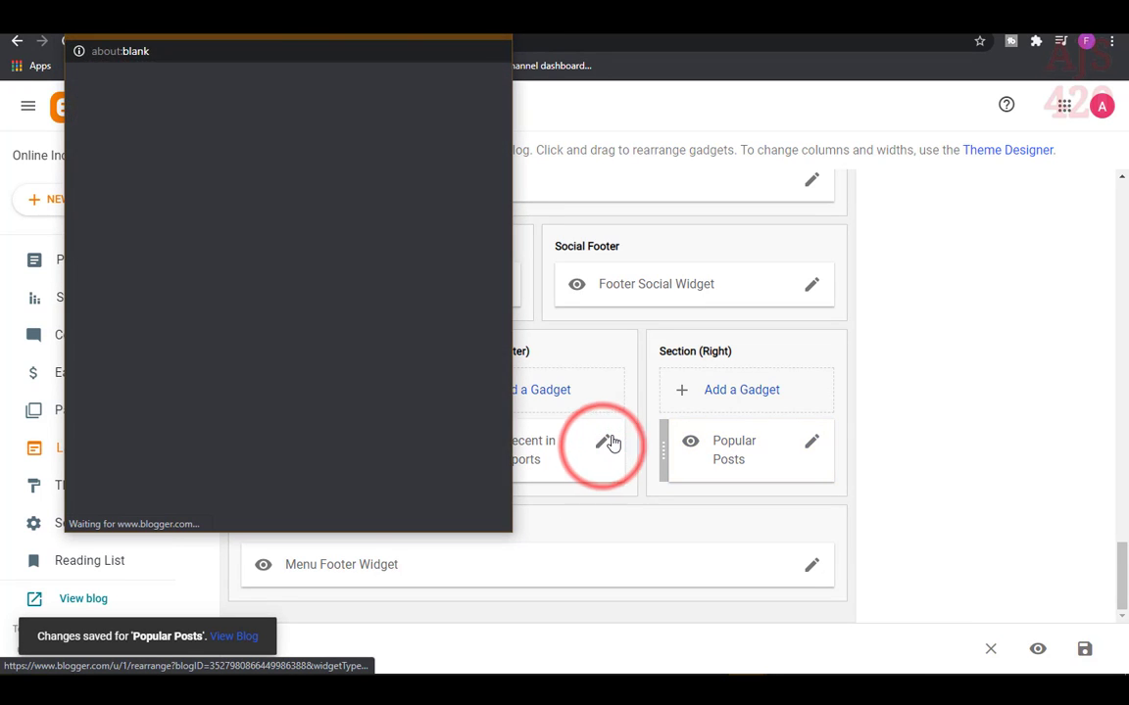
left_click_drag(154, 241, 224, 240)
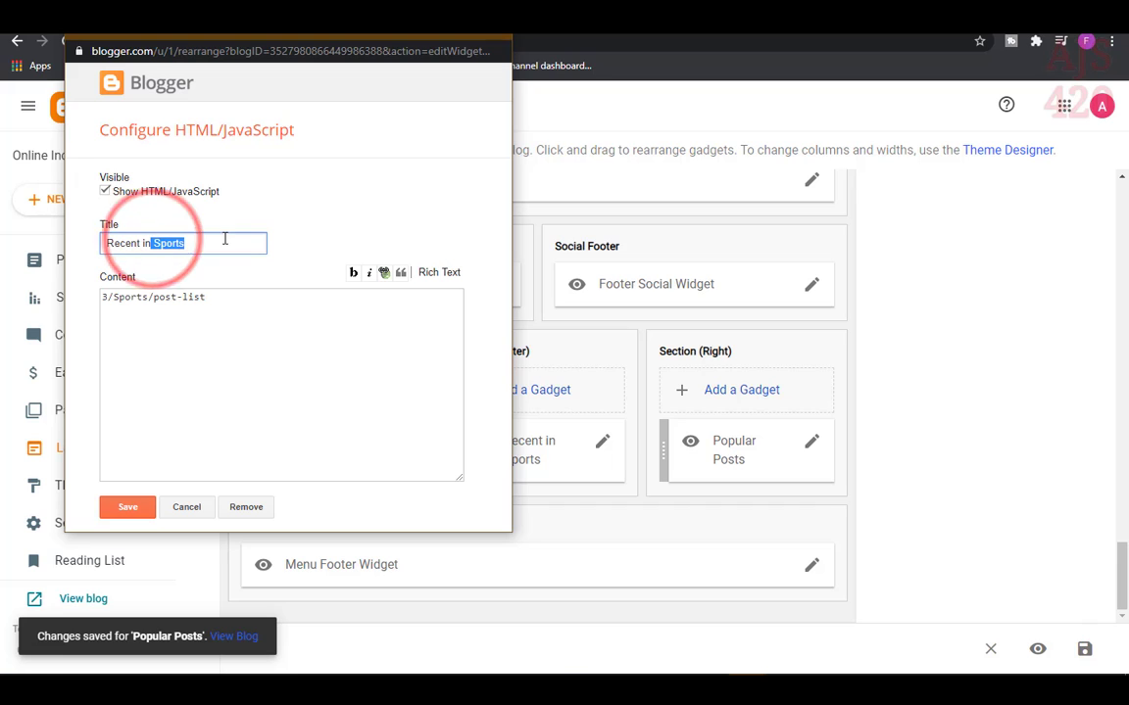
left_click(179, 242)
left_click_drag(152, 242, 203, 232)
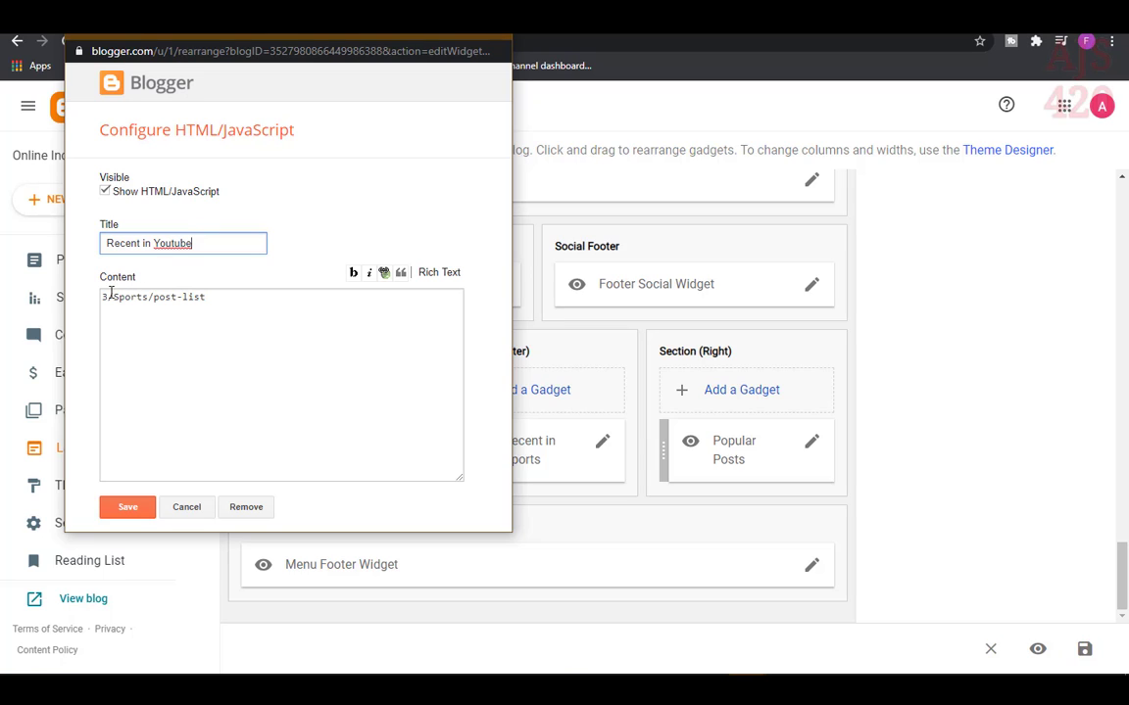
- Set the Recent in Youtube gadget's content to 5/youtube/post-list and save the gadget
left_click_drag(111, 294, 88, 307)
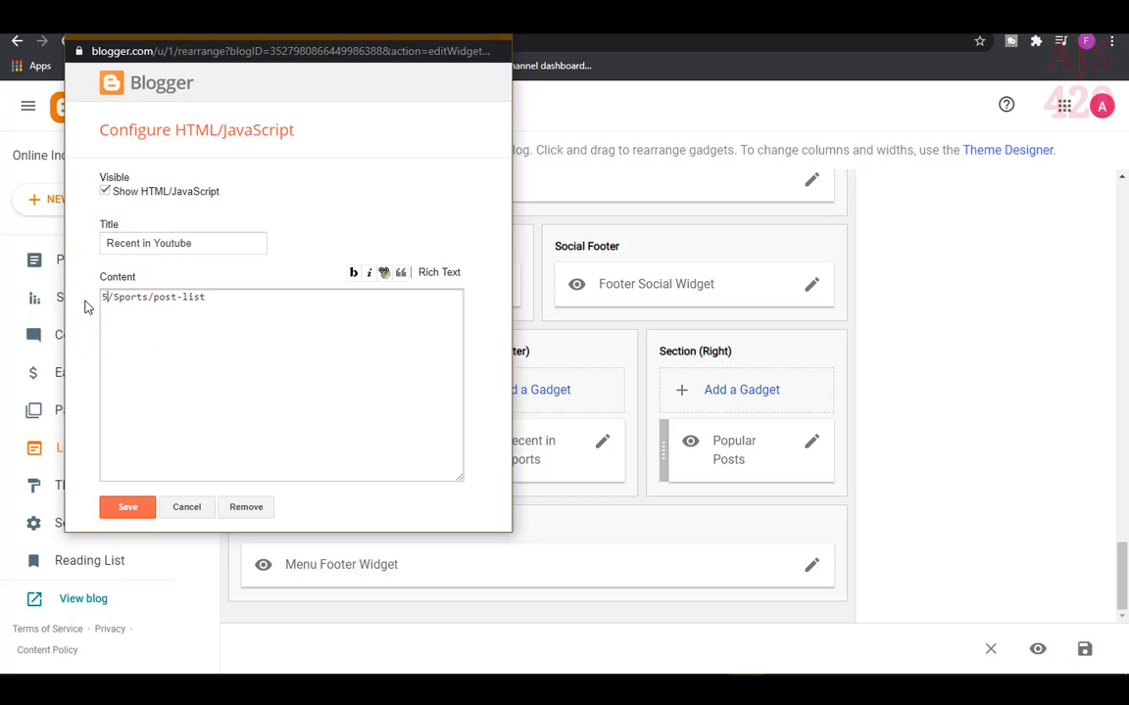
type("5")
double_click(128, 297)
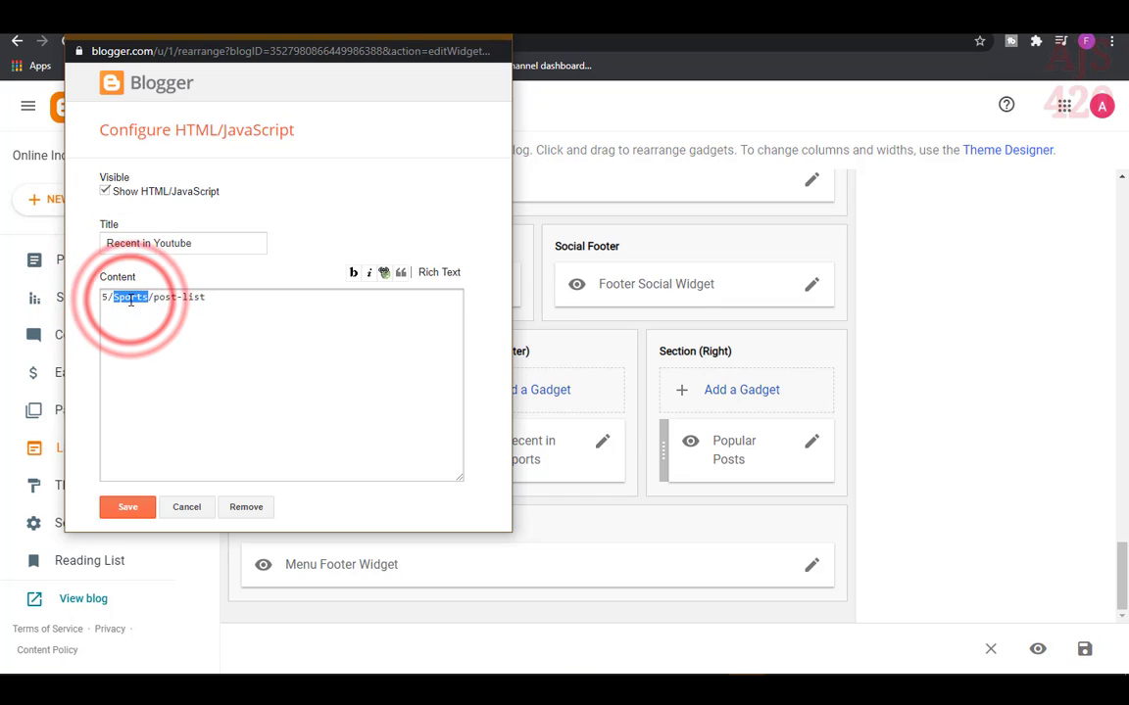
double_click(154, 242)
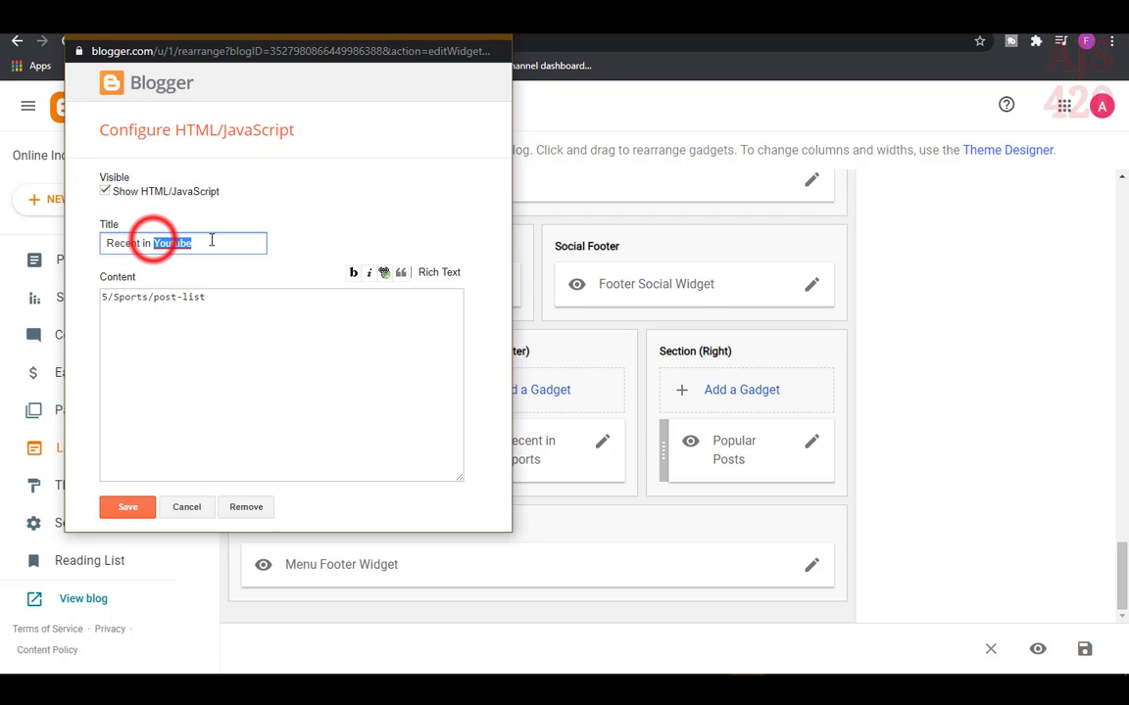
left_click(177, 242)
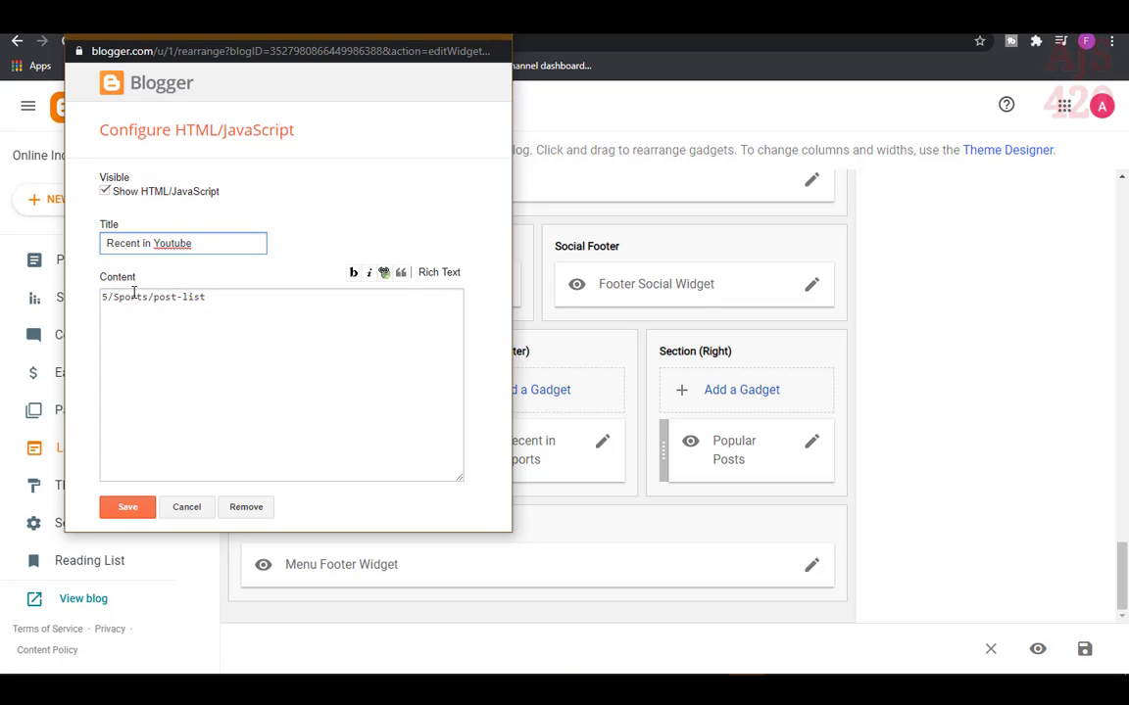
double_click(167, 242)
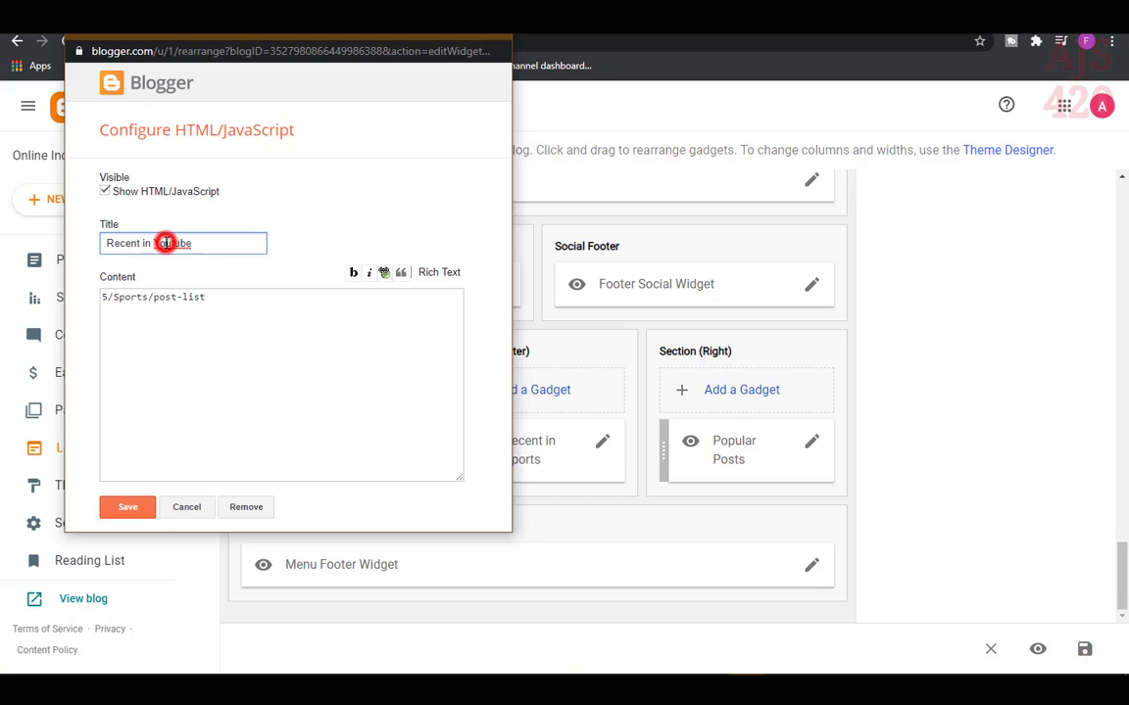
left_click(126, 300)
double_click(130, 296)
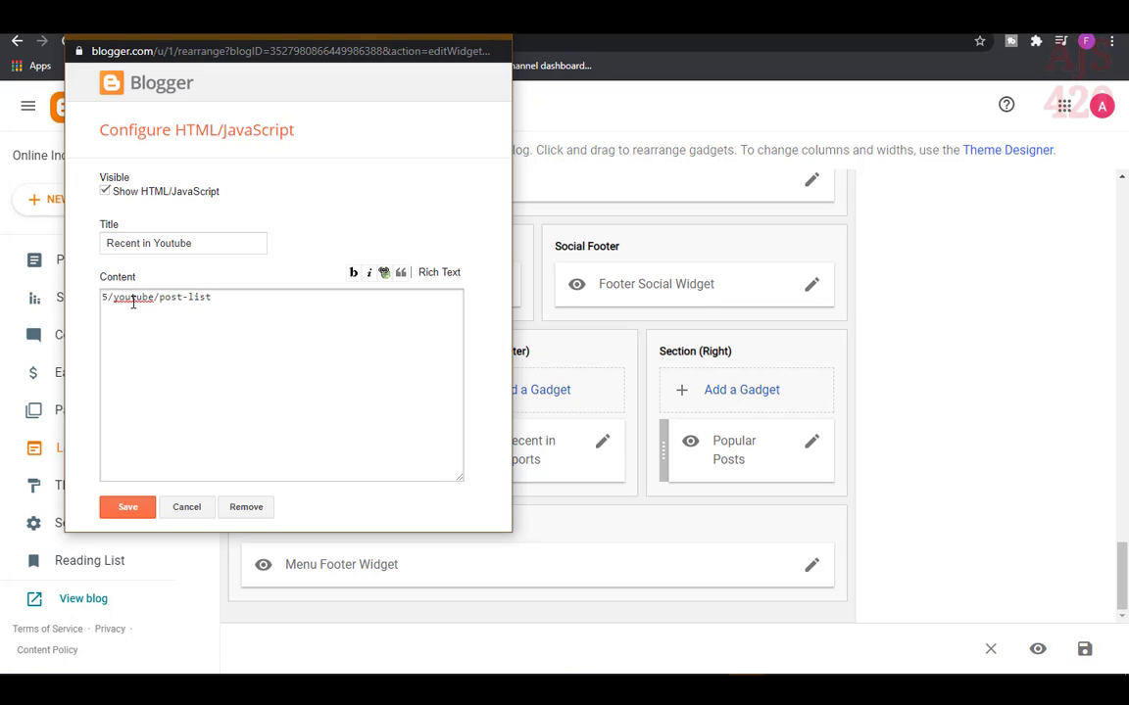
double_click(114, 298)
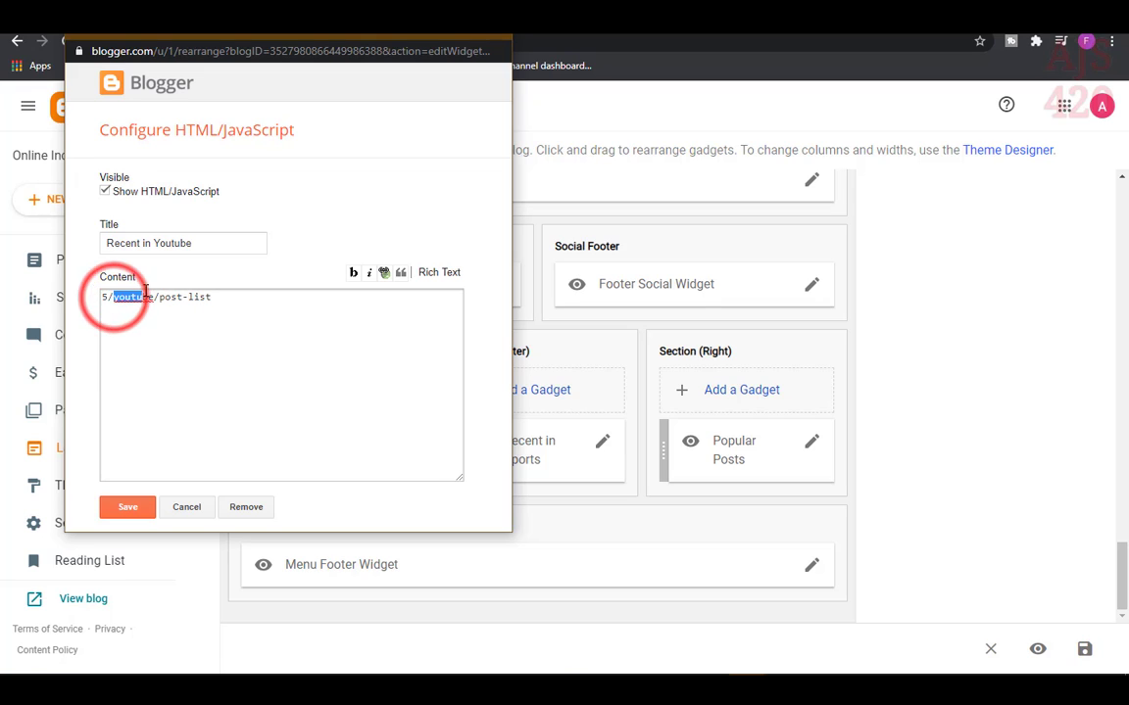
left_click(131, 297)
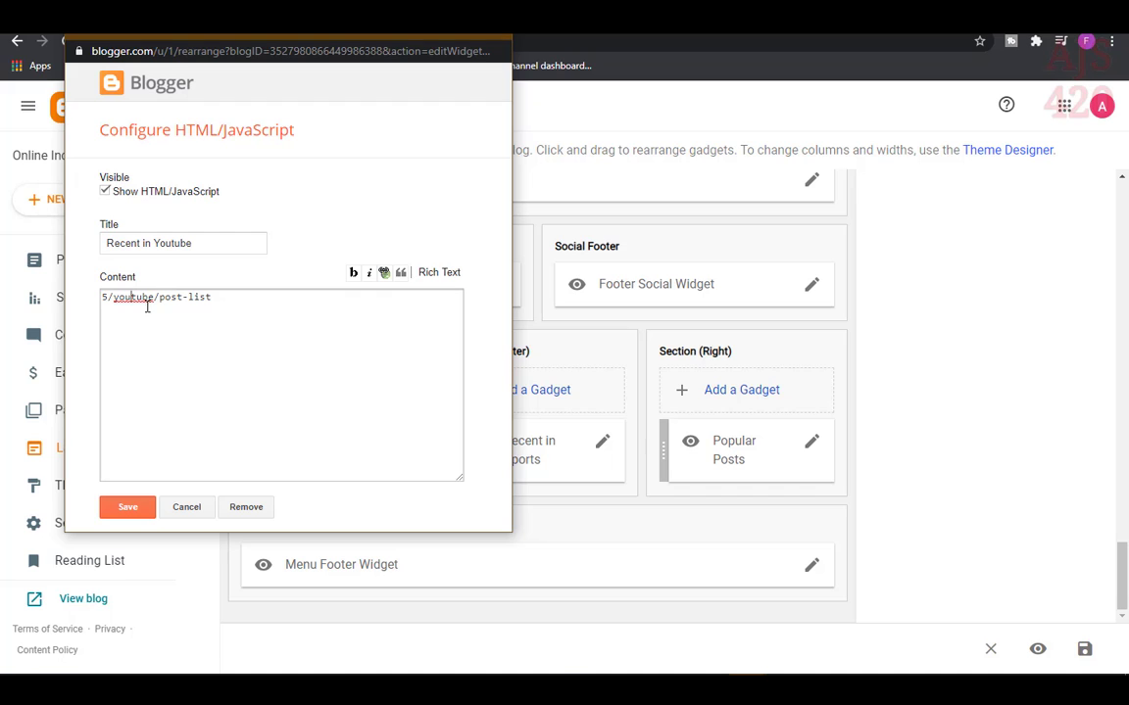
left_click(127, 508)
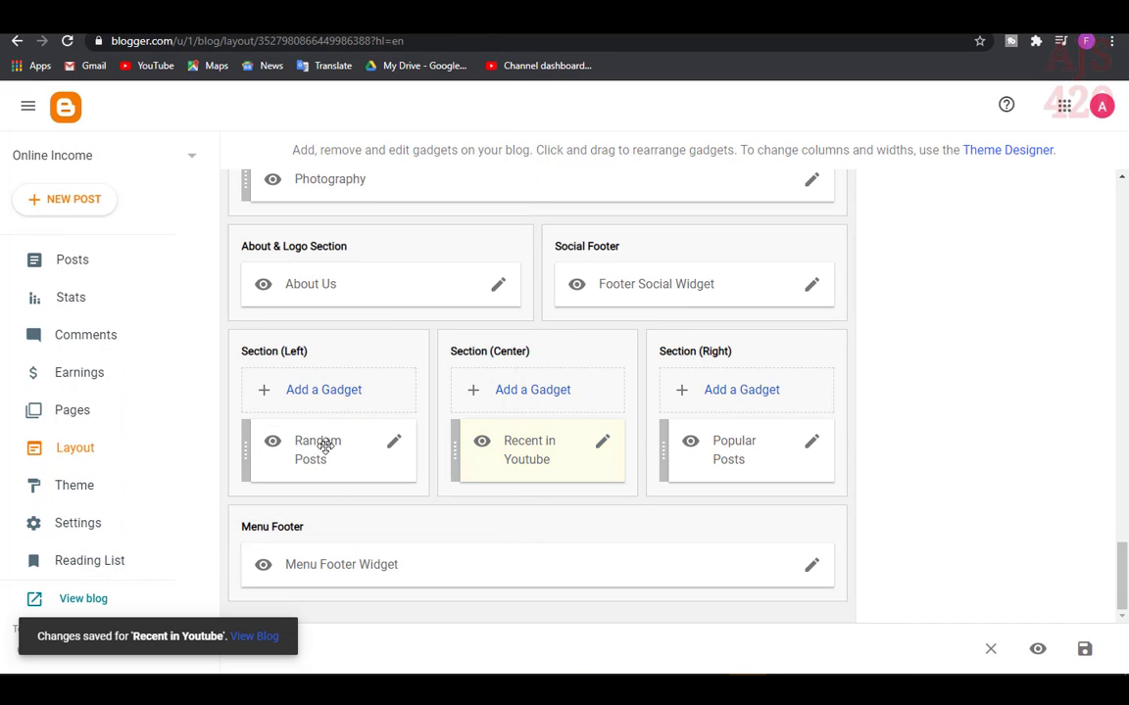
- Set the content of the Random Posts gadget in Section (Left) to 5/random/post-list, then save the gadget and the layout
left_click(393, 446)
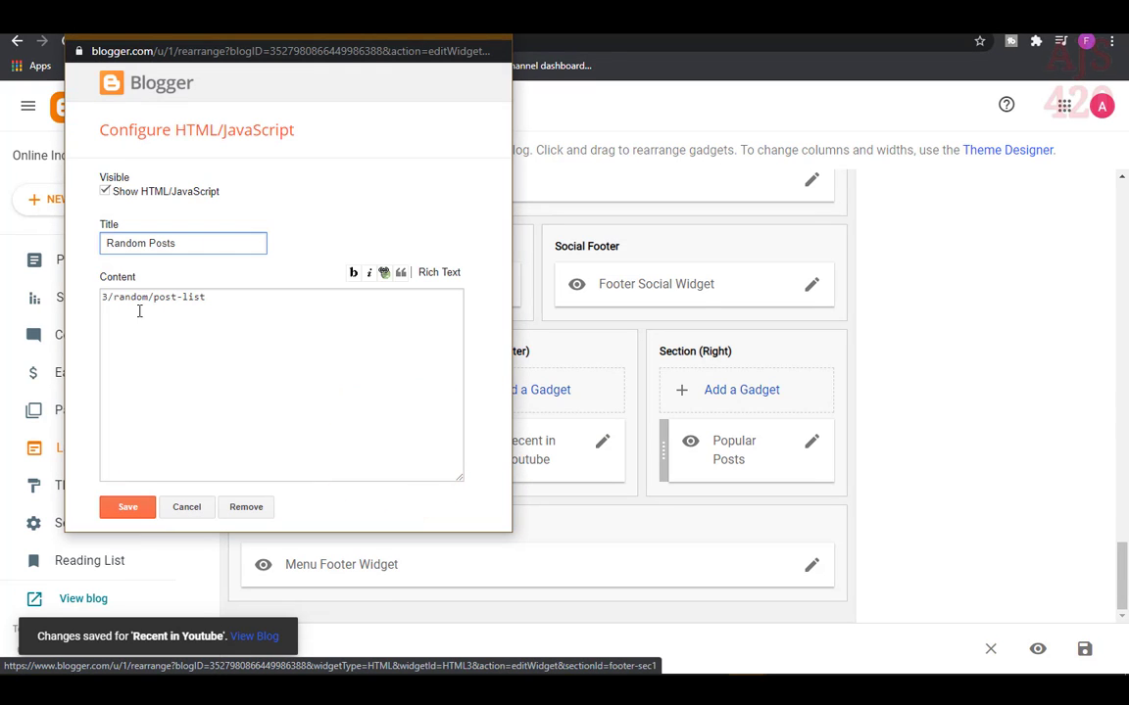
left_click(131, 303)
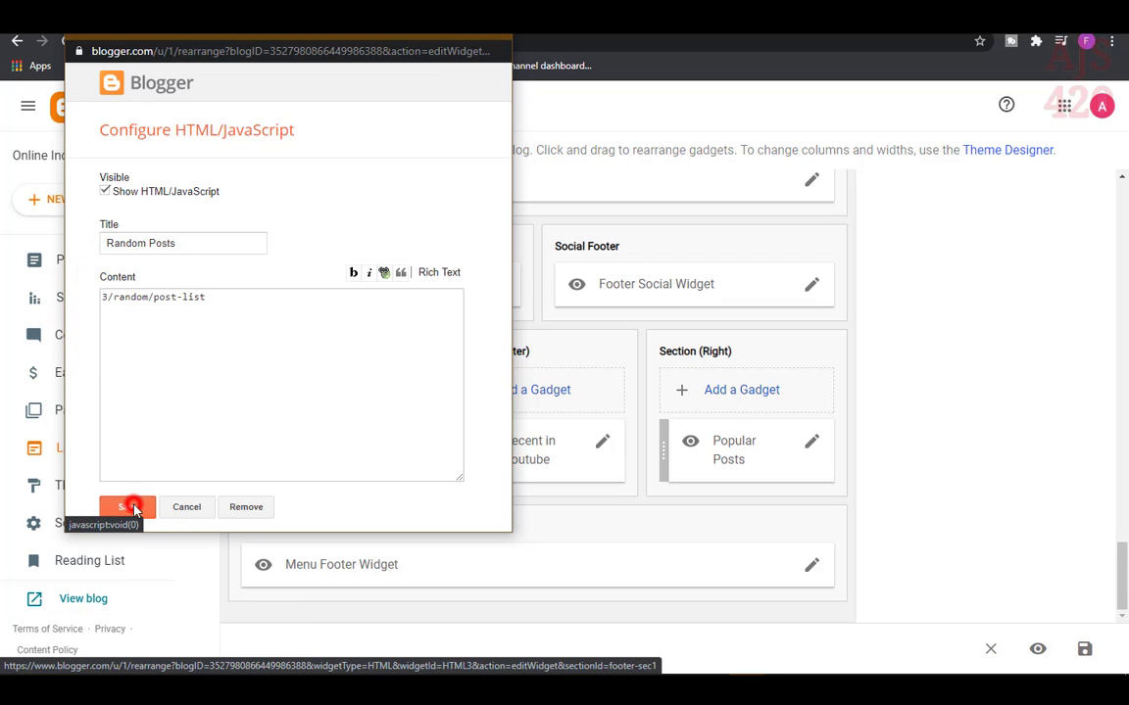
left_click(133, 508)
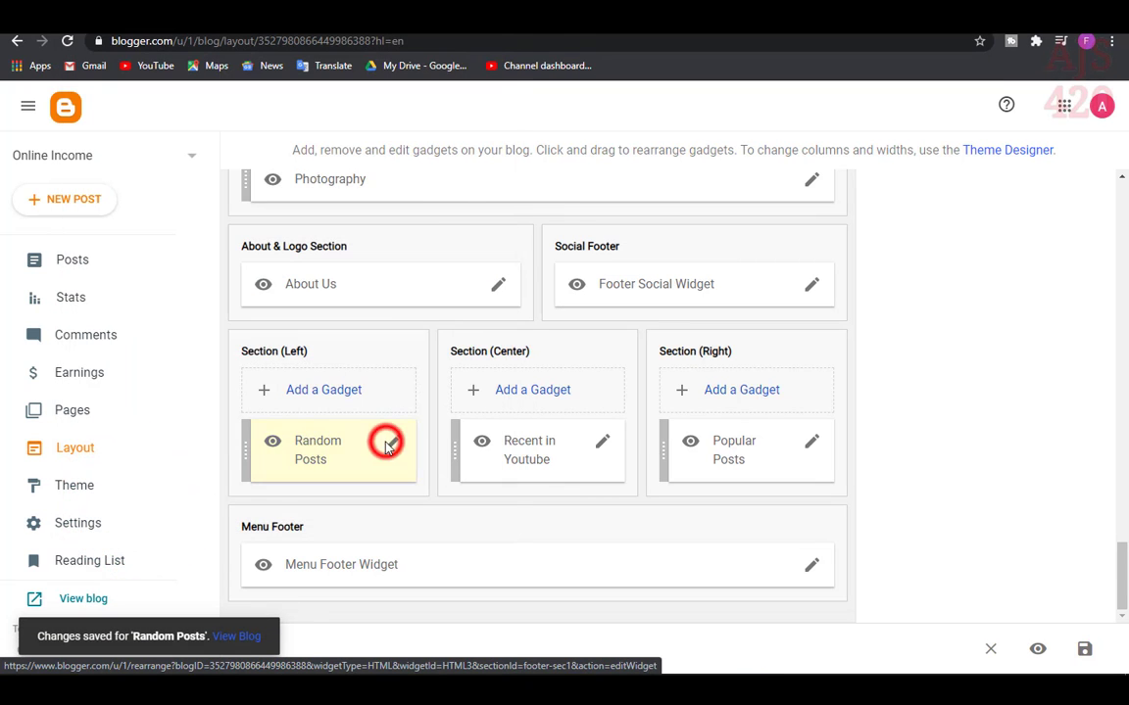
left_click(387, 446)
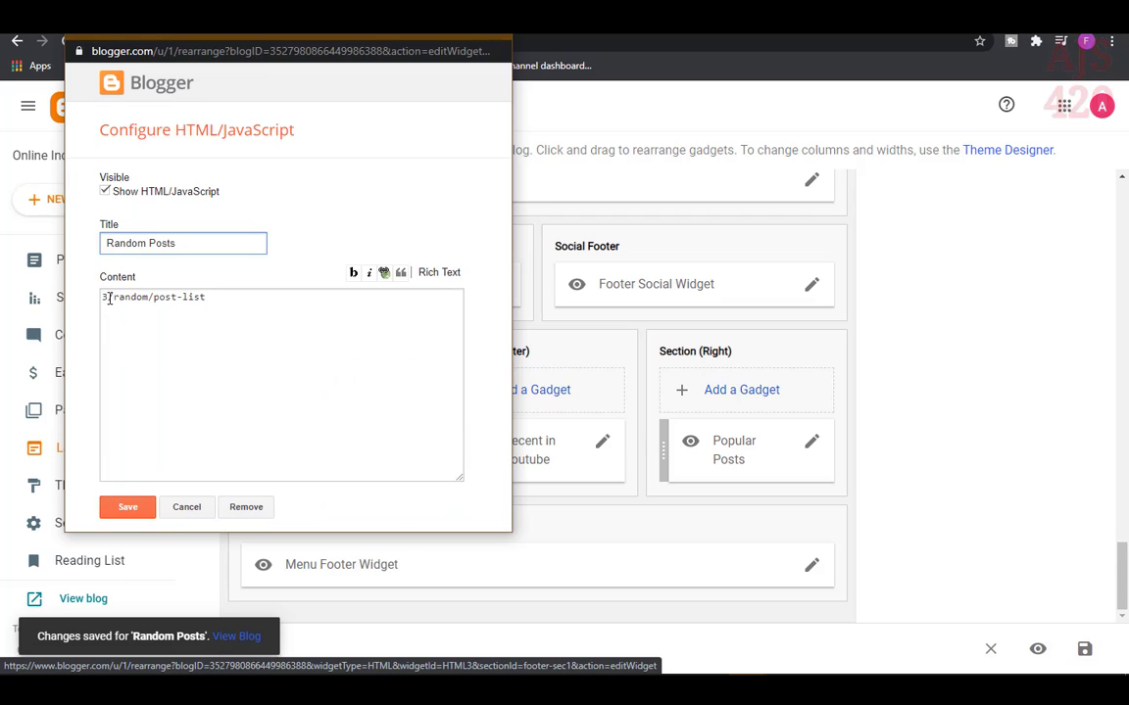
double_click(102, 297)
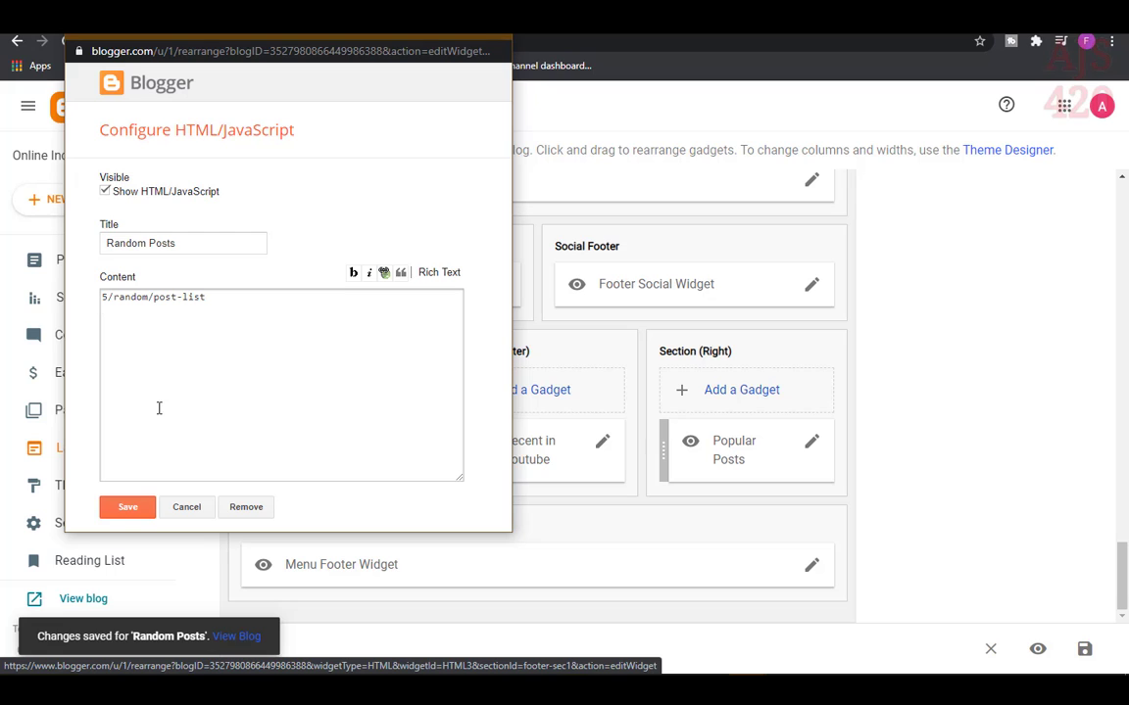
left_click(126, 507)
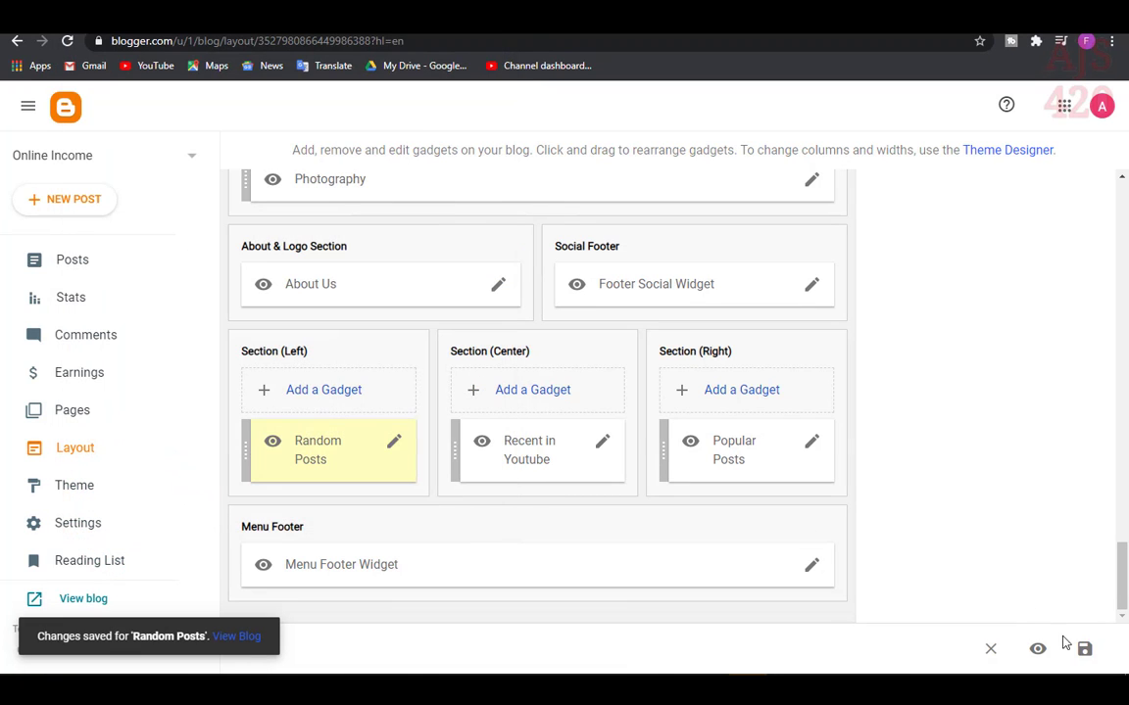
left_click(1084, 651)
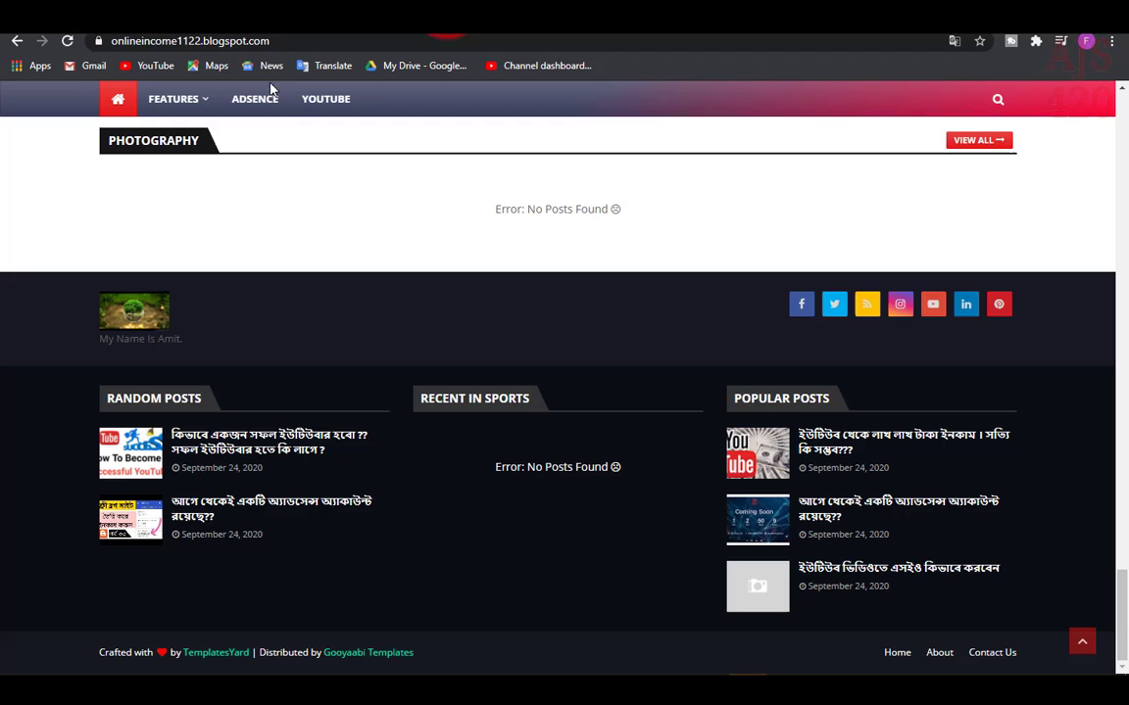
- Reload the blog's home page and check the Random Posts, Recent in Youtube and Popular Posts footer sections and the content blocks above them
left_click(117, 98)
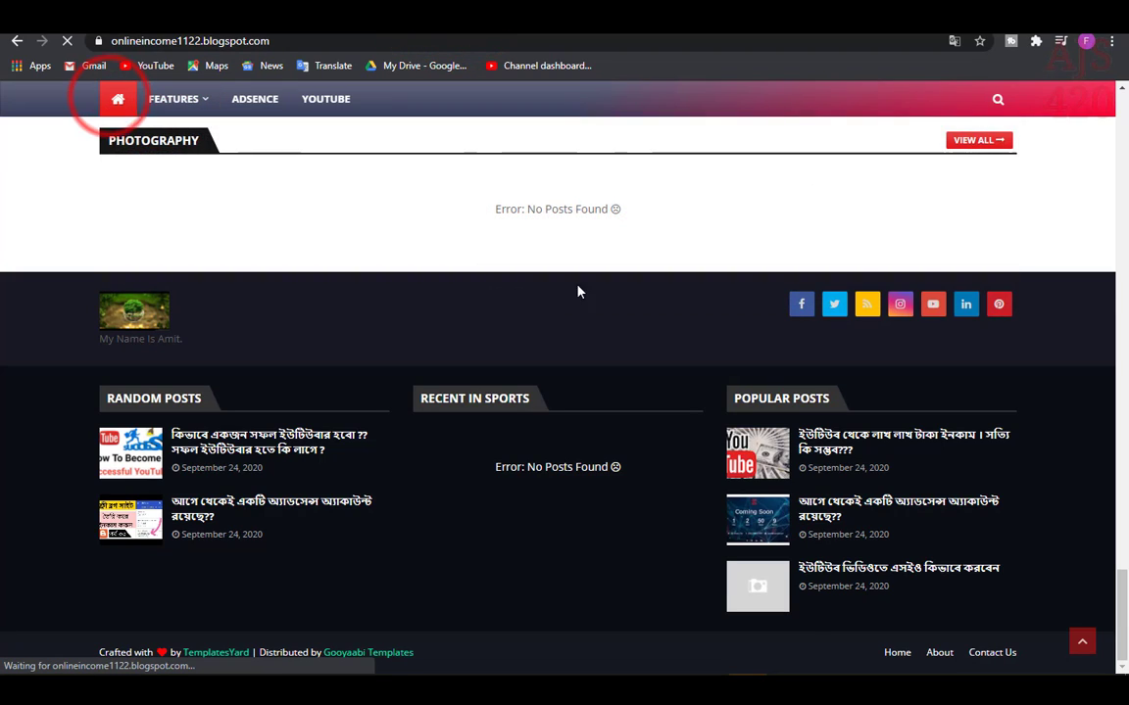
scroll(600, 404, "down", 10)
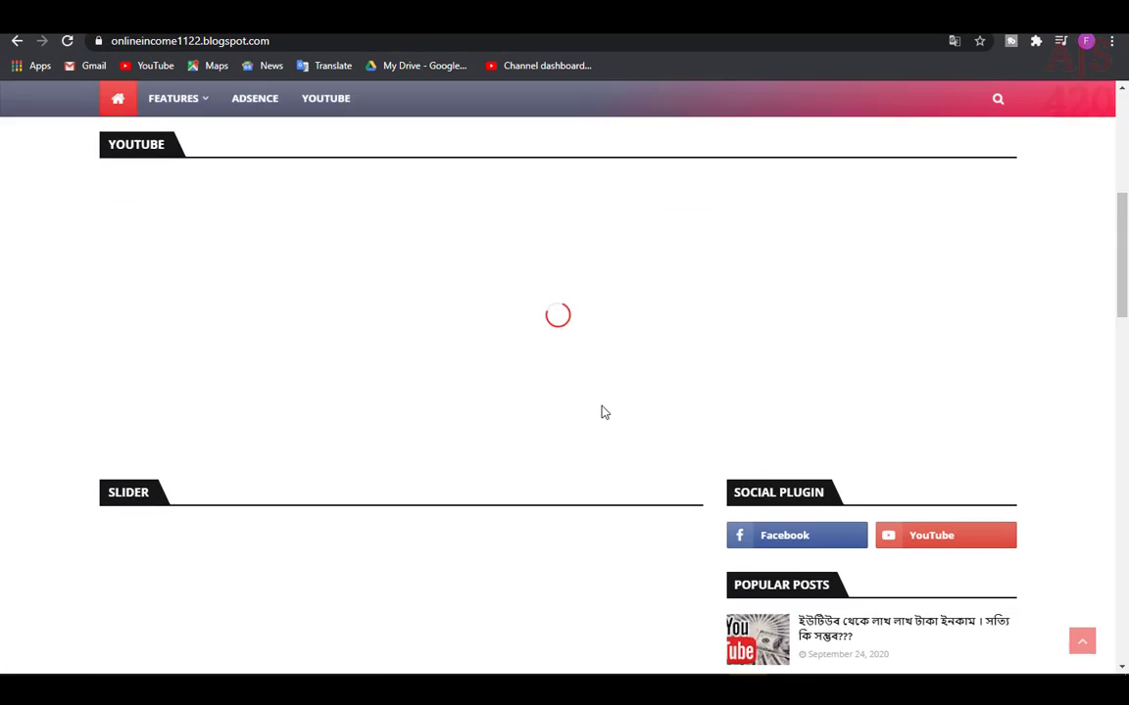
scroll(603, 413, "down", 15)
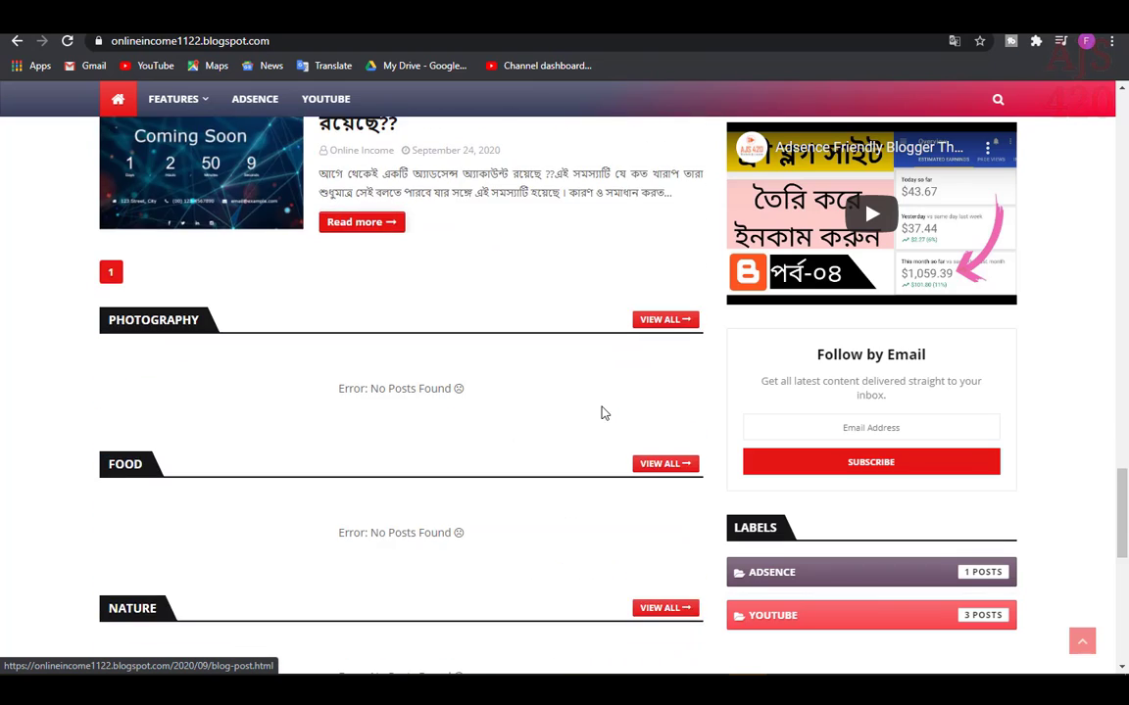
scroll(603, 412, "down", 3)
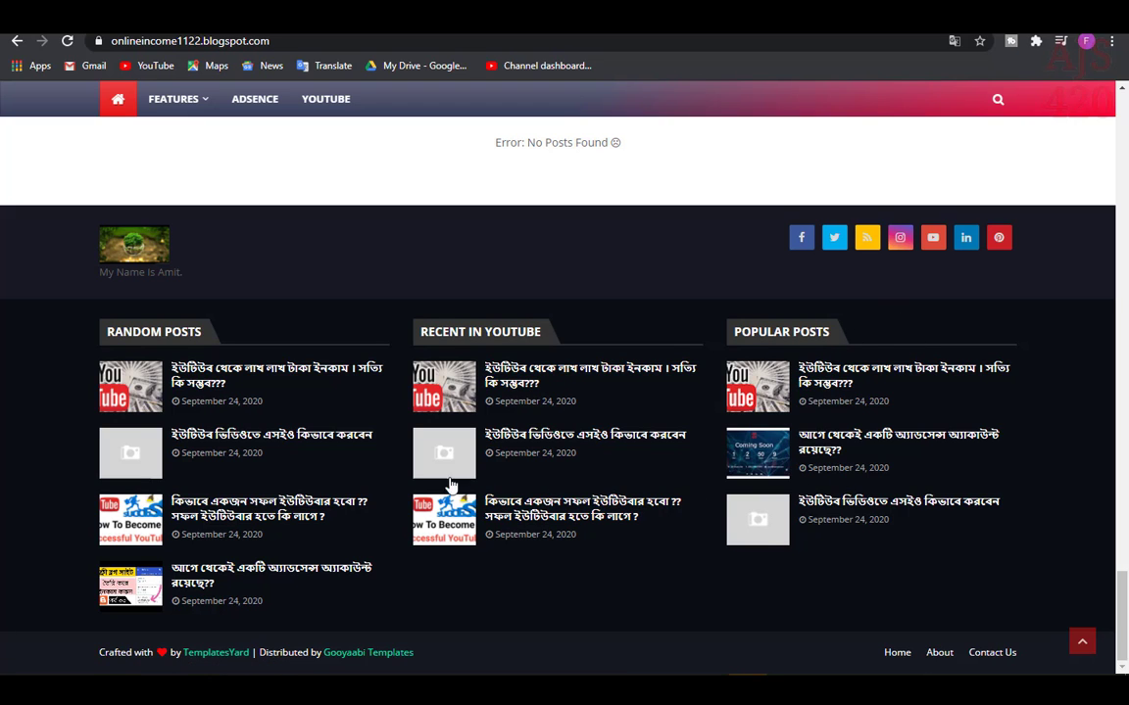
scroll(450, 485, "up", 15)
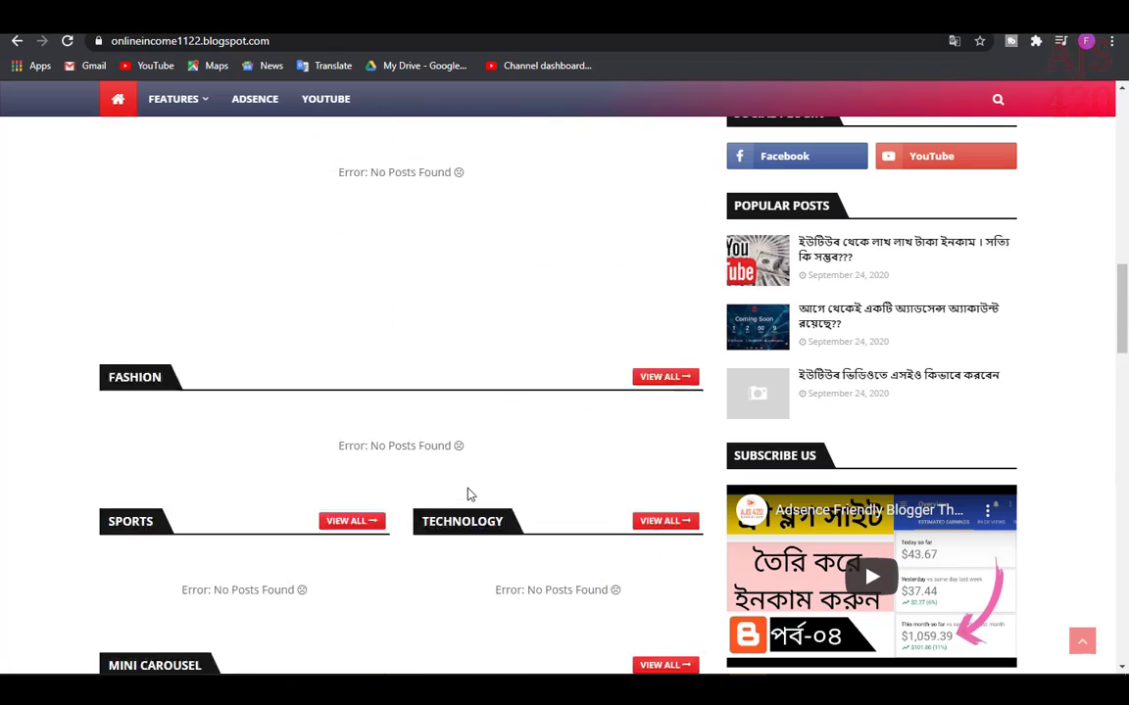
scroll(466, 490, "up", 10)
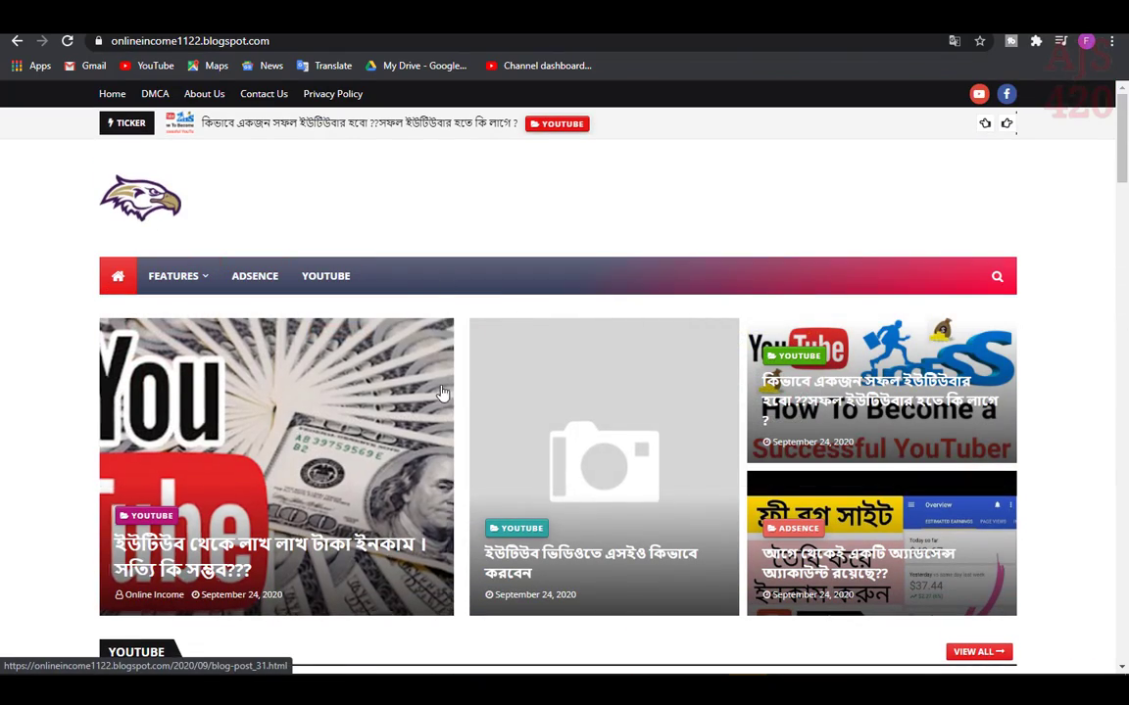
scroll(442, 392, "down", 10)
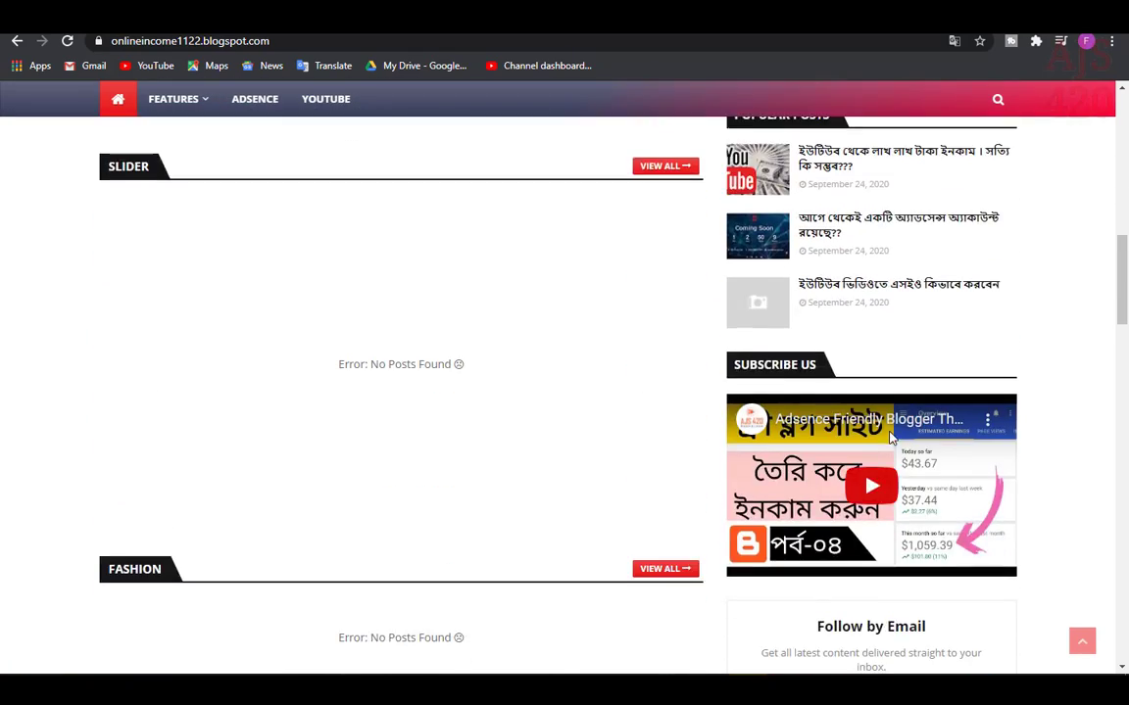
scroll(889, 438, "down", 10)
scroll(461, 391, "up", 9)
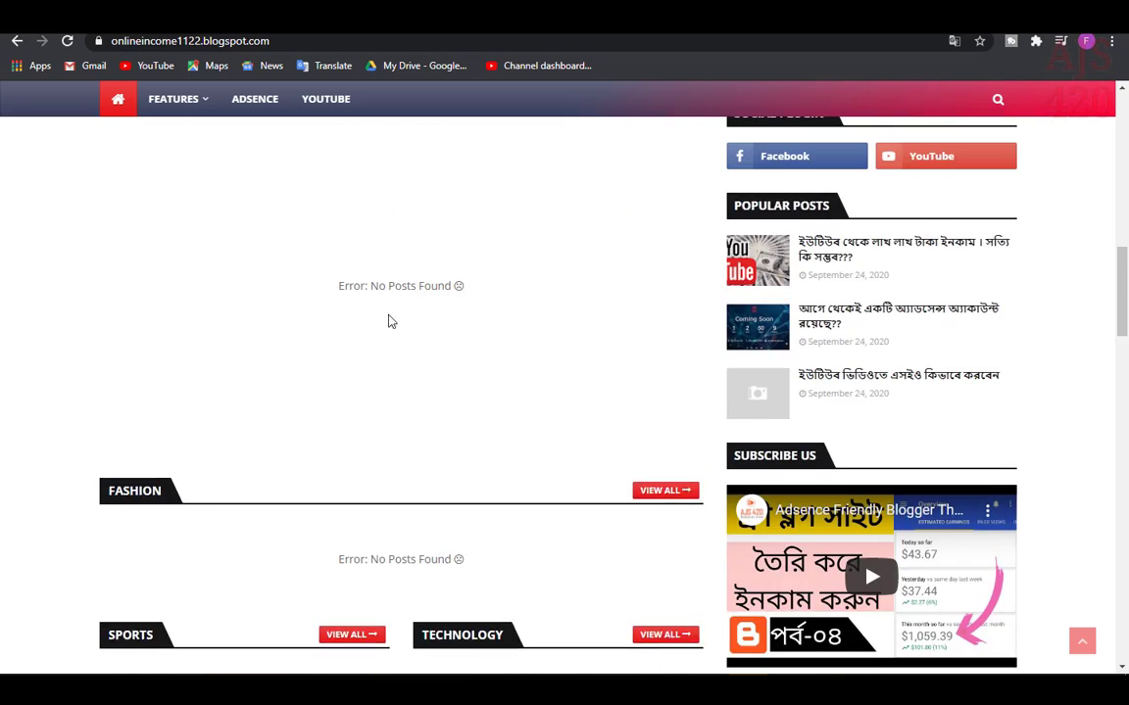
scroll(388, 322, "up", 3)
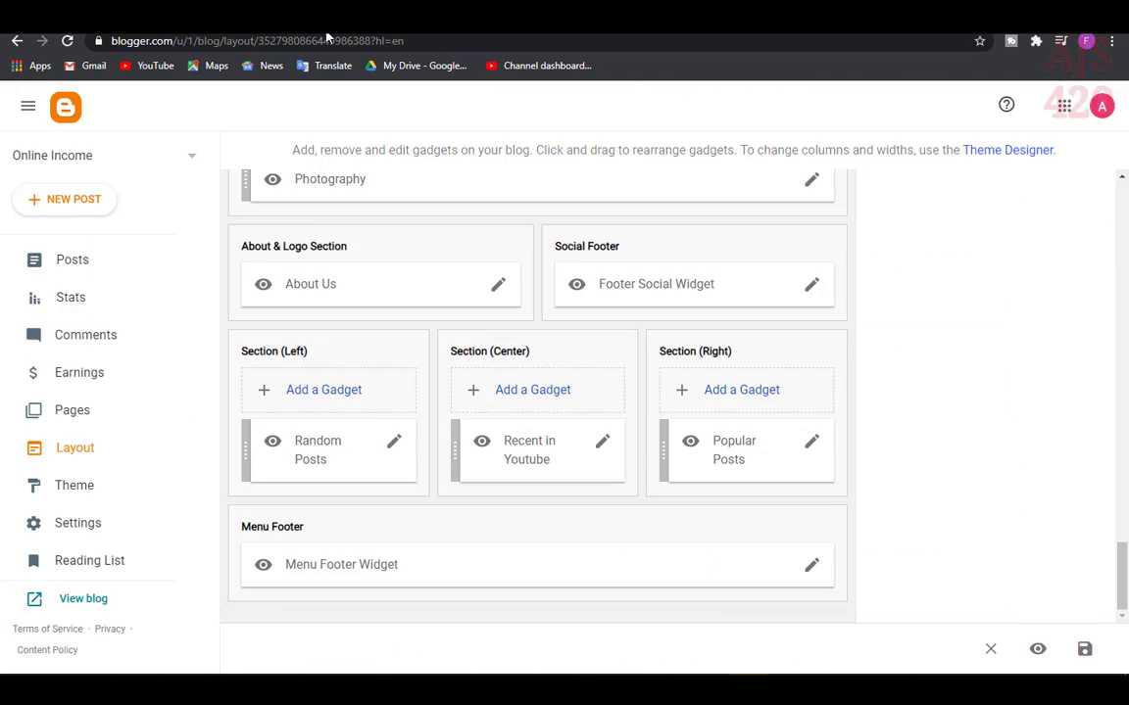
- Return to the Blogger layout and find the gadget list containing Business, Slider, Fashion, Sports and Technology
scroll(385, 410, "up", 4)
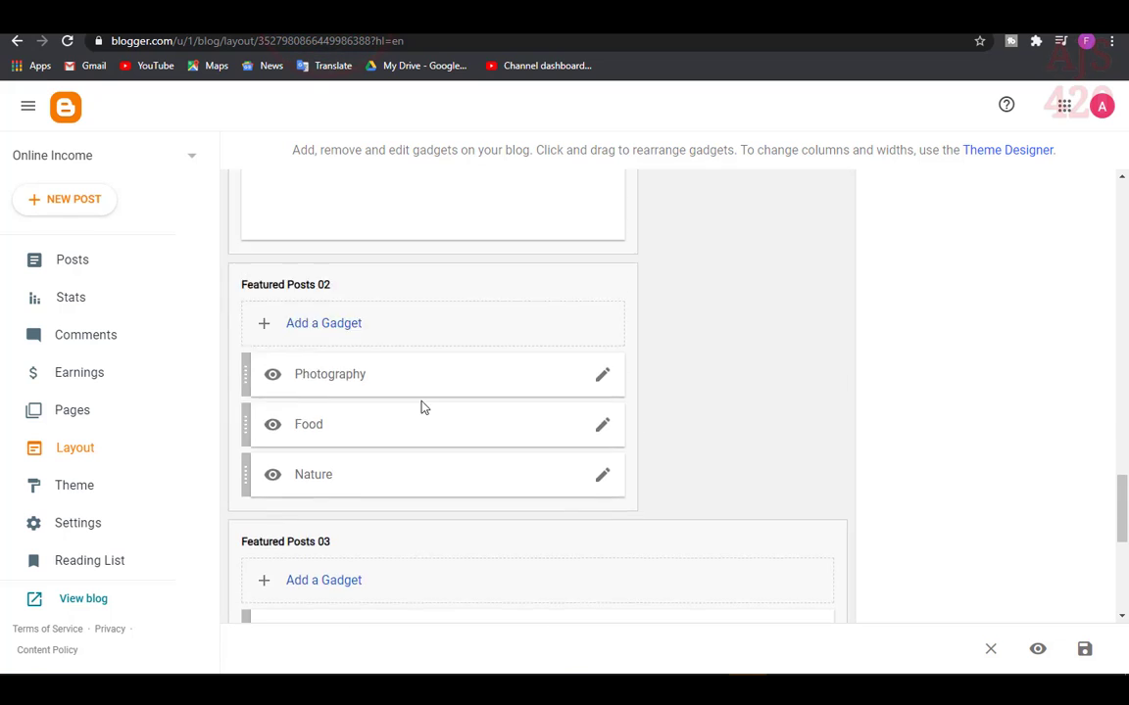
scroll(421, 406, "up", 10)
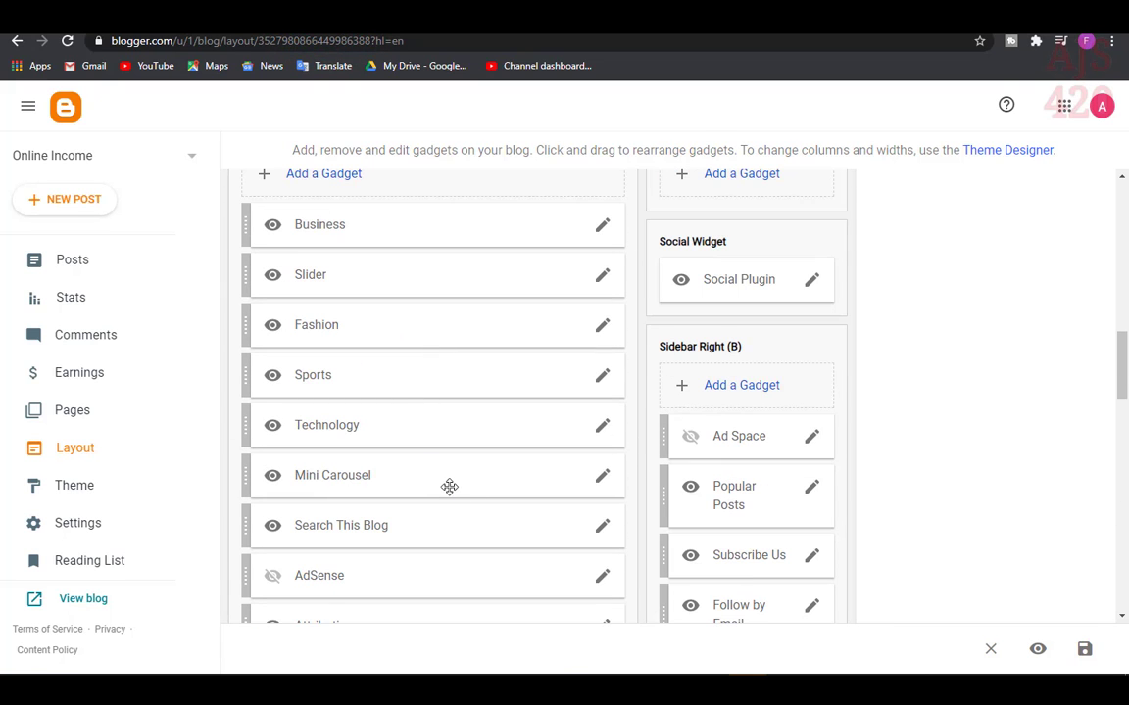